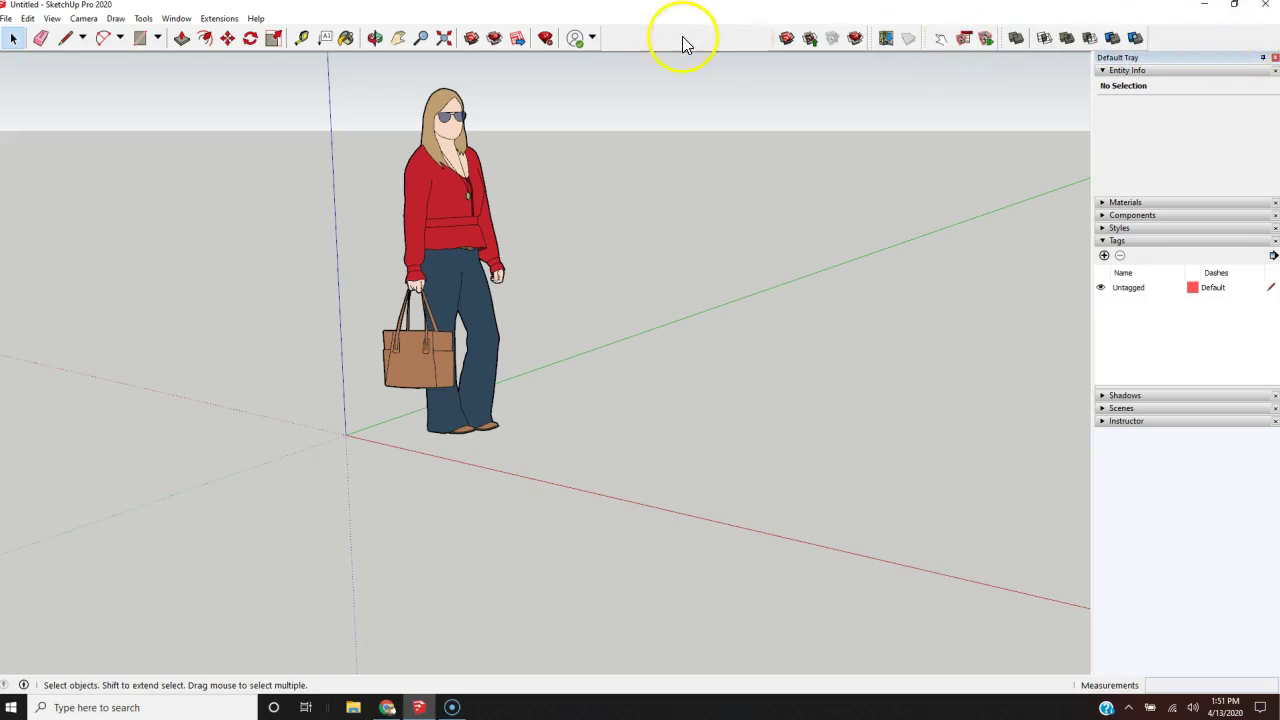
- Show the Views toolbar and dock it beside the existing toolbars
{"action": "right_click", "coordinate": [643, 40]}
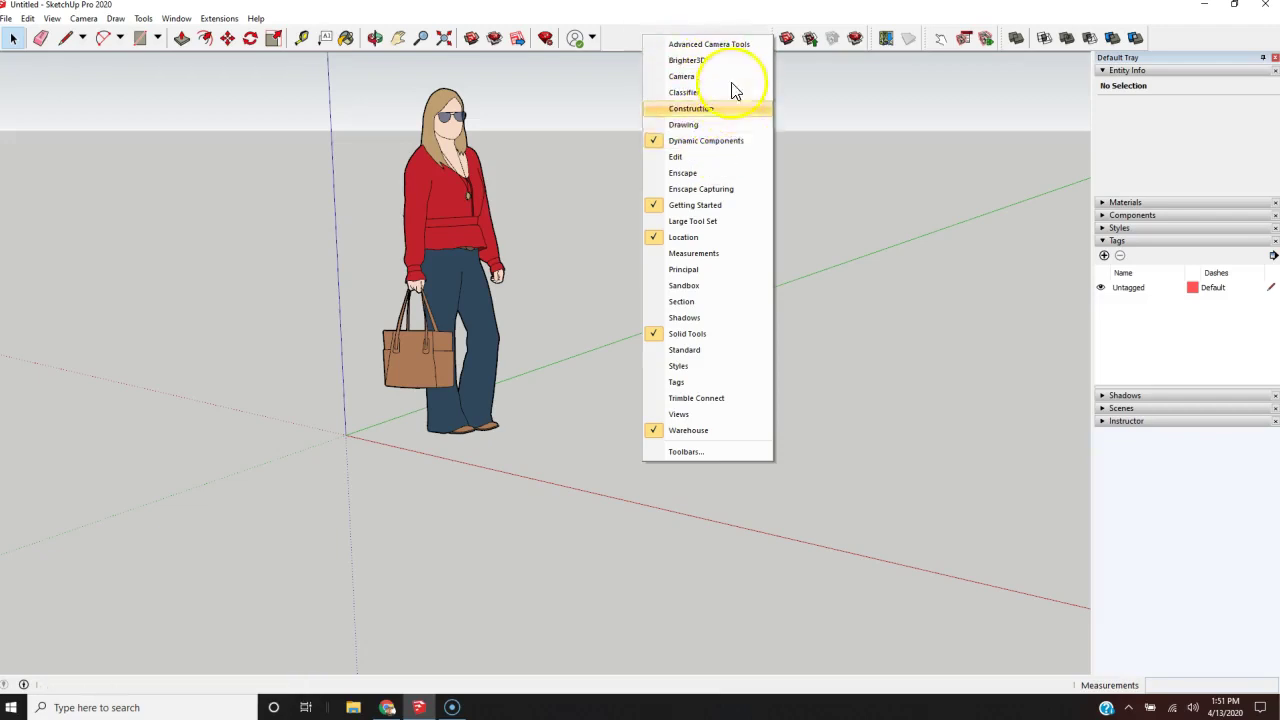
{"action": "left_click", "coordinate": [718, 416]}
{"action": "left_click_drag", "start_coordinate": [586, 120], "coordinate": [668, 32]}
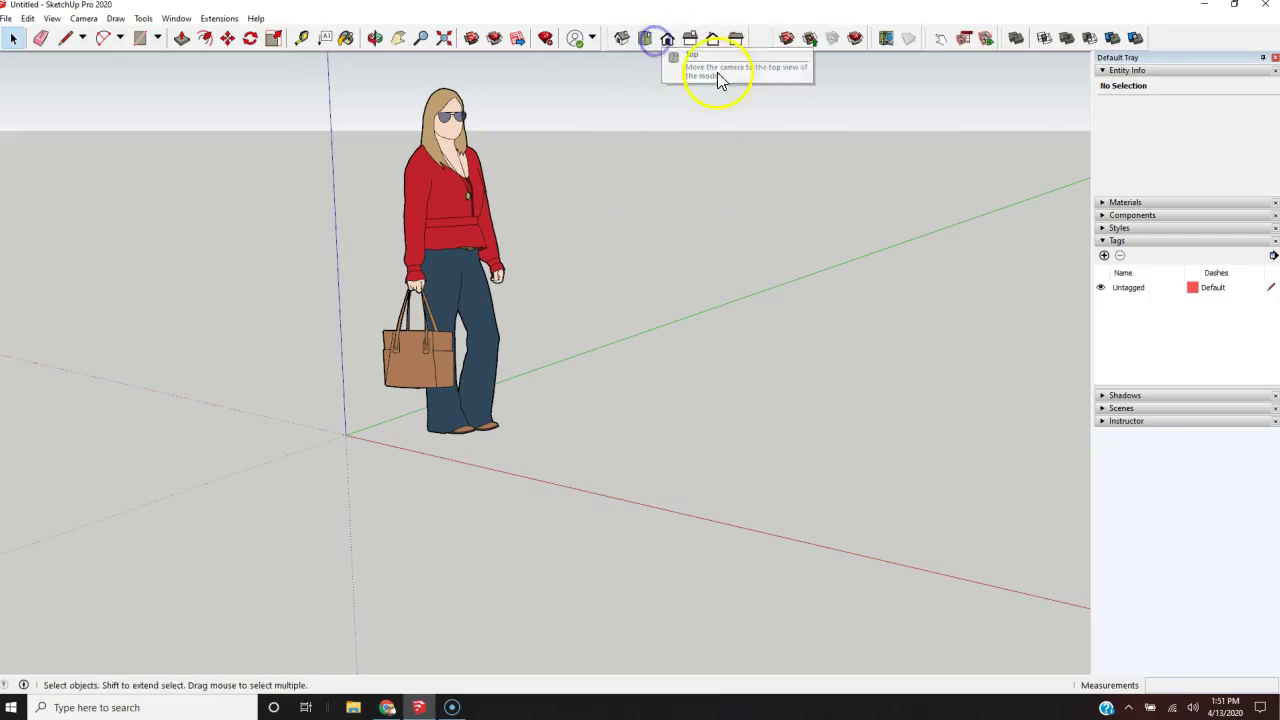
{"action": "right_click", "coordinate": [1180, 36]}
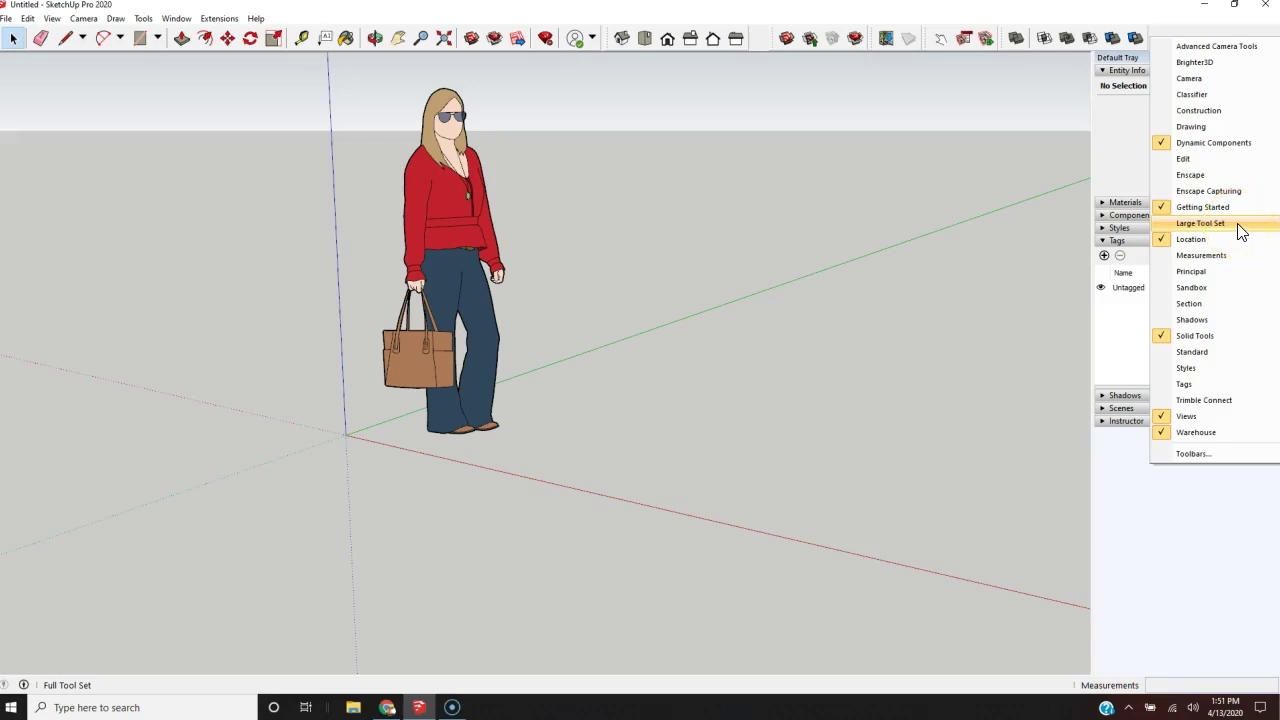
{"action": "left_click", "coordinate": [745, 248]}
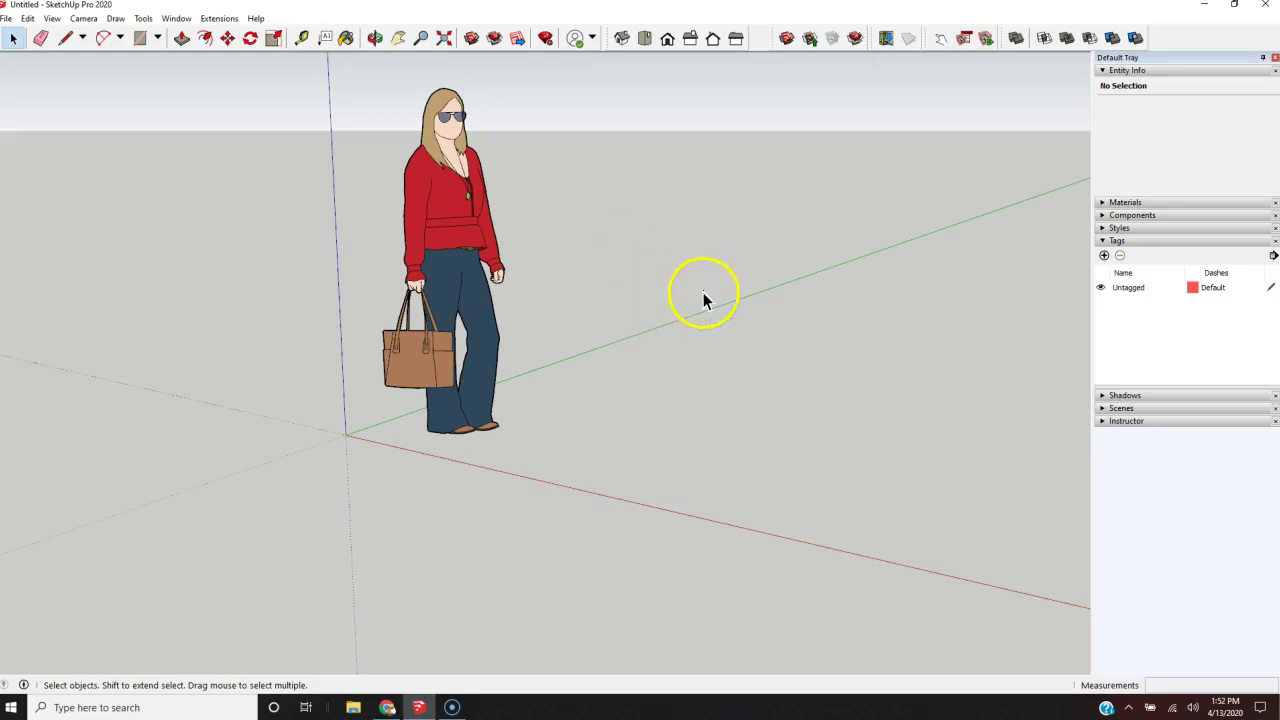
- Select the standing figure with a crossing selection box and clear the selection
{"action": "left_click", "coordinate": [899, 453]}
{"action": "left_click_drag", "start_coordinate": [607, 205], "coordinate": [223, 370]}
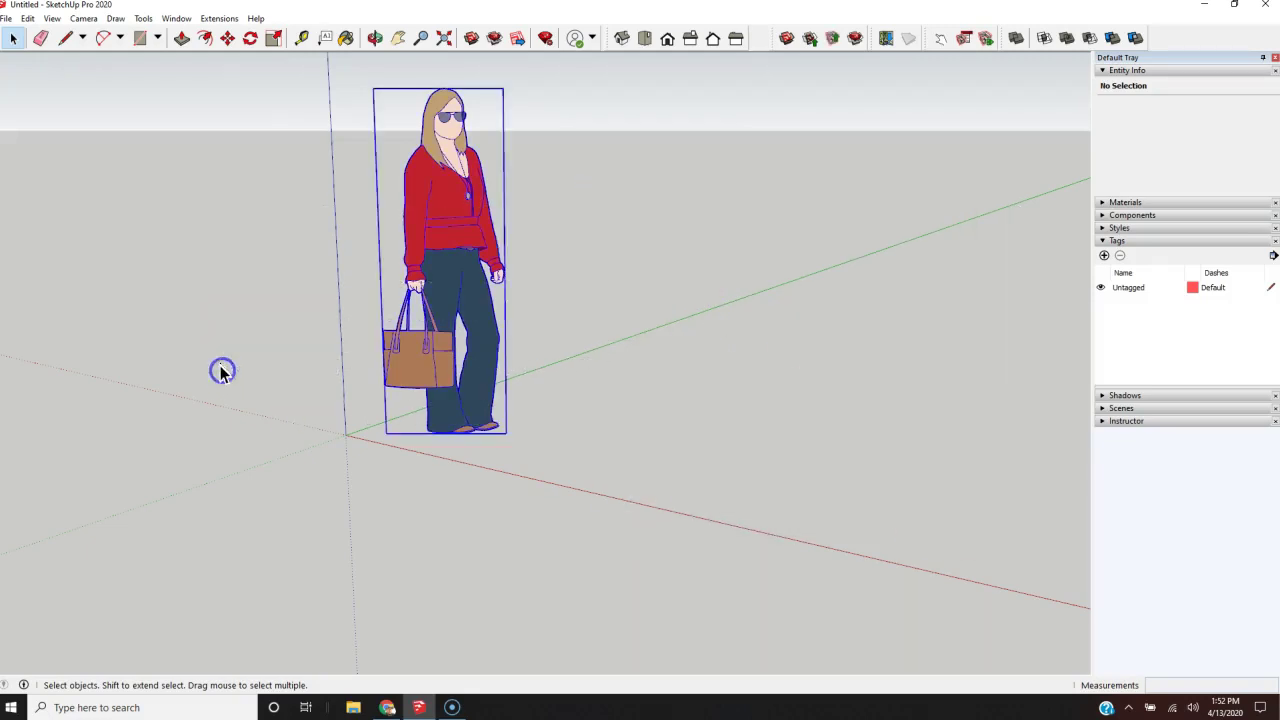
{"action": "left_click", "coordinate": [610, 195]}
{"action": "left_click", "coordinate": [355, 201]}
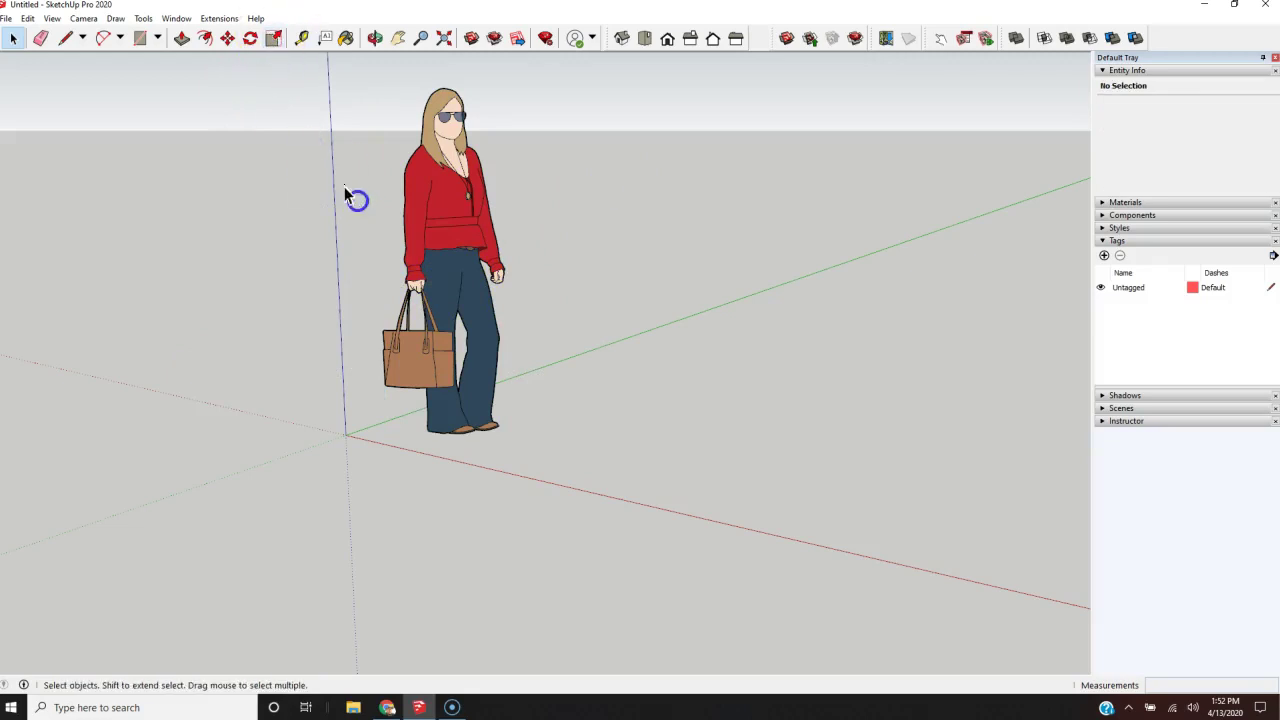
- Select the standing figure with an enclosing selection box, view its context options and deselect it
{"action": "left_click_drag", "start_coordinate": [278, 84], "coordinate": [751, 566]}
{"action": "left_click", "coordinate": [472, 198]}
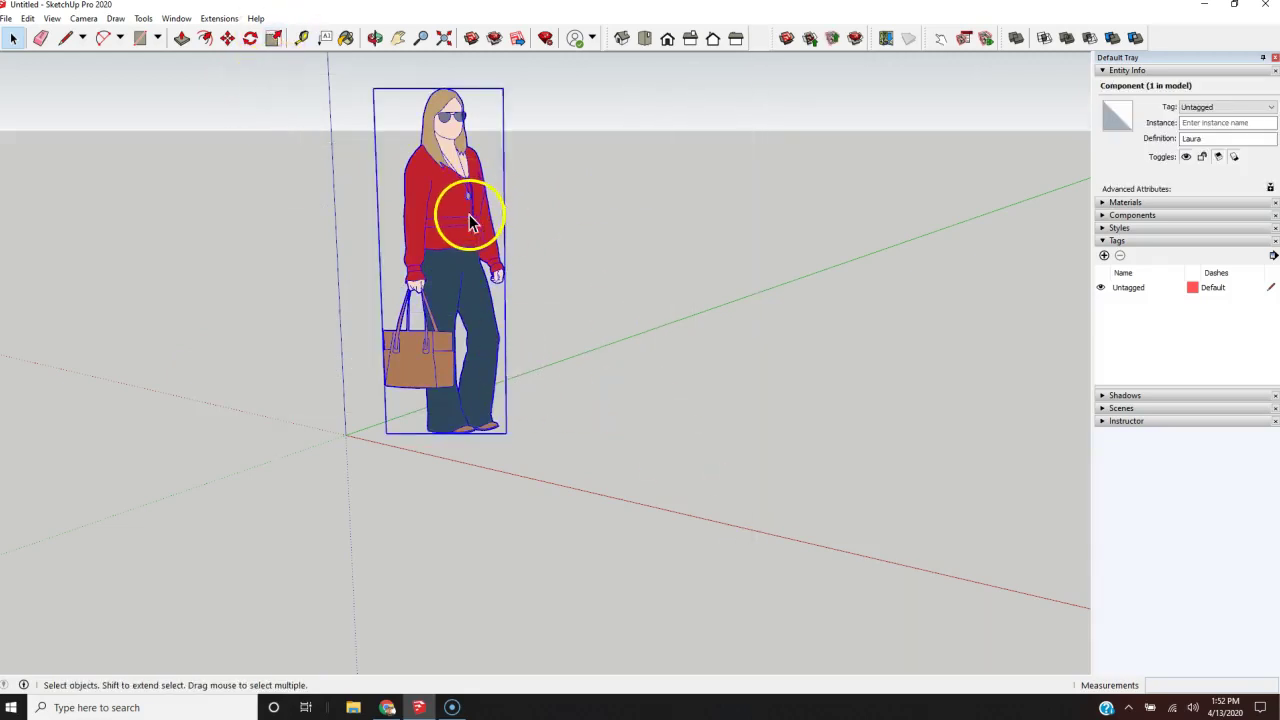
{"action": "right_click", "coordinate": [459, 214]}
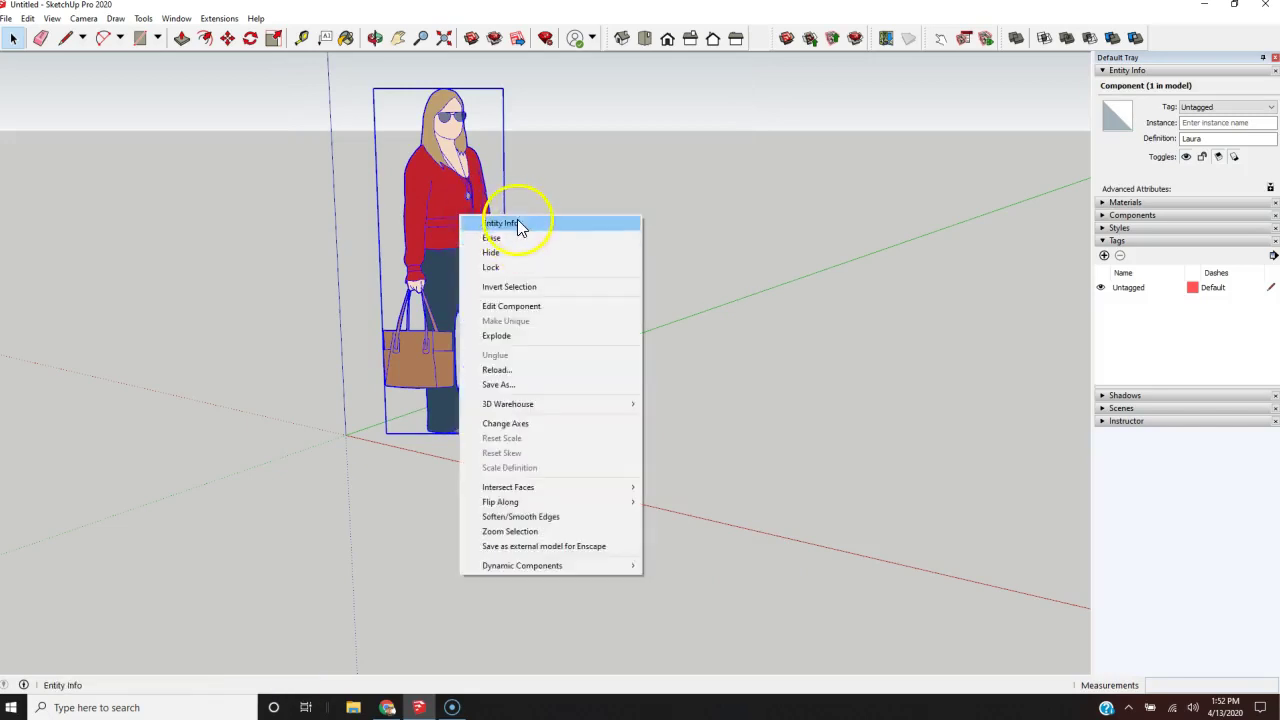
{"action": "left_click", "coordinate": [837, 164]}
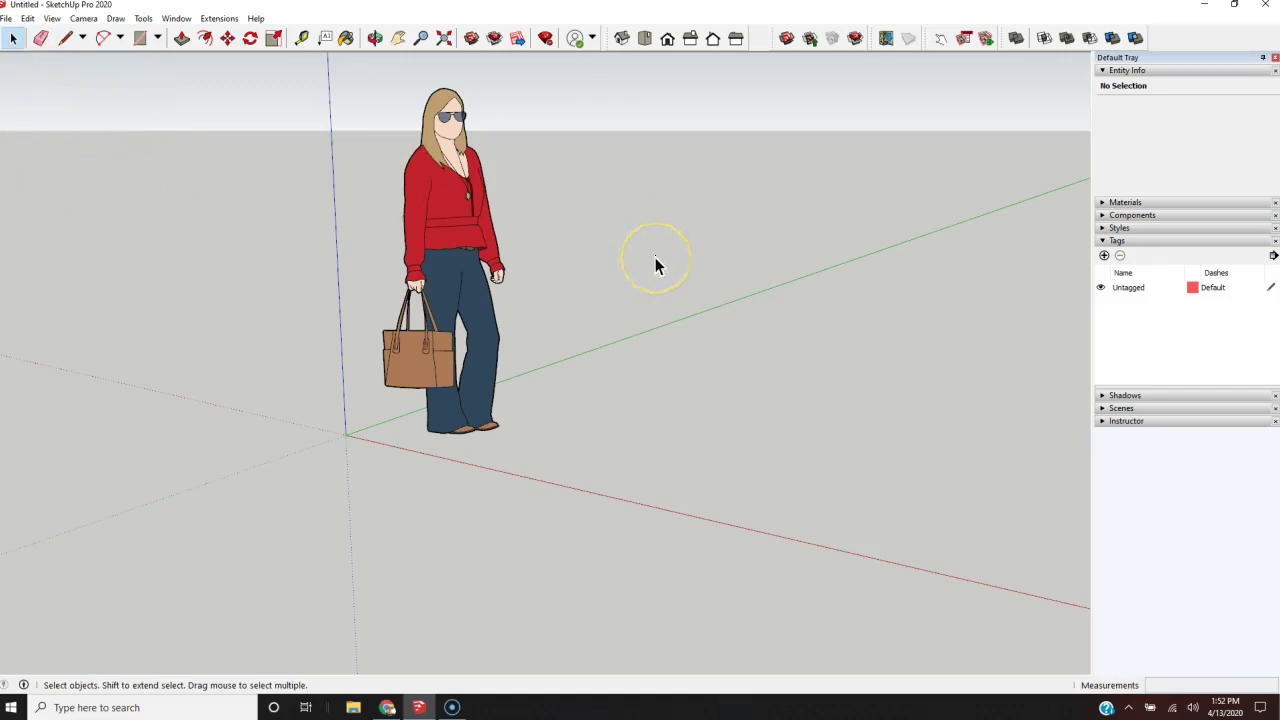
- Erase the standing figure from the model with the Eraser
{"action": "left_click", "coordinate": [40, 38]}
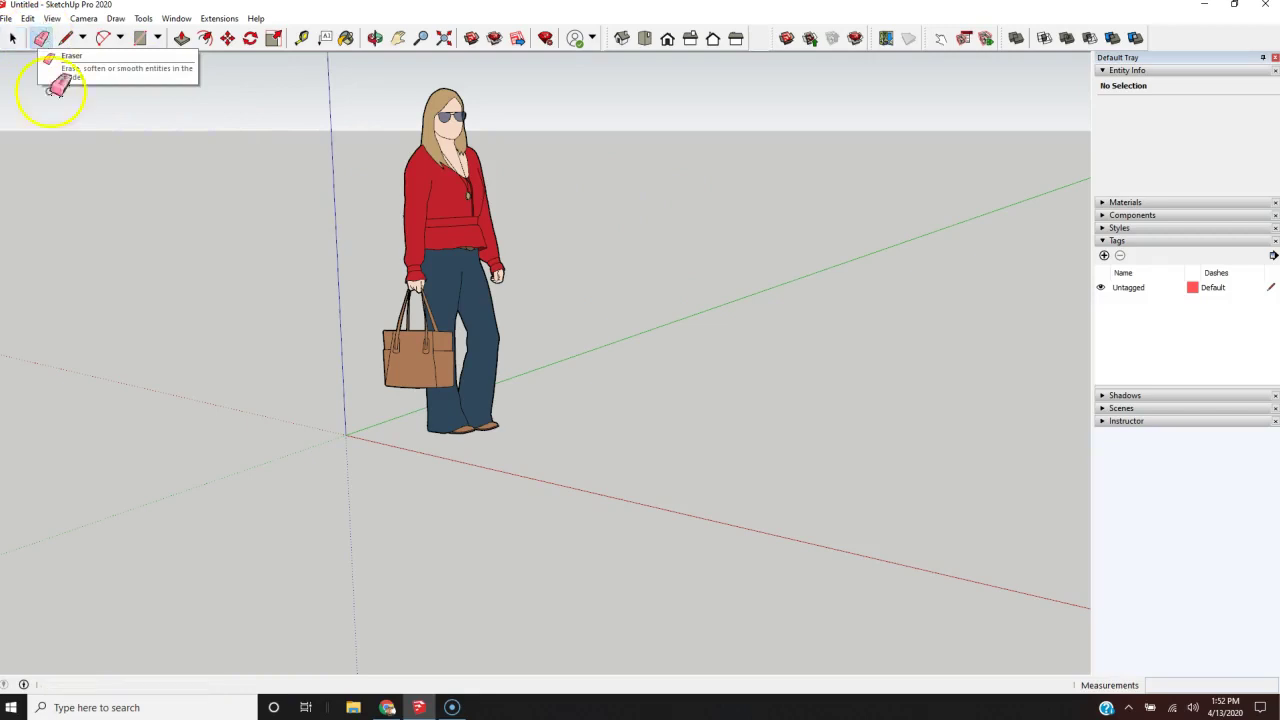
{"action": "left_click", "coordinate": [449, 116]}
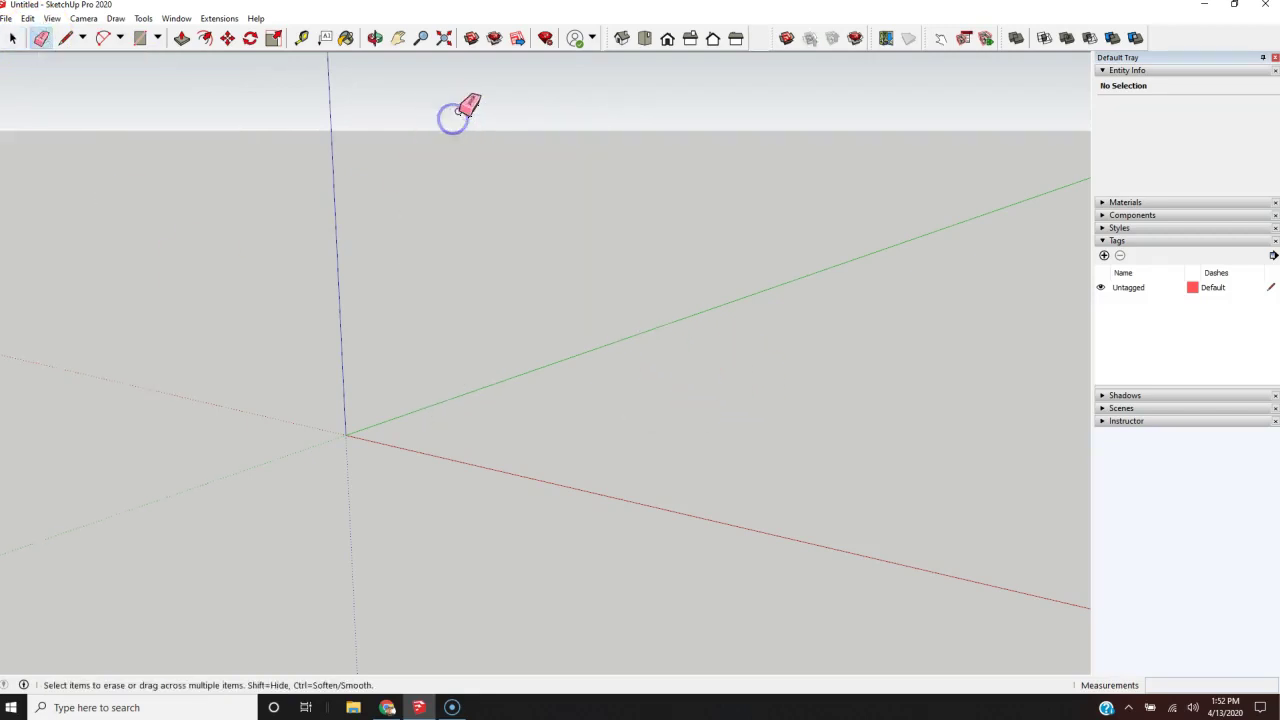
{"action": "key", "text": "space"}
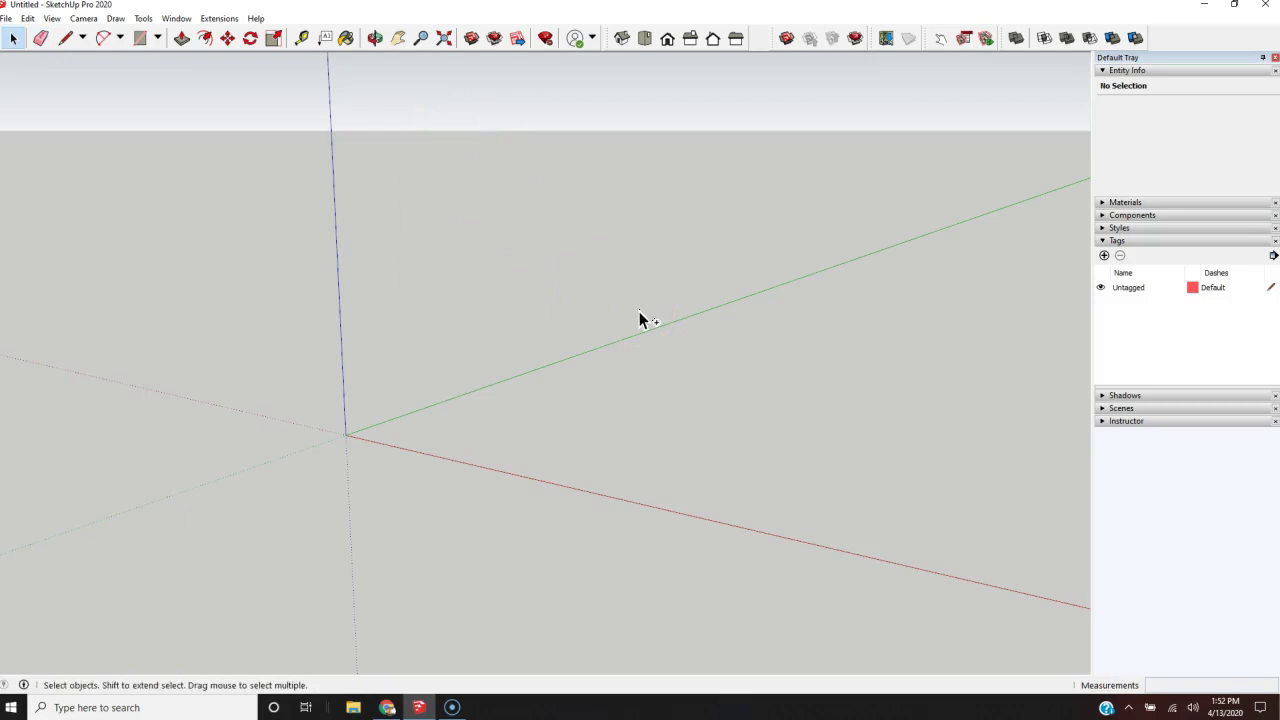
- Undo the figure's erasure, redo it and undo it once more
{"action": "key", "text": "ctrl+z"}
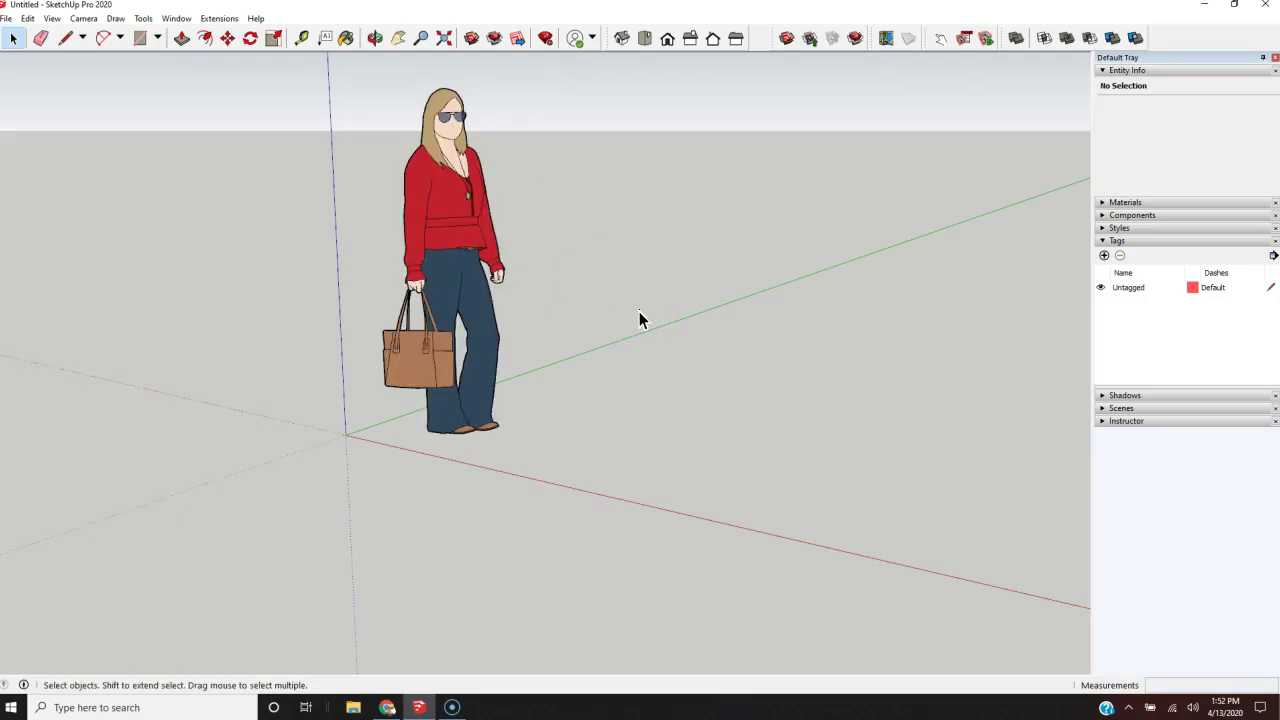
{"action": "key", "text": "ctrl+y"}
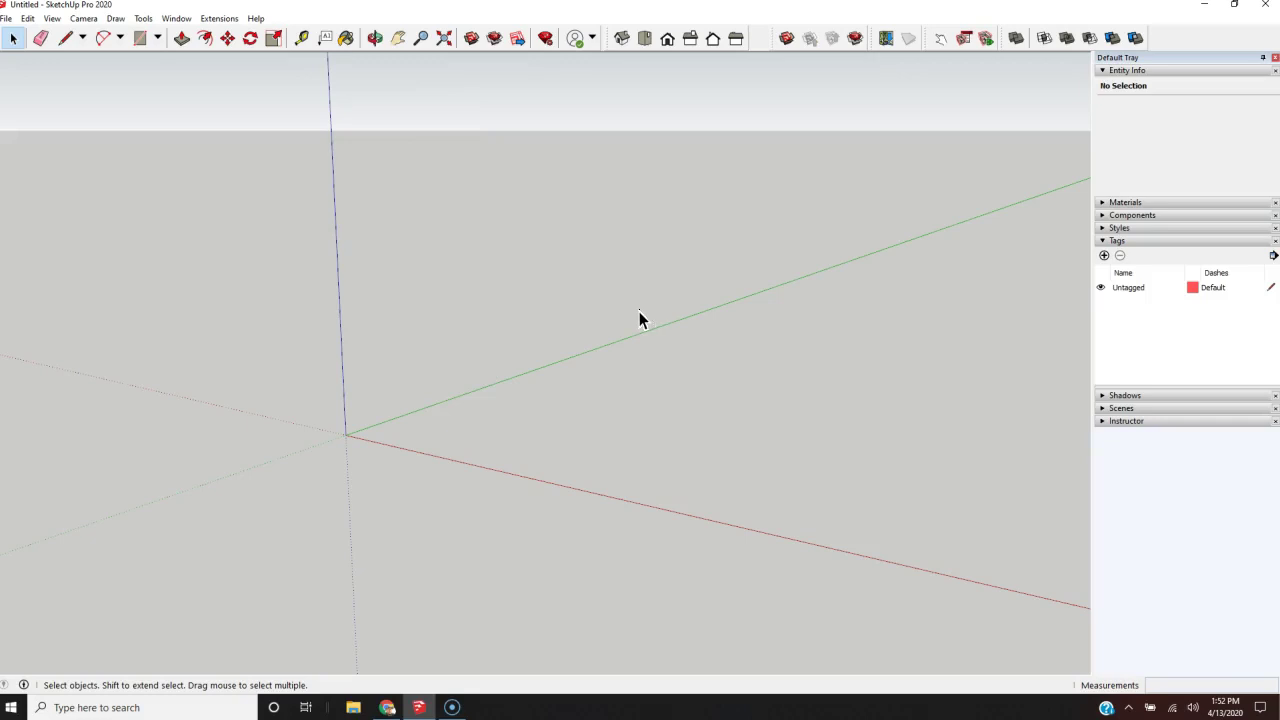
{"action": "key", "text": "ctrl+z"}
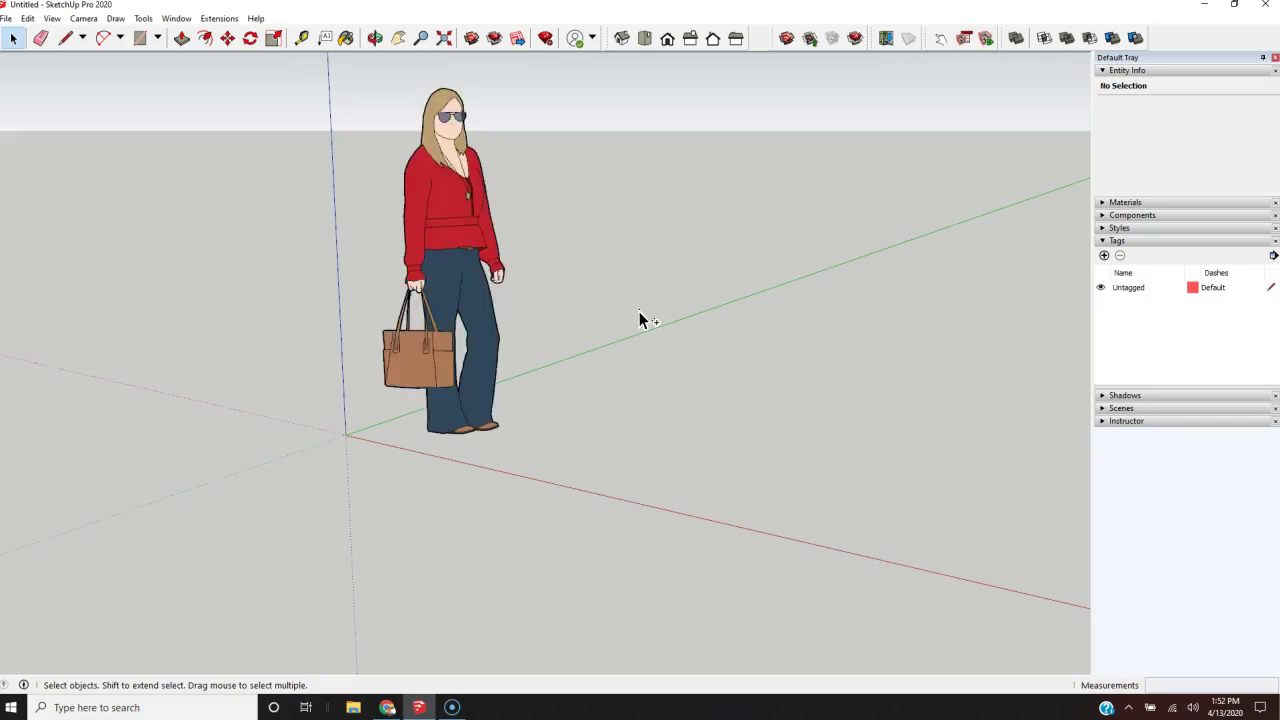
- Draw a closed four-sided face of about 18' 4" by 3' 3" with the Line tool, with one short edge on the red axis
{"action": "left_click", "coordinate": [66, 38]}
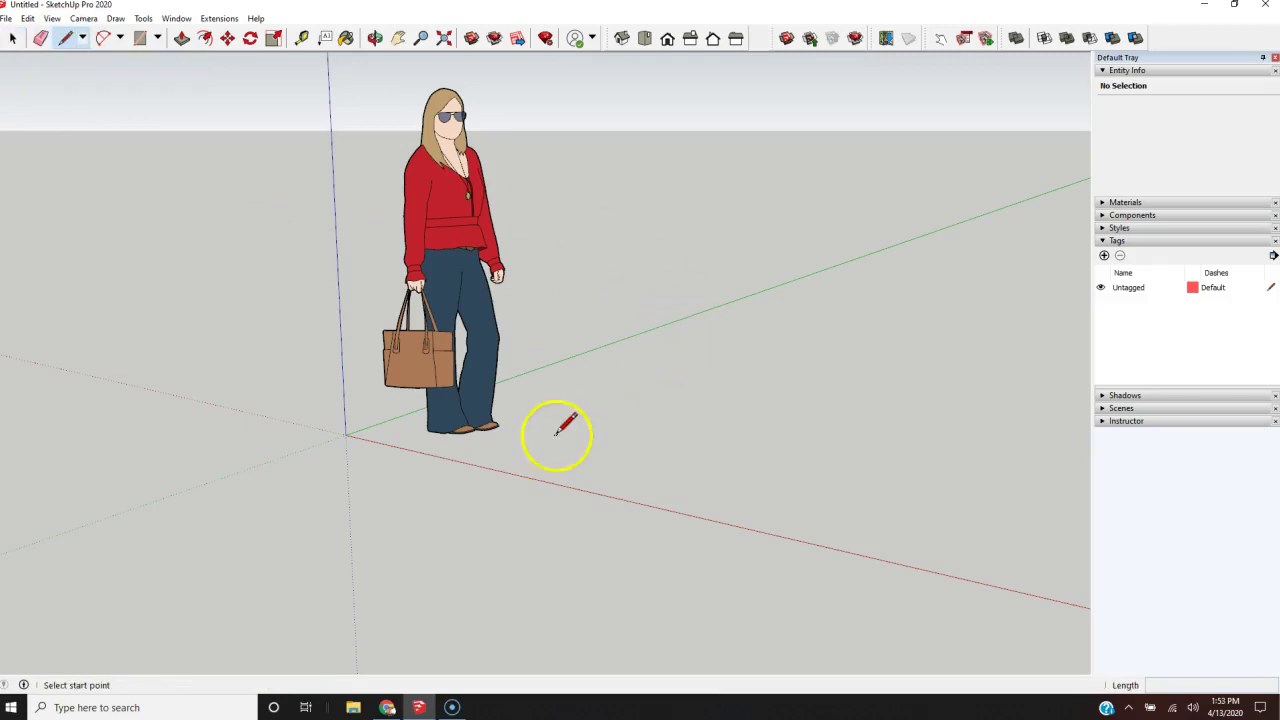
{"action": "left_click", "coordinate": [487, 467]}
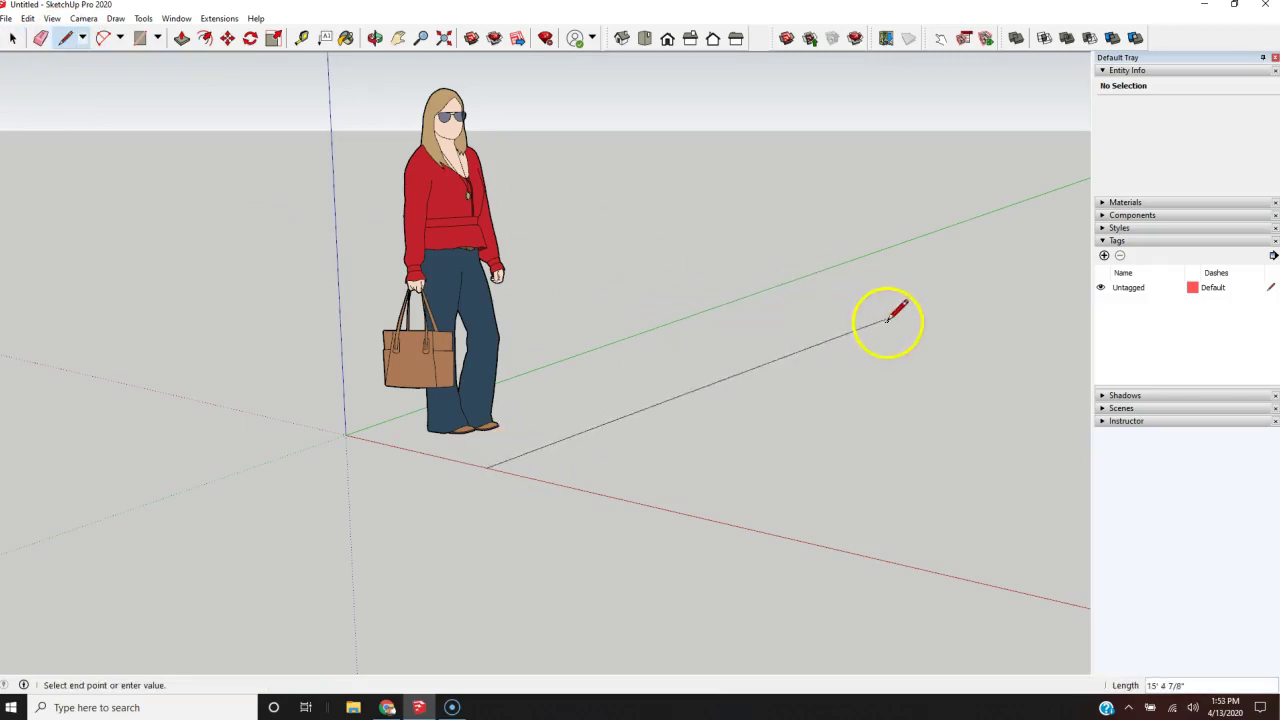
{"action": "left_click", "coordinate": [856, 299]}
{"action": "left_click", "coordinate": [969, 311]}
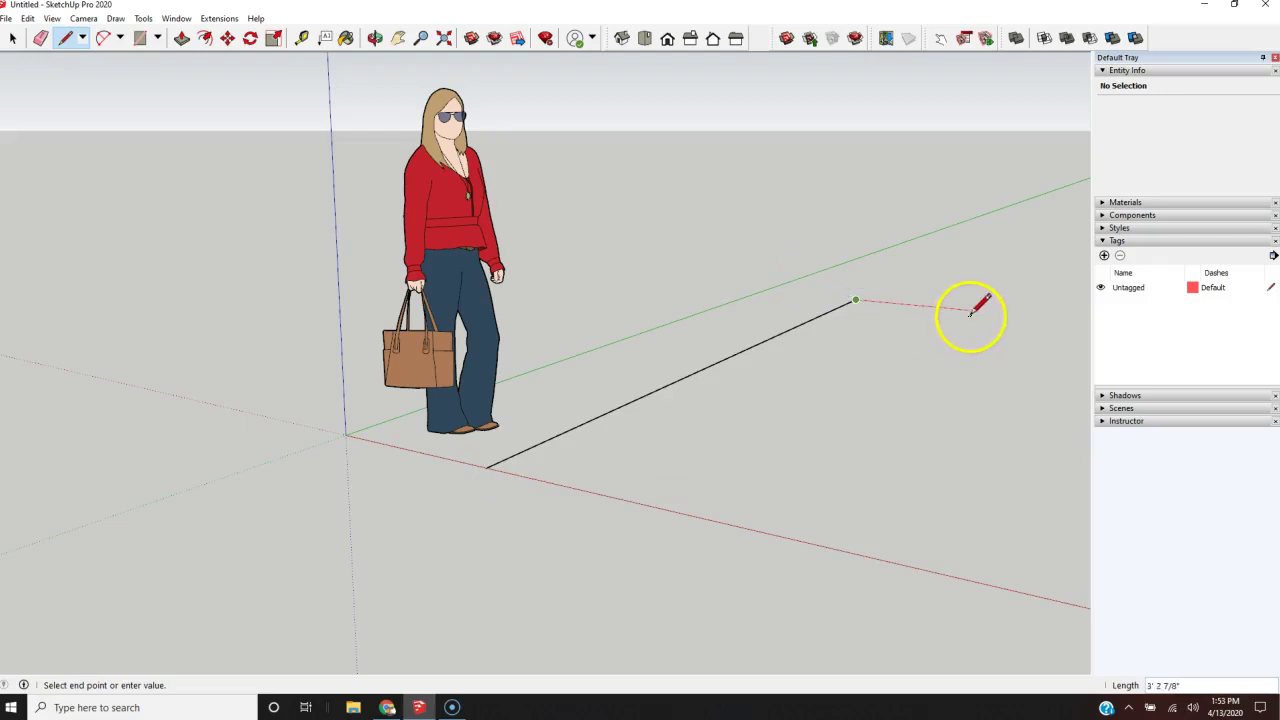
{"action": "left_click", "coordinate": [680, 513]}
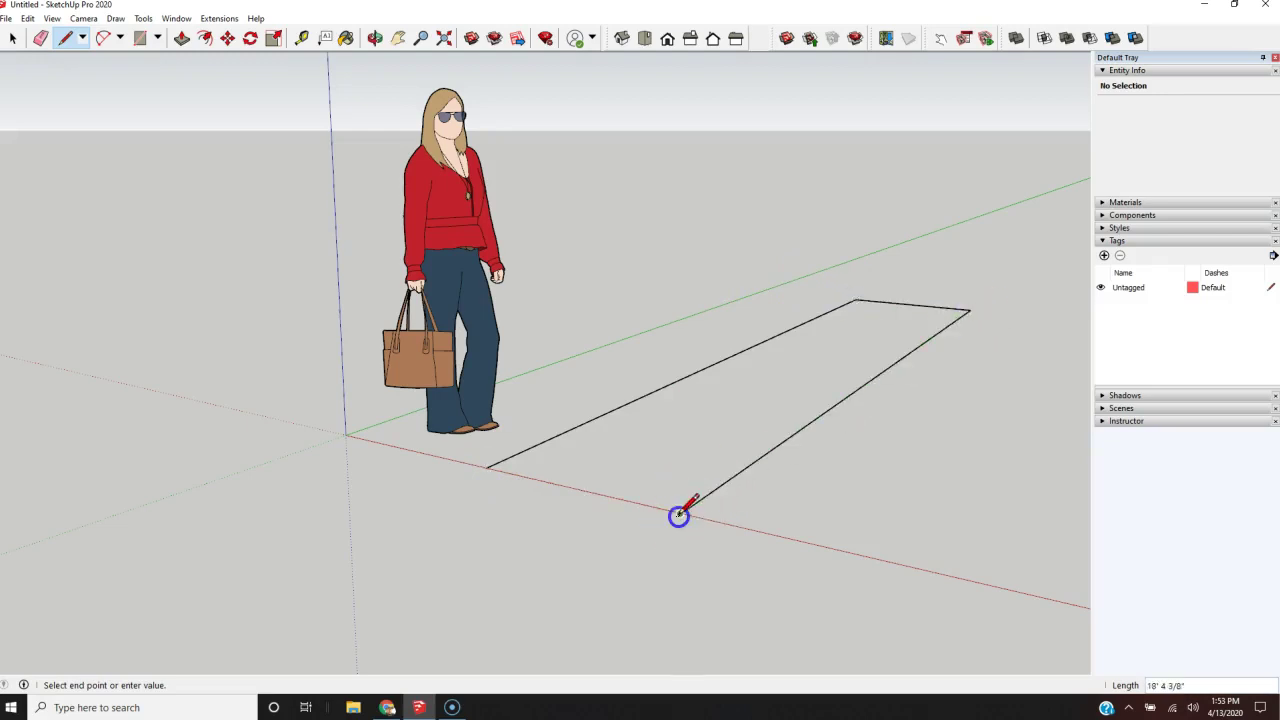
{"action": "left_click", "coordinate": [485, 468]}
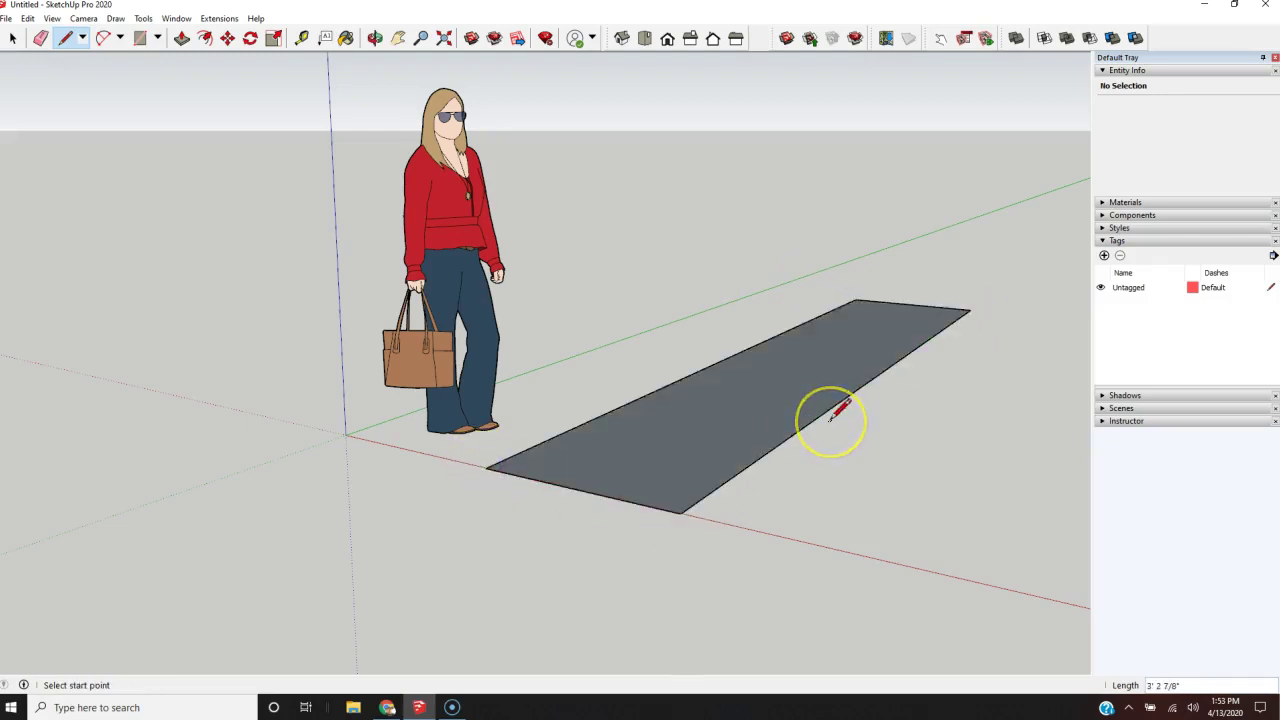
{"action": "key", "text": "space"}
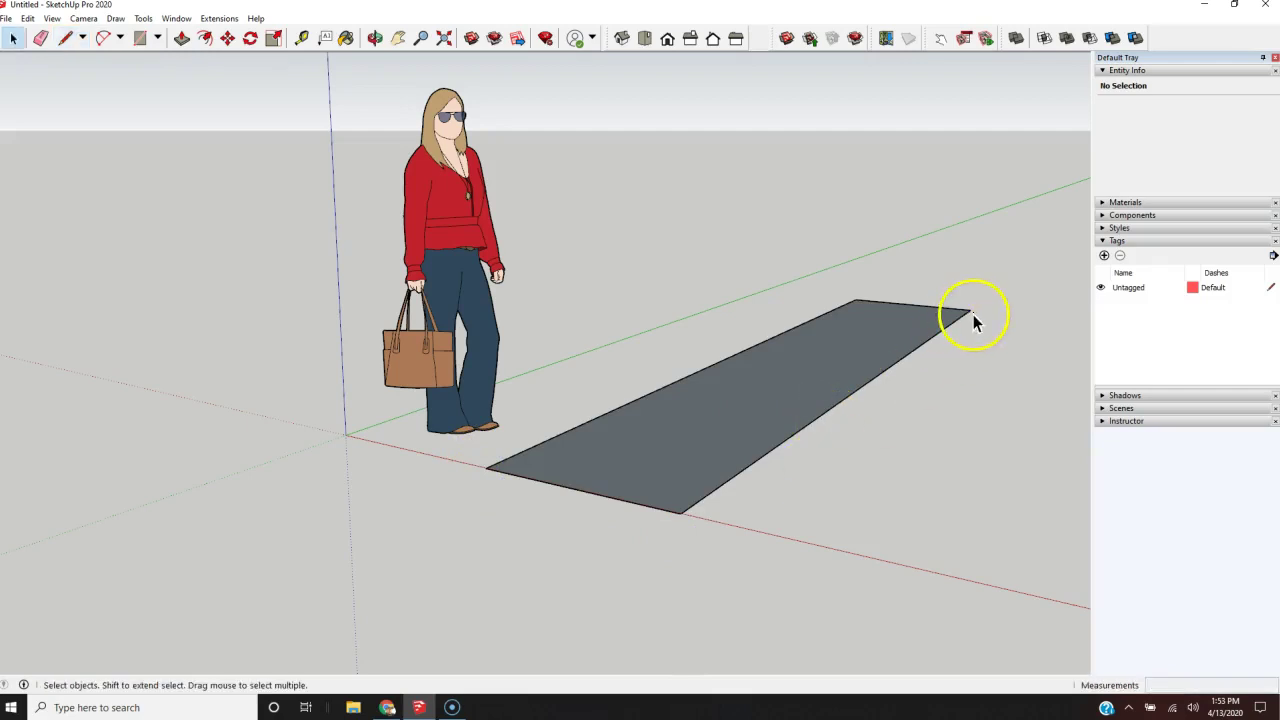
- Erase all edges of the four-sided face with an Eraser sweep and undo the erasure
{"action": "key", "text": "e"}
{"action": "mouse_move", "coordinate": [1008, 281]}
{"action": "left_mouse_down"}
{"action": "mouse_move", "coordinate": [829, 400]}
{"action": "mouse_move", "coordinate": [777, 406]}
{"action": "mouse_move", "coordinate": [941, 487]}
{"action": "left_mouse_up"}
{"action": "key", "text": "Escape"}
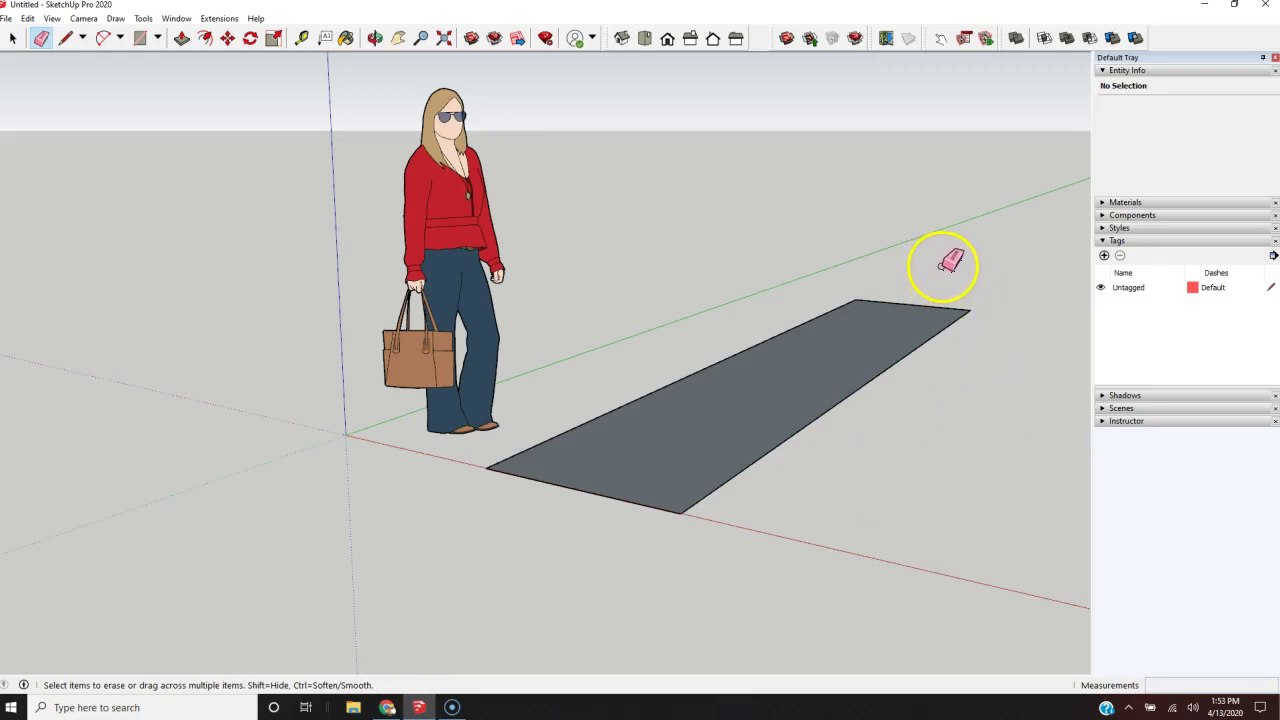
{"action": "mouse_move", "coordinate": [957, 286]}
{"action": "left_mouse_down"}
{"action": "mouse_move", "coordinate": [834, 300]}
{"action": "mouse_move", "coordinate": [779, 350]}
{"action": "mouse_move", "coordinate": [814, 420]}
{"action": "mouse_move", "coordinate": [689, 477]}
{"action": "mouse_move", "coordinate": [579, 552]}
{"action": "left_mouse_up"}
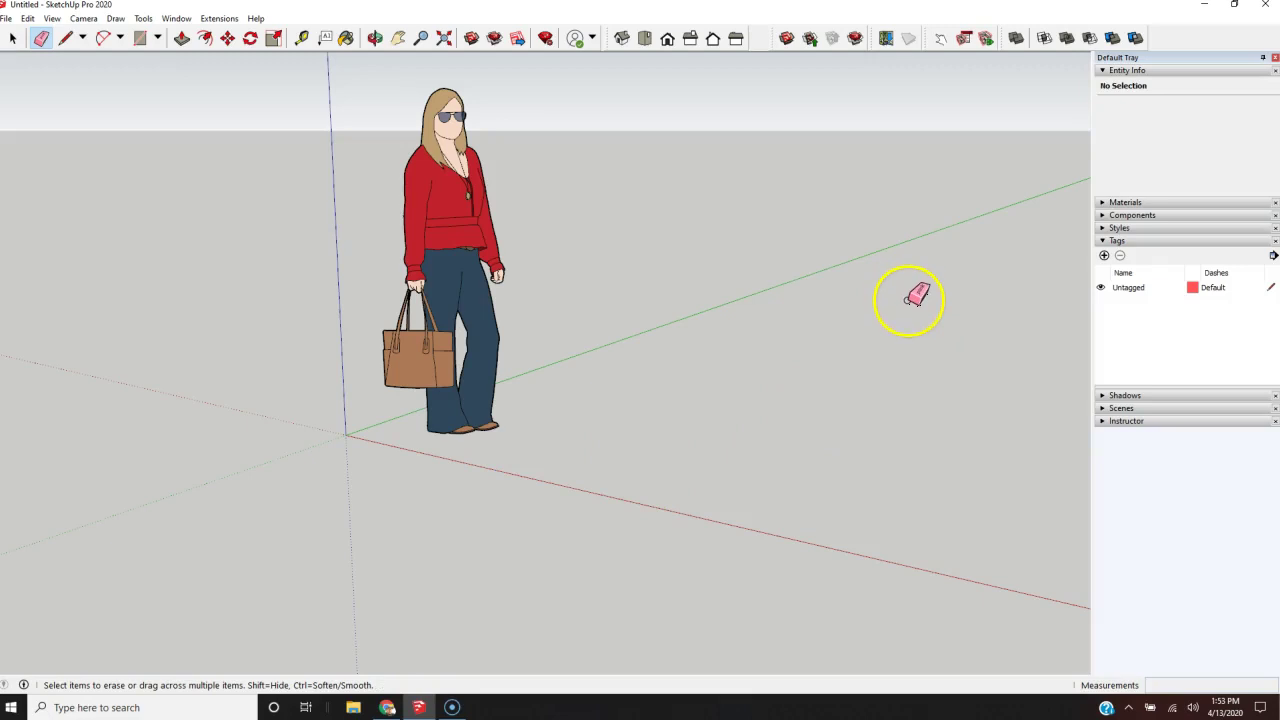
{"action": "key", "text": "ctrl+z"}
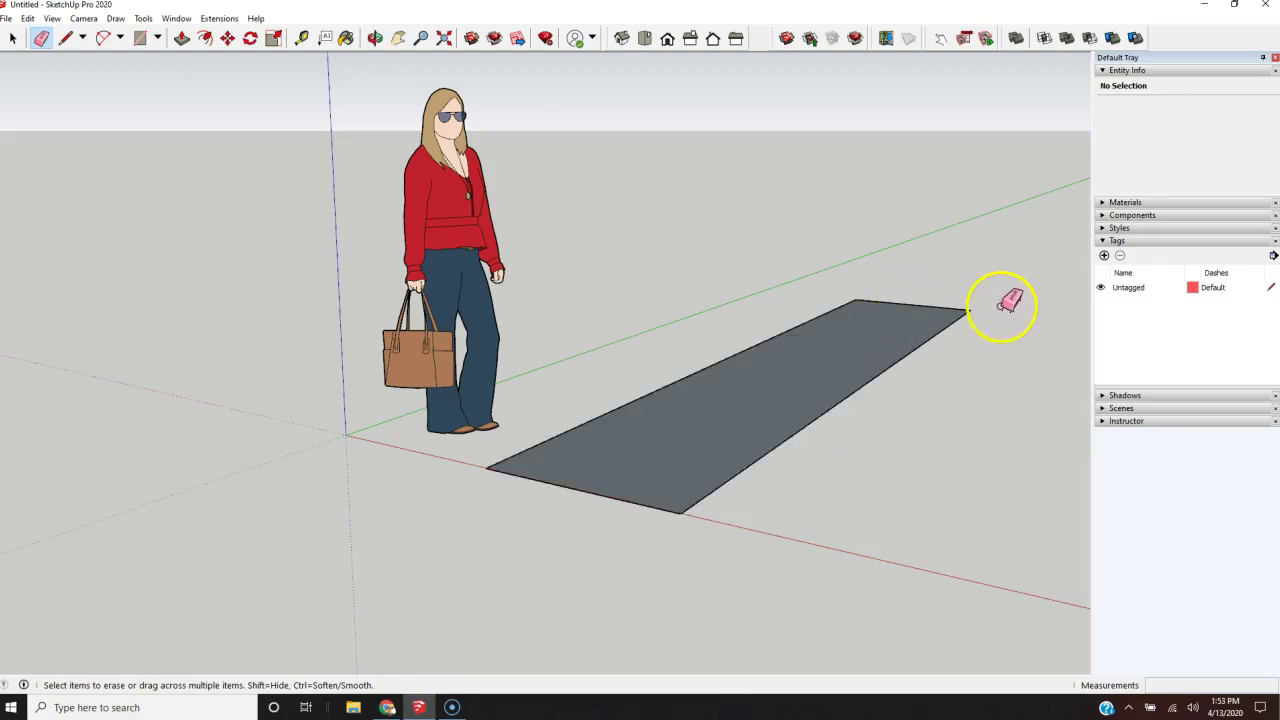
- Sweep the Eraser across the whole four-sided shape again and undo the deletion
{"action": "mouse_move", "coordinate": [995, 271]}
{"action": "left_mouse_down"}
{"action": "mouse_move", "coordinate": [751, 349]}
{"action": "mouse_move", "coordinate": [800, 452]}
{"action": "mouse_move", "coordinate": [610, 507]}
{"action": "left_mouse_up"}
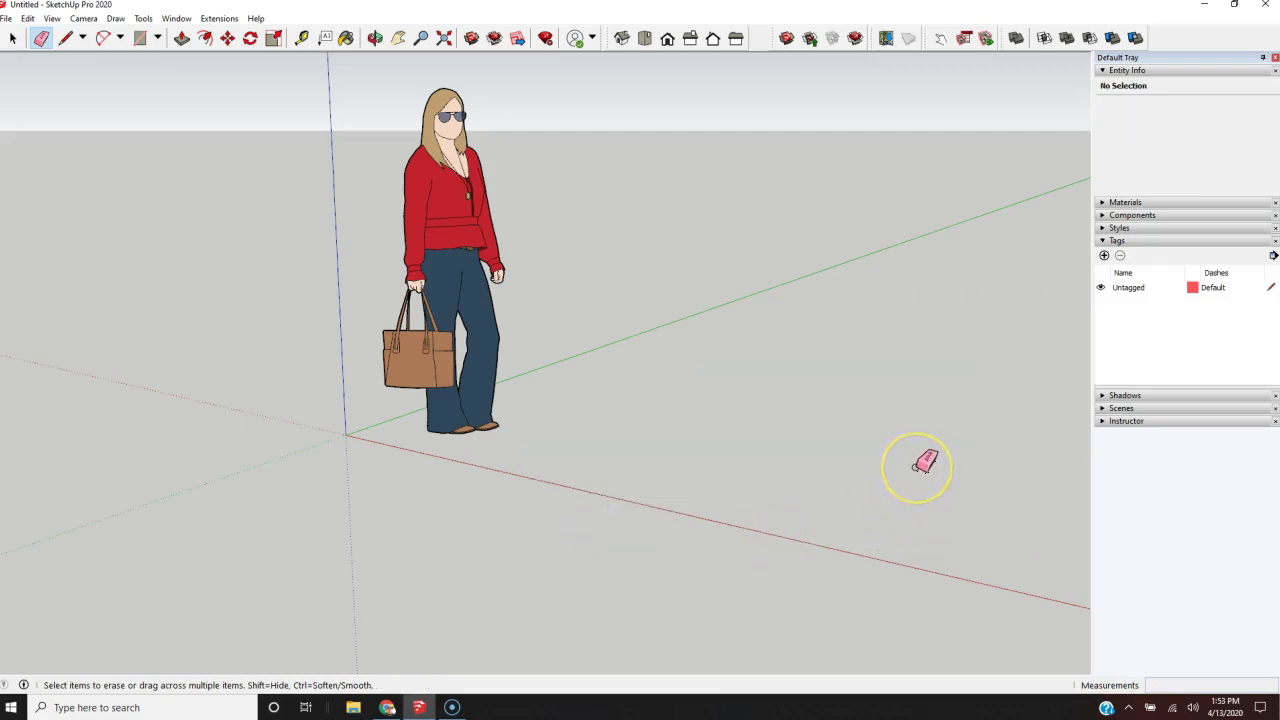
{"action": "key", "text": "z"}
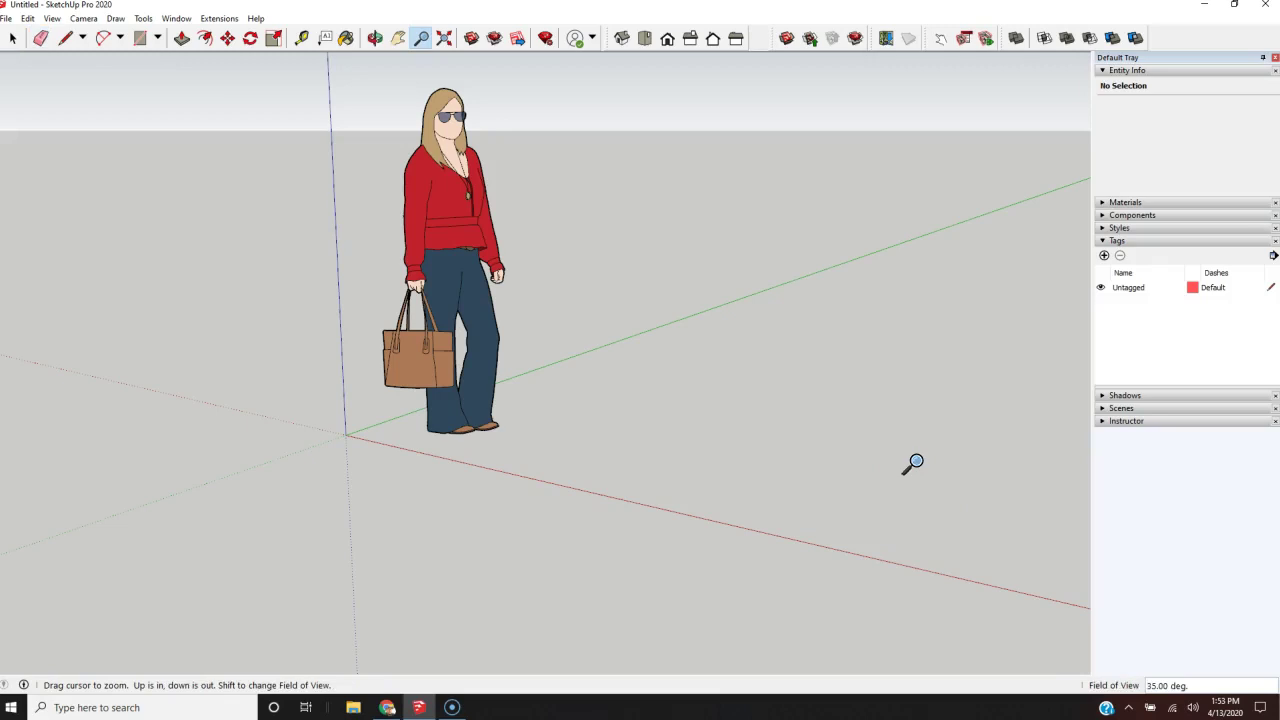
{"action": "key", "text": "ctrl+z"}
{"action": "left_click", "coordinate": [920, 447]}
- Erase only the far short edge and the adjoining outer long edge, and undo the erasure
{"action": "key", "text": "e"}
{"action": "left_click_drag", "start_coordinate": [934, 411], "coordinate": [937, 272]}
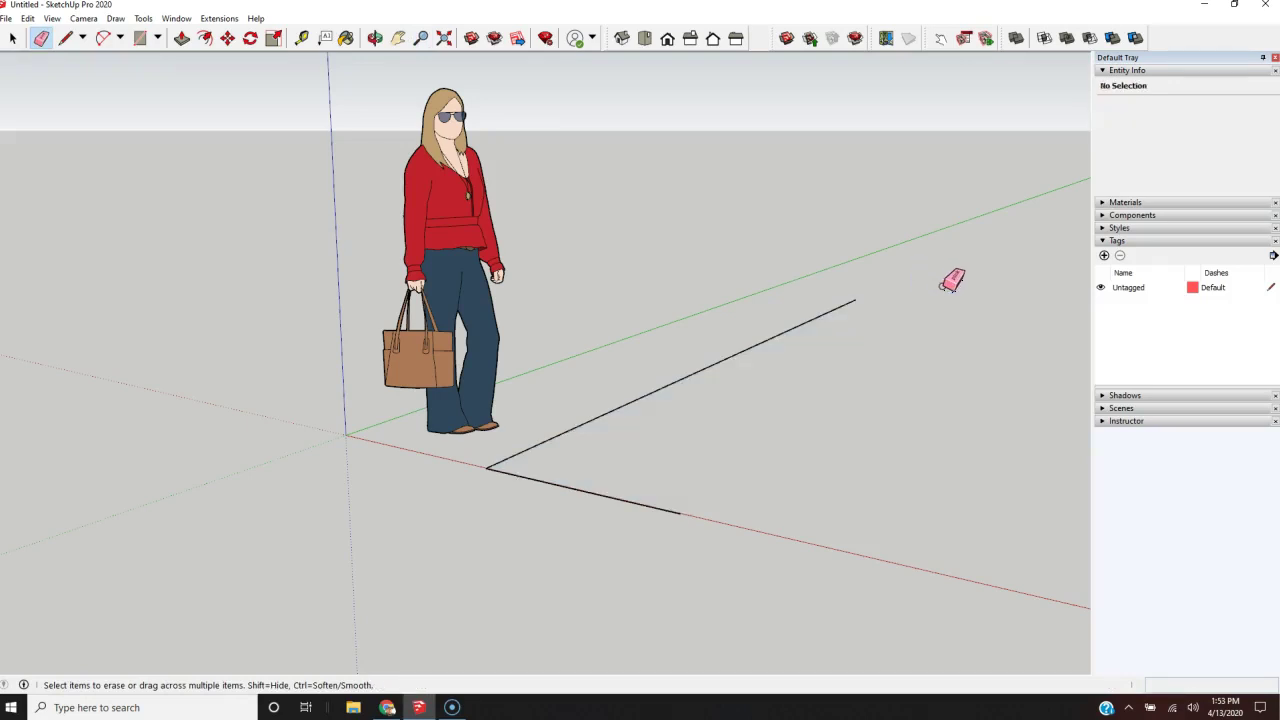
{"action": "key", "text": "ctrl+z"}
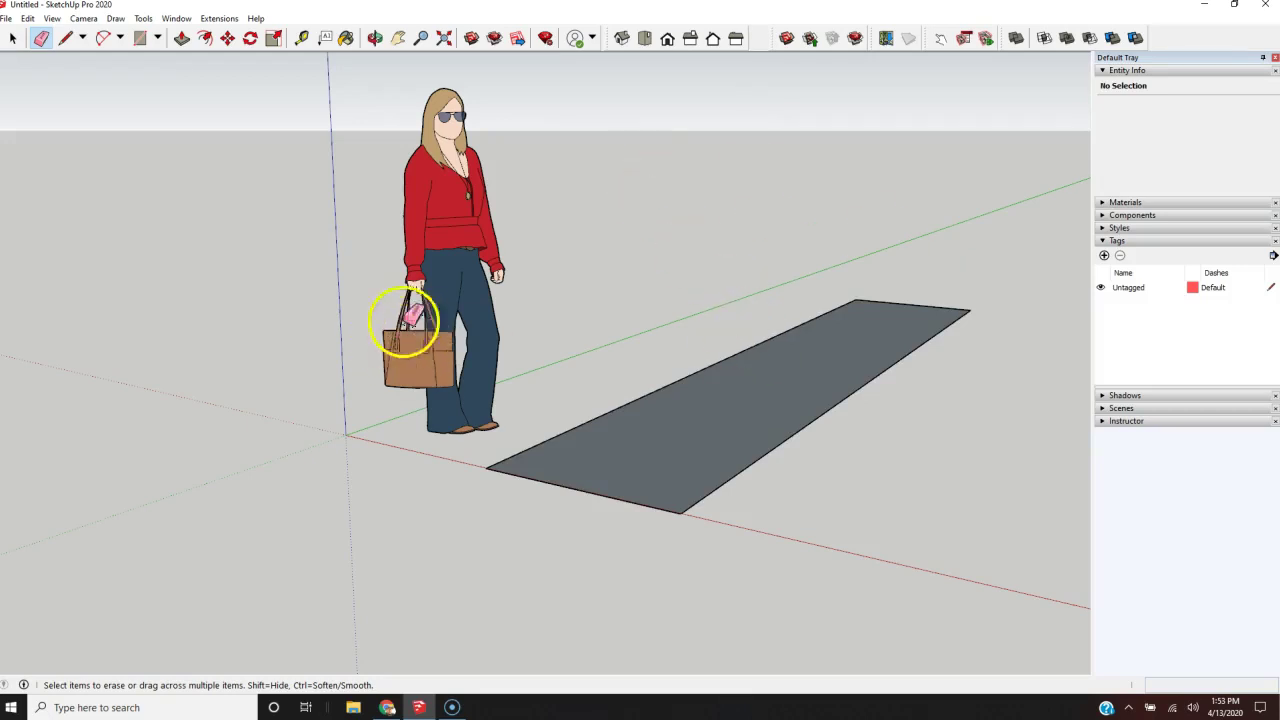
{"action": "key", "text": "space"}
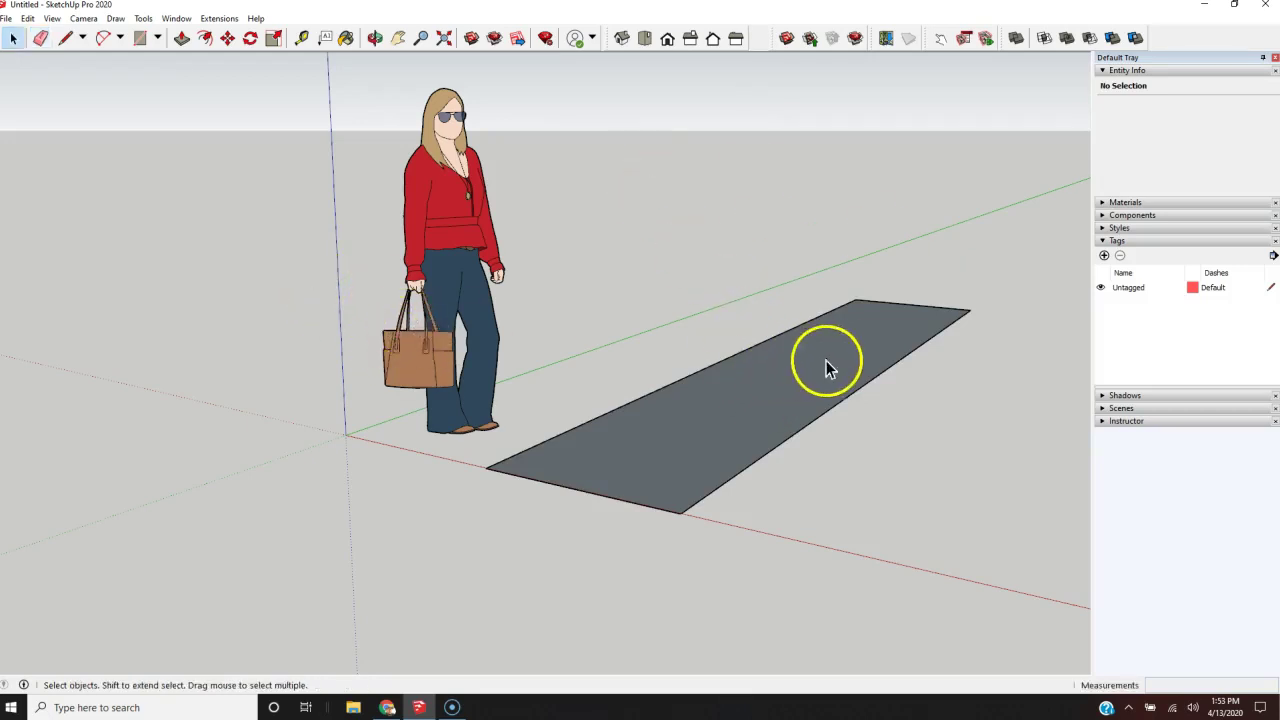
- Delete only the surface of the four-sided shape, keeping its boundary edges
{"action": "left_click", "coordinate": [799, 376]}
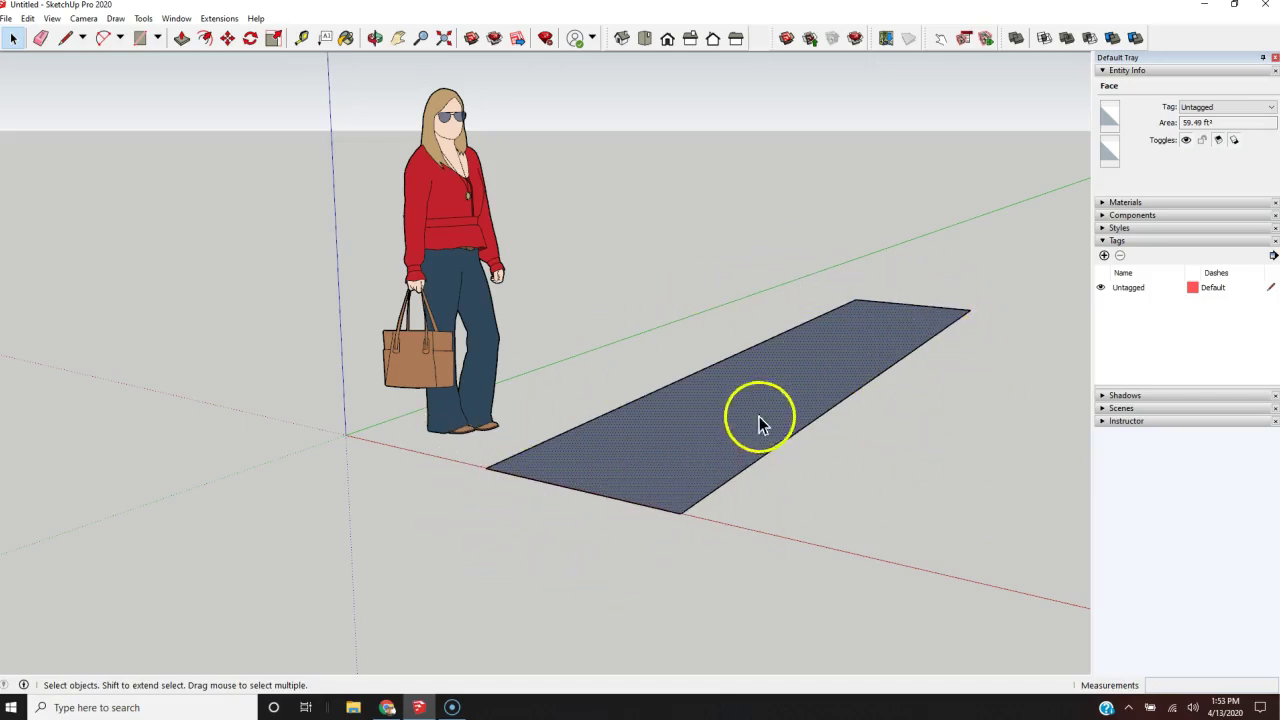
{"action": "left_click", "coordinate": [920, 503]}
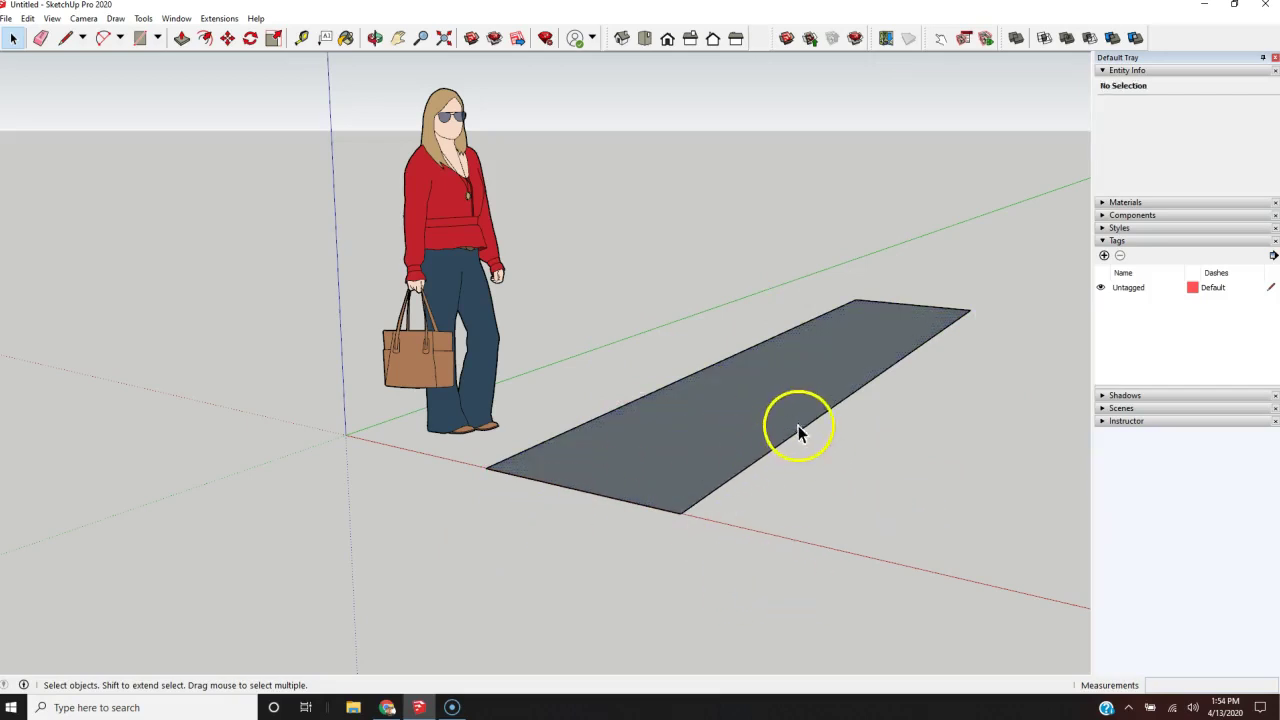
{"action": "middle_click_drag", "start_coordinate": [797, 462], "coordinate": [783, 520]}
{"action": "left_click", "coordinate": [759, 428]}
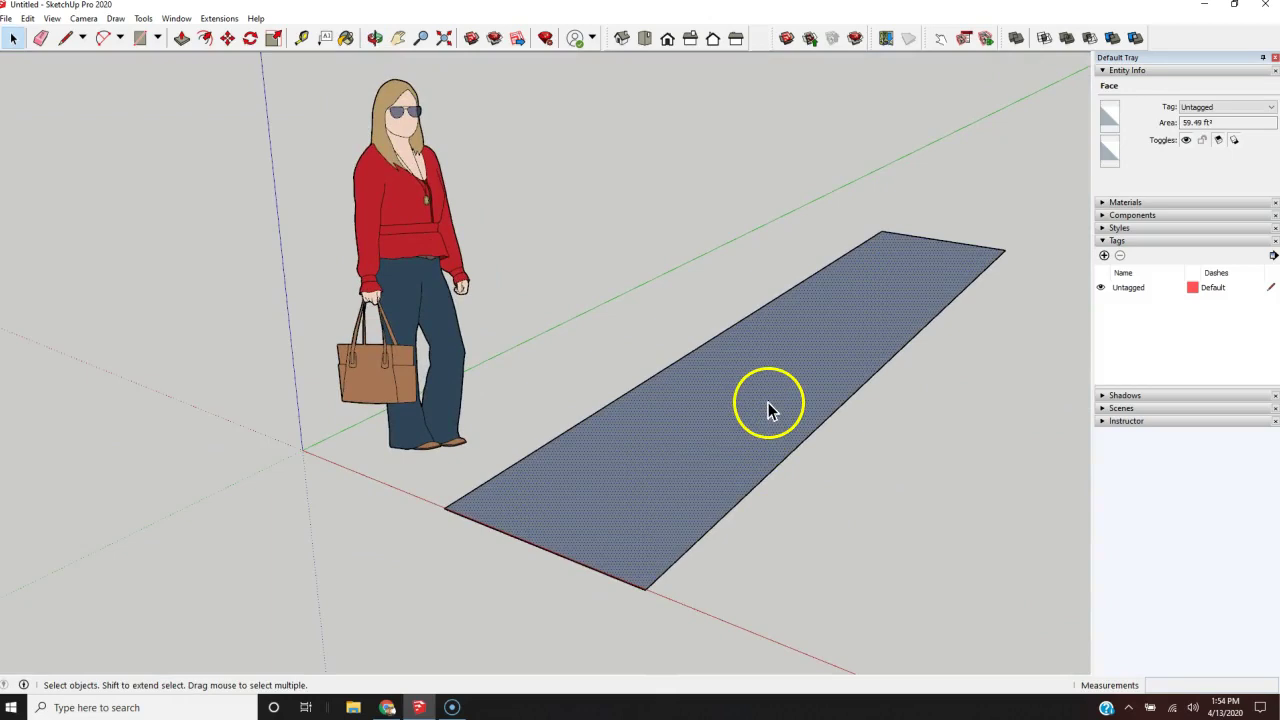
{"action": "key", "text": "Delete"}
- Draw a diagonal line about 18' 8" long from the outline's near outer corner on the red axis to its opposite far corner
{"action": "scroll", "coordinate": [660, 487], "scroll_direction": "up", "scroll_amount": 1}
{"action": "scroll", "coordinate": [660, 487], "scroll_direction": "down", "scroll_amount": 1}
{"action": "middle_click_drag", "start_coordinate": [706, 600], "coordinate": [754, 620]}
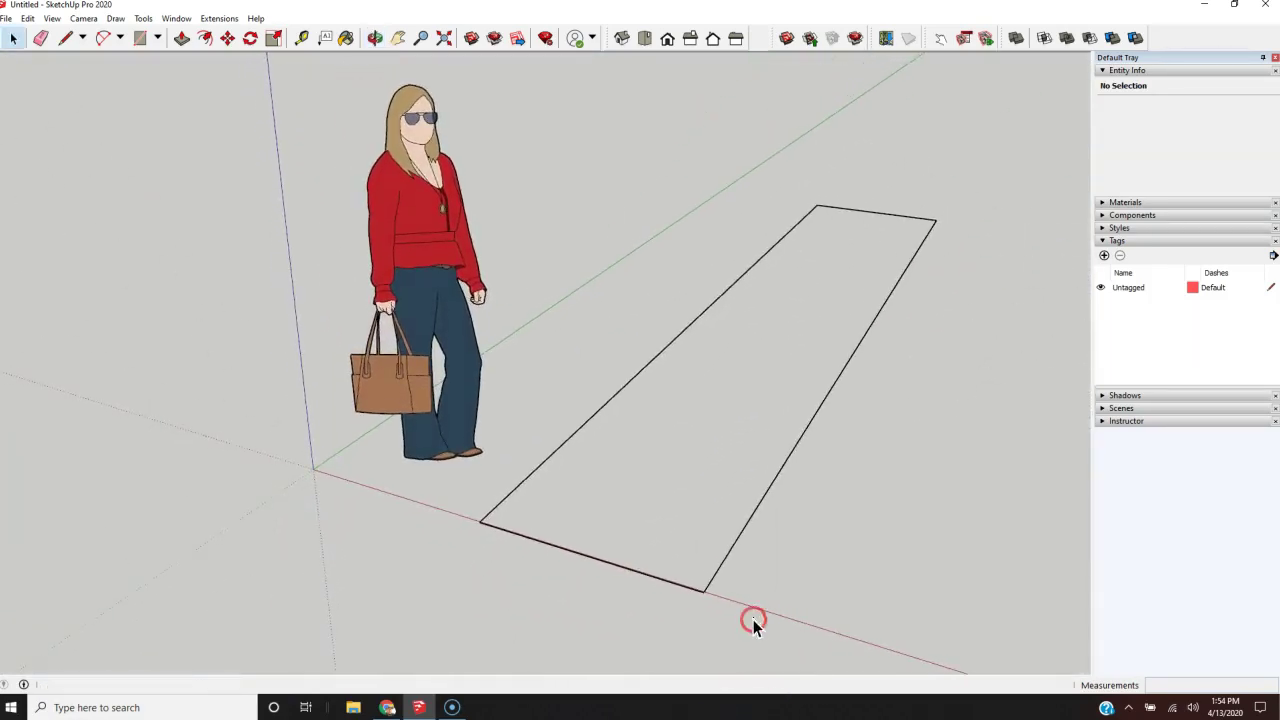
{"action": "key", "text": "l"}
{"action": "left_click", "coordinate": [704, 592]}
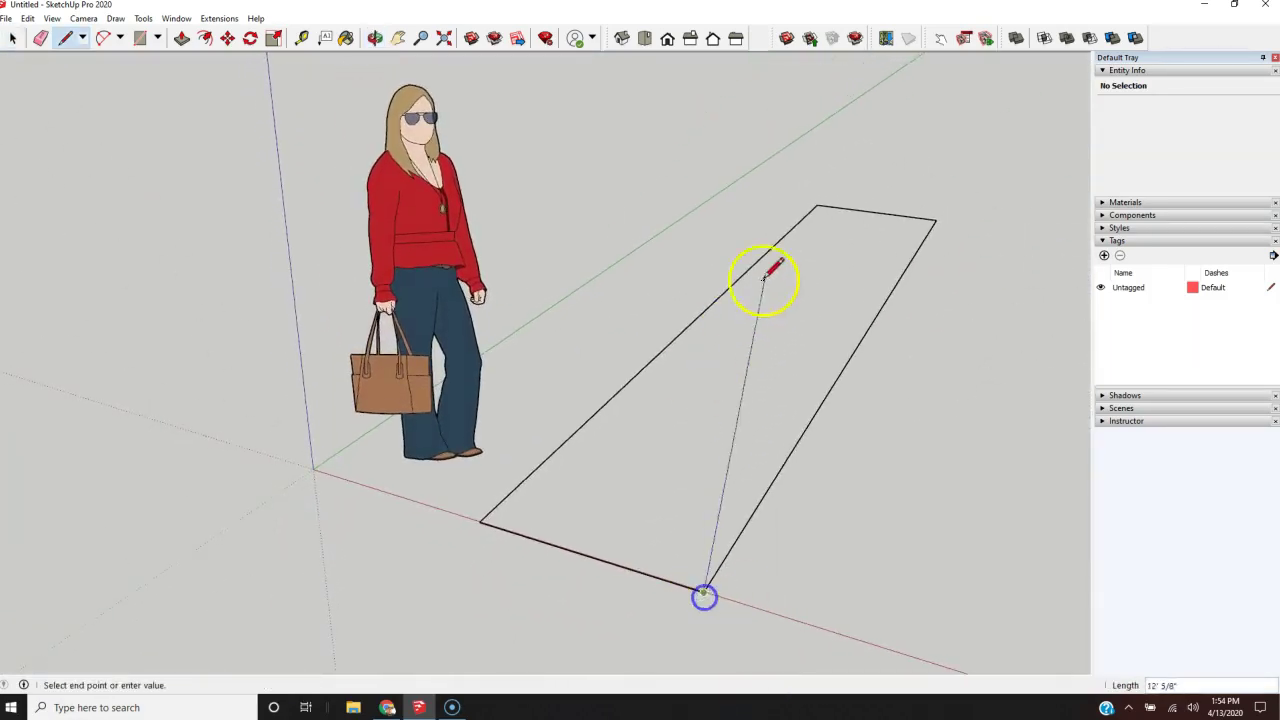
{"action": "left_click", "coordinate": [818, 205]}
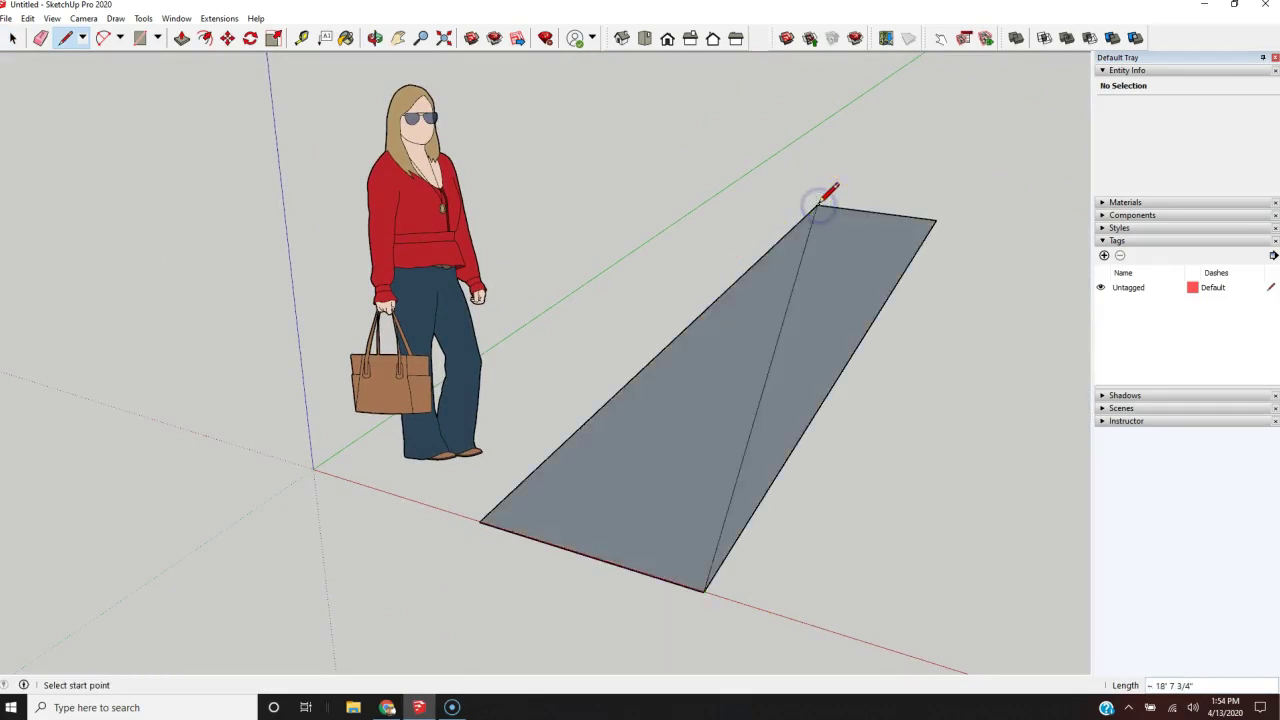
- Erase the diagonal line across the four-sided face, leaving one undivided surface
{"action": "key", "text": "e"}
{"action": "left_click", "coordinate": [778, 320]}
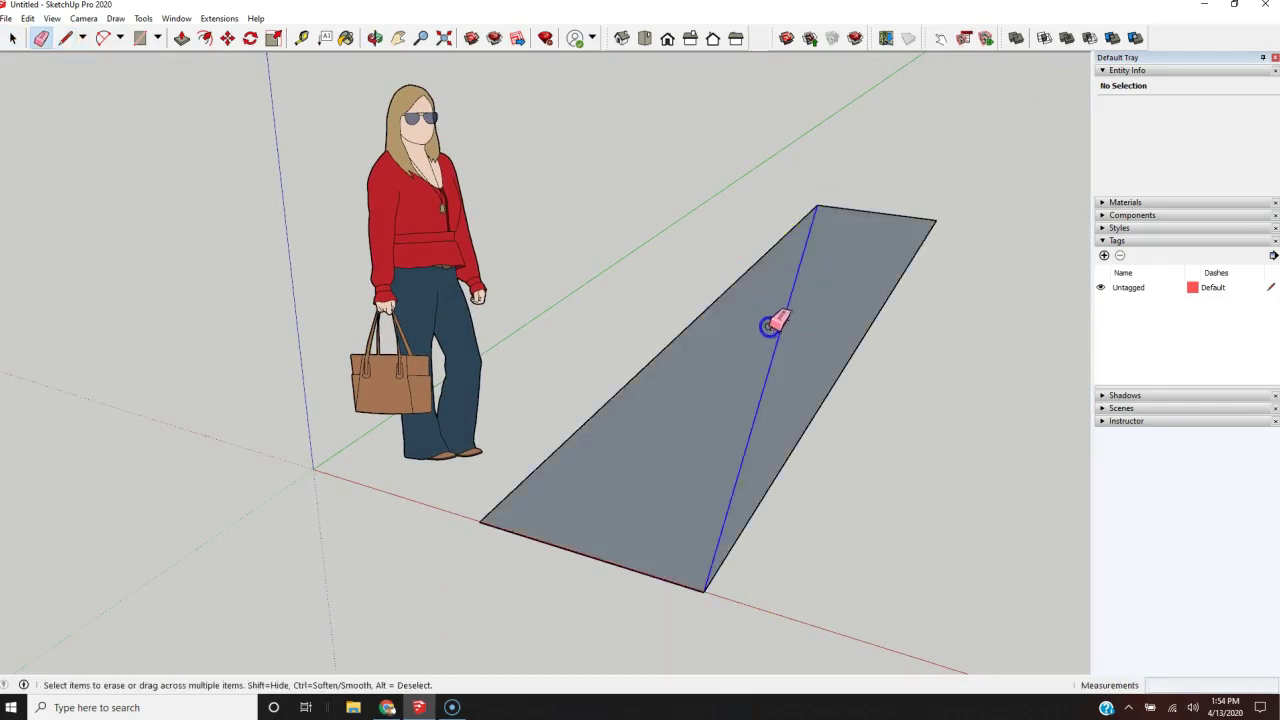
{"action": "scroll", "coordinate": [575, 512], "scroll_direction": "down", "scroll_amount": 2}
{"action": "left_click_drag", "start_coordinate": [676, 412], "coordinate": [719, 567]}
{"action": "mouse_move", "coordinate": [719, 567]}
{"action": "middle_mouse_down"}
{"action": "mouse_move", "coordinate": [766, 594]}
{"action": "mouse_move", "coordinate": [743, 557]}
{"action": "mouse_move", "coordinate": [655, 513]}
{"action": "middle_mouse_up"}
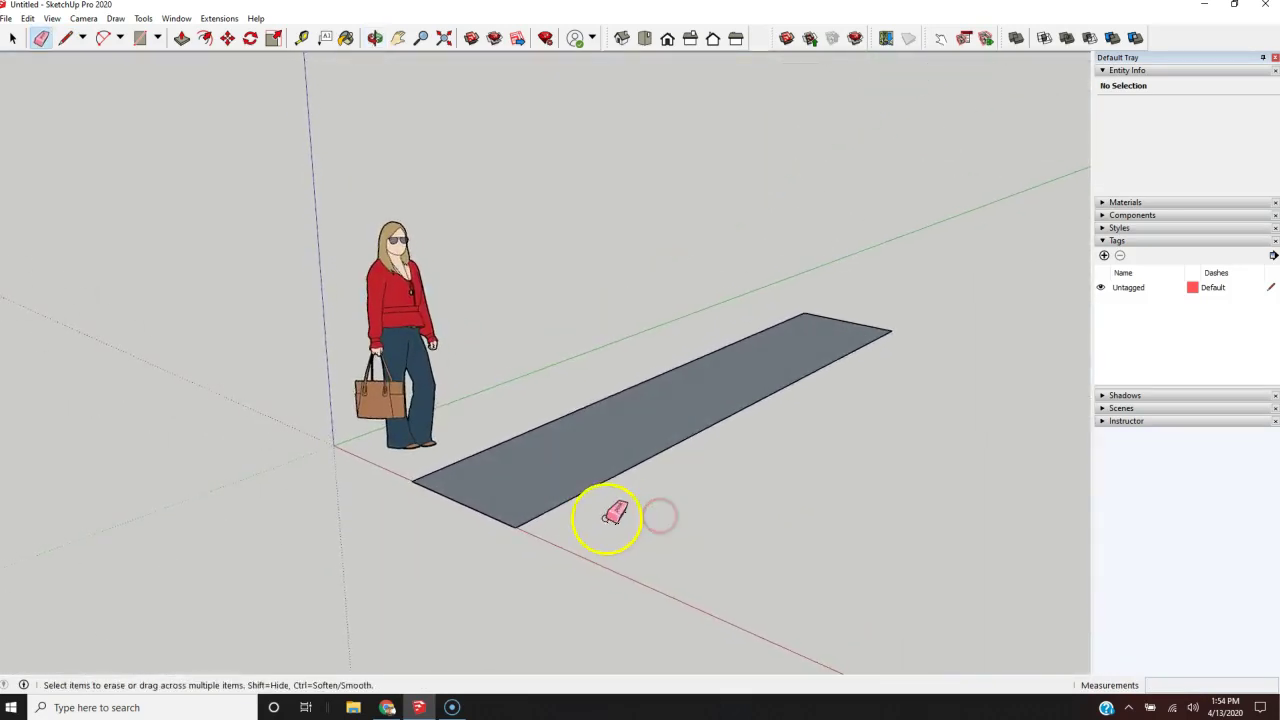
{"action": "scroll", "coordinate": [606, 518], "scroll_direction": "up", "scroll_amount": 3}
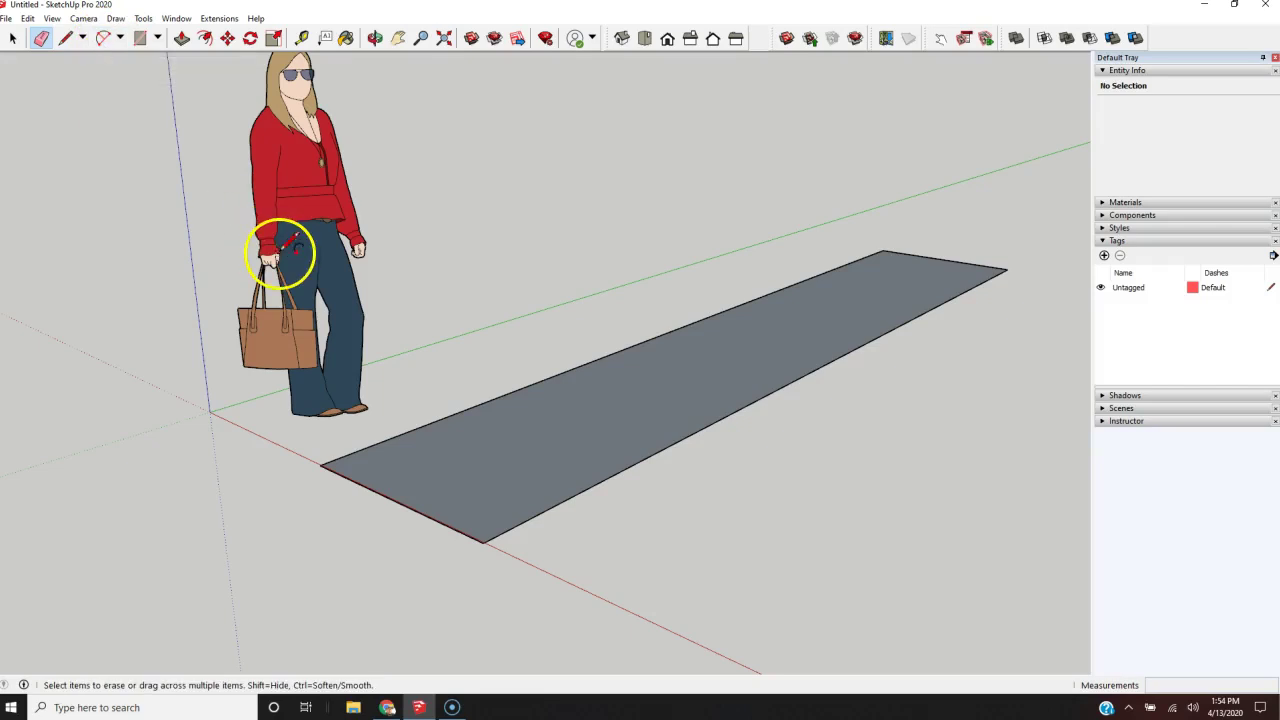
- Draw a two-point arc across the strip's far short edge, bulging outward about 1' 7"
{"action": "key", "text": "a"}
{"action": "scroll", "coordinate": [325, 388], "scroll_direction": "down", "scroll_amount": 2}
{"action": "left_click", "coordinate": [741, 285]}
{"action": "left_click", "coordinate": [823, 300]}
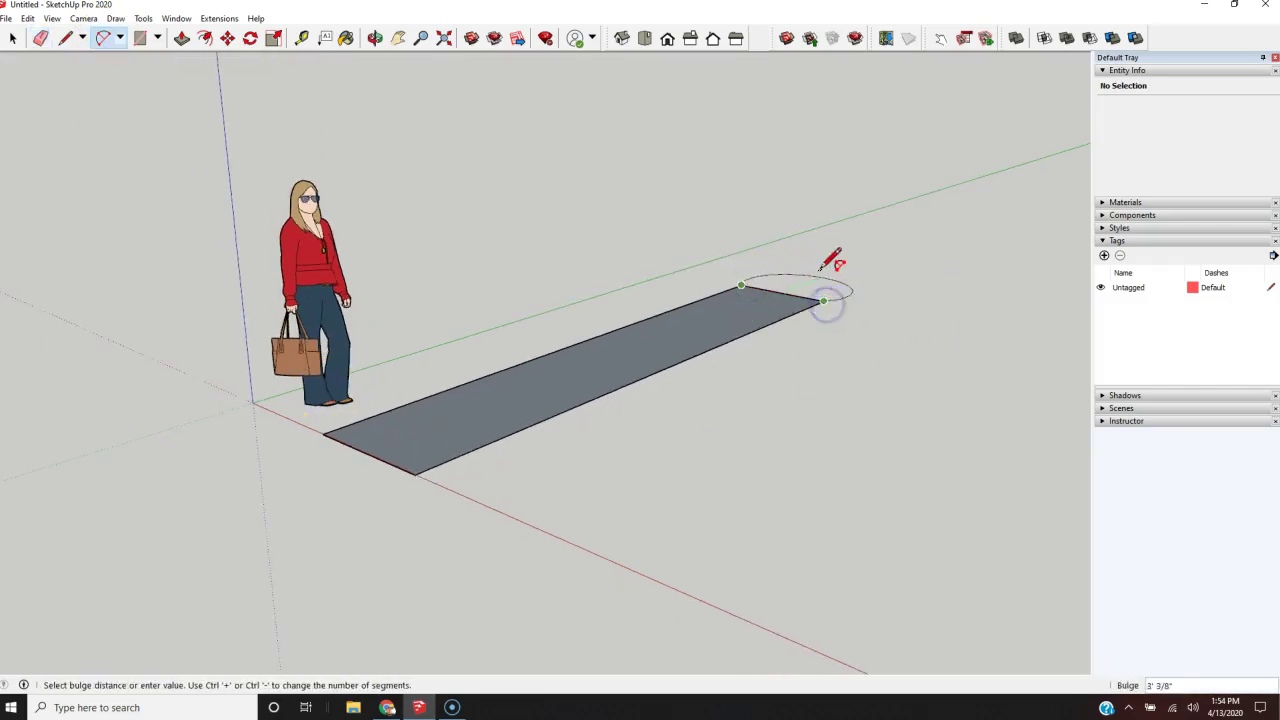
{"action": "key", "text": "o"}
{"action": "left_click_drag", "start_coordinate": [766, 291], "coordinate": [807, 377]}
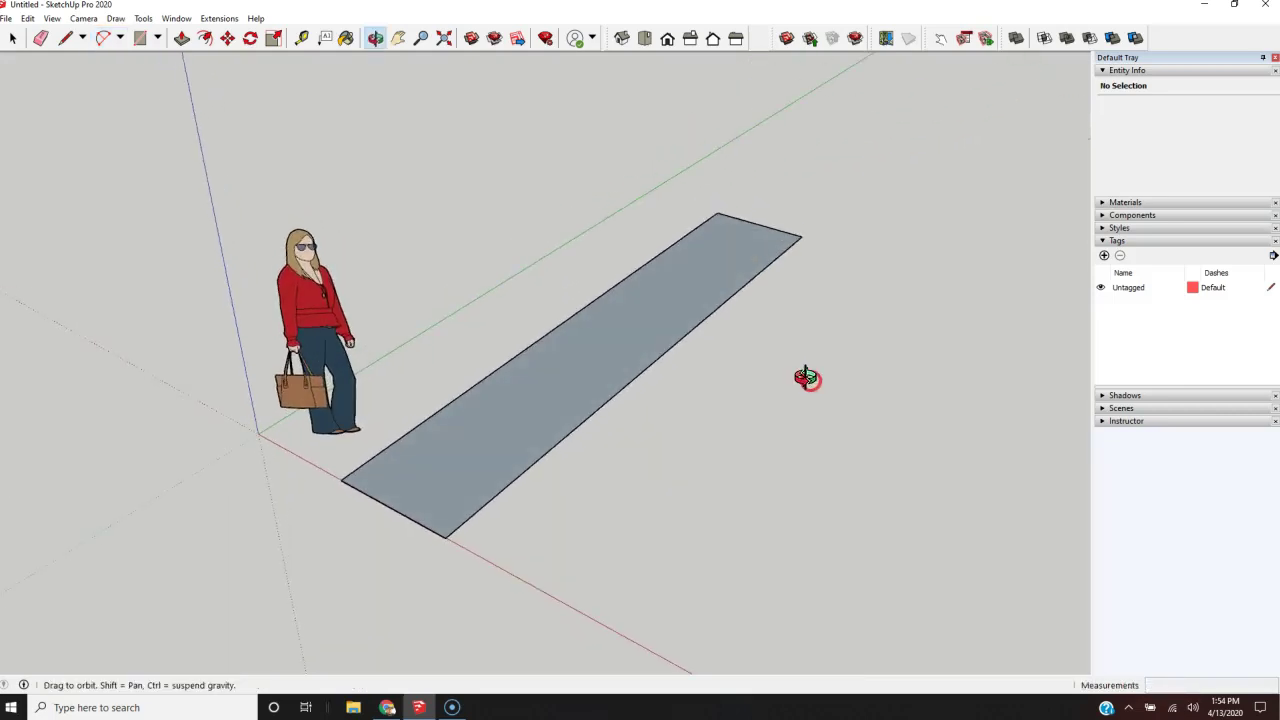
{"action": "left_click", "coordinate": [777, 206]}
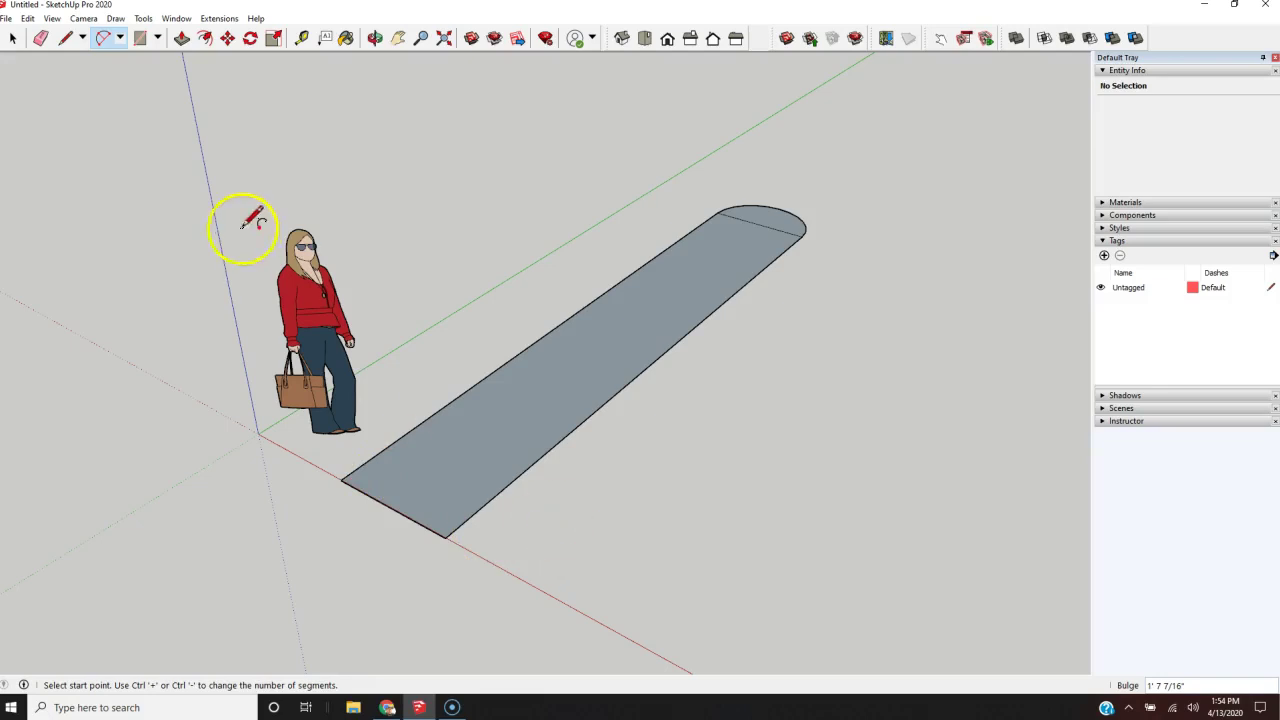
- Draw two adjoining rectangles along the strip's outer long edge, about 18' 4" by 3' 7" and 18' 4" by 3' 5"
{"action": "left_click", "coordinate": [157, 38]}
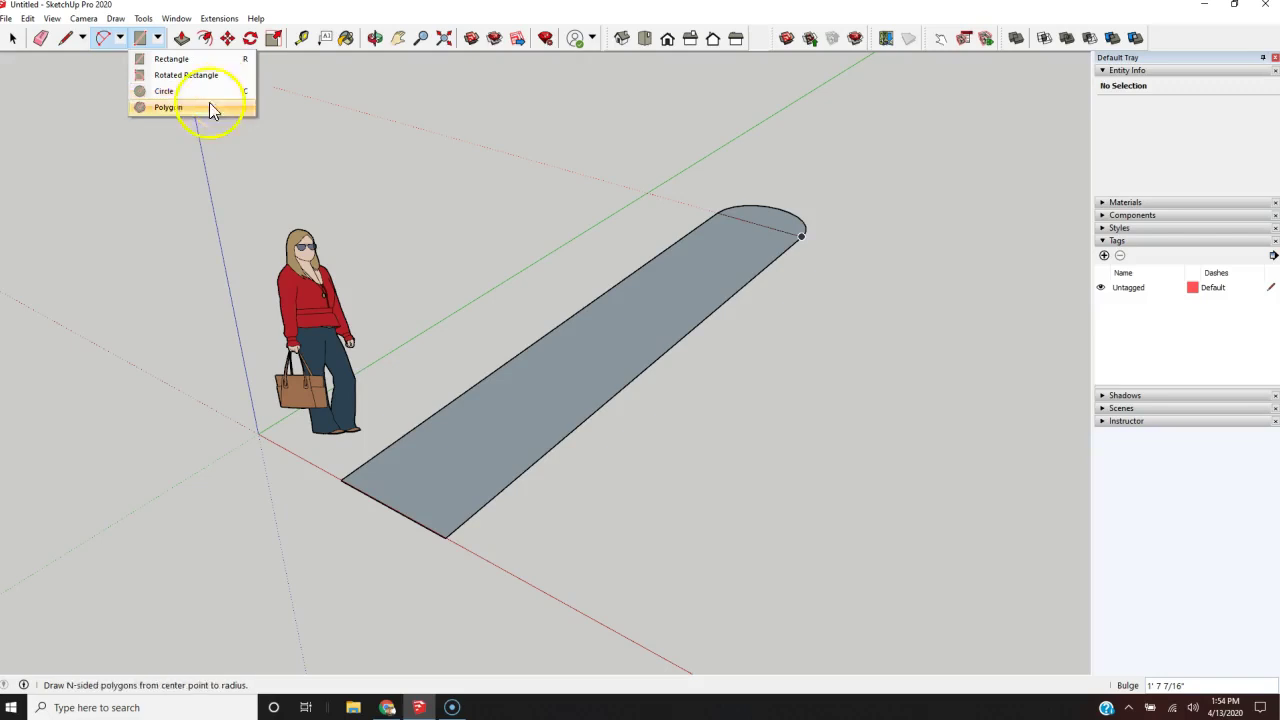
{"action": "left_click", "coordinate": [135, 108]}
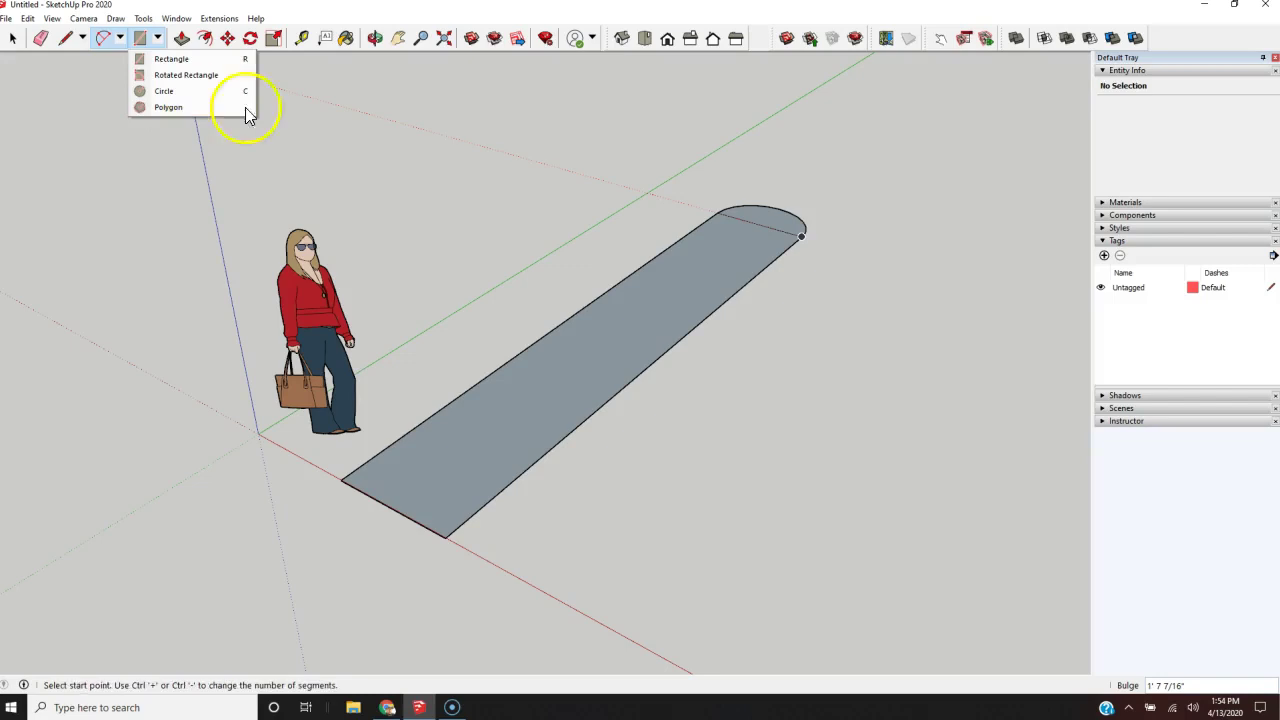
{"action": "left_click", "coordinate": [234, 60]}
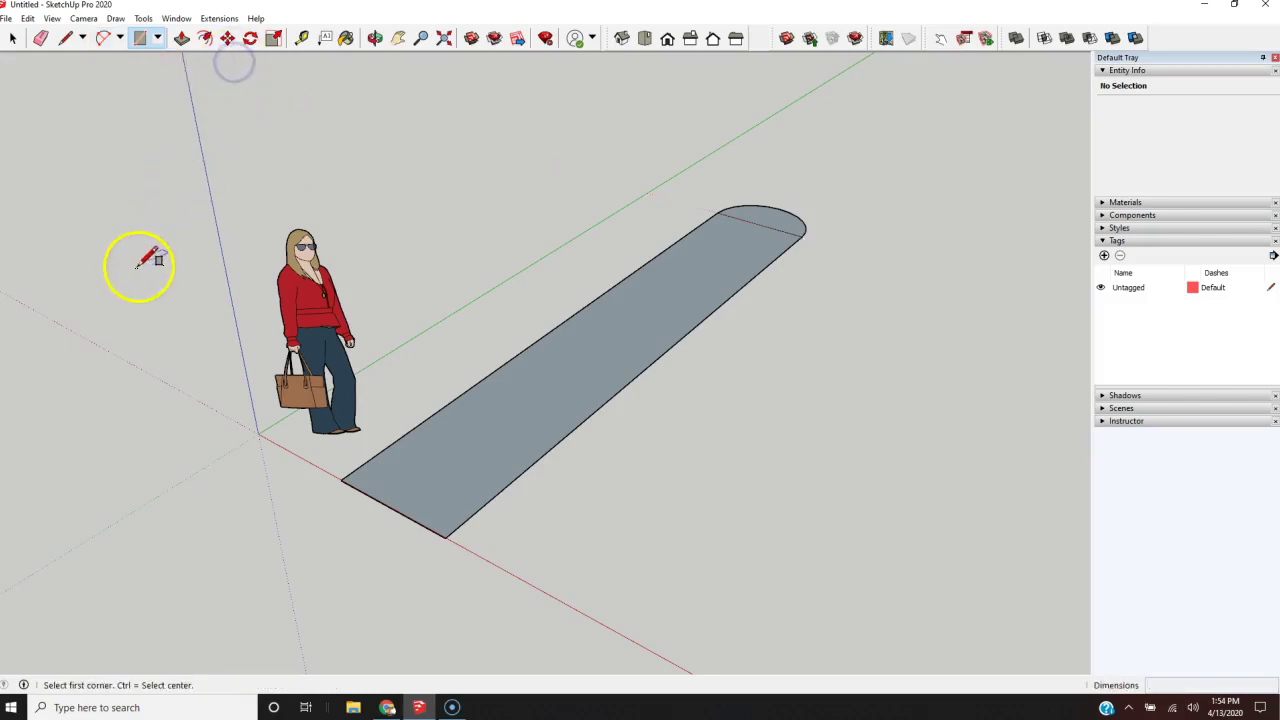
{"action": "scroll", "coordinate": [180, 310], "scroll_direction": "down", "scroll_amount": 2}
{"action": "left_click", "coordinate": [380, 483]}
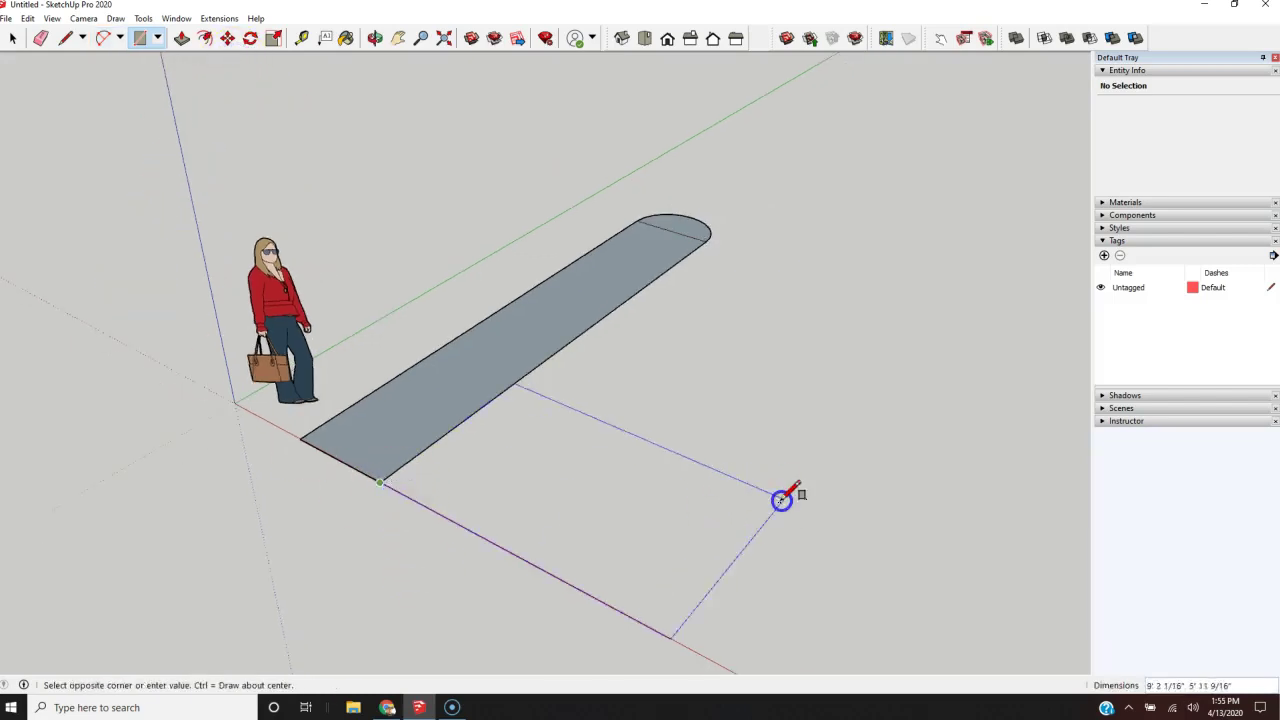
{"action": "left_click", "coordinate": [789, 276]}
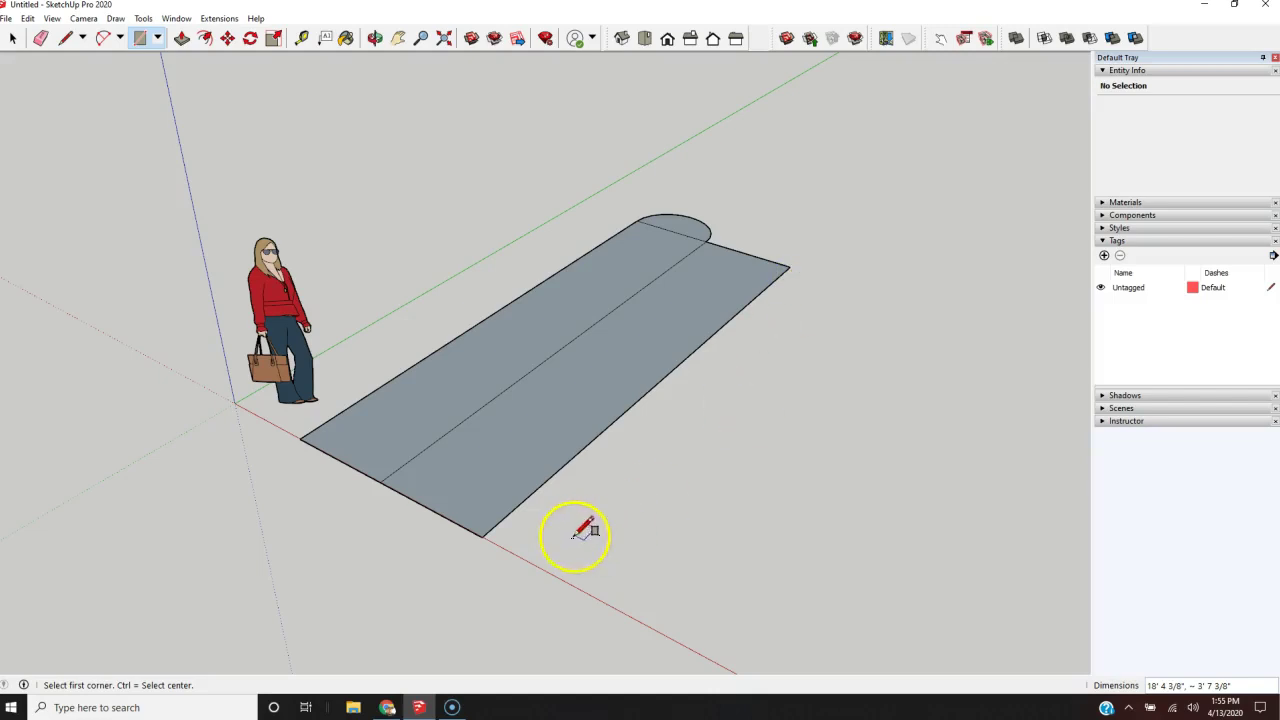
{"action": "left_click", "coordinate": [481, 536]}
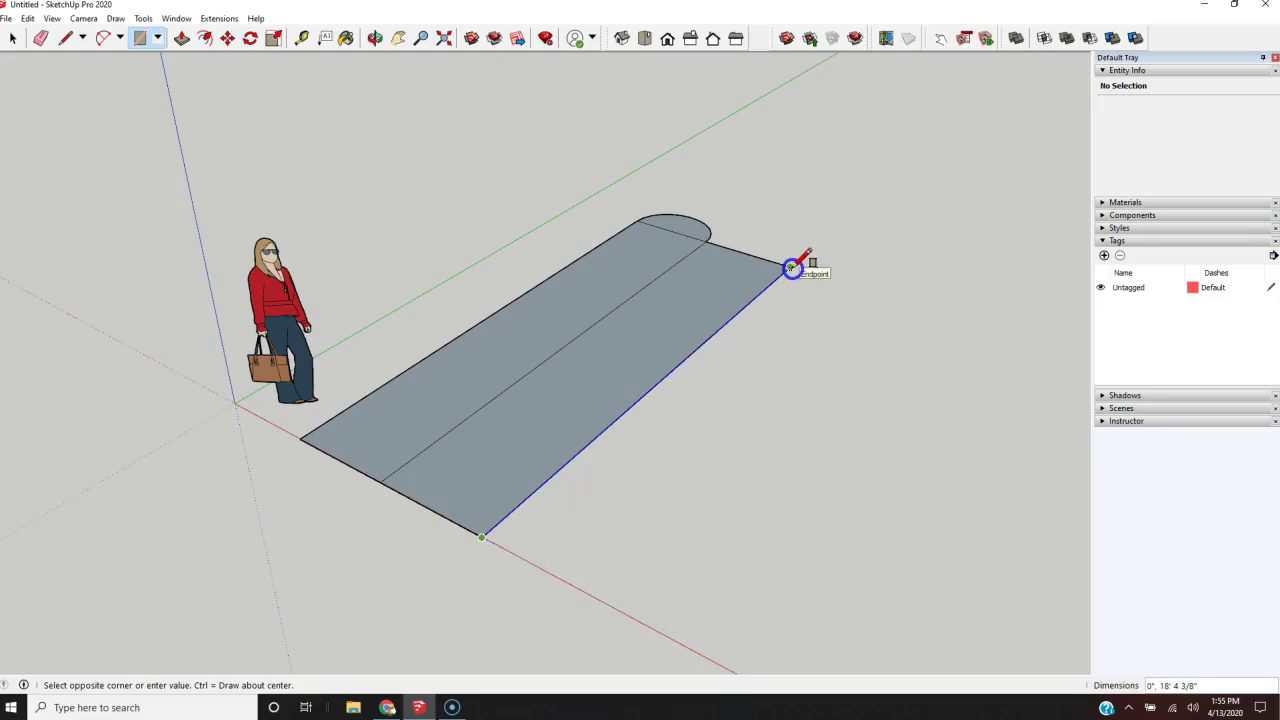
{"action": "left_click", "coordinate": [878, 295]}
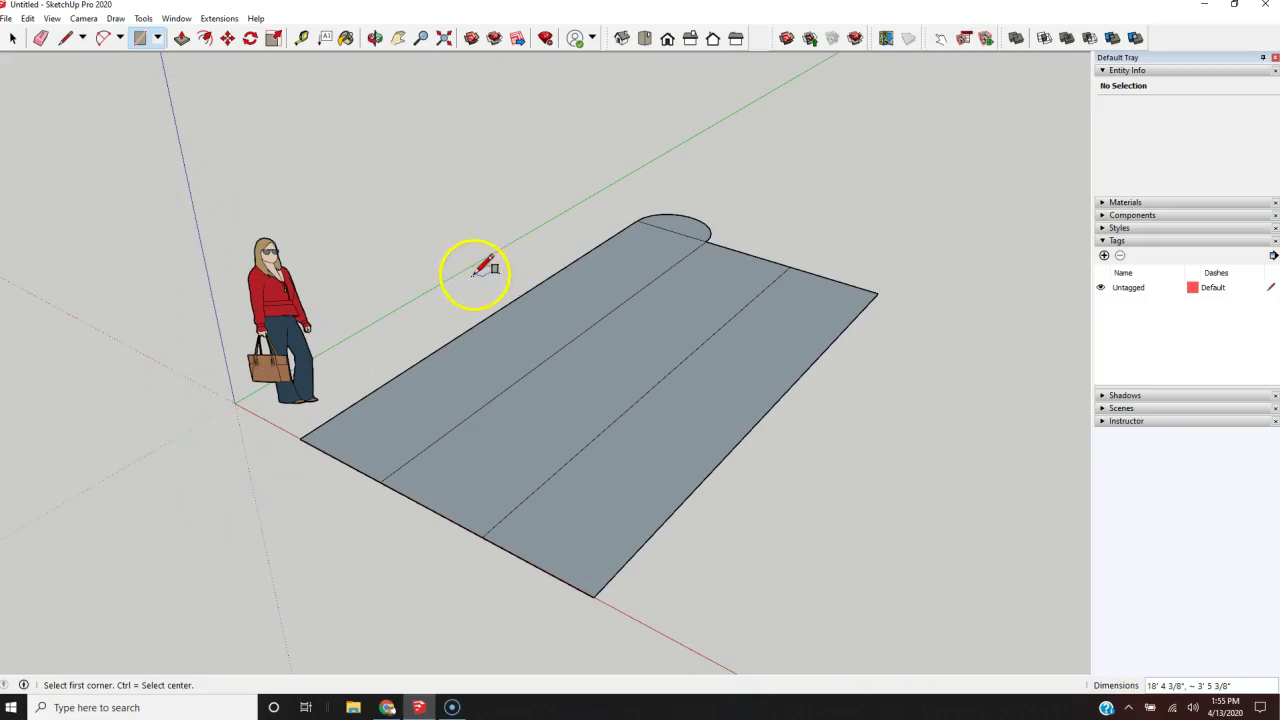
- Erase the outer edges and dividing line of the two added rectangles, keeping the original strip and arc
{"action": "key", "text": "e"}
{"action": "mouse_move", "coordinate": [757, 320]}
{"action": "left_mouse_down"}
{"action": "mouse_move", "coordinate": [779, 290]}
{"action": "mouse_move", "coordinate": [564, 410]}
{"action": "mouse_move", "coordinate": [539, 582]}
{"action": "left_mouse_up"}
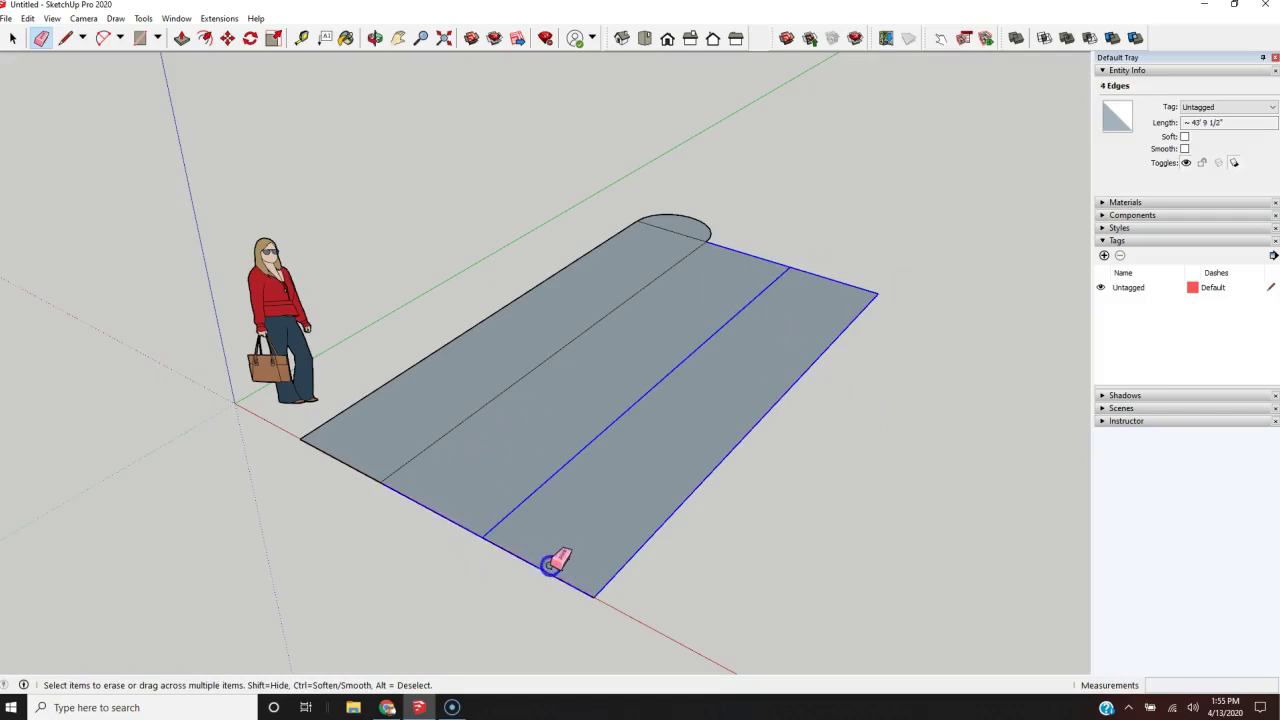
{"action": "left_click_drag", "start_coordinate": [459, 600], "coordinate": [458, 597]}
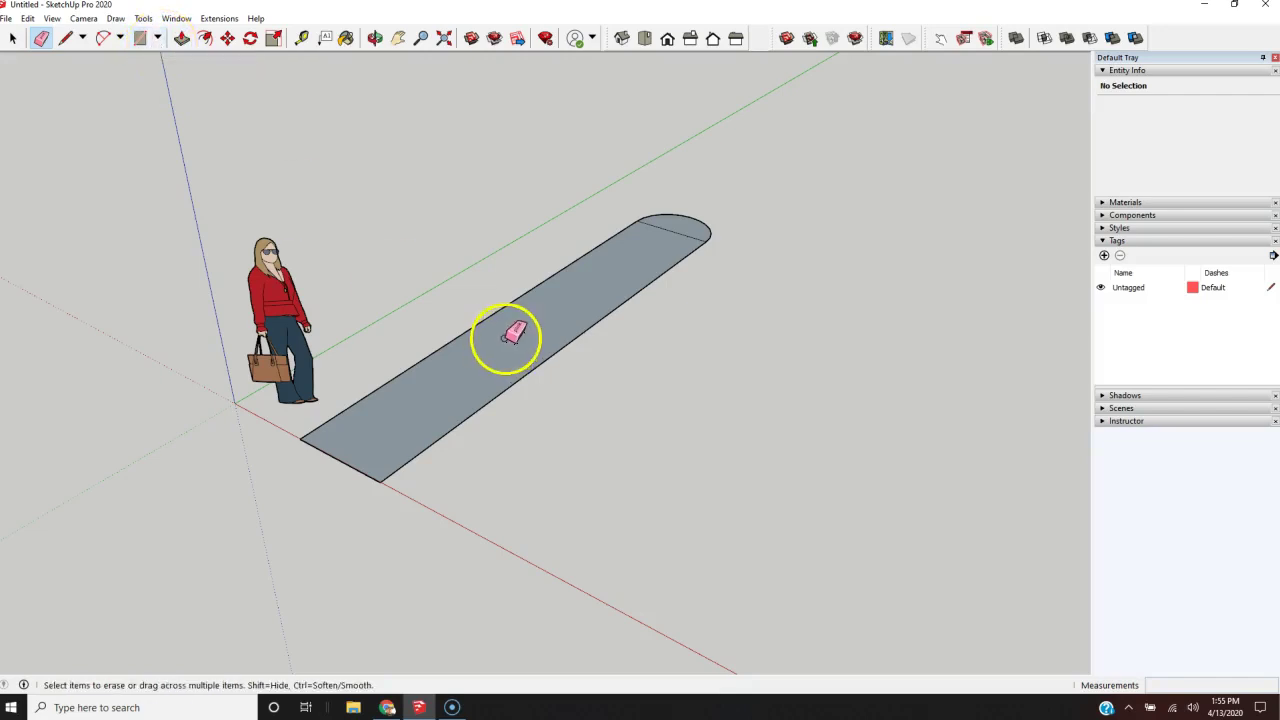
- Draw a circle with a radius of about 2' 3" on the ground beside the strip
{"action": "key", "text": "c"}
{"action": "left_click", "coordinate": [625, 426]}
{"action": "left_click", "coordinate": [689, 459]}
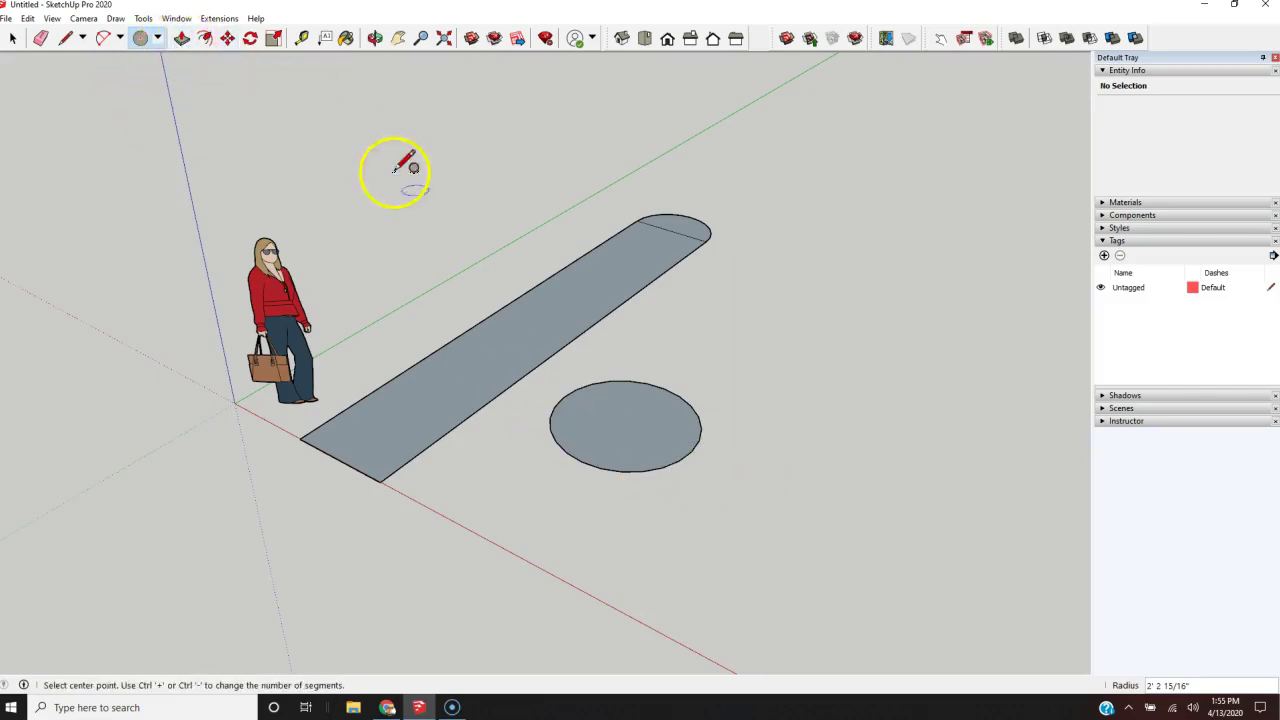
- Push/Pull the circle upward about 8' 9" to form a cylinder
{"action": "key", "text": "p"}
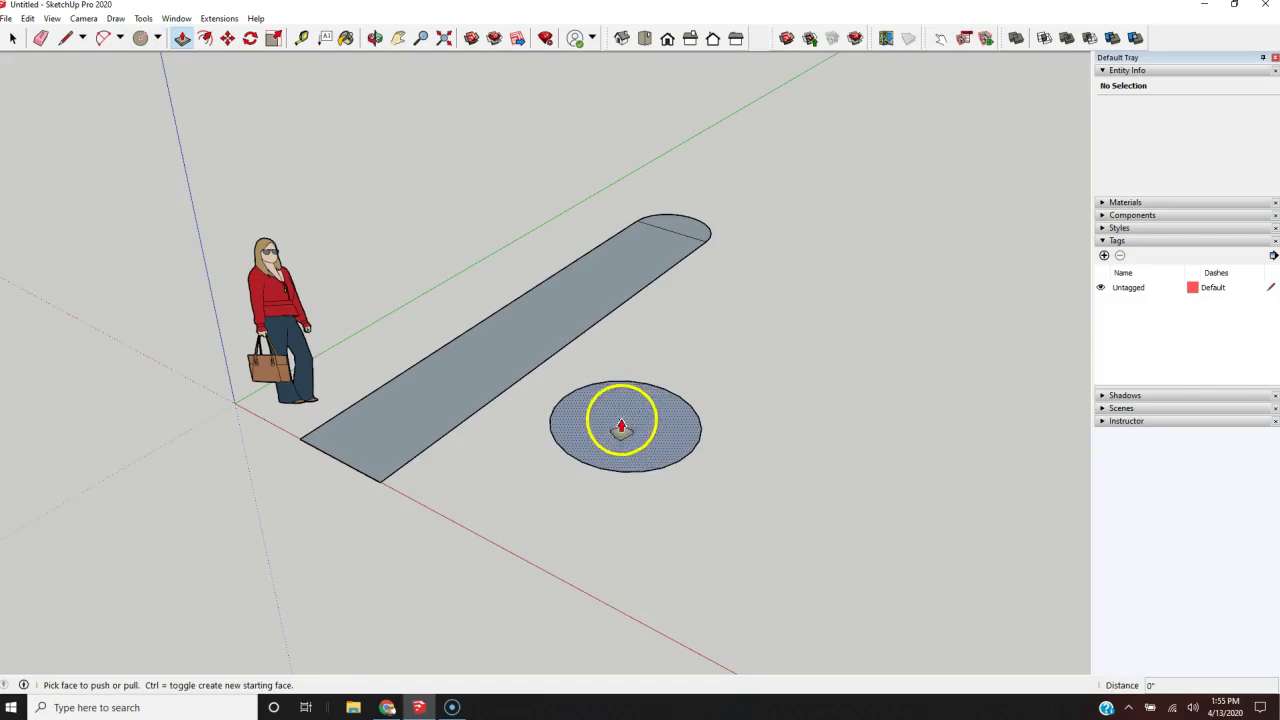
{"action": "left_click", "coordinate": [621, 428]}
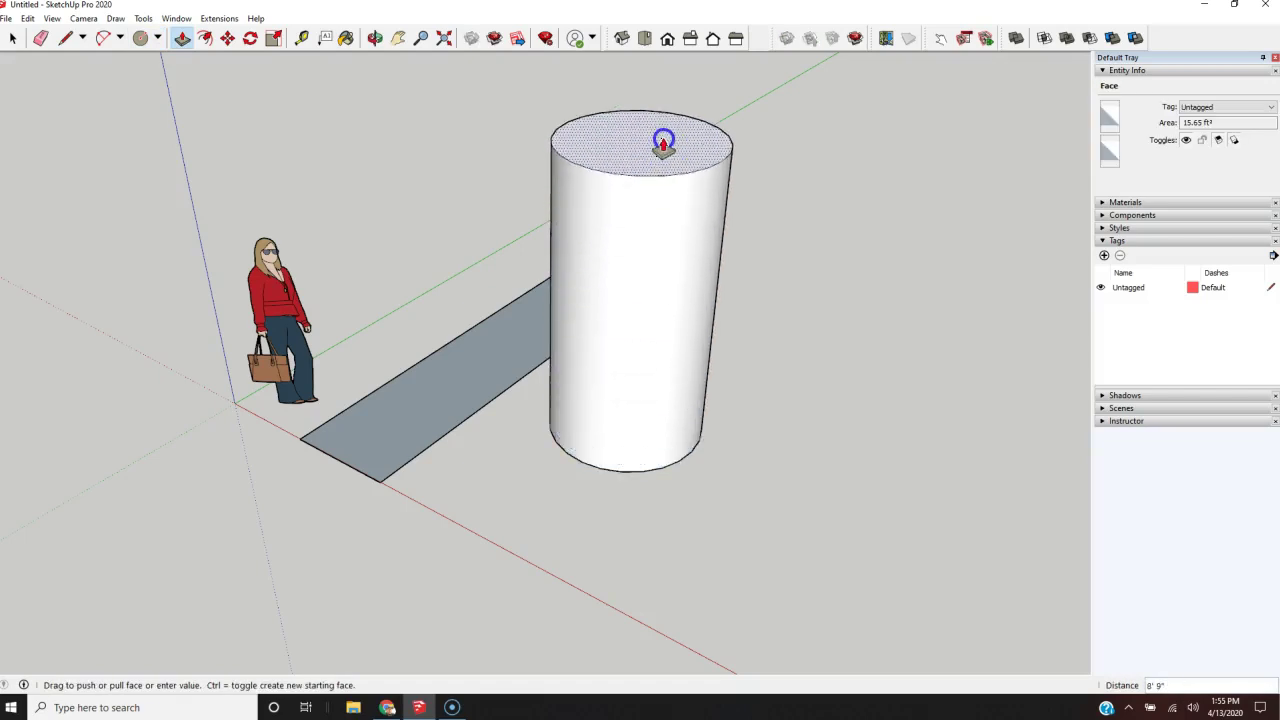
{"action": "left_click", "coordinate": [663, 145]}
- Push/Pull the half-round face and the long strip up to the cylinder's height of 8' 9"
{"action": "middle_click_drag", "start_coordinate": [434, 388], "coordinate": [709, 323]}
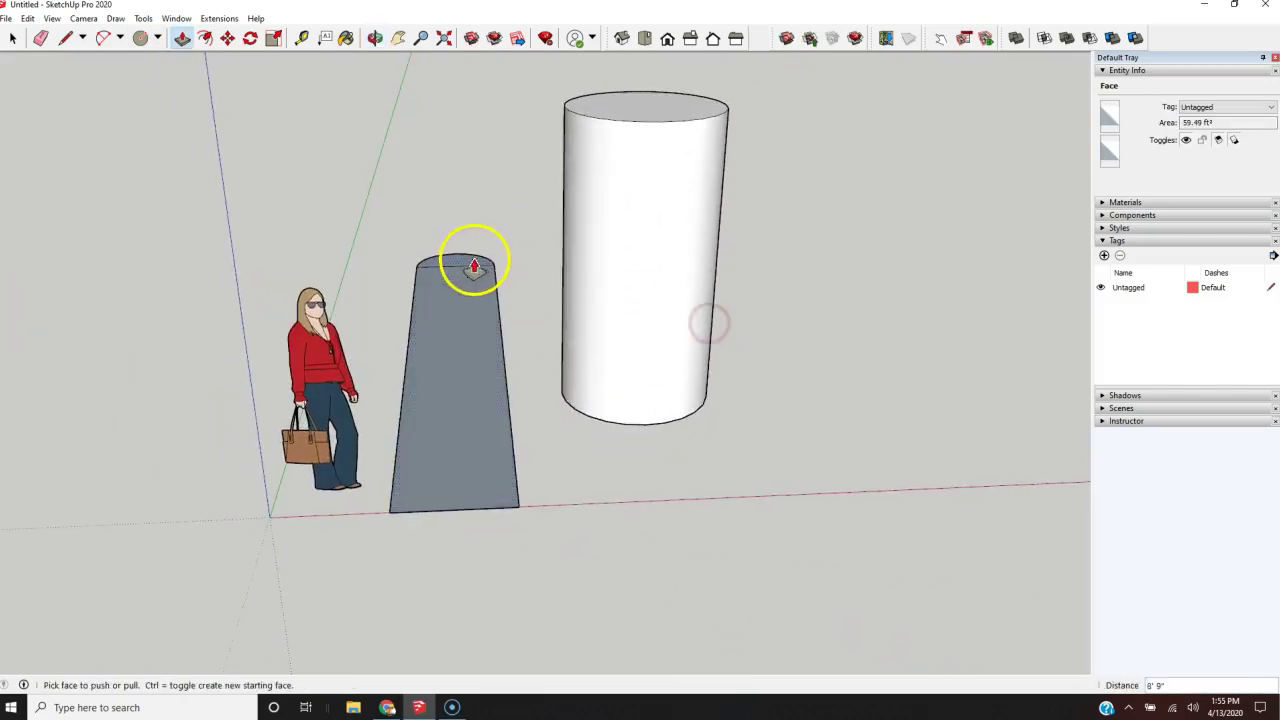
{"action": "left_click_drag", "start_coordinate": [474, 265], "coordinate": [640, 107]}
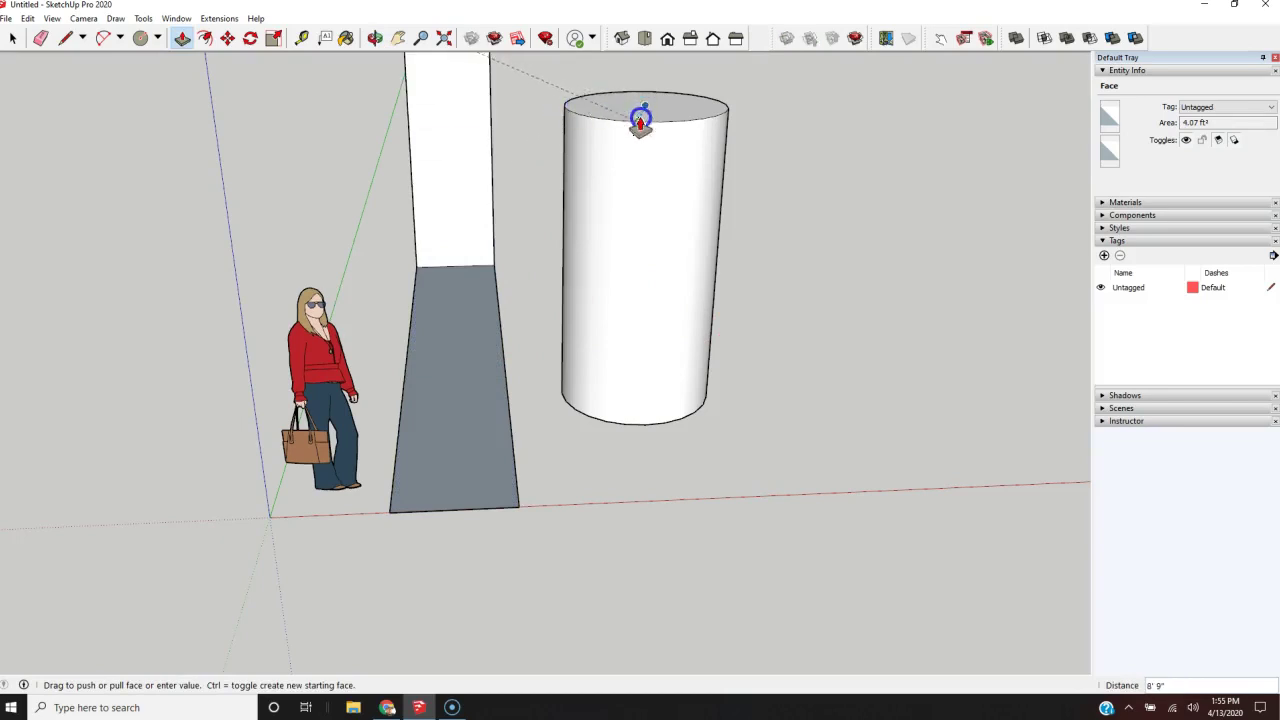
{"action": "left_click", "coordinate": [643, 130]}
{"action": "left_click_drag", "start_coordinate": [429, 406], "coordinate": [629, 129]}
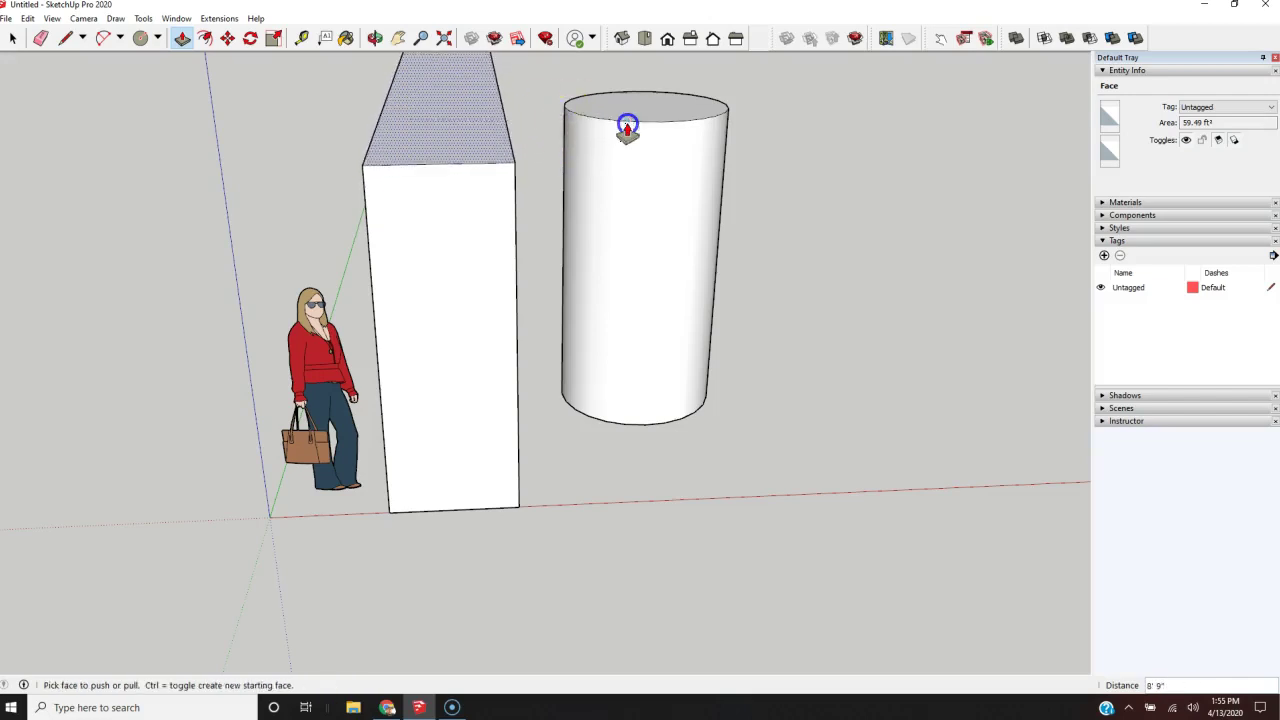
- Push the top face of the long block down about 3' 4", leaving the half-round end at full height
{"action": "key", "text": "o"}
{"action": "left_click_drag", "start_coordinate": [466, 309], "coordinate": [851, 429]}
{"action": "key", "text": "p"}
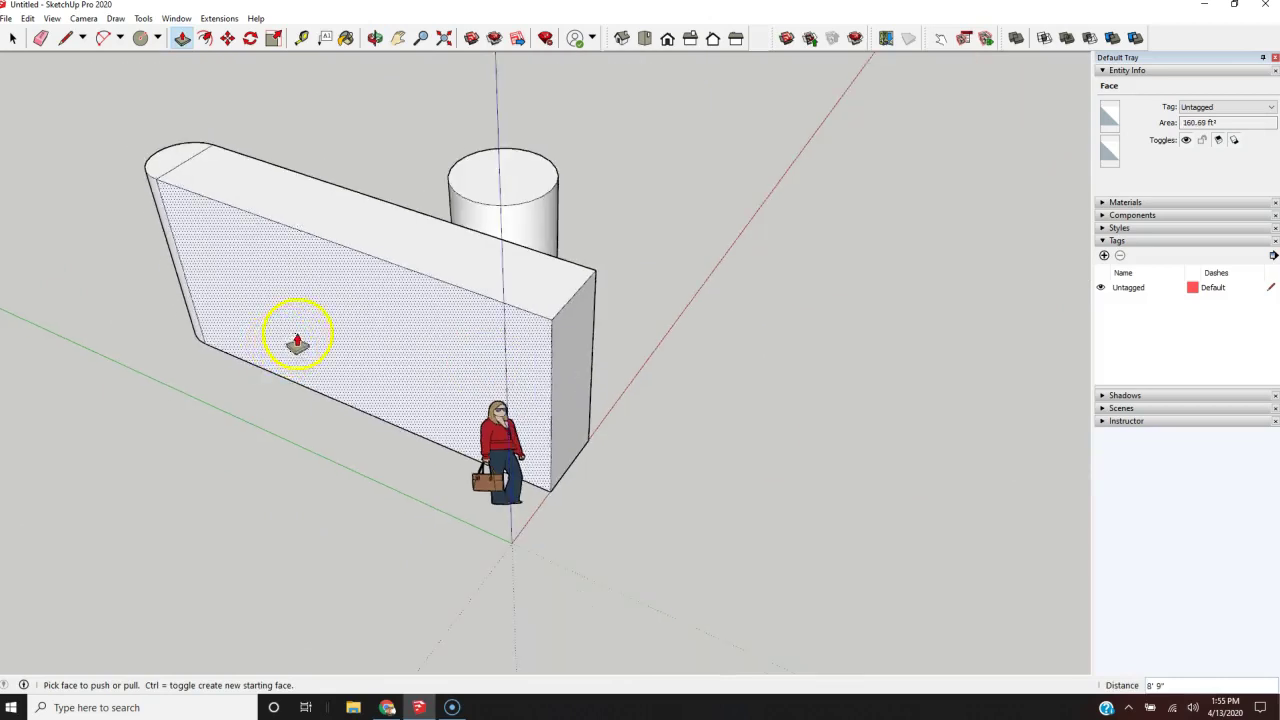
{"action": "left_click_drag", "start_coordinate": [422, 248], "coordinate": [499, 408]}
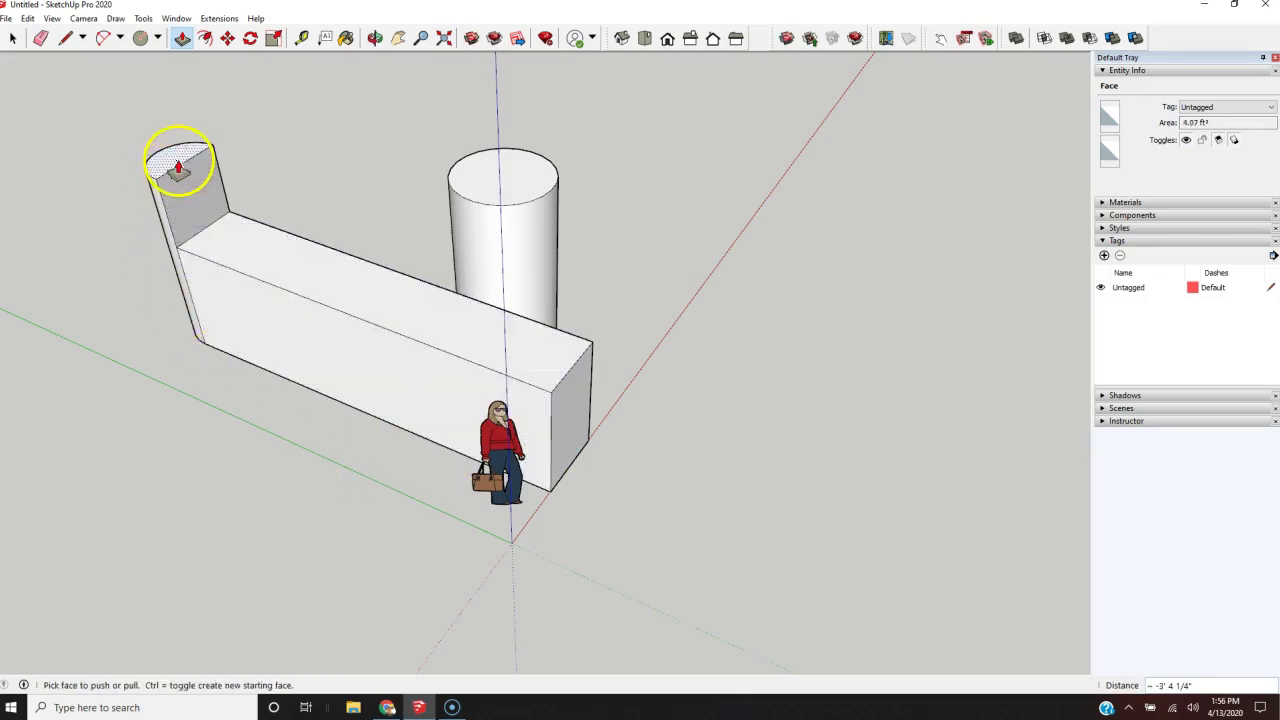
- Push/Pull the long block's top about 2 1/4" to align it with the standing figure's head
{"action": "middle_click_drag", "start_coordinate": [529, 320], "coordinate": [286, 123]}
{"action": "key", "text": "p"}
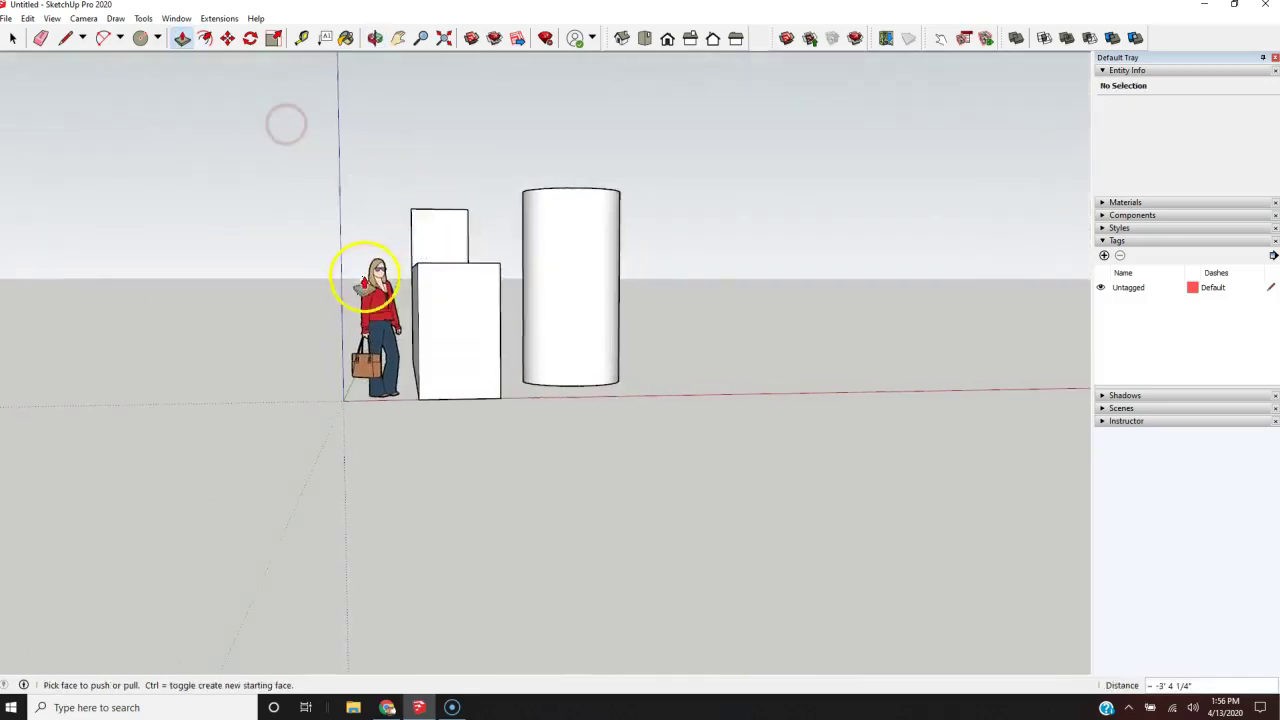
{"action": "scroll", "coordinate": [363, 277], "scroll_direction": "up", "scroll_amount": 3}
{"action": "scroll", "coordinate": [444, 262], "scroll_direction": "up", "scroll_amount": 3}
{"action": "scroll", "coordinate": [491, 277], "scroll_direction": "down", "scroll_amount": 2}
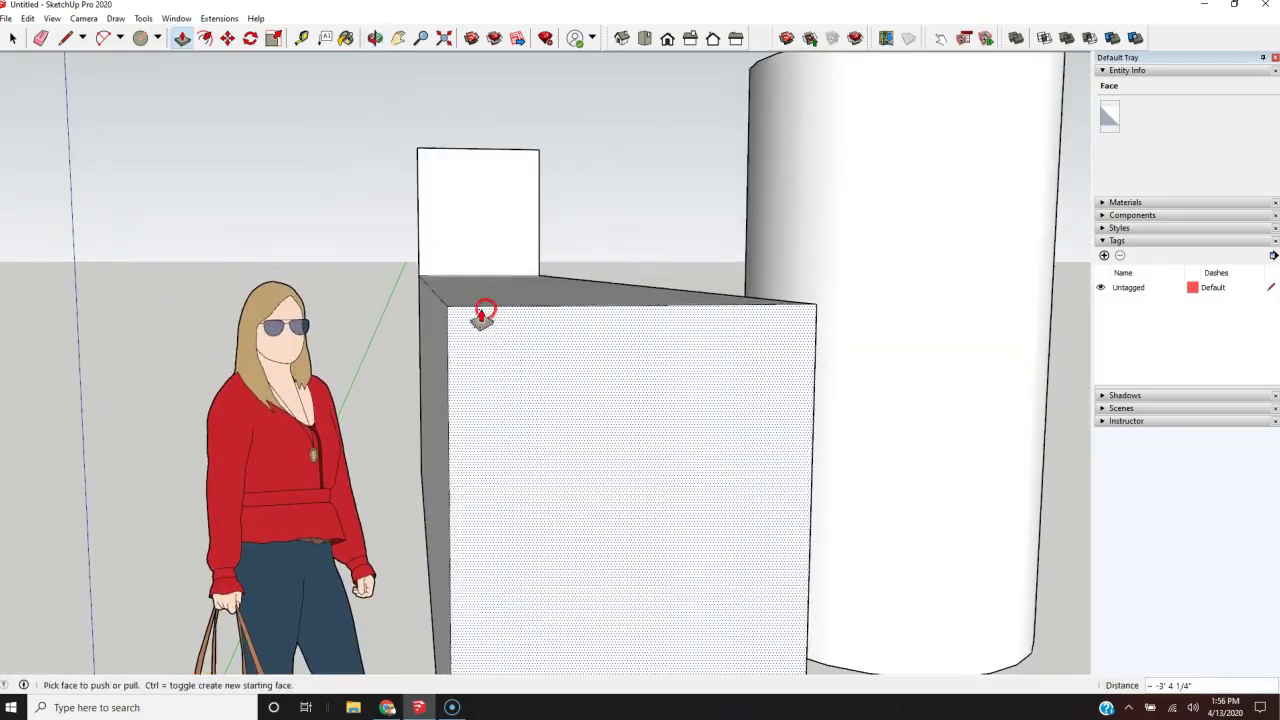
{"action": "left_click", "coordinate": [497, 295]}
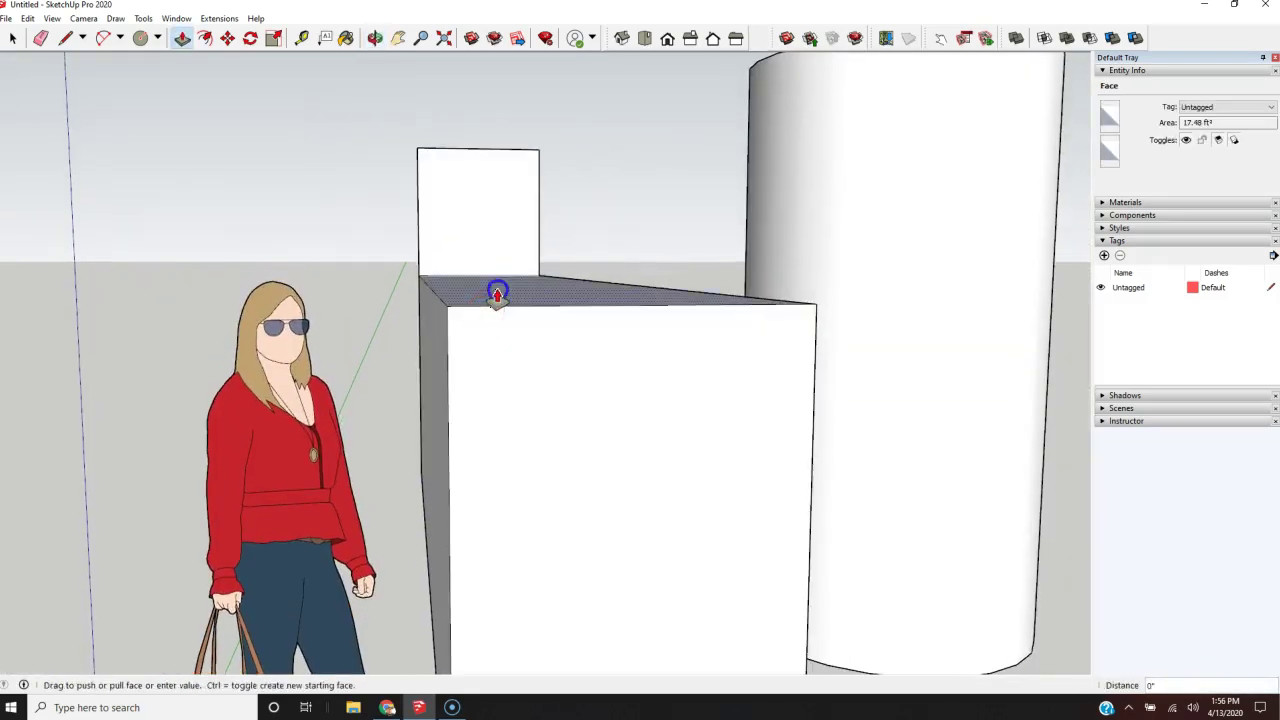
{"action": "left_click", "coordinate": [275, 287]}
{"action": "middle_click_drag", "start_coordinate": [480, 383], "coordinate": [569, 531]}
{"action": "scroll", "coordinate": [191, 429], "scroll_direction": "down", "scroll_amount": 5}
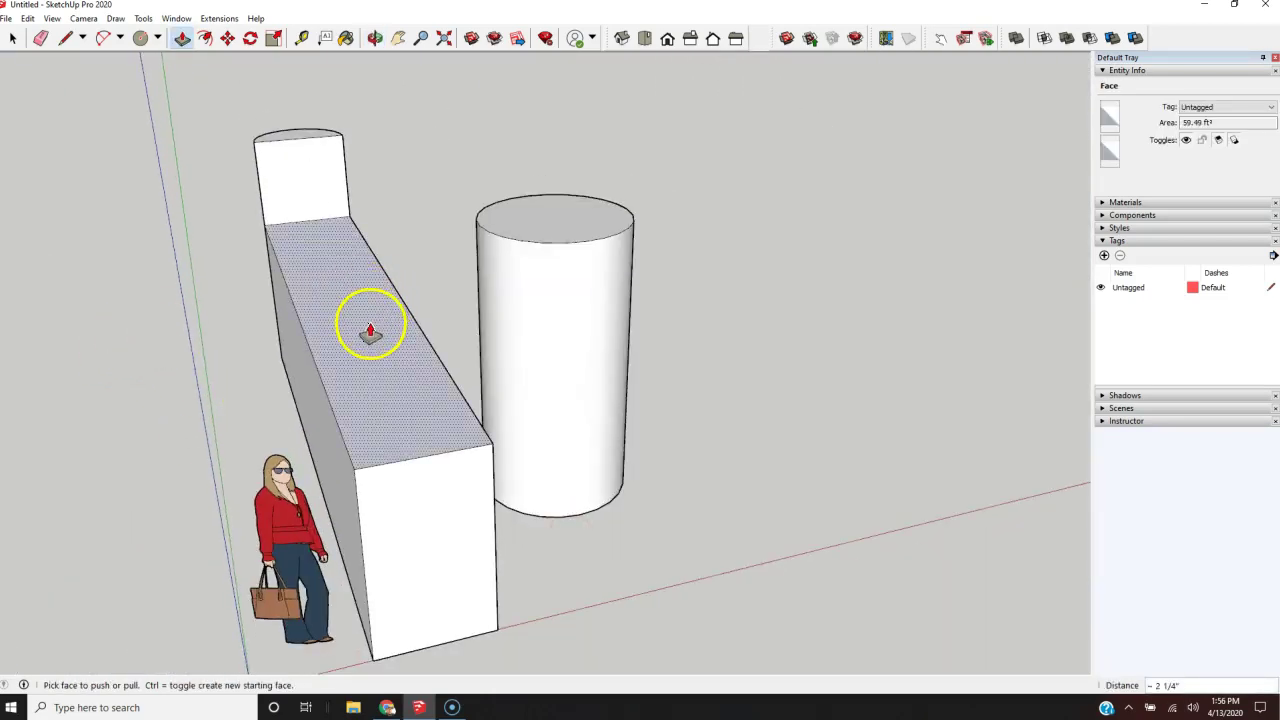
- Undo all the Push/Pull operations on the block, half-round end and cylinder to restore the flat faces
{"action": "key", "text": "ctrl+z"}
{"action": "key", "text": "ctrl+z"}
{"action": "key", "text": "ctrl+z"}
{"action": "key", "text": "ctrl+z"}
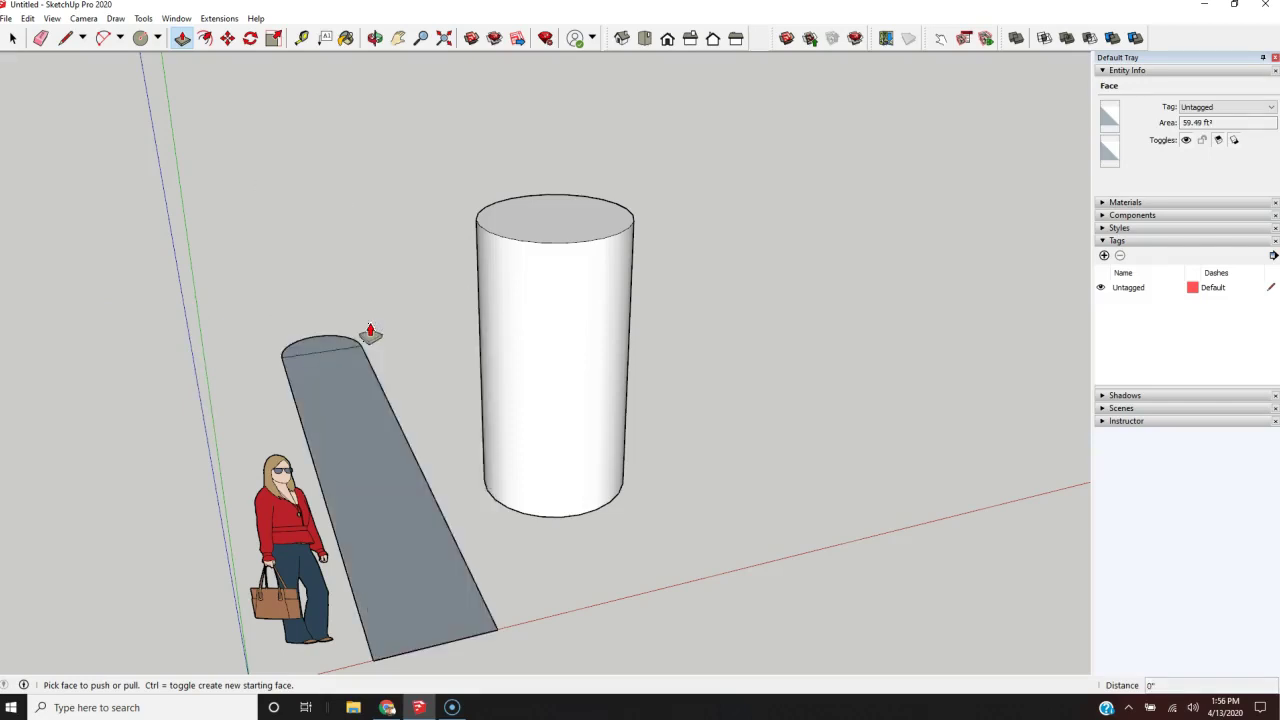
{"action": "key", "text": "ctrl+z"}
{"action": "left_click", "coordinate": [383, 263]}
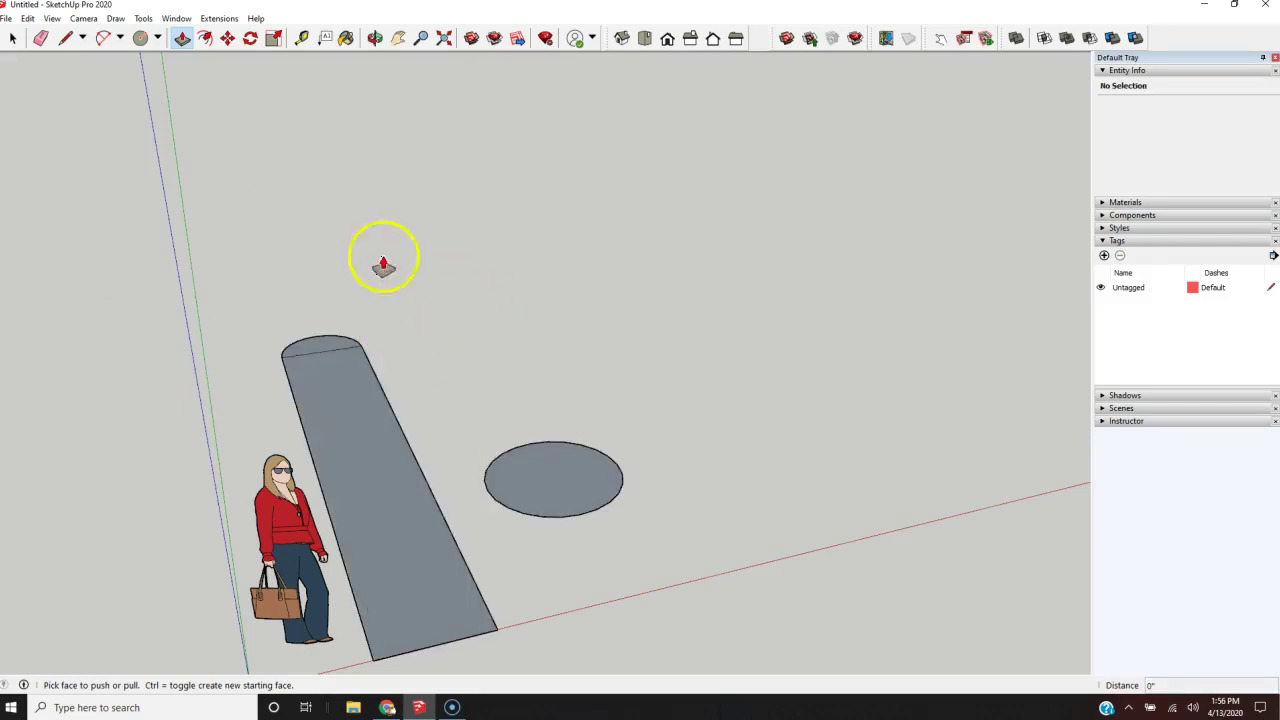
- Offset the long strip's boundary inward to create a smaller outline inside the face
{"action": "left_click", "coordinate": [206, 38]}
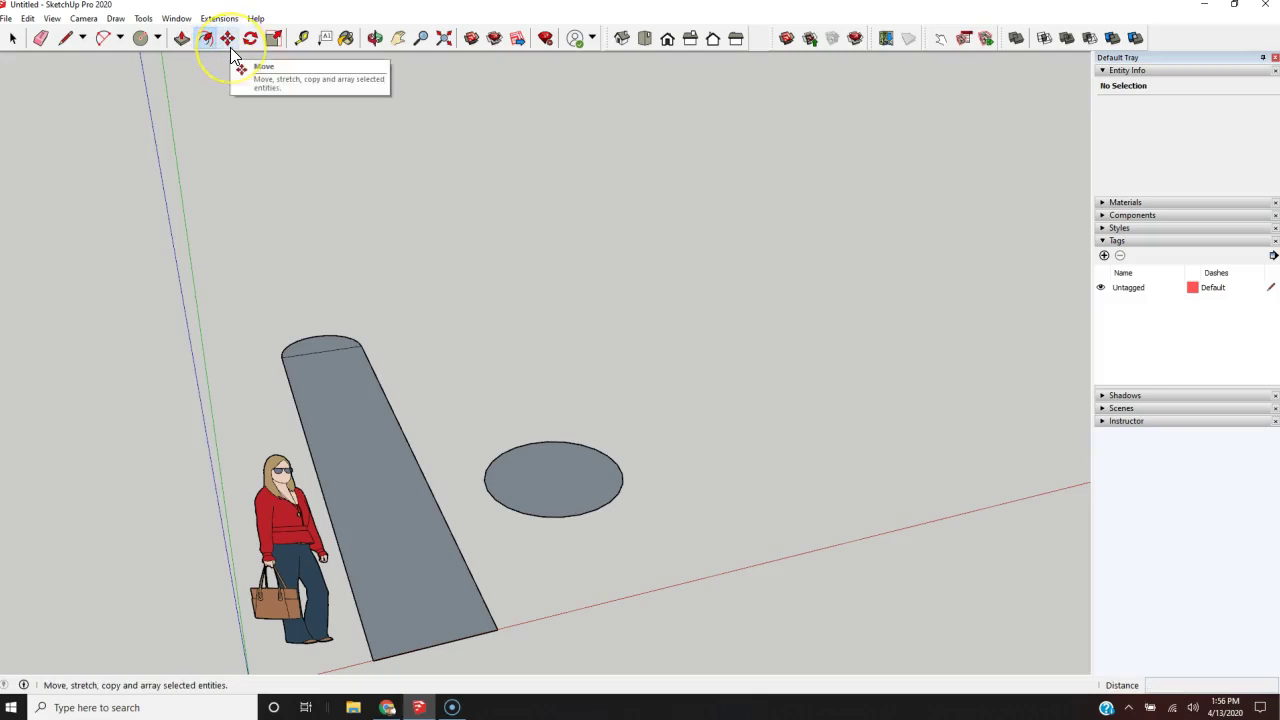
{"action": "left_click", "coordinate": [251, 127]}
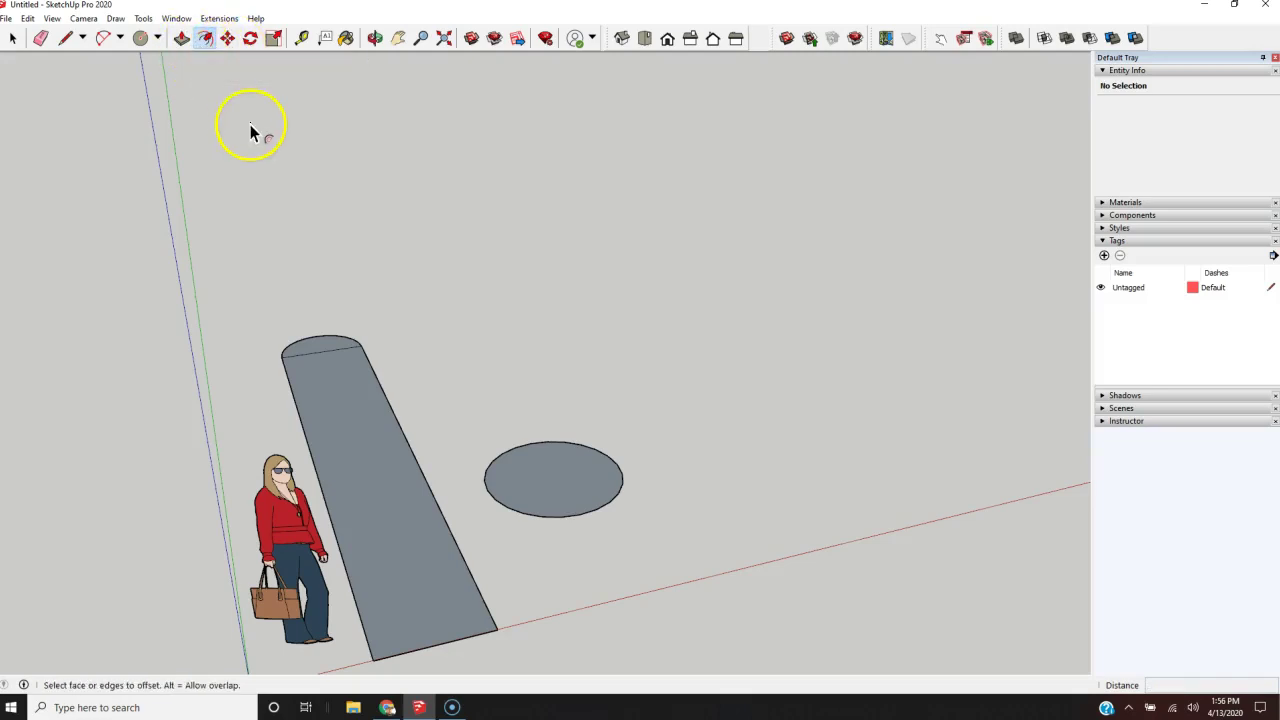
{"action": "left_click", "coordinate": [322, 455]}
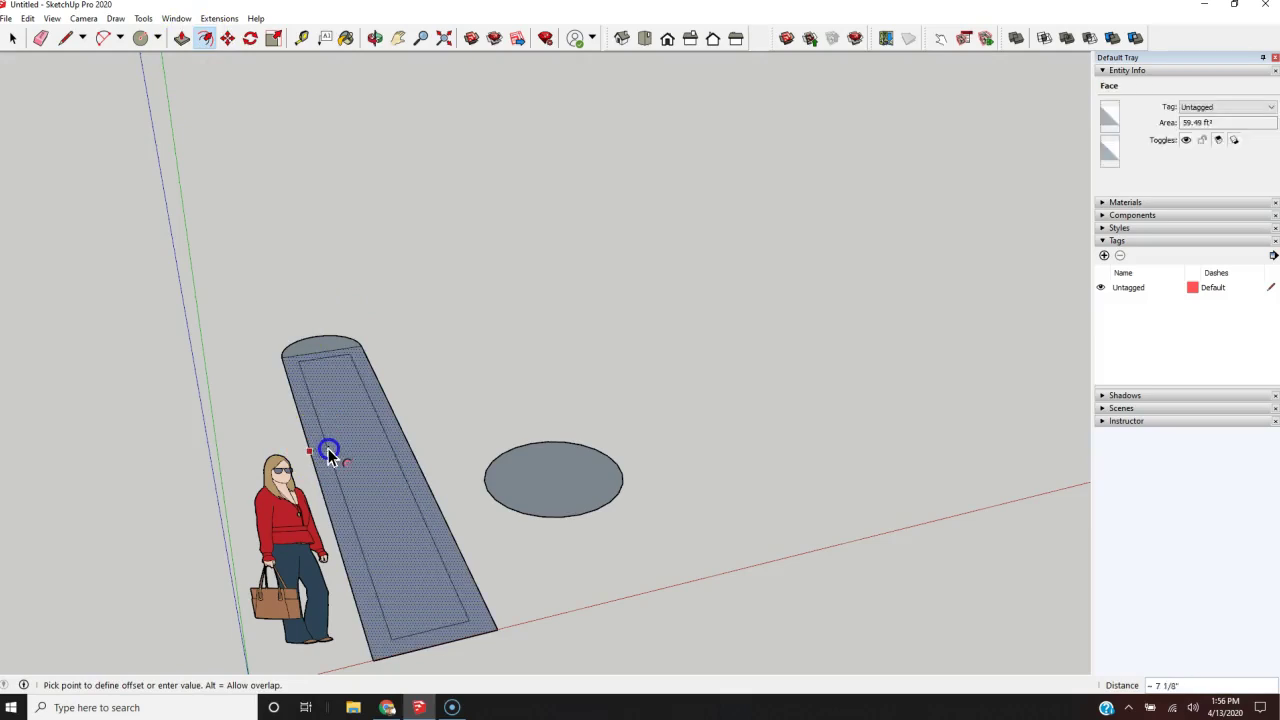
{"action": "left_click", "coordinate": [329, 455]}
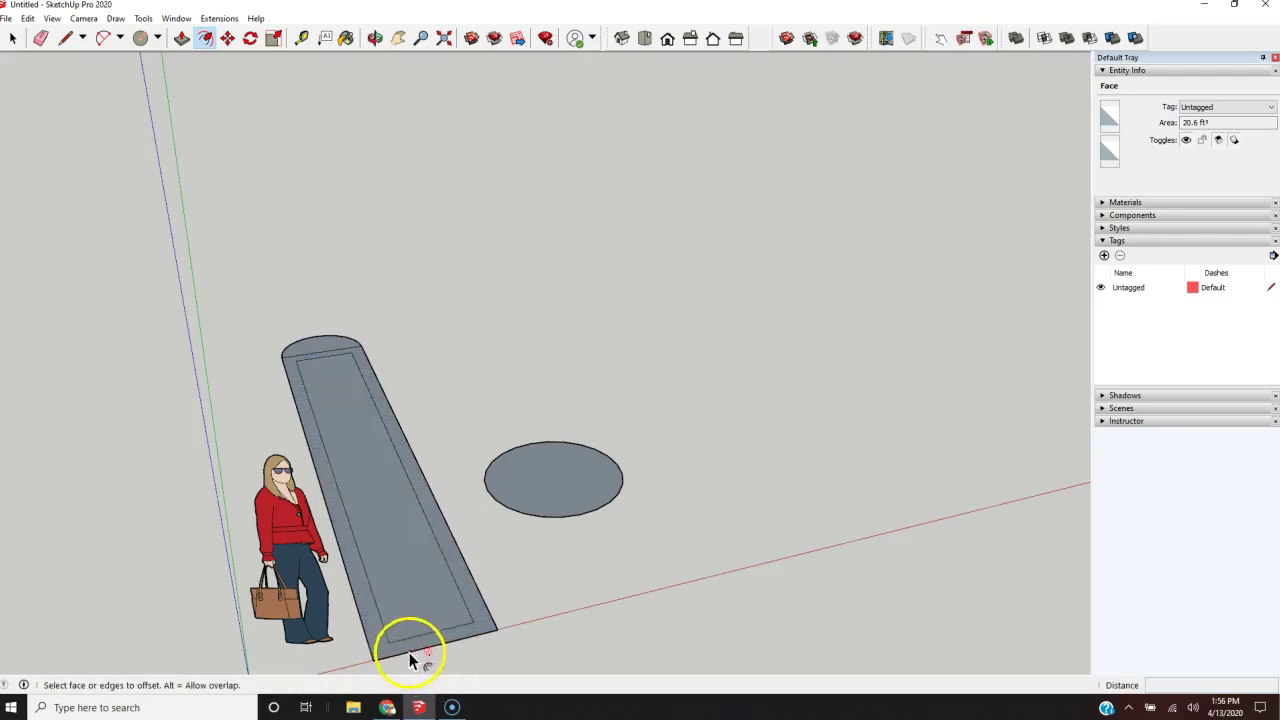
- Push/Pull the long strip's outer border up about 2' 1 1/2", leaving the inner panel at ground level
{"action": "left_click", "coordinate": [379, 410]}
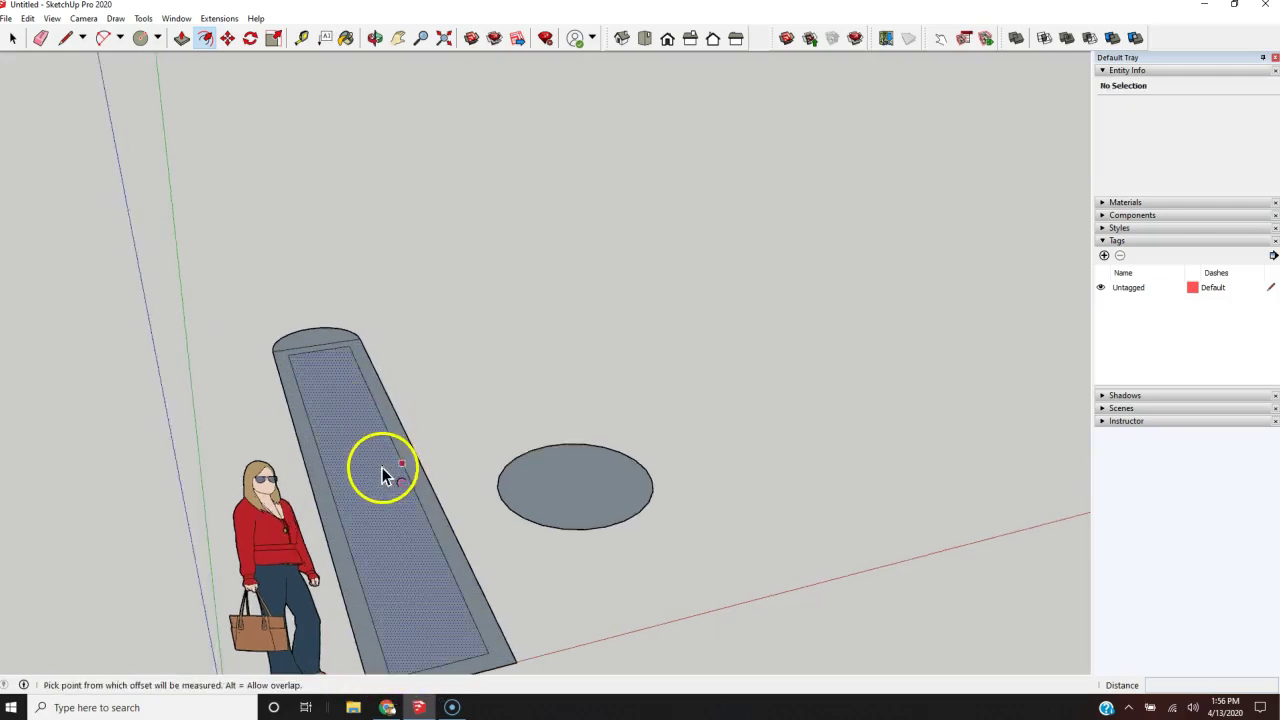
{"action": "scroll", "coordinate": [220, 416], "scroll_direction": "down", "scroll_amount": 1}
{"action": "key", "text": "p"}
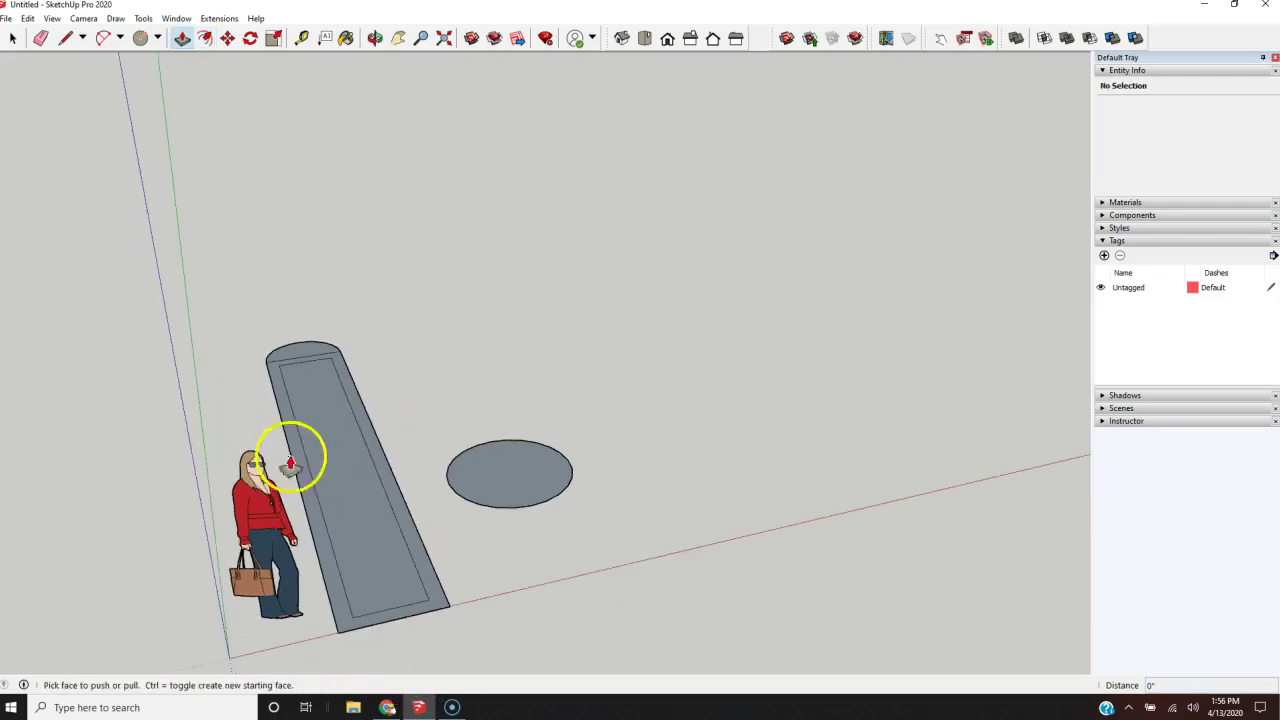
{"action": "left_click", "coordinate": [385, 468]}
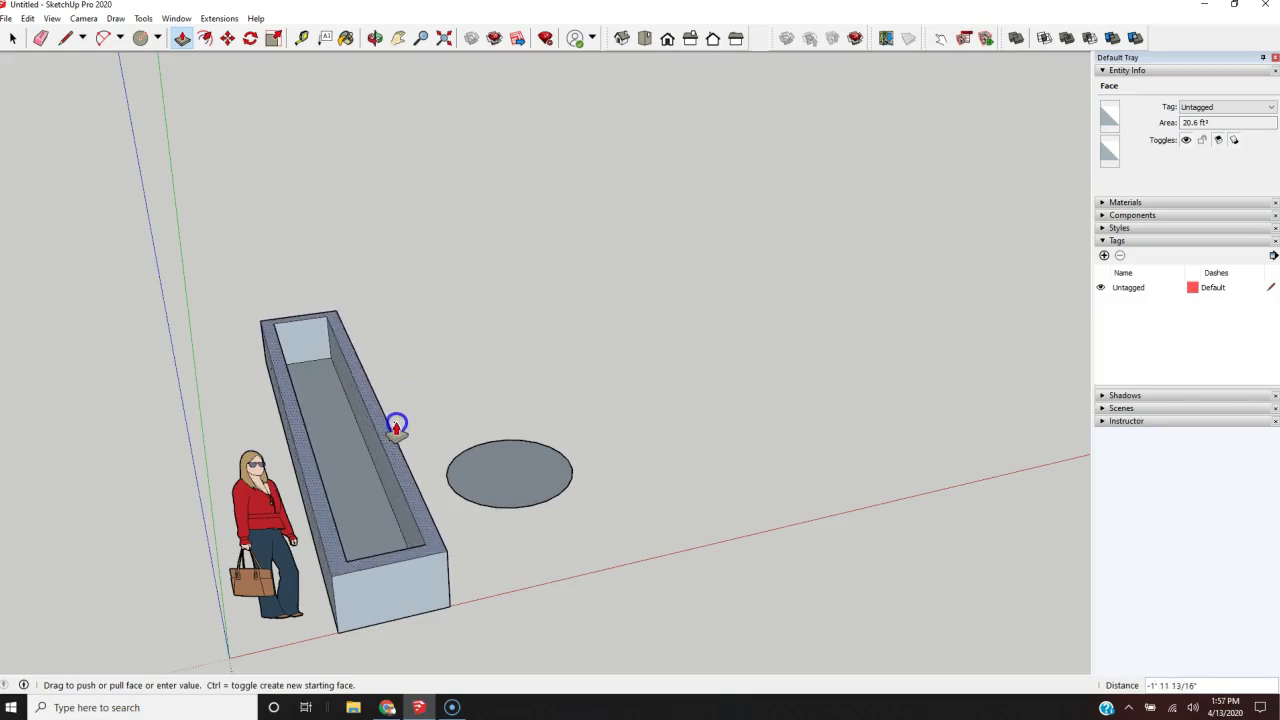
{"action": "left_click", "coordinate": [391, 429]}
{"action": "middle_click_drag", "start_coordinate": [571, 594], "coordinate": [317, 655]}
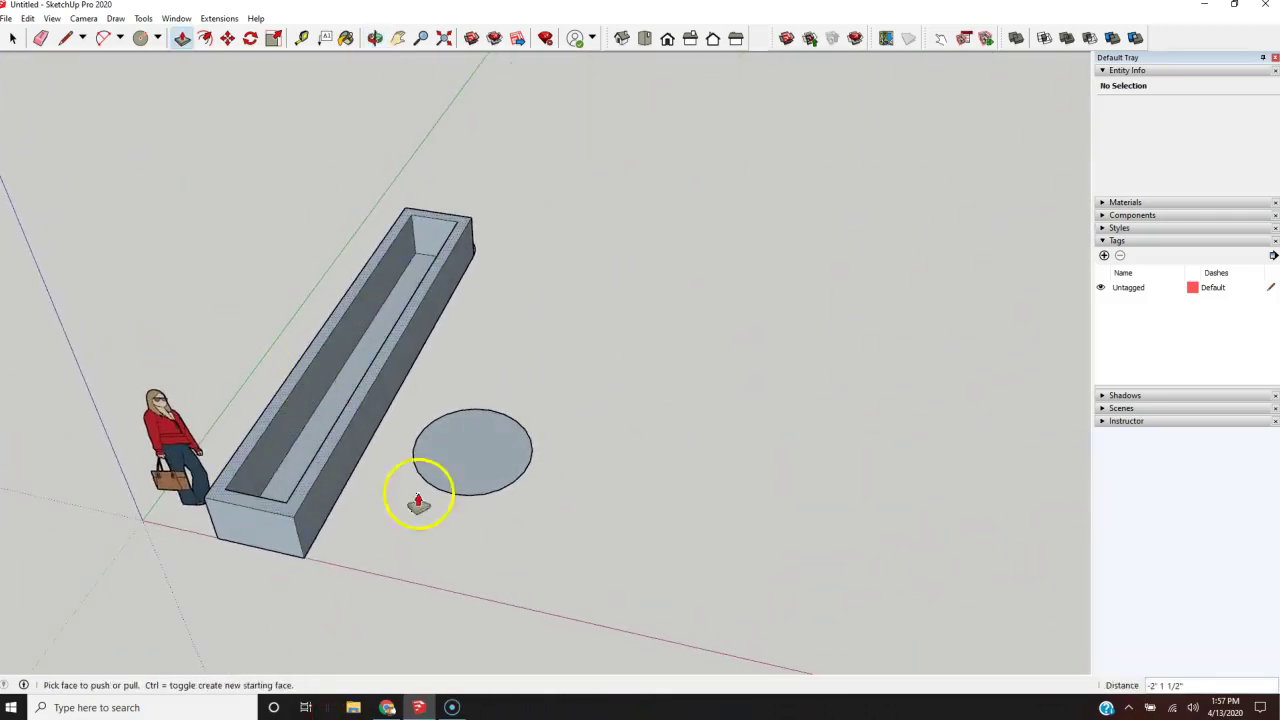
- Offset the circle's edge inward 6" to create a ring around a smaller circle
{"action": "scroll", "coordinate": [422, 465], "scroll_direction": "down", "scroll_amount": 2}
{"action": "scroll", "coordinate": [446, 206], "scroll_direction": "up", "scroll_amount": 2}
{"action": "scroll", "coordinate": [430, 400], "scroll_direction": "down", "scroll_amount": 2}
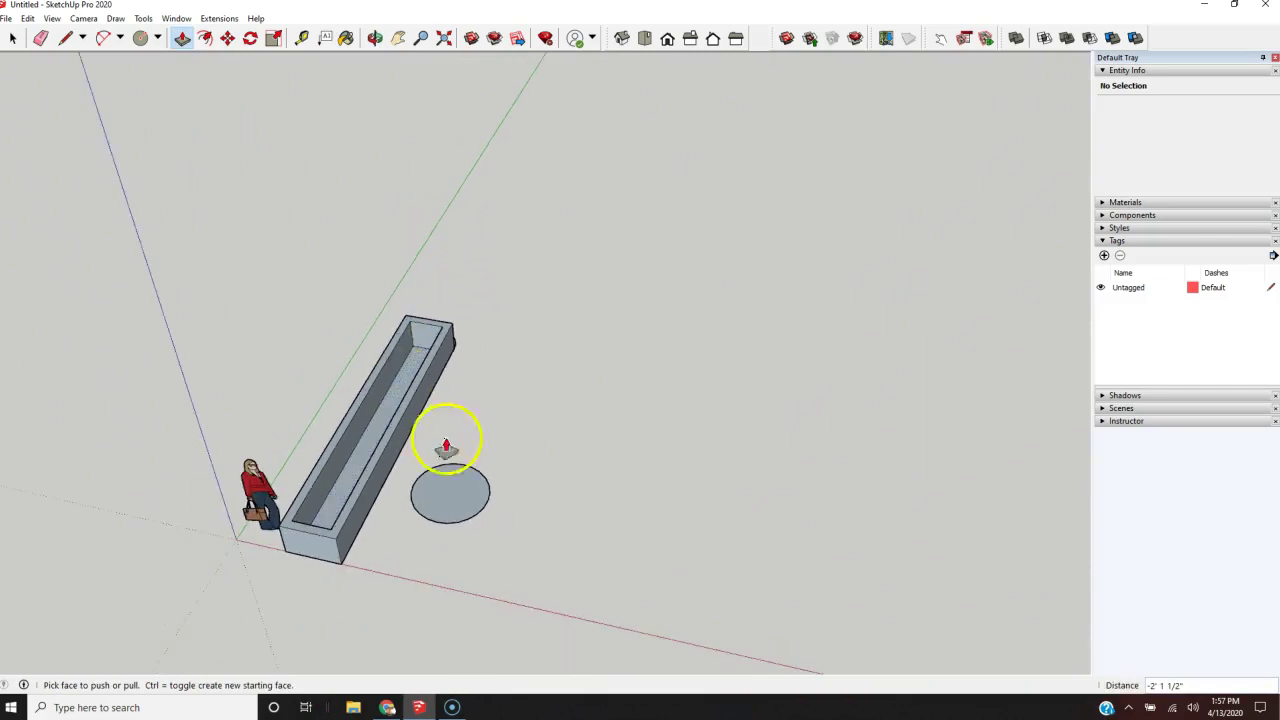
{"action": "scroll", "coordinate": [423, 494], "scroll_direction": "up", "scroll_amount": 2}
{"action": "left_click", "coordinate": [475, 530]}
{"action": "key", "text": "f"}
{"action": "left_click", "coordinate": [465, 517]}
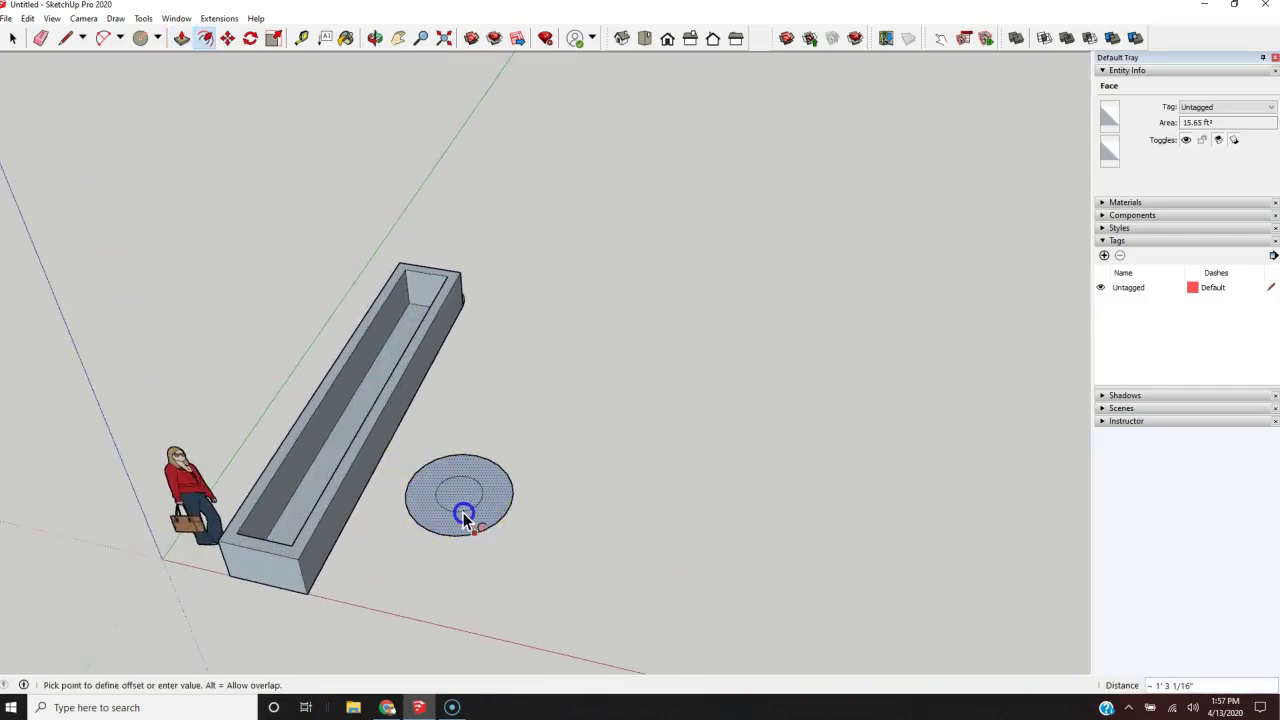
{"action": "left_click", "coordinate": [475, 530]}
- Push/Pull the circle's outer ring up to the height of the long box, about 2' 1 1/2"
{"action": "key", "text": "p"}
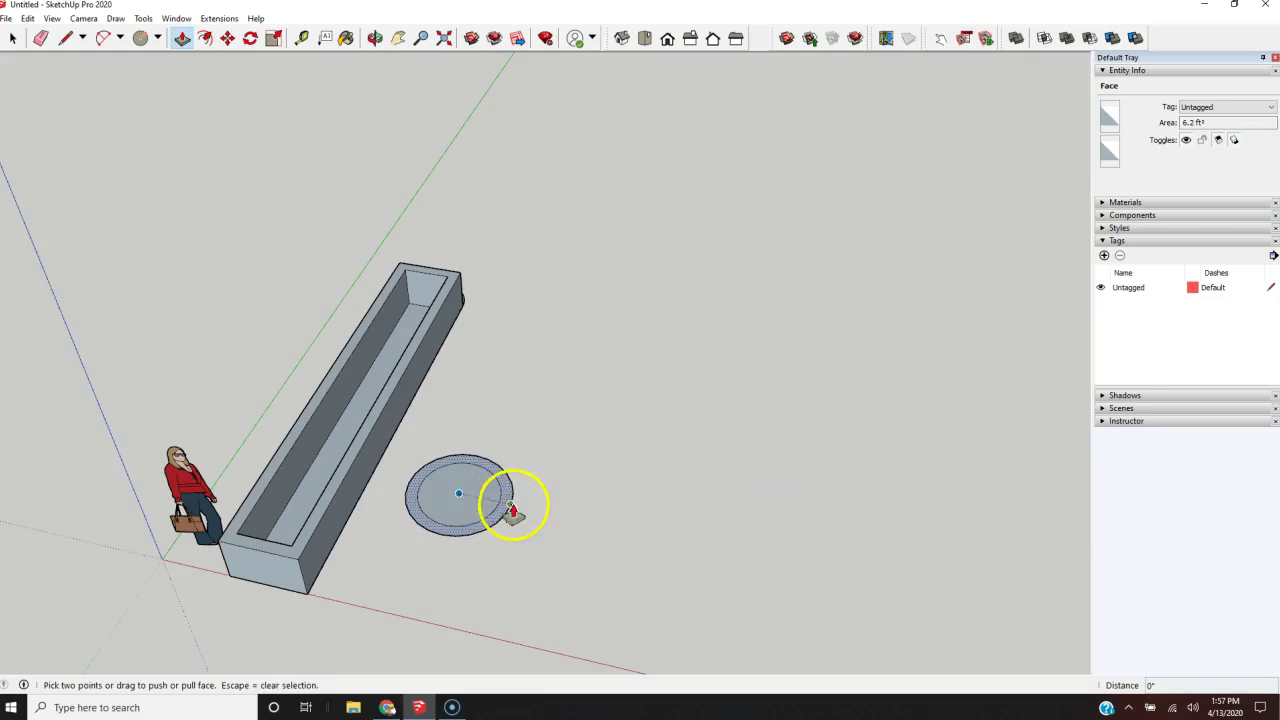
{"action": "left_click", "coordinate": [507, 497]}
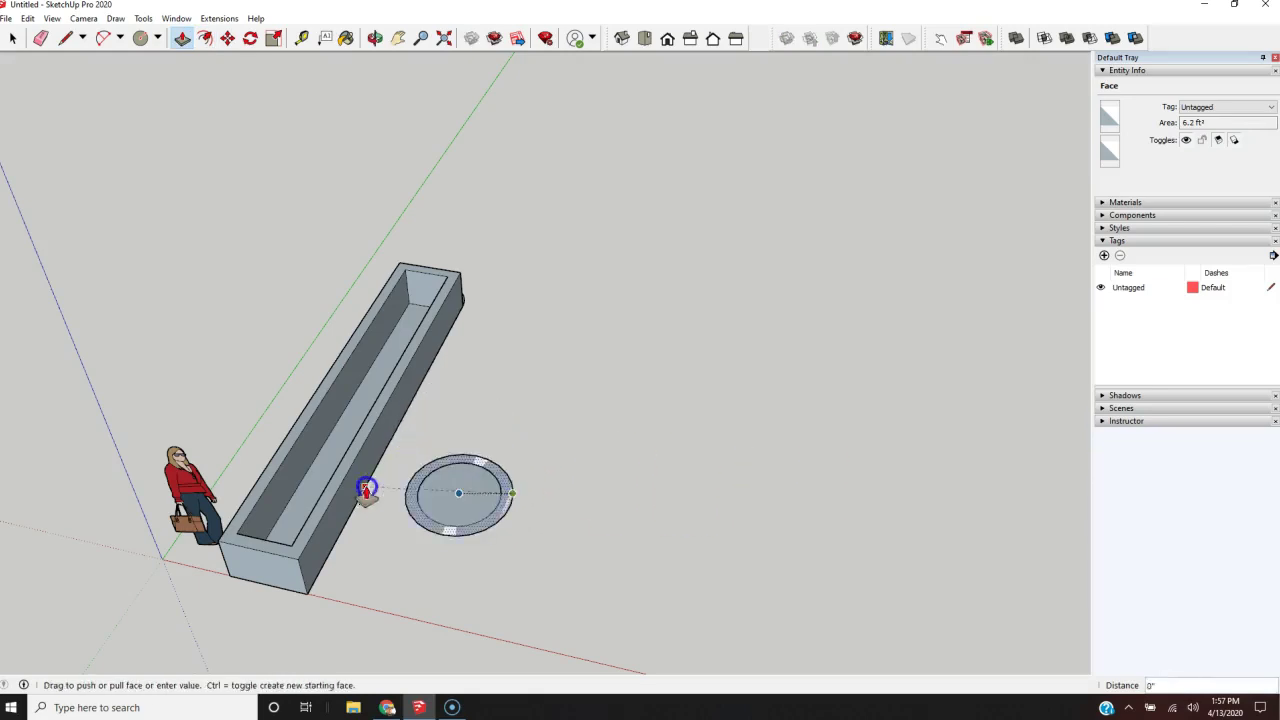
{"action": "left_click", "coordinate": [335, 494]}
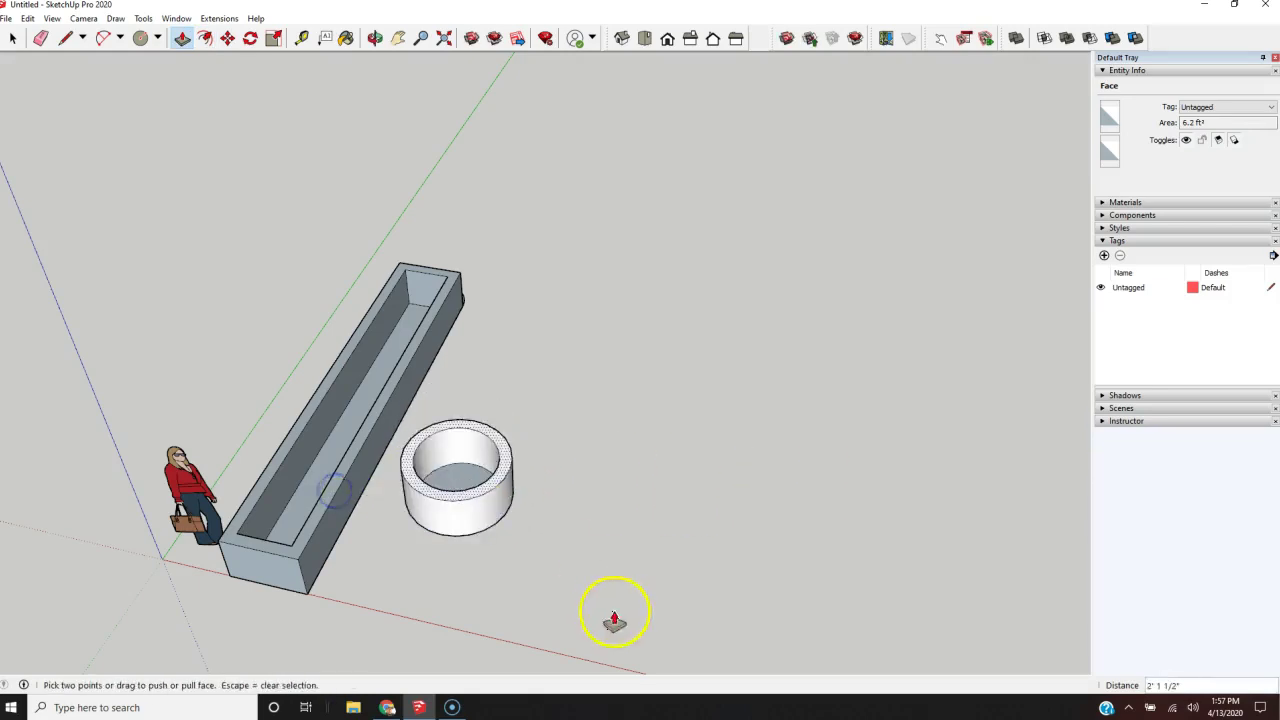
{"action": "middle_click_drag", "start_coordinate": [537, 594], "coordinate": [430, 485]}
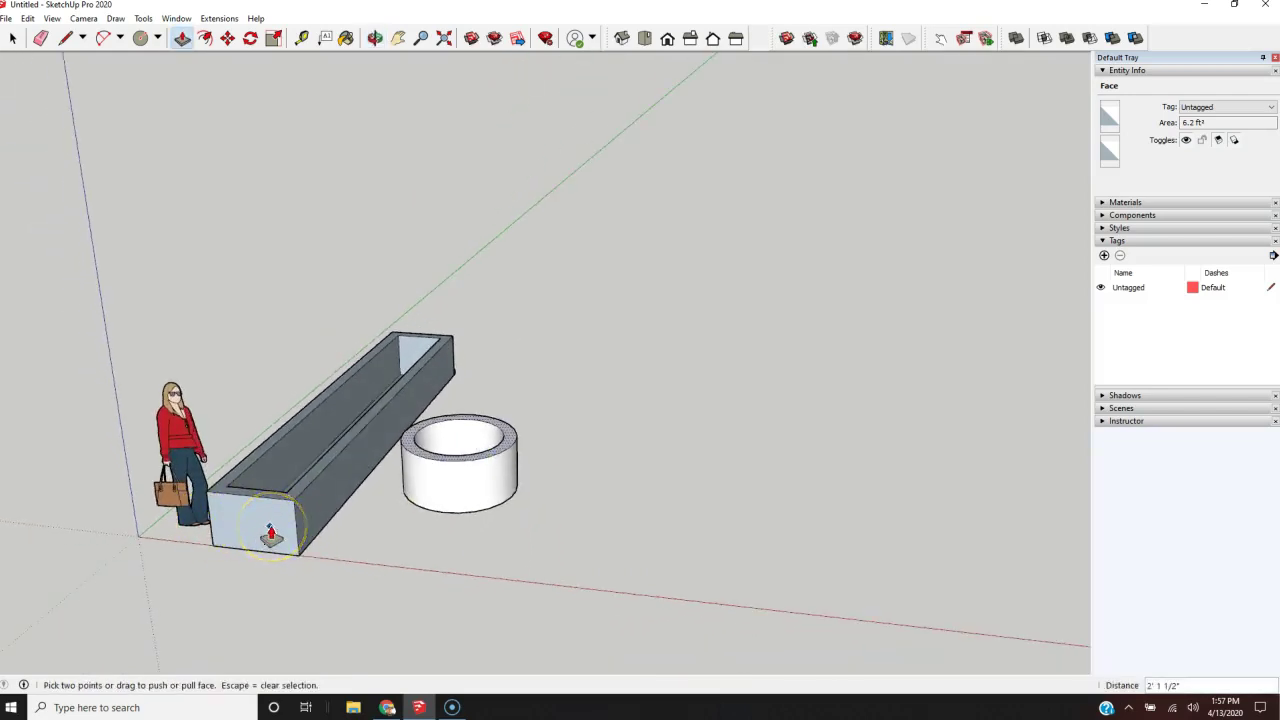
- Undo the Push/Pull of both the ring and the strip border, along with the circle's offset
{"action": "middle_click_drag", "start_coordinate": [371, 477], "coordinate": [531, 637]}
{"action": "key", "text": "Escape"}
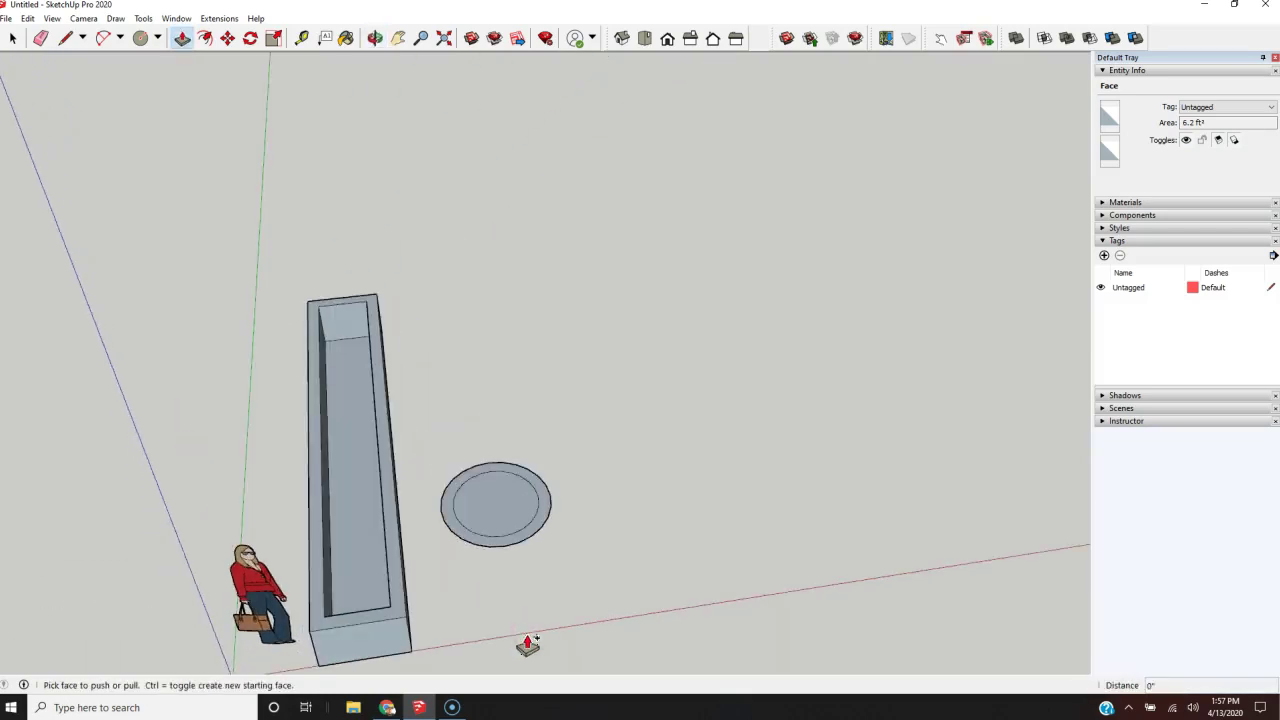
{"action": "key", "text": "ctrl+z"}
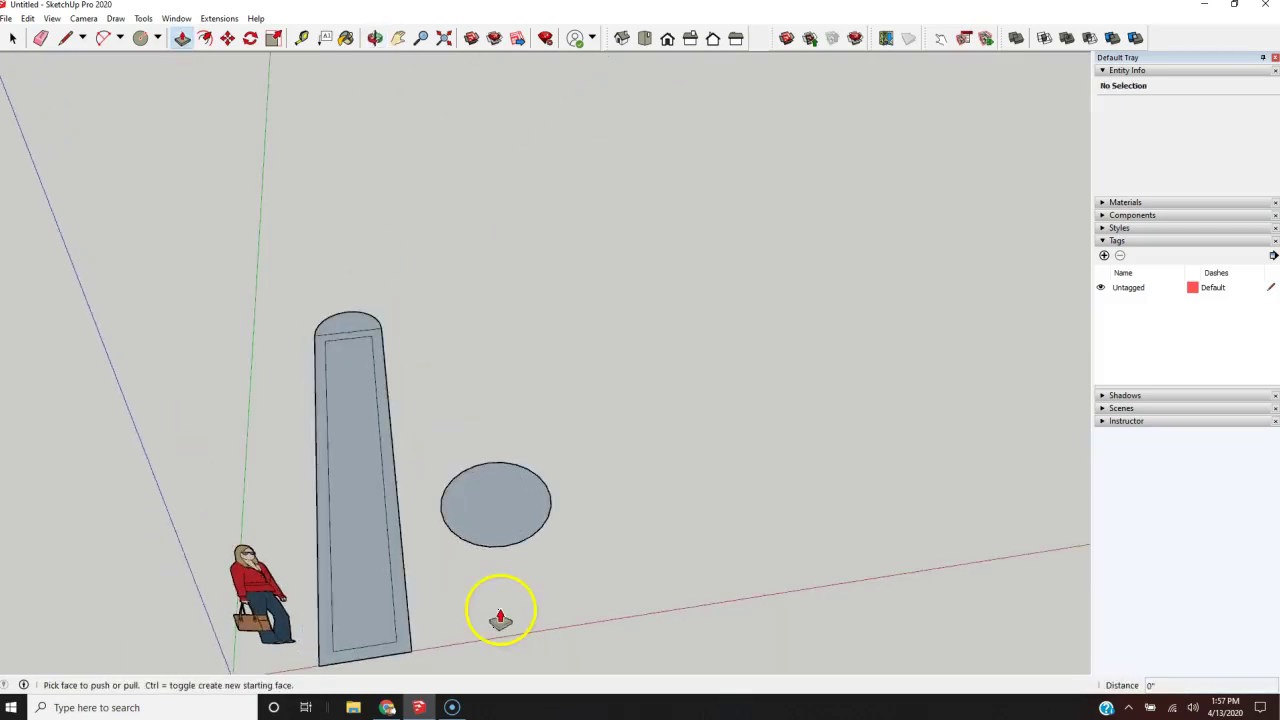
- Reverse the faces of the strip's border, its inner panel, the half-round end and the circle so their white sides face up
{"action": "key", "text": "space"}
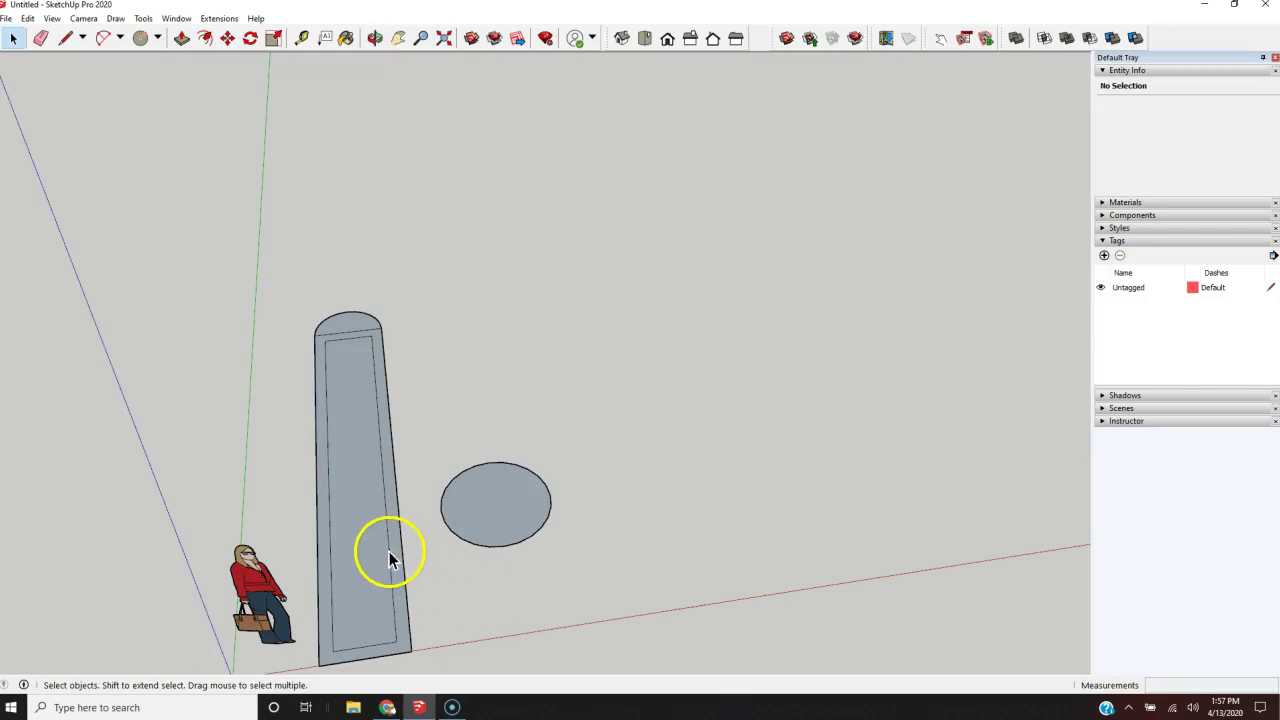
{"action": "key", "text": "p"}
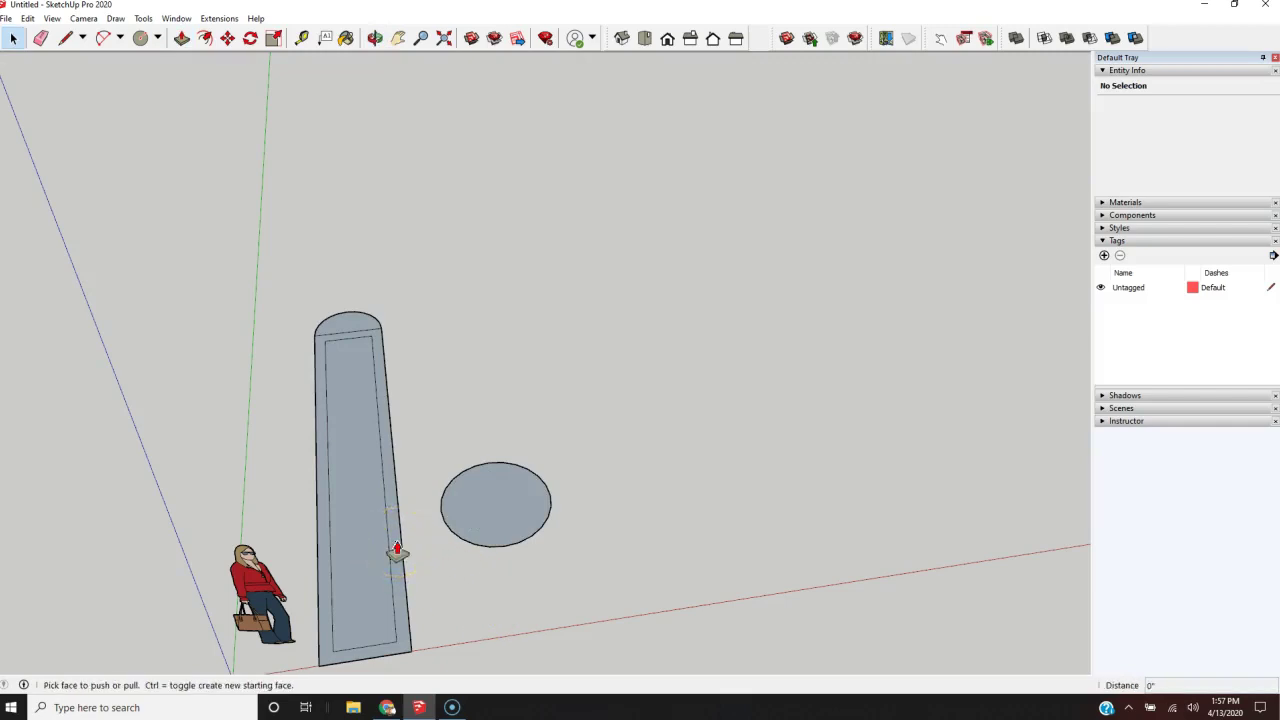
{"action": "key", "text": "space"}
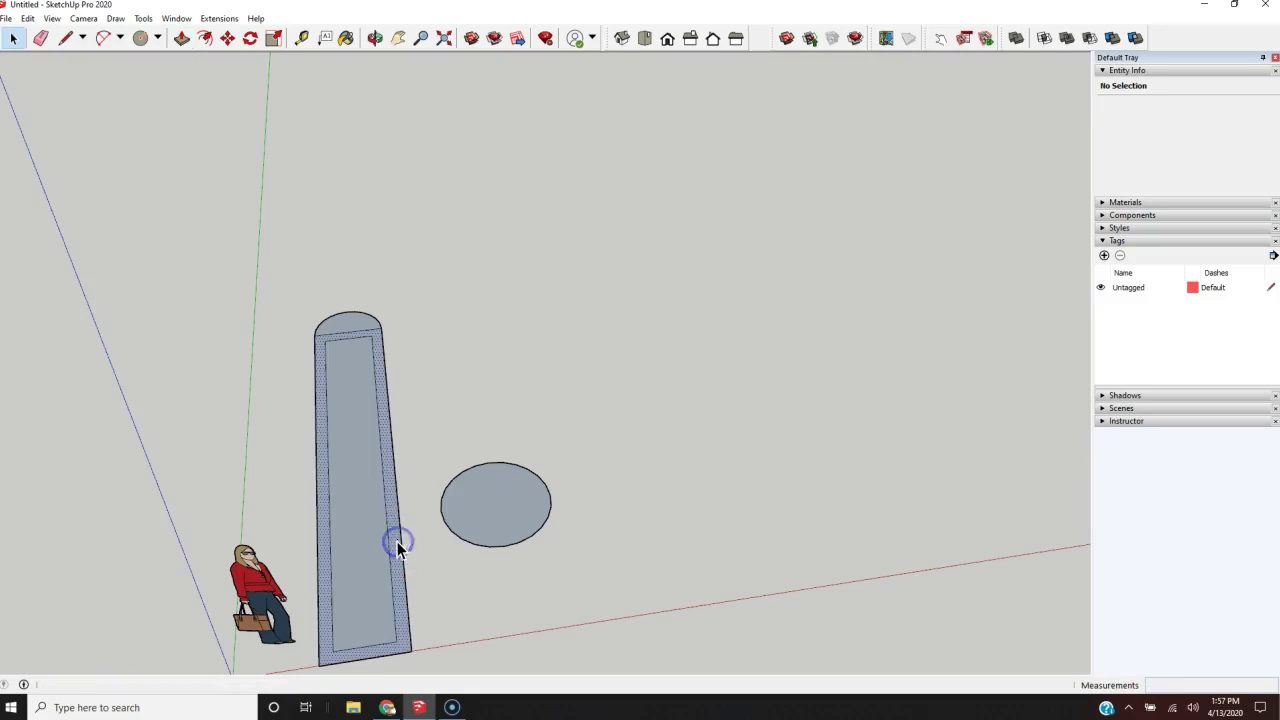
{"action": "right_click", "coordinate": [397, 541]}
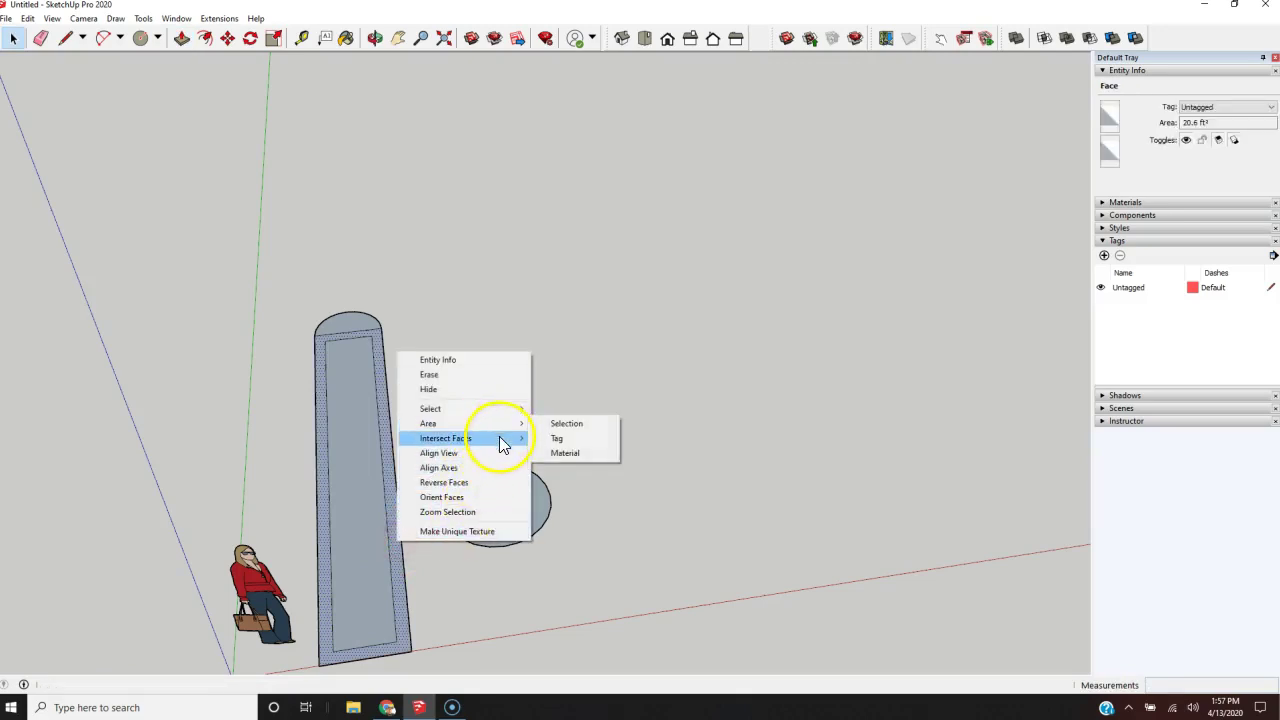
{"action": "left_click", "coordinate": [463, 483]}
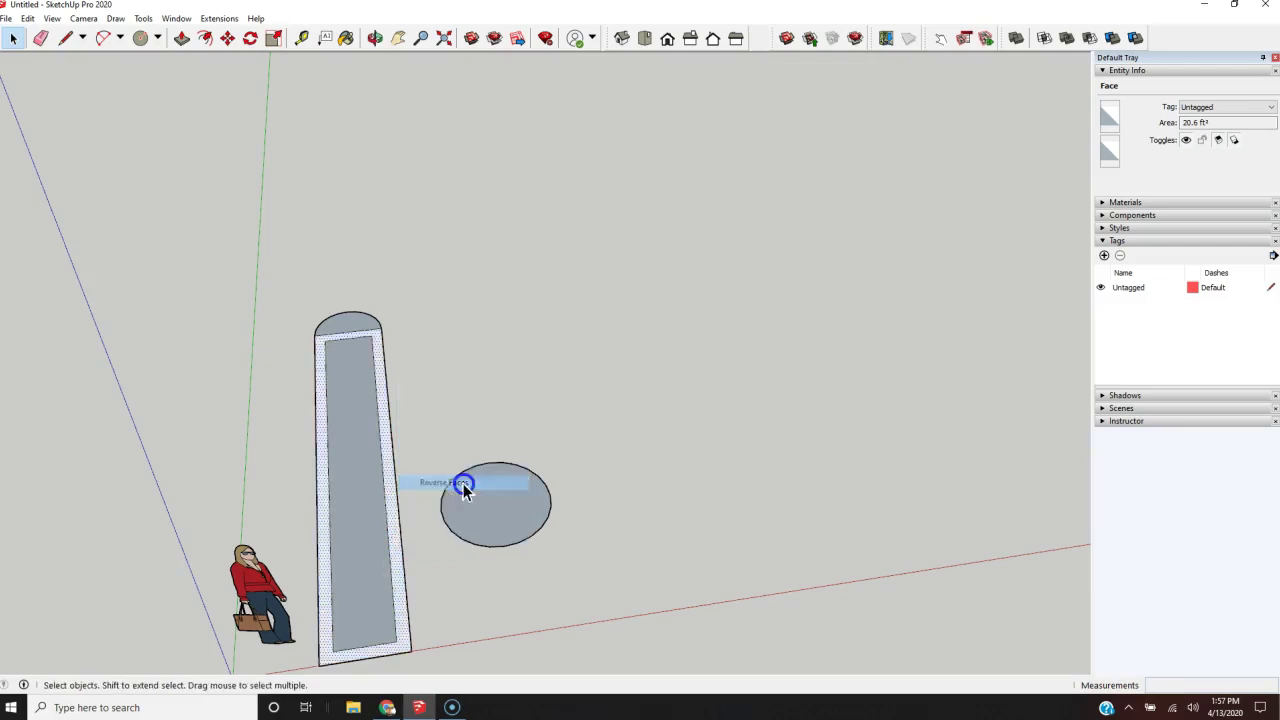
{"action": "right_click", "coordinate": [356, 516]}
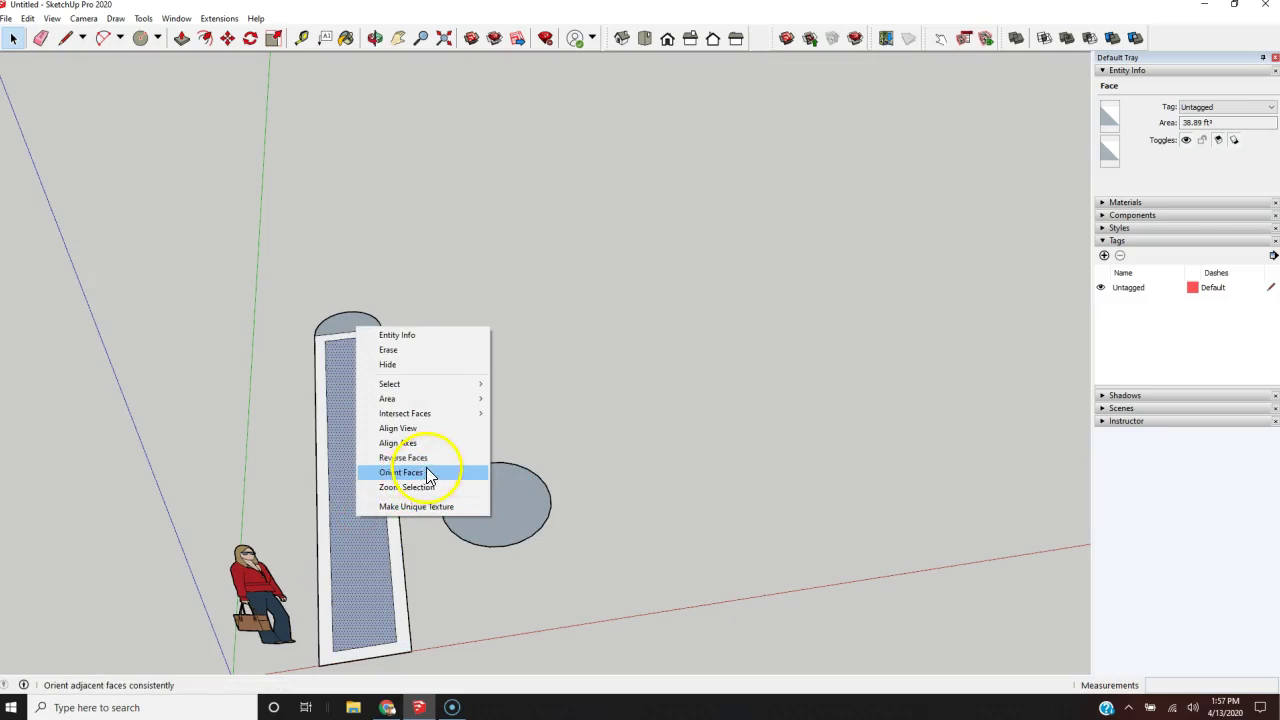
{"action": "left_click", "coordinate": [425, 458]}
{"action": "left_click", "coordinate": [352, 335]}
{"action": "right_click", "coordinate": [353, 328]}
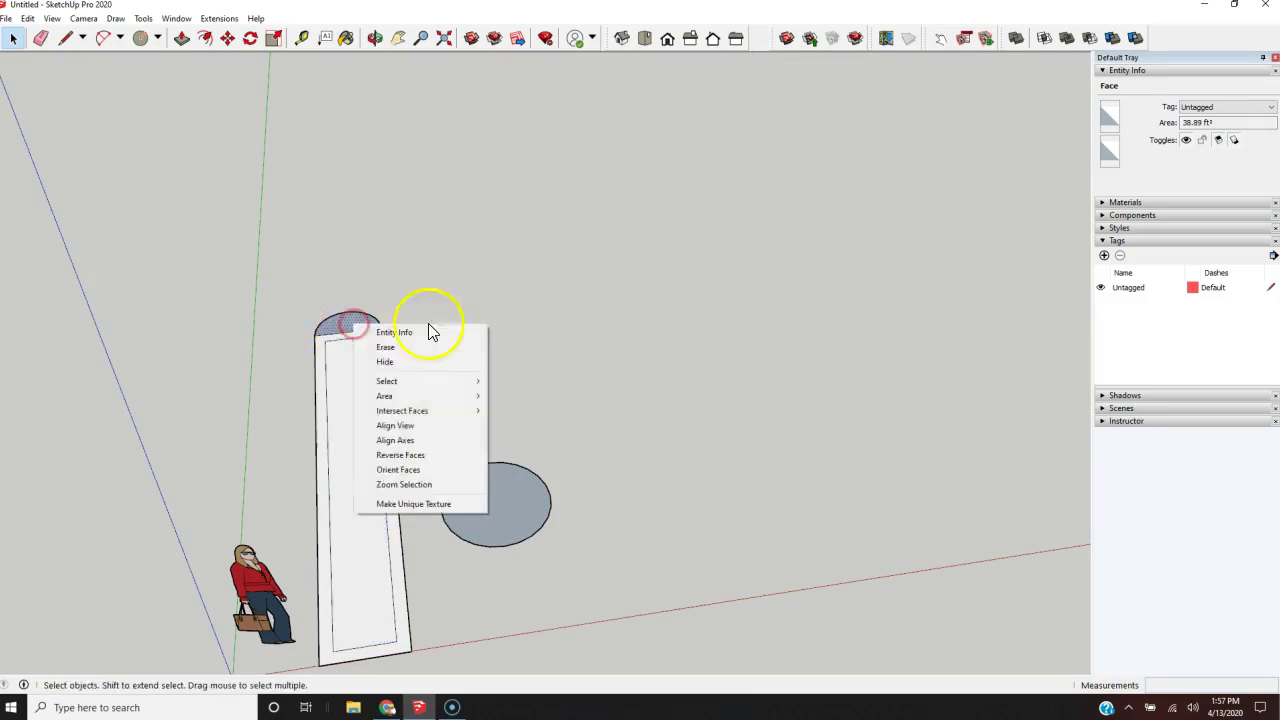
{"action": "left_click", "coordinate": [446, 451]}
{"action": "right_click", "coordinate": [492, 530]}
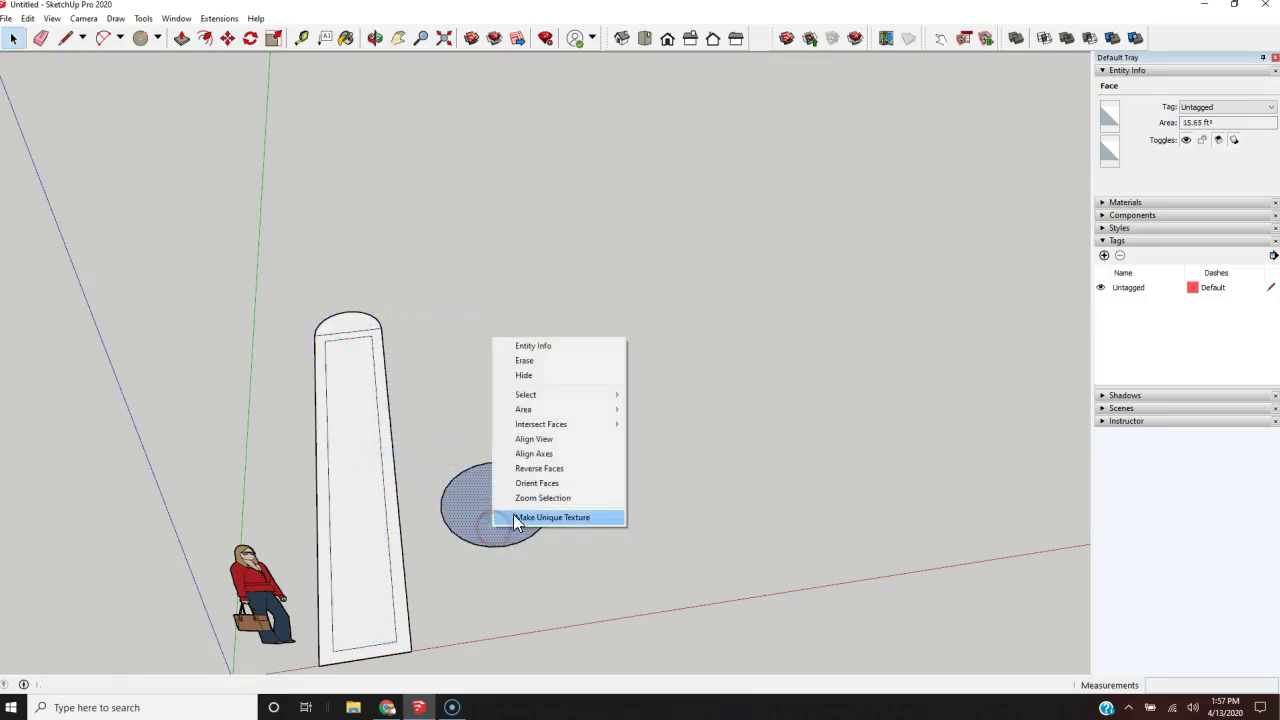
{"action": "left_click", "coordinate": [575, 471]}
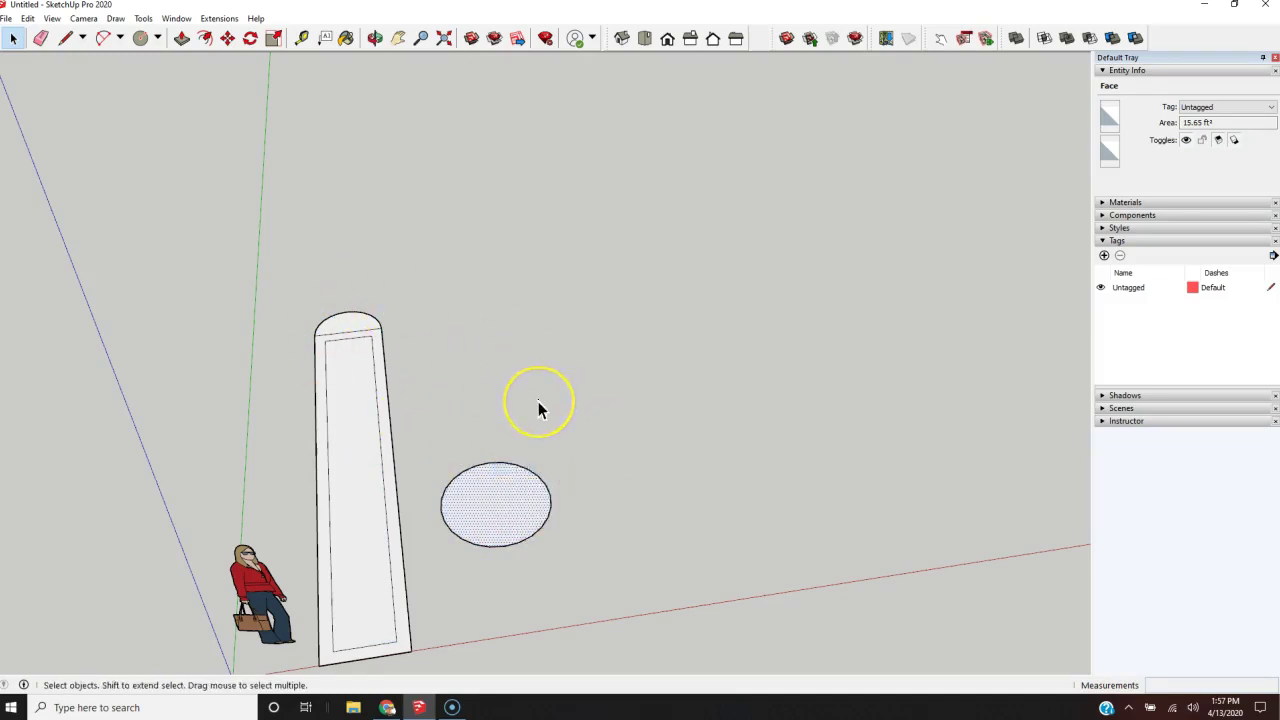
{"action": "key", "text": "p"}
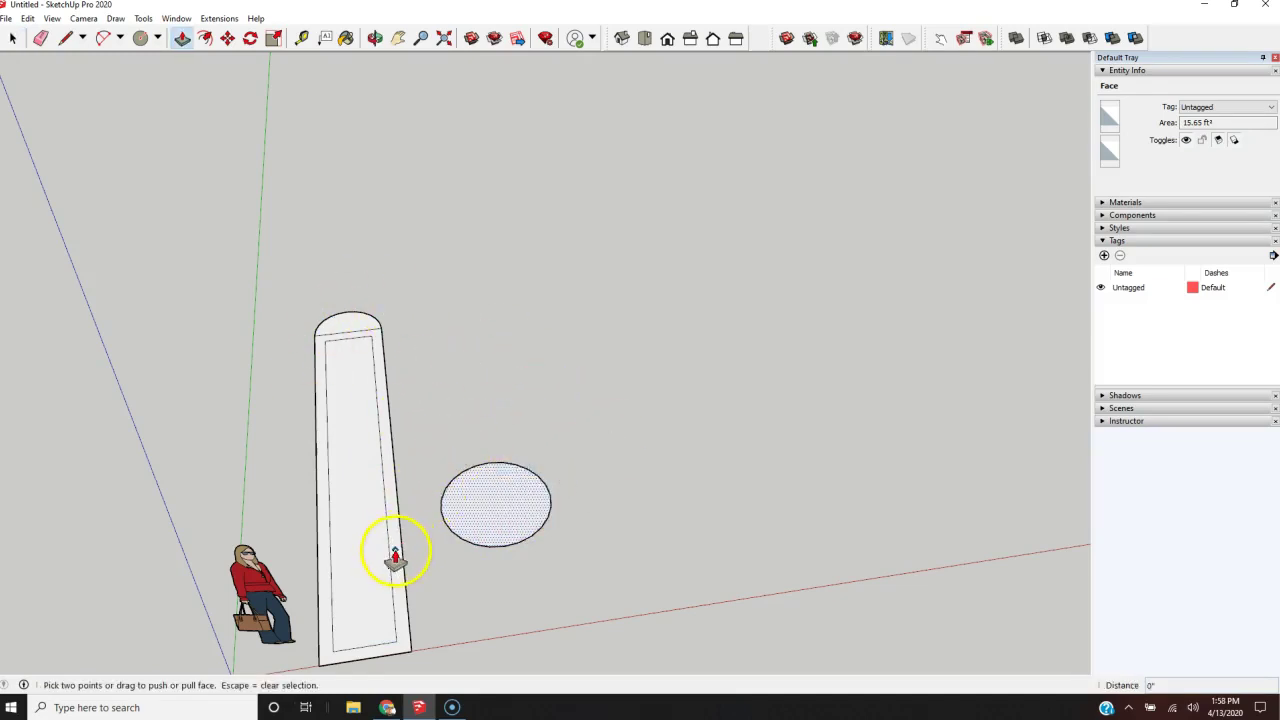
{"action": "left_click_drag", "start_coordinate": [496, 514], "coordinate": [497, 458]}
{"action": "key", "text": "ctrl+z"}
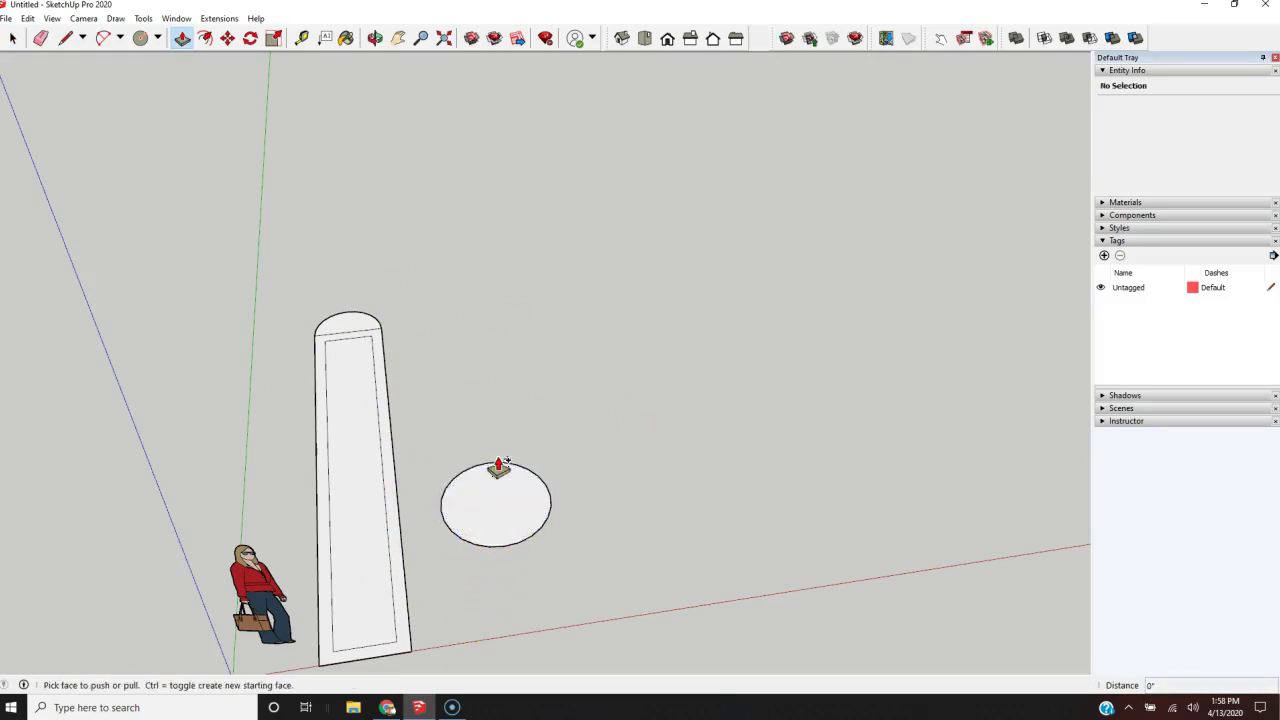
- Offset the white circle's edge inward 6" to form an outer ring
{"action": "key", "text": "f"}
{"action": "left_click", "coordinate": [501, 517]}
{"action": "left_click_drag", "start_coordinate": [501, 517], "coordinate": [504, 519]}
{"action": "double_click", "coordinate": [503, 521]}
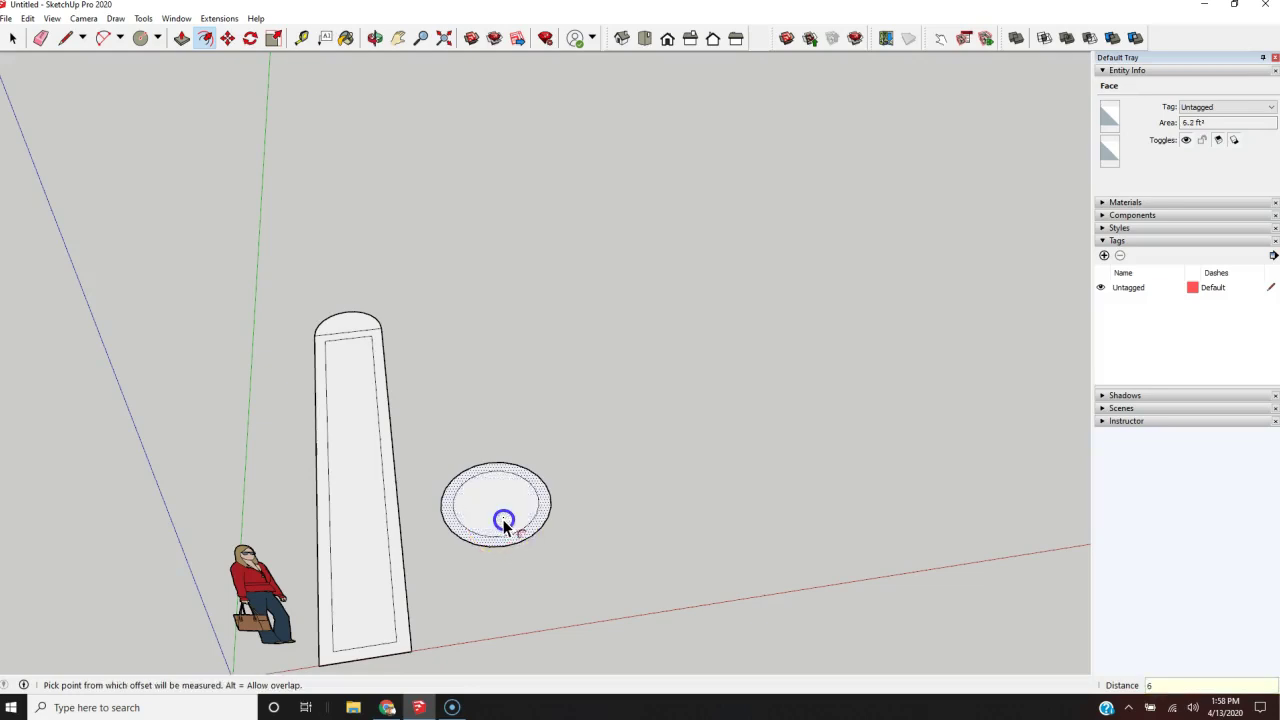
- Push/Pull the circle's outer ring up about 6' 2" into a hollow cylinder
{"action": "key", "text": "p"}
{"action": "left_click_drag", "start_coordinate": [544, 514], "coordinate": [488, 458]}
{"action": "middle_click_drag", "start_coordinate": [488, 458], "coordinate": [400, 523]}
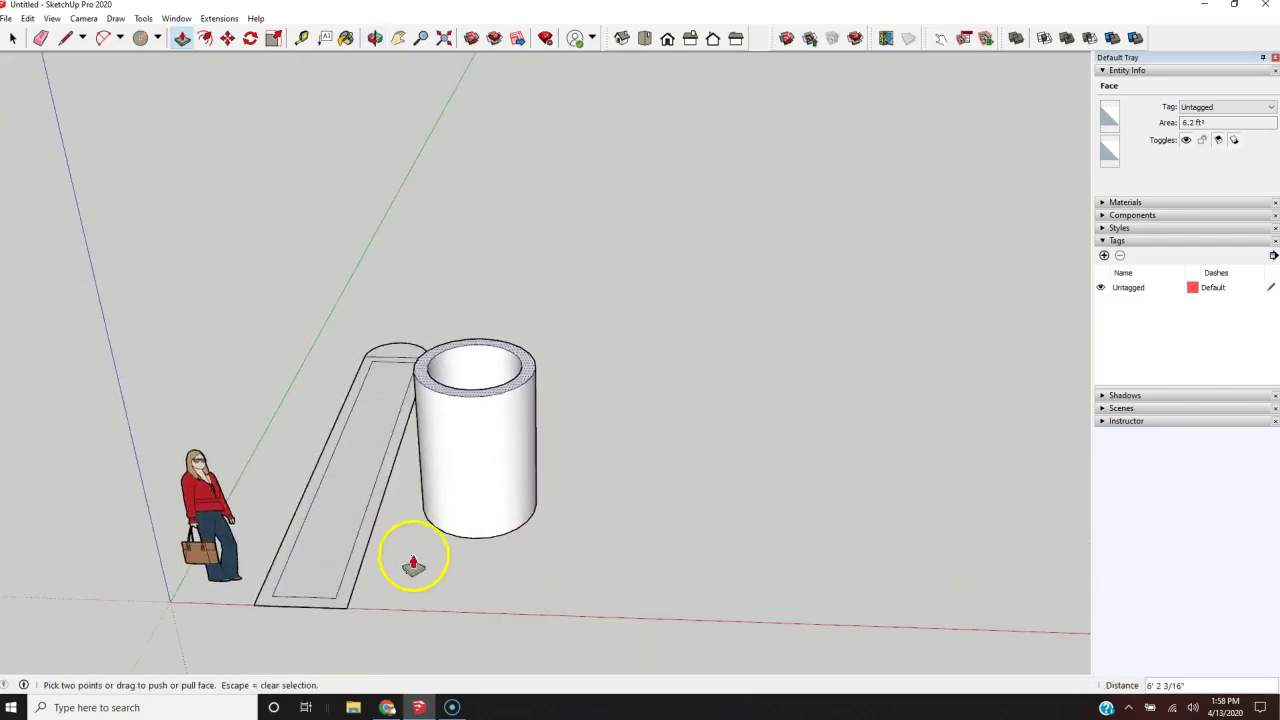
- Push/Pull the long strip's outer border up to the hollow cylinder's height, about 6' 2"
{"action": "key", "text": "space"}
{"action": "left_click", "coordinate": [361, 554]}
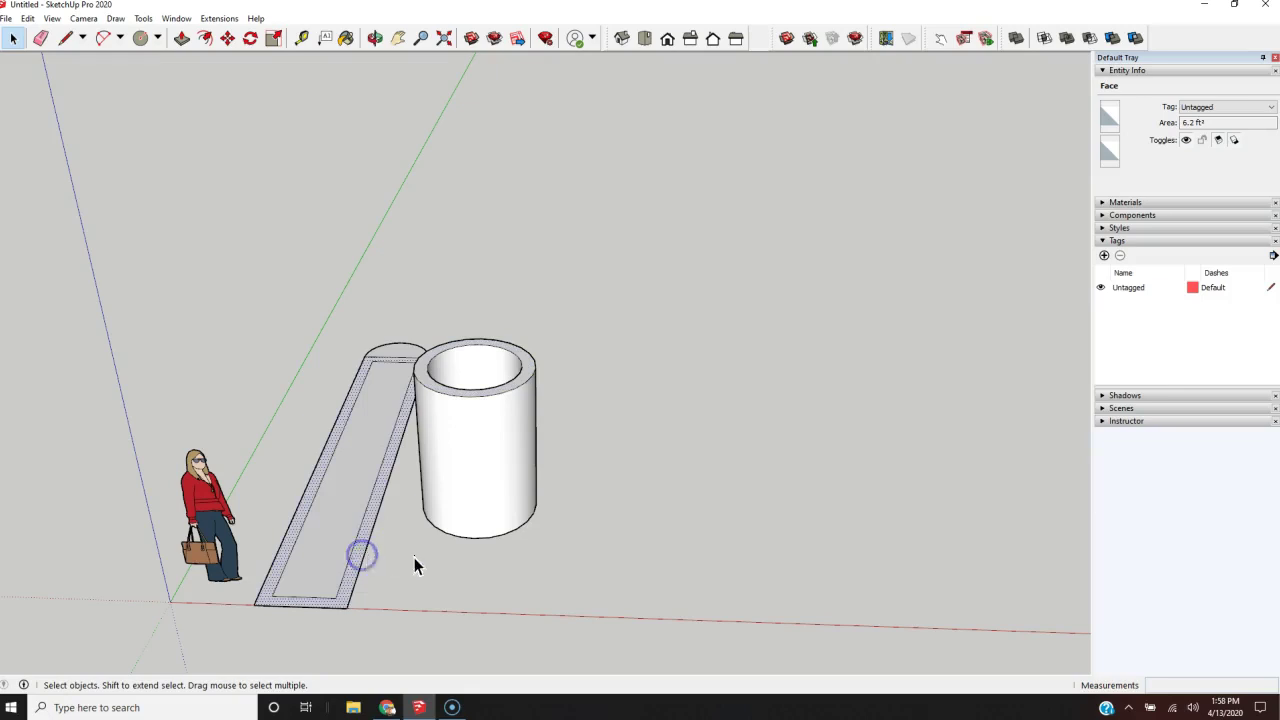
{"action": "key", "text": "p"}
{"action": "left_click_drag", "start_coordinate": [359, 553], "coordinate": [460, 405]}
{"action": "middle_click_drag", "start_coordinate": [460, 405], "coordinate": [297, 489]}
{"action": "left_click", "coordinate": [467, 476]}
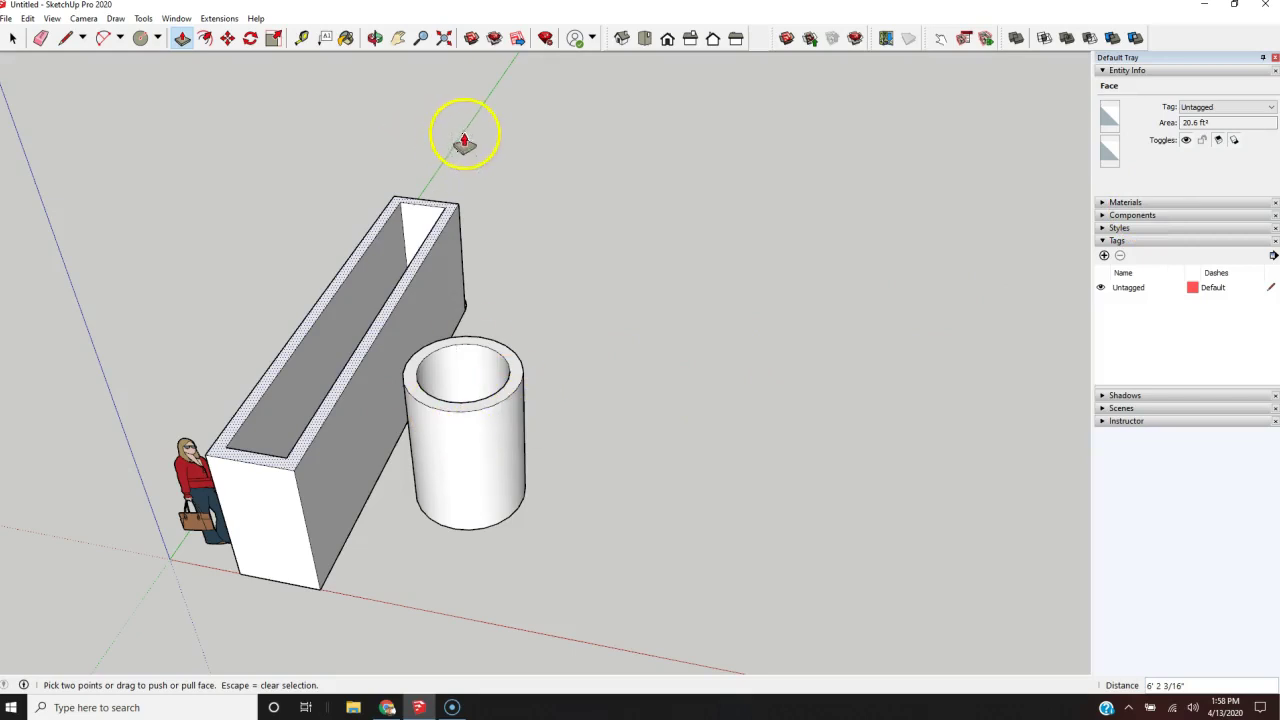
- Undo the Push/Pull of the strip border and the ring to restore the flat faces
{"action": "key", "text": "ctrl+z"}
{"action": "key", "text": "ctrl+z"}
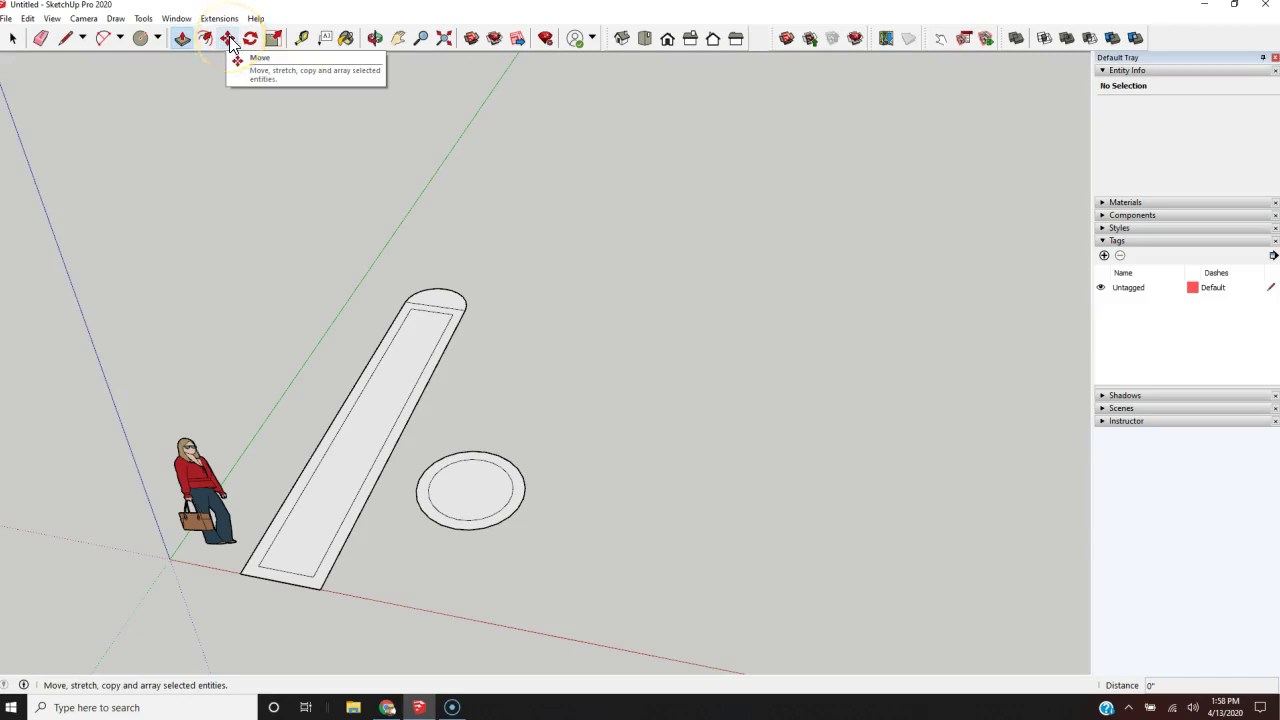
{"action": "scroll", "coordinate": [700, 235], "scroll_direction": "down", "scroll_amount": 3}
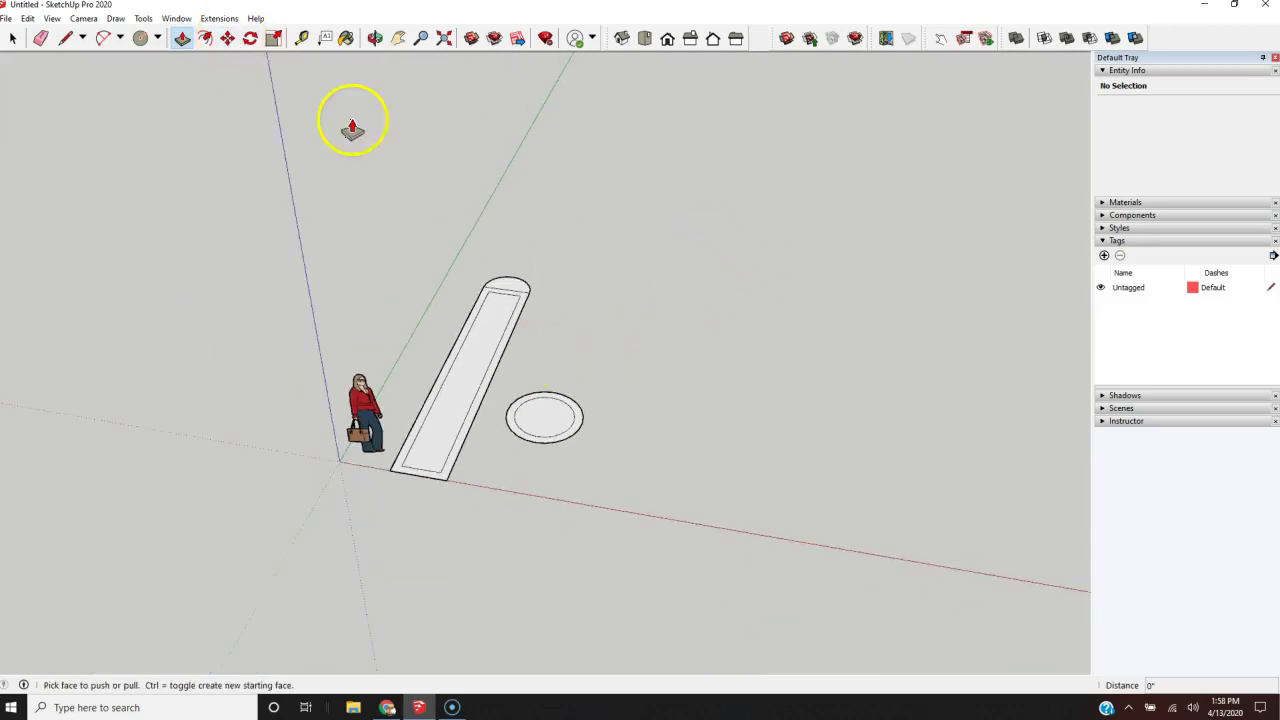
- Copy the whole ringed circle 10' along the red axis, using its centre as the base point
{"action": "key", "text": "m"}
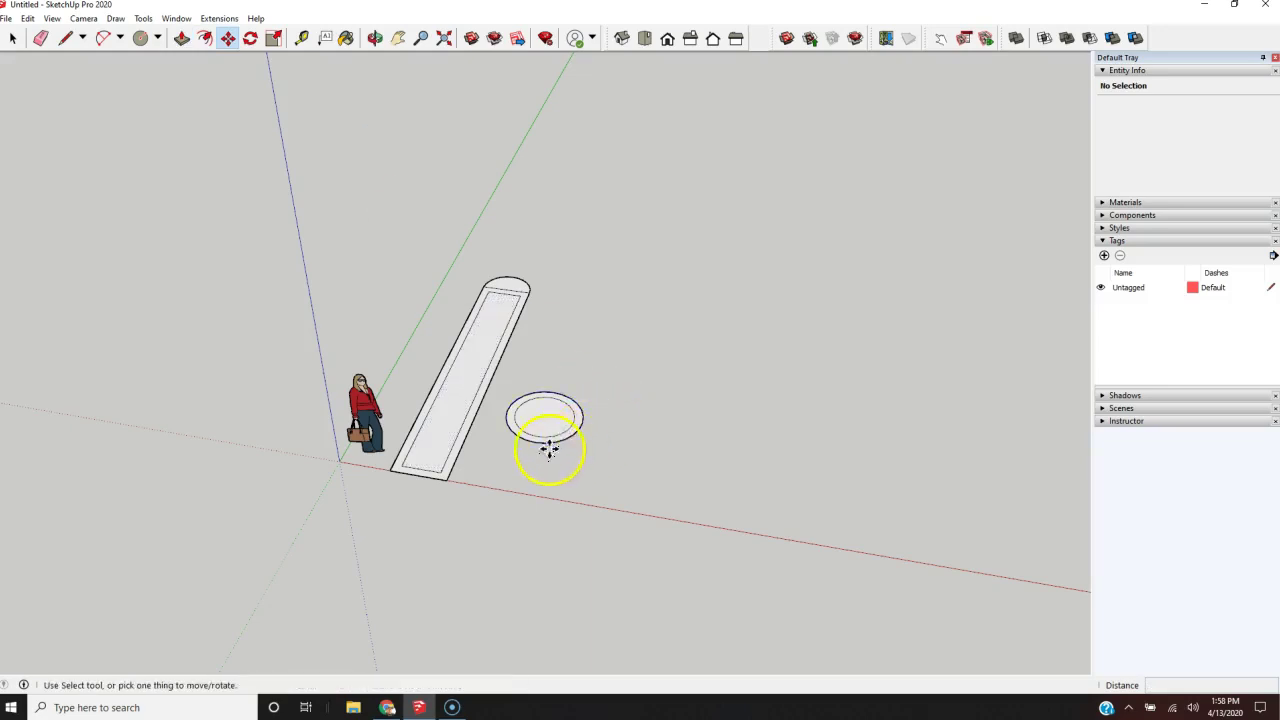
{"action": "scroll", "coordinate": [550, 455], "scroll_direction": "up", "scroll_amount": 3}
{"action": "middle_click_drag", "start_coordinate": [580, 482], "coordinate": [691, 531]}
{"action": "key", "text": "space"}
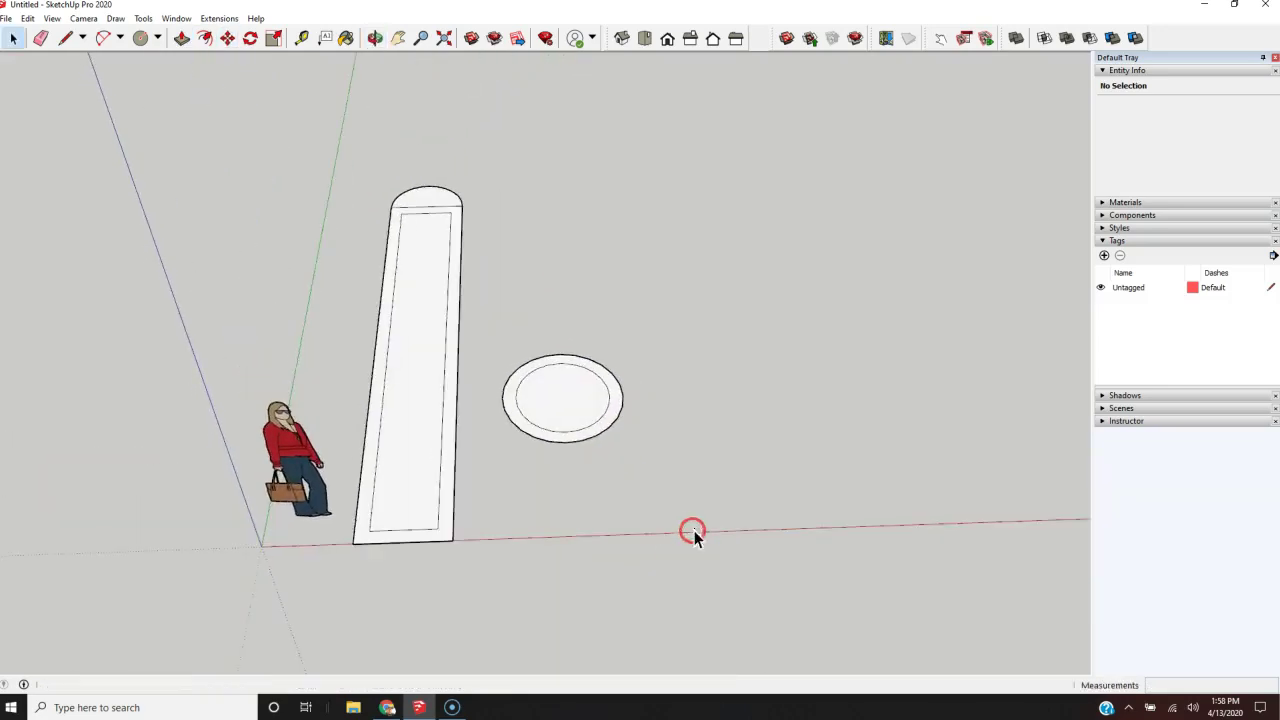
{"action": "left_click_drag", "start_coordinate": [667, 317], "coordinate": [489, 463]}
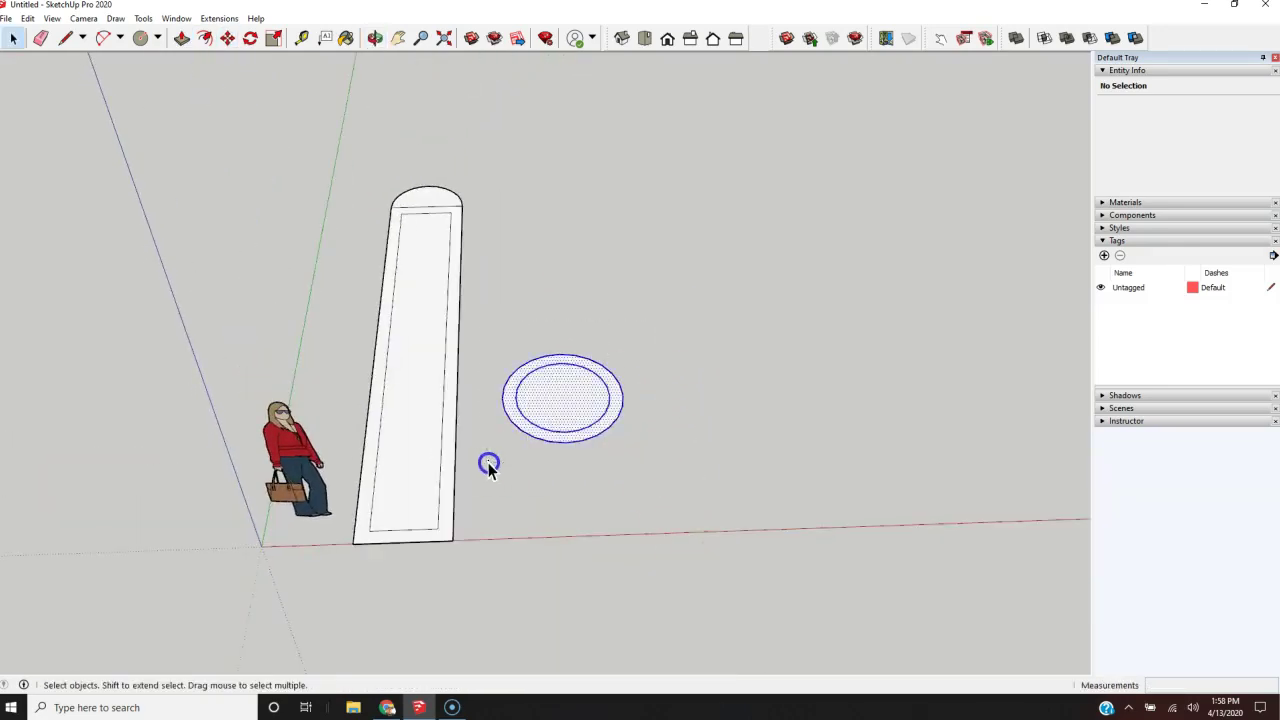
{"action": "key", "text": "m"}
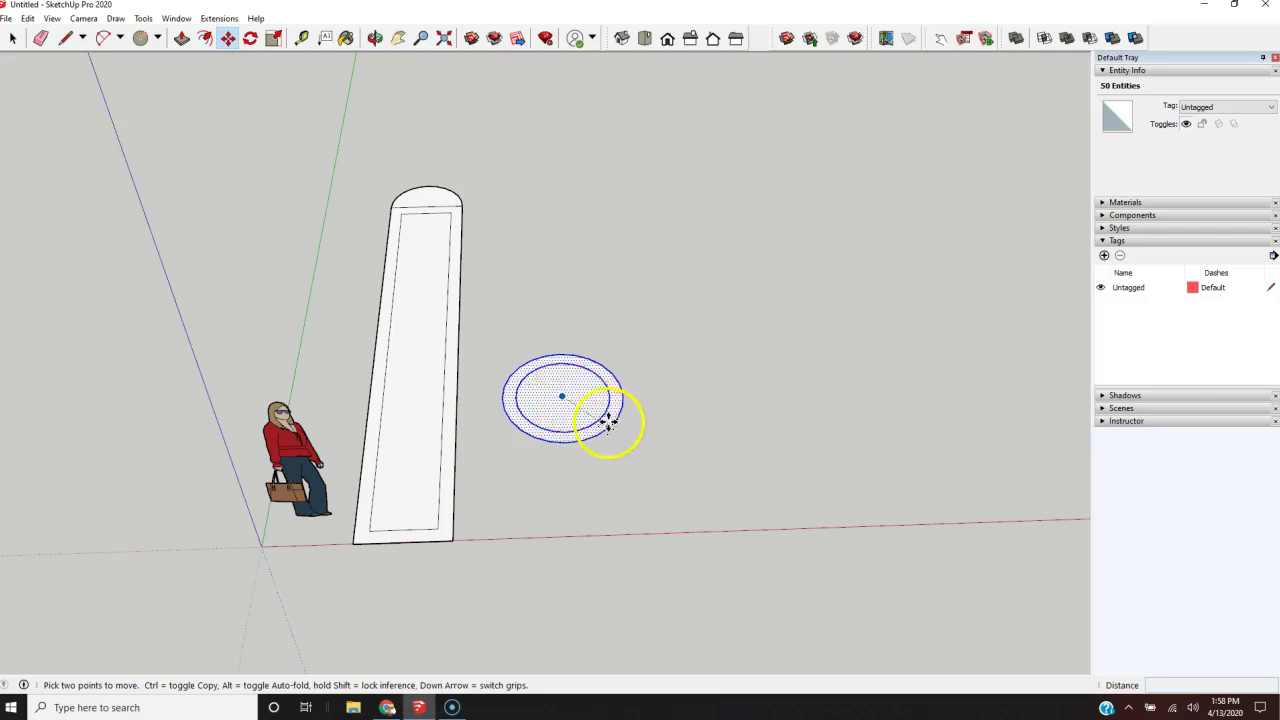
{"action": "left_click", "coordinate": [562, 397]}
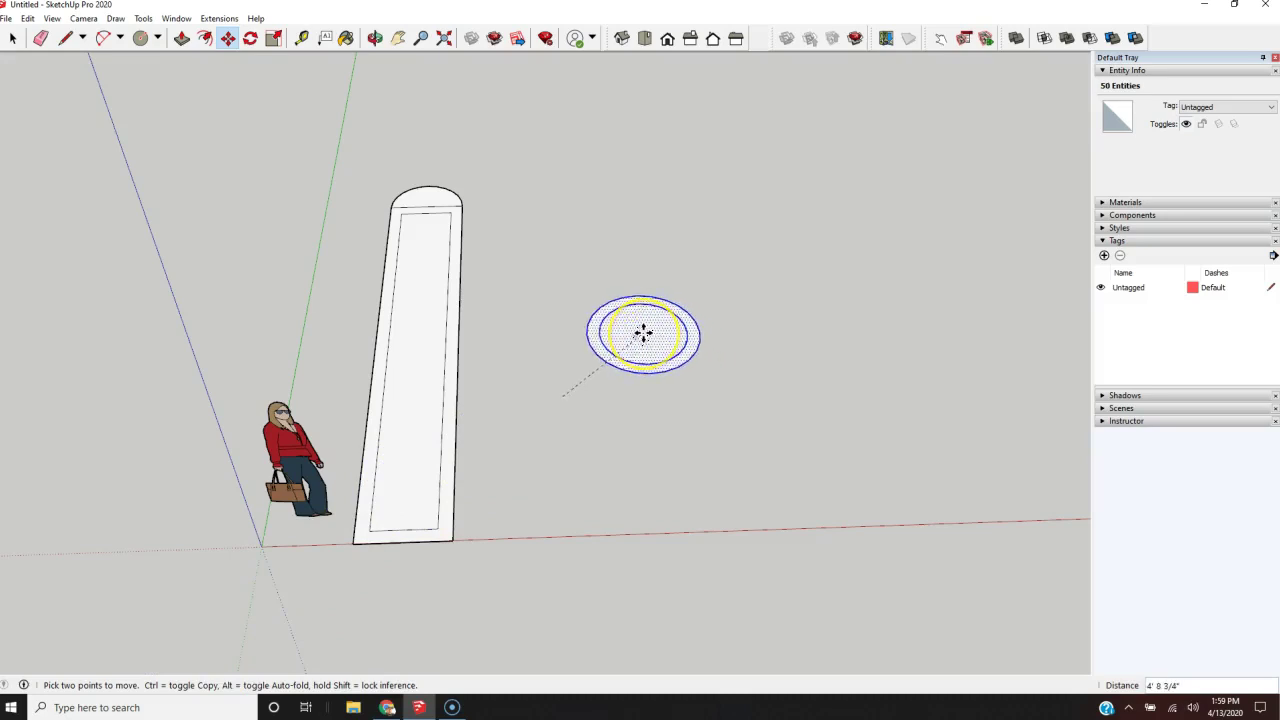
{"action": "key", "text": "ctrl"}
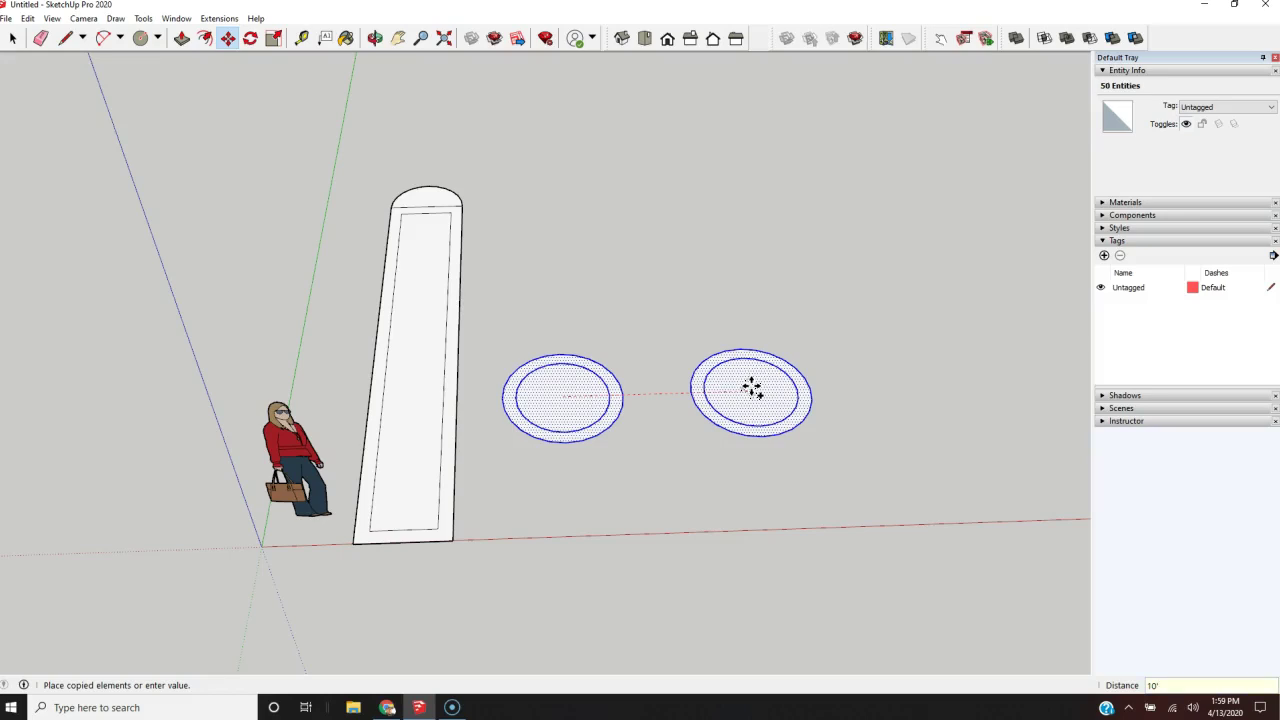
{"action": "key", "text": "Return"}
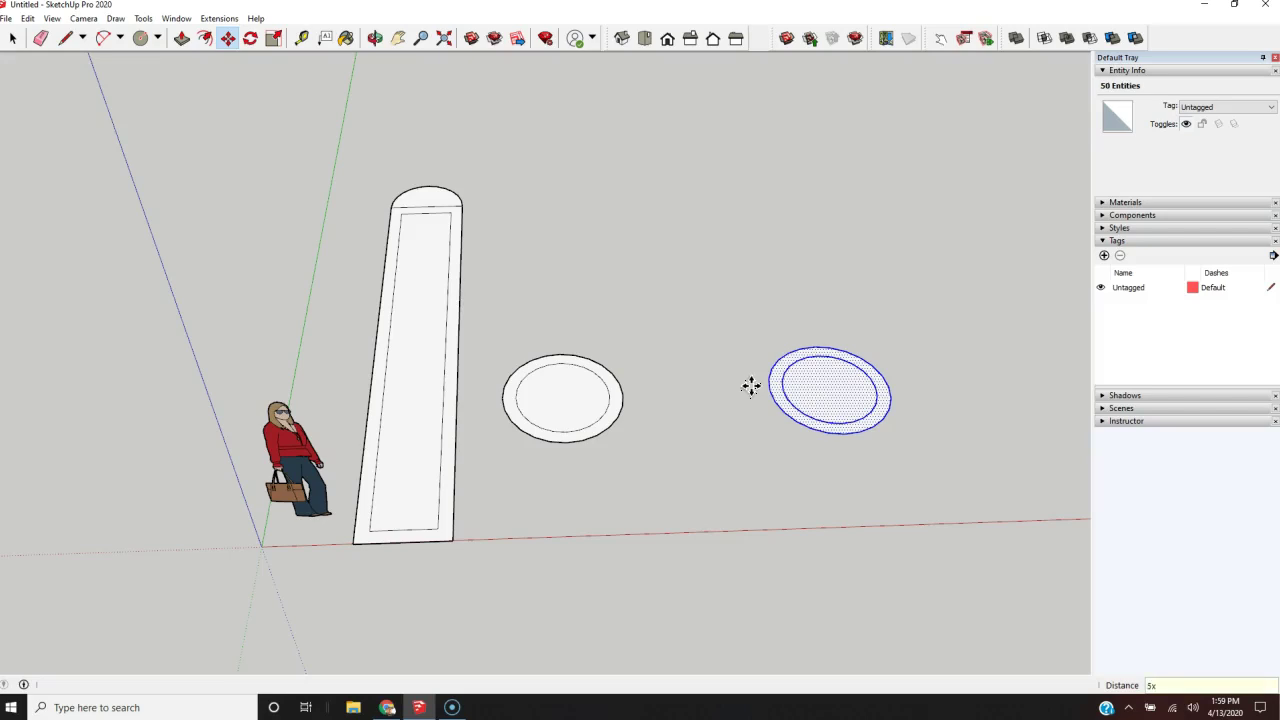
- Multiply the circle copy into a 5x linear array along the red axis
{"action": "key", "text": "Return"}
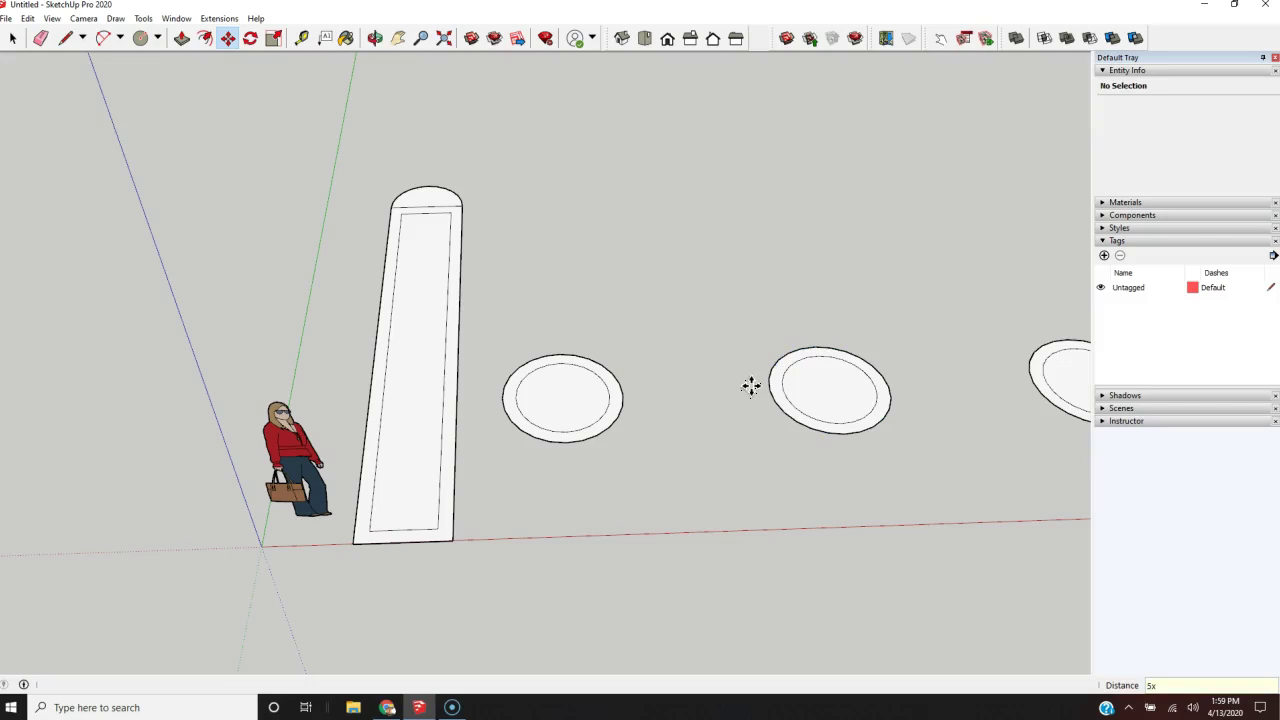
{"action": "scroll", "coordinate": [743, 386], "scroll_direction": "down", "scroll_amount": 4}
{"action": "middle_click_drag", "start_coordinate": [624, 405], "coordinate": [853, 387]}
{"action": "scroll", "coordinate": [853, 387], "scroll_direction": "up", "scroll_amount": 2}
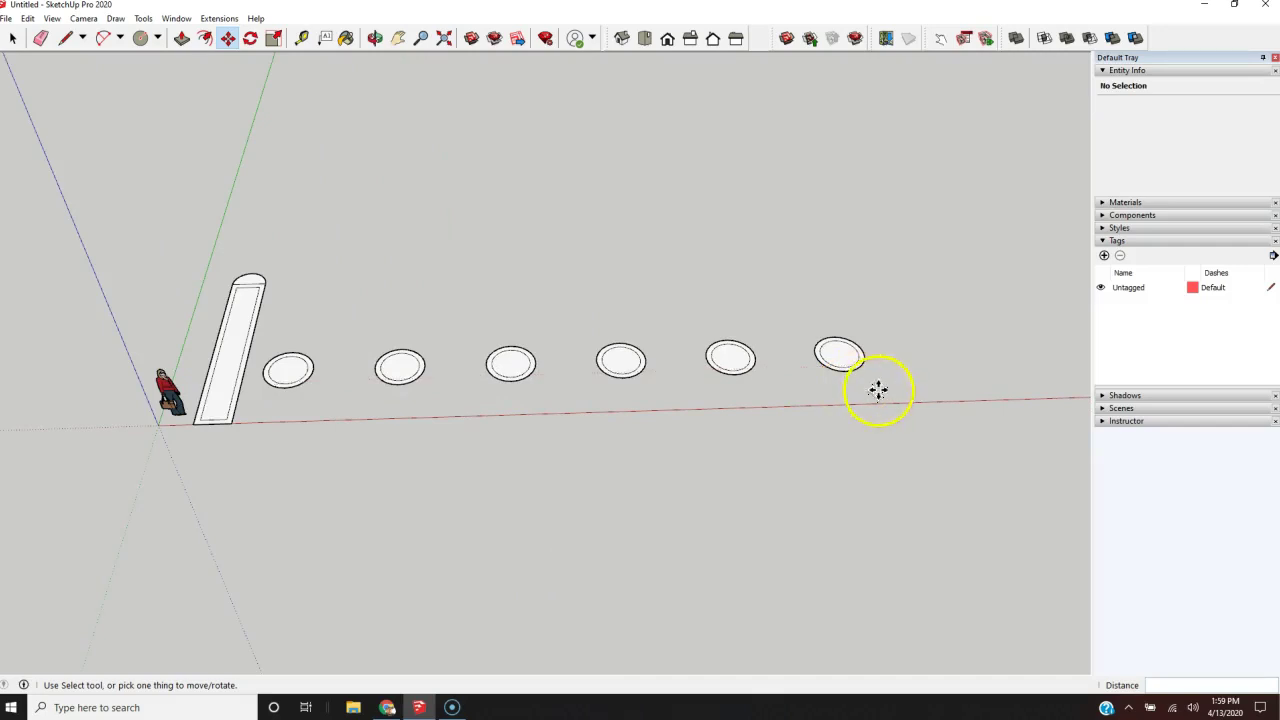
{"action": "scroll", "coordinate": [468, 289], "scroll_direction": "down", "scroll_amount": 2}
- Copy the whole round-ended strip 10' straight up along the blue axis, from its front corner farther from the origin
{"action": "key", "text": "space"}
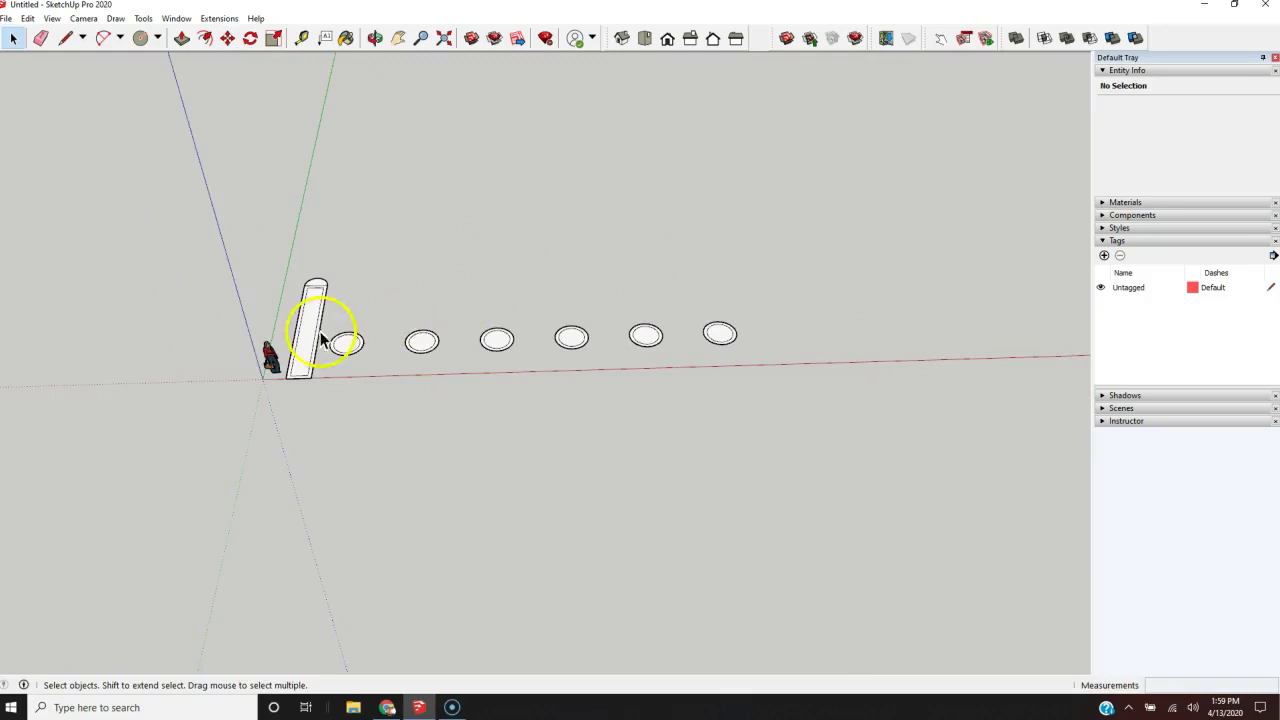
{"action": "scroll", "coordinate": [197, 371], "scroll_direction": "up", "scroll_amount": 4}
{"action": "left_click_drag", "start_coordinate": [520, 110], "coordinate": [432, 424]}
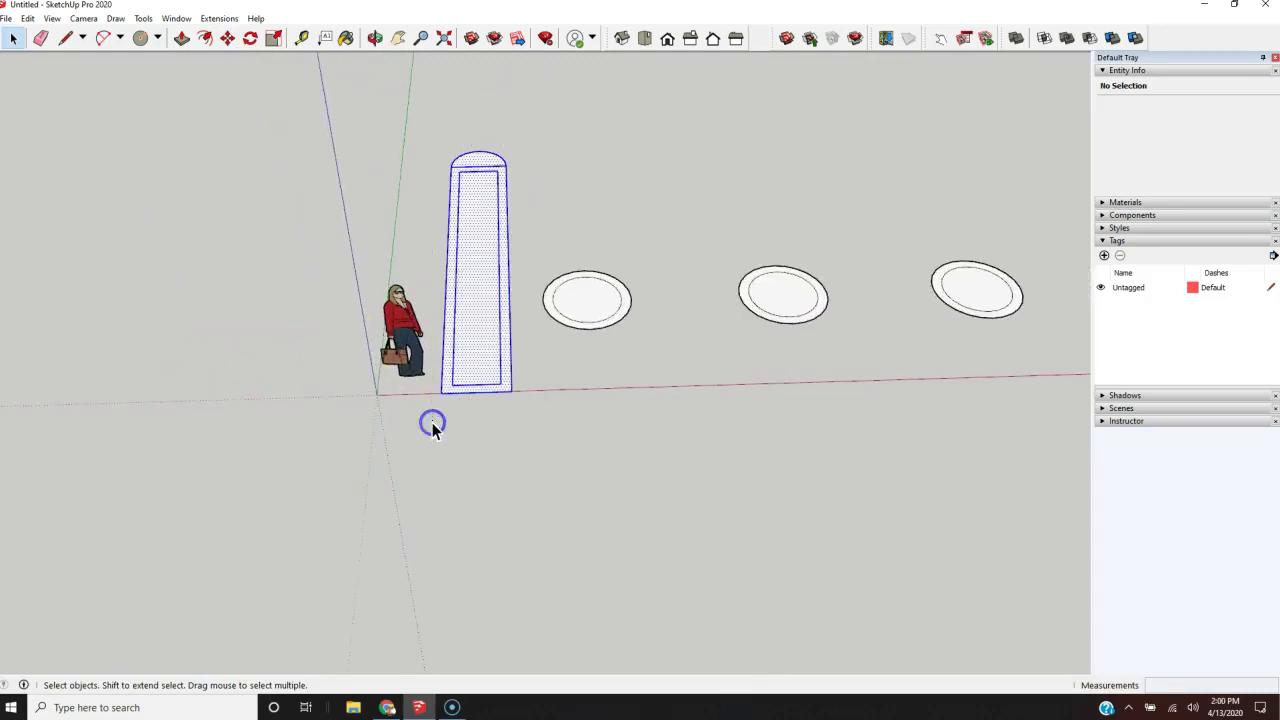
{"action": "key", "text": "m"}
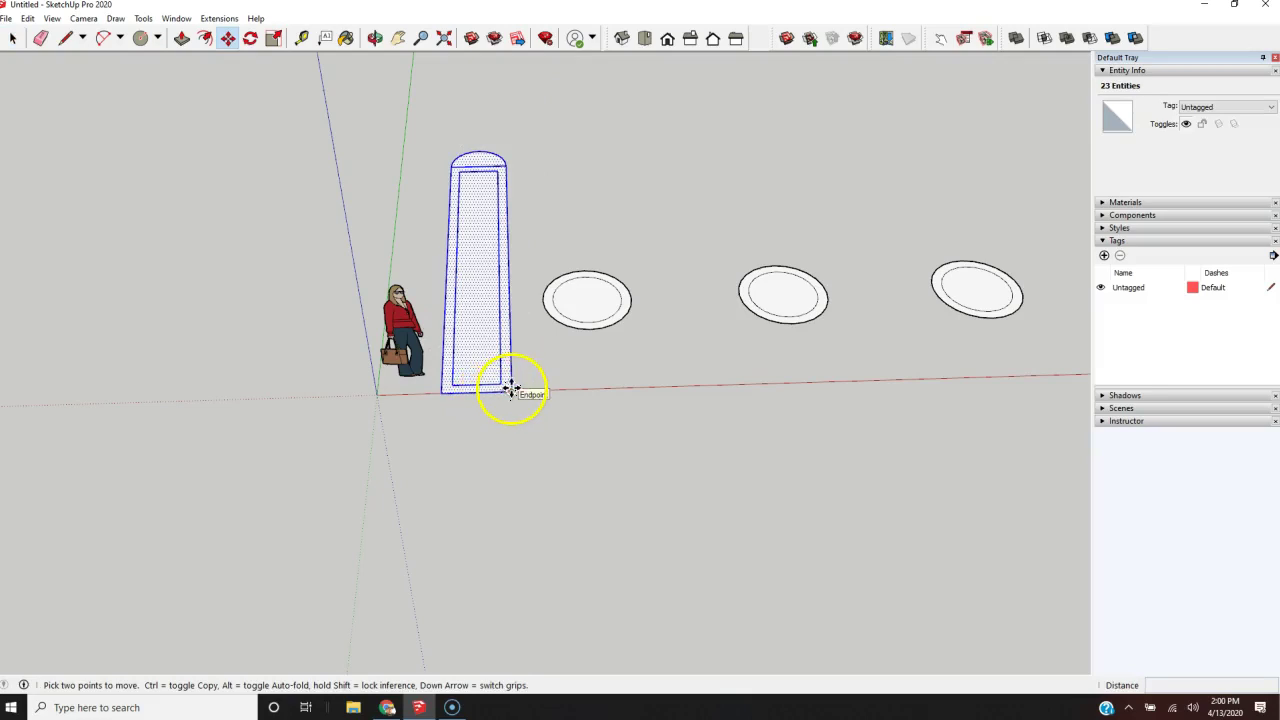
{"action": "middle_click_drag", "start_coordinate": [729, 423], "coordinate": [513, 283]}
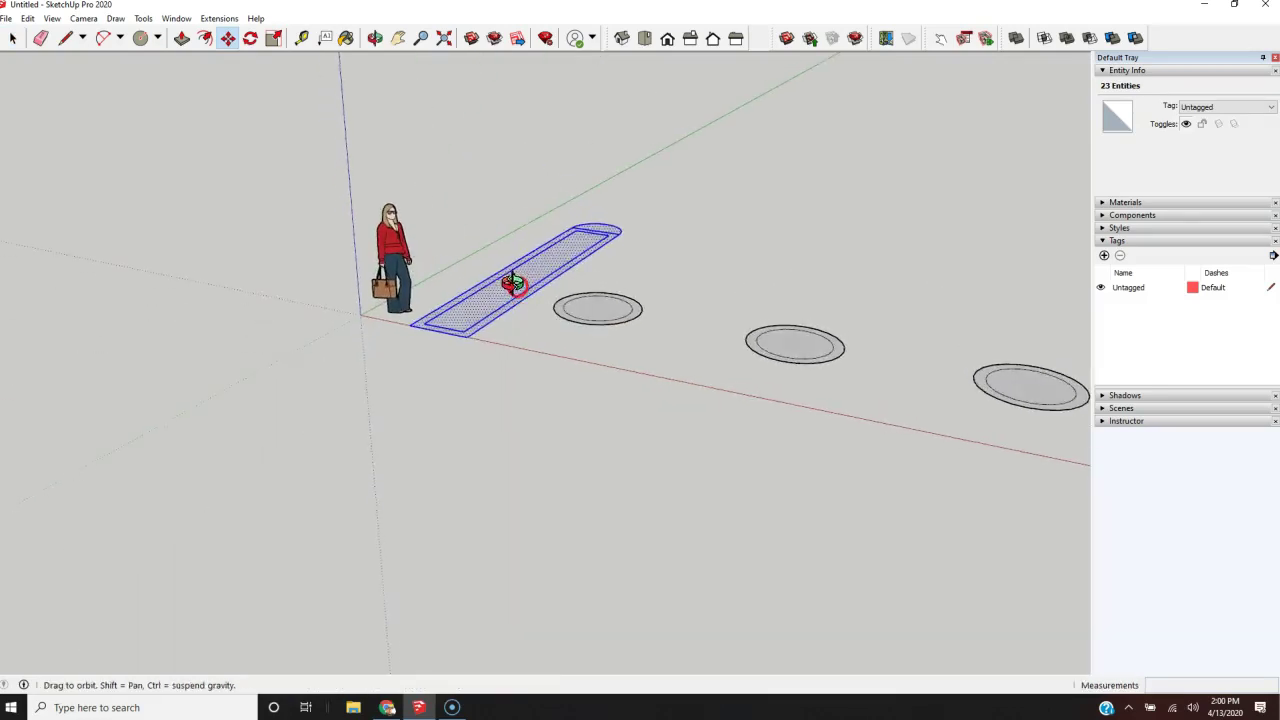
{"action": "left_click", "coordinate": [465, 338]}
{"action": "key", "text": "ctrl"}
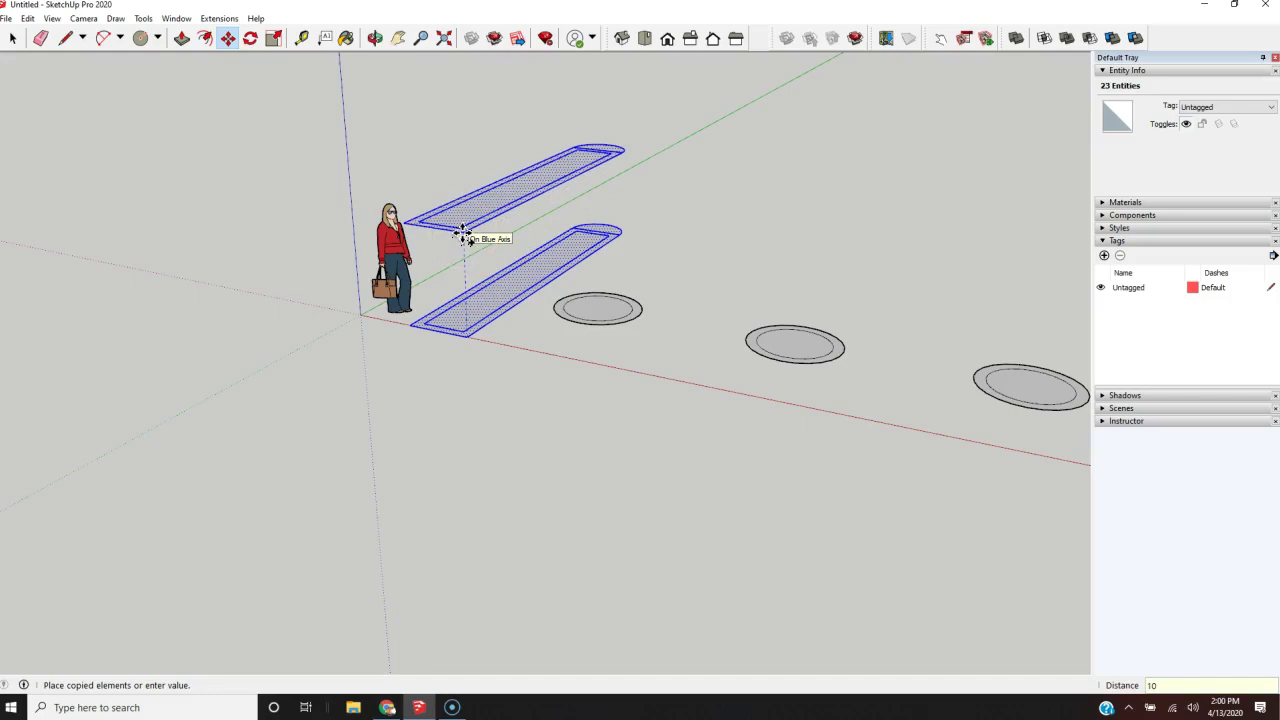
{"action": "type", "text": "10'"}
{"action": "key", "text": "Return"}
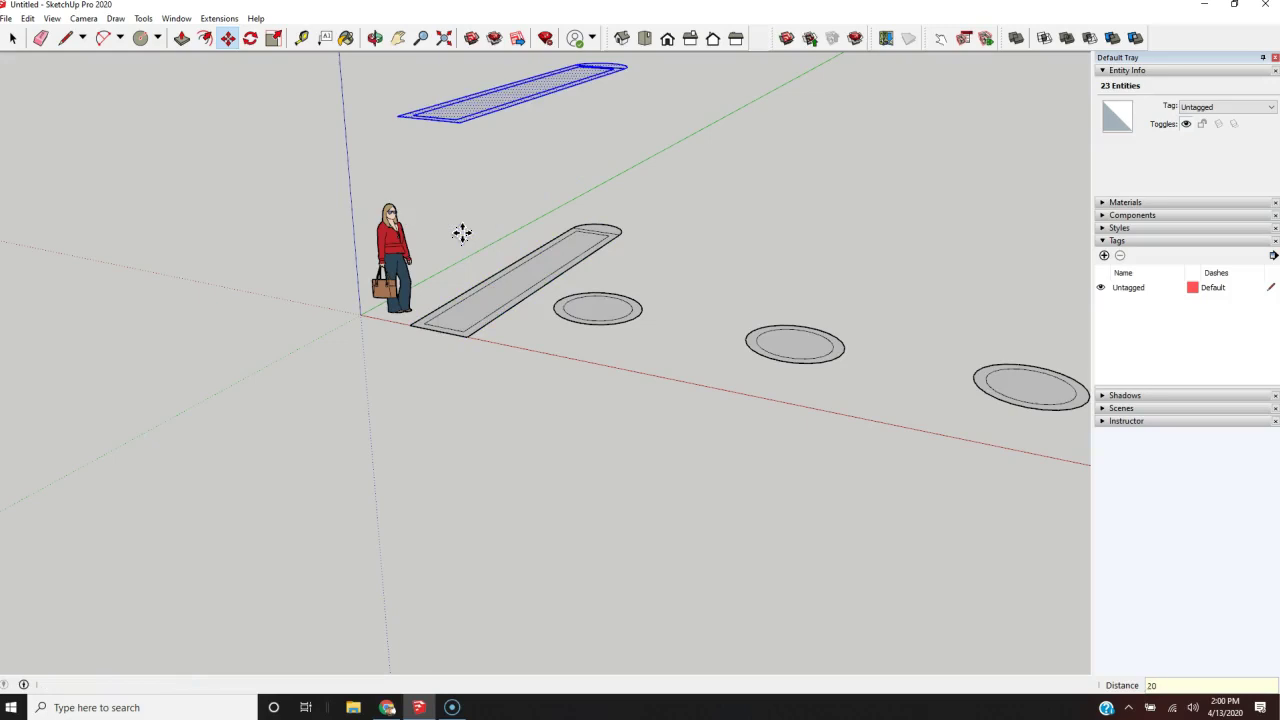
- Multiply the raised strip copy into a 20x vertical array
{"action": "key", "text": "Return"}
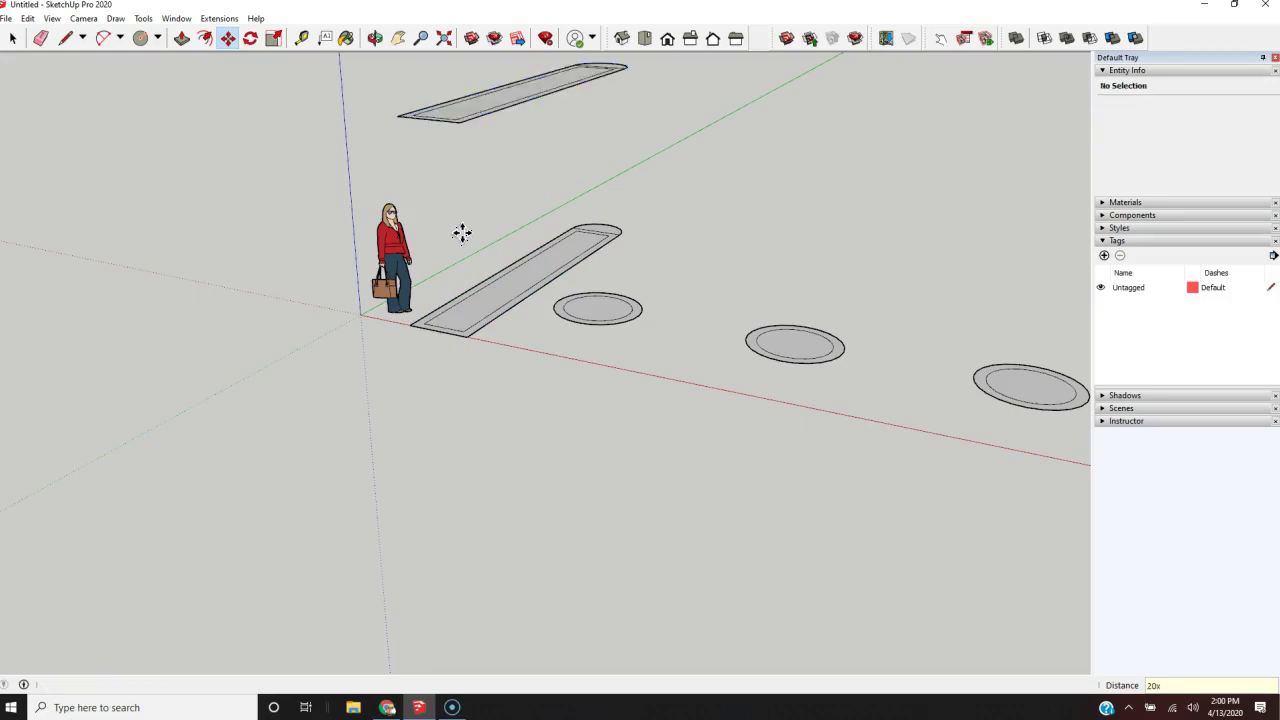
{"action": "scroll", "coordinate": [503, 360], "scroll_direction": "down", "scroll_amount": 4}
{"action": "scroll", "coordinate": [501, 445], "scroll_direction": "down", "scroll_amount": 8}
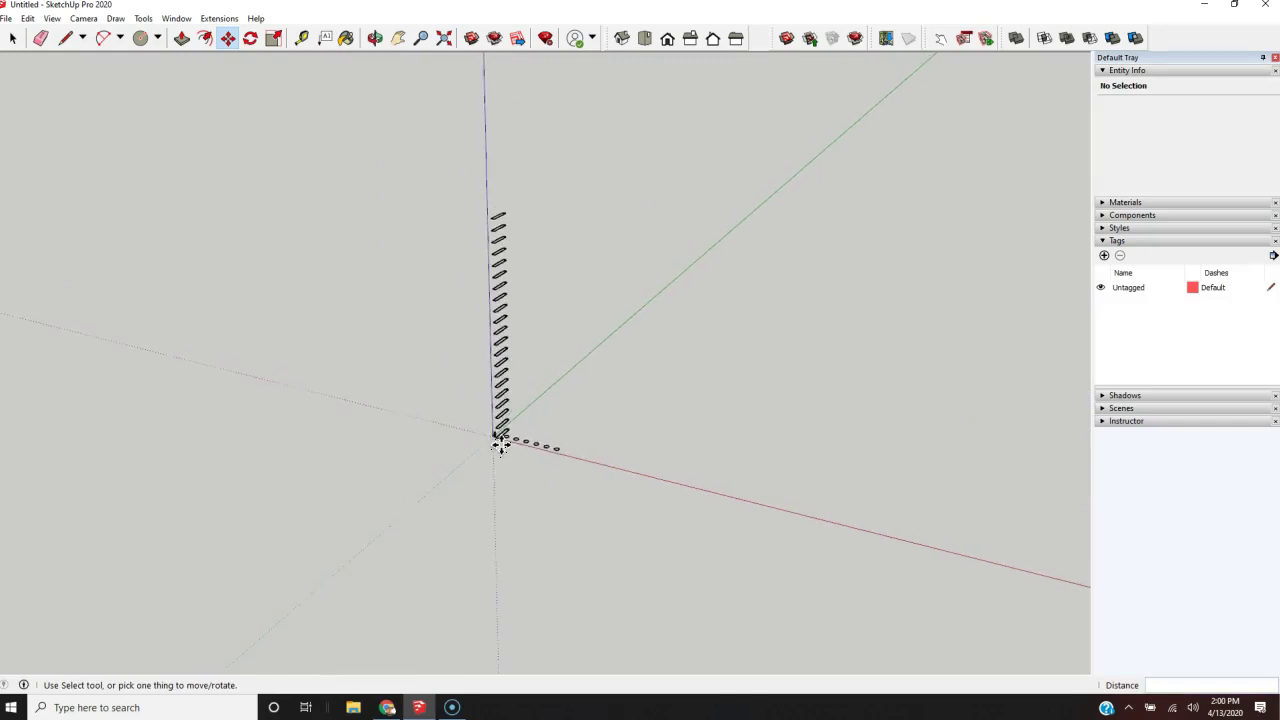
{"action": "scroll", "coordinate": [501, 445], "scroll_direction": "up", "scroll_amount": 3}
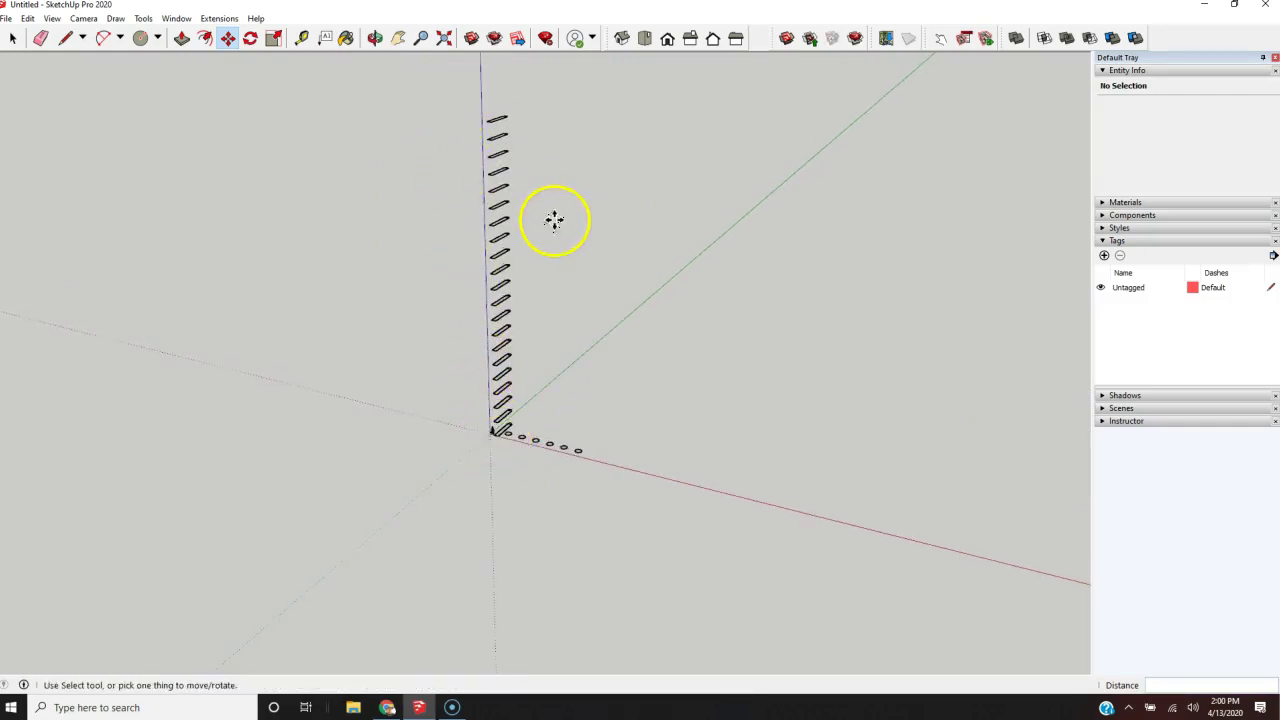
- Draw a vertical line from the lowest strip's front corner farther from the origin to the matching corner of the topmost strip
{"action": "key", "text": "l"}
{"action": "scroll", "coordinate": [495, 270], "scroll_direction": "up", "scroll_amount": 1}
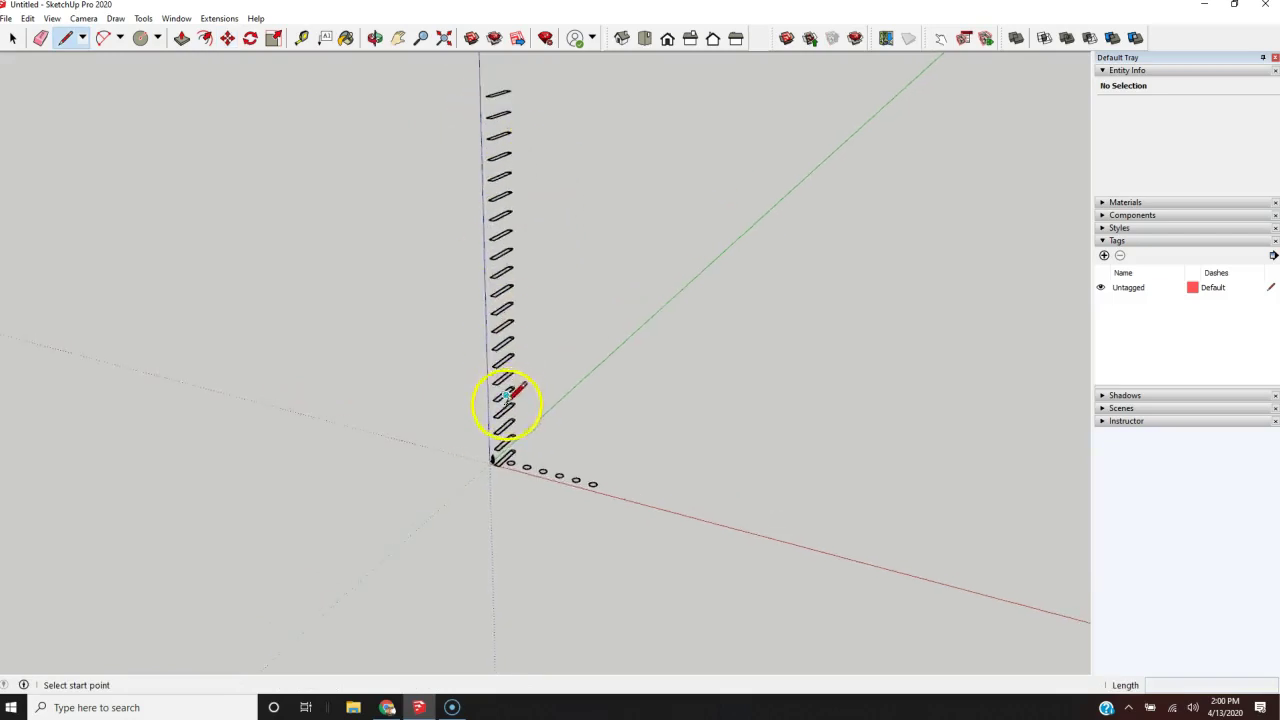
{"action": "scroll", "coordinate": [499, 488], "scroll_direction": "up", "scroll_amount": 5}
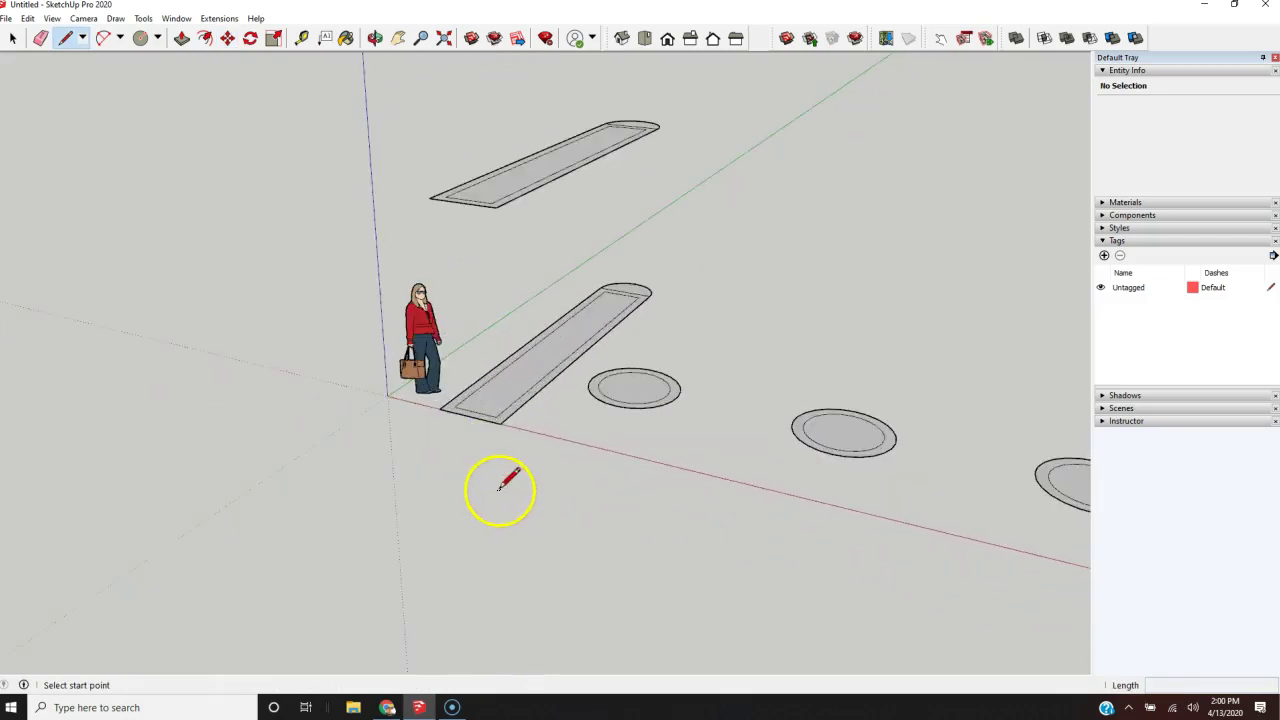
{"action": "left_click", "coordinate": [500, 421]}
{"action": "scroll", "coordinate": [506, 495], "scroll_direction": "down", "scroll_amount": 5}
{"action": "scroll", "coordinate": [506, 500], "scroll_direction": "down", "scroll_amount": 5}
{"action": "scroll", "coordinate": [525, 180], "scroll_direction": "up", "scroll_amount": 6}
{"action": "left_click", "coordinate": [518, 226]}
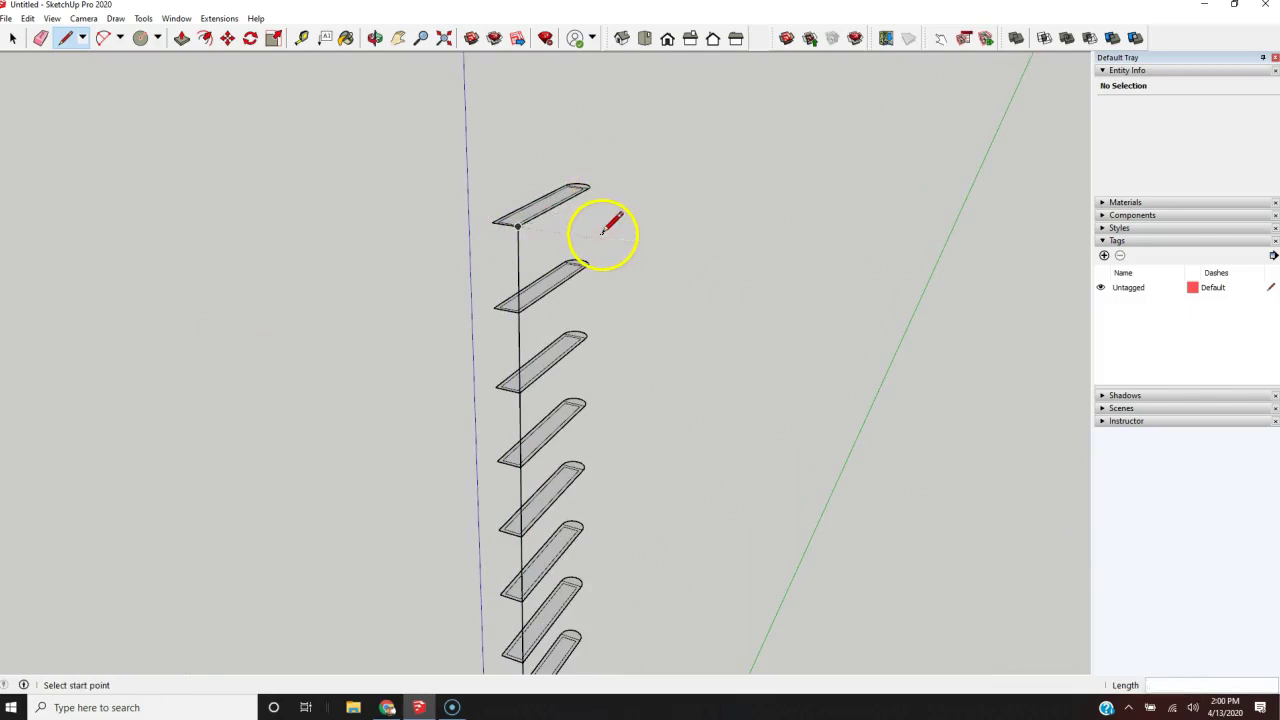
- Draw a second vertical line from the topmost strip's front corner nearer the origin to the lowest strip, closing the narrow end wall
{"action": "scroll", "coordinate": [488, 242], "scroll_direction": "up", "scroll_amount": 4}
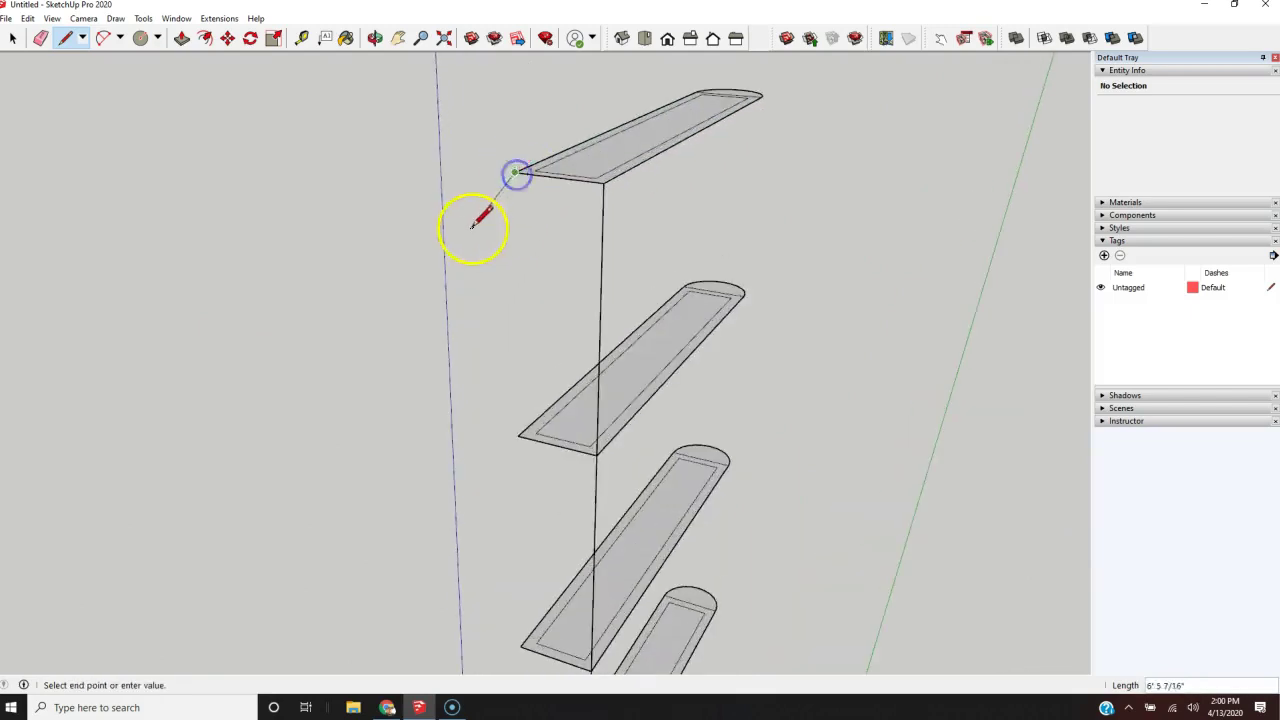
{"action": "scroll", "coordinate": [475, 222], "scroll_direction": "down", "scroll_amount": 5}
{"action": "scroll", "coordinate": [457, 391], "scroll_direction": "down", "scroll_amount": 3}
{"action": "scroll", "coordinate": [462, 601], "scroll_direction": "up", "scroll_amount": 8}
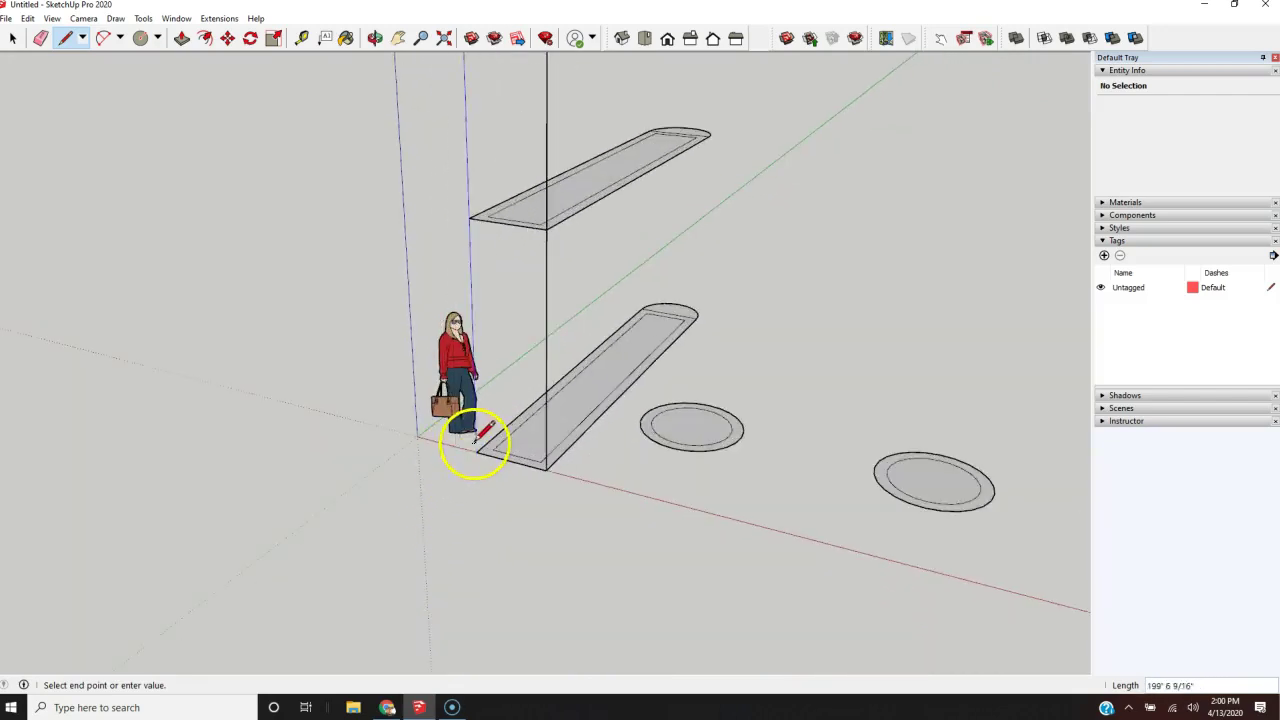
{"action": "scroll", "coordinate": [478, 450], "scroll_direction": "down", "scroll_amount": 6}
- Draw a vertical line on the circles' side, from the start of the topmost strip's arc to the lowest strip, closing the long side wall
{"action": "middle_click_drag", "start_coordinate": [580, 363], "coordinate": [6, 323]}
{"action": "key", "text": "o"}
{"action": "left_click_drag", "start_coordinate": [749, 383], "coordinate": [594, 346]}
{"action": "key", "text": "l"}
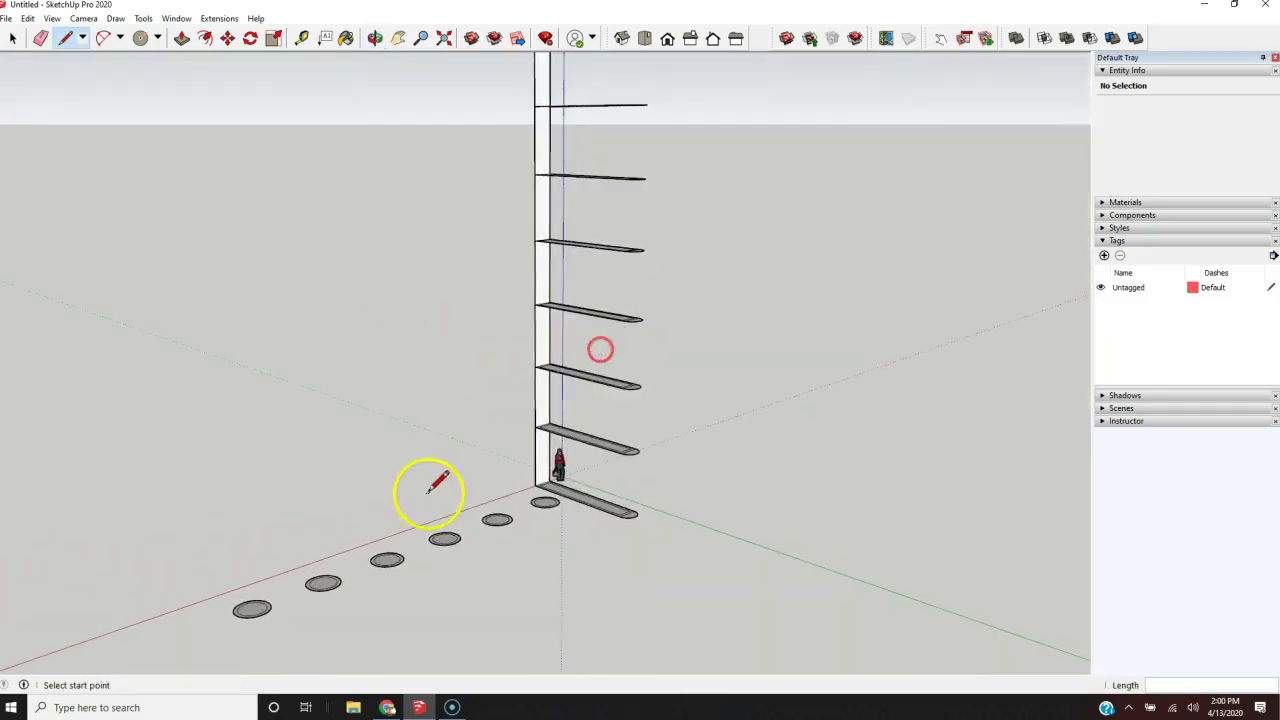
{"action": "scroll", "coordinate": [480, 450], "scroll_direction": "down", "scroll_amount": 4}
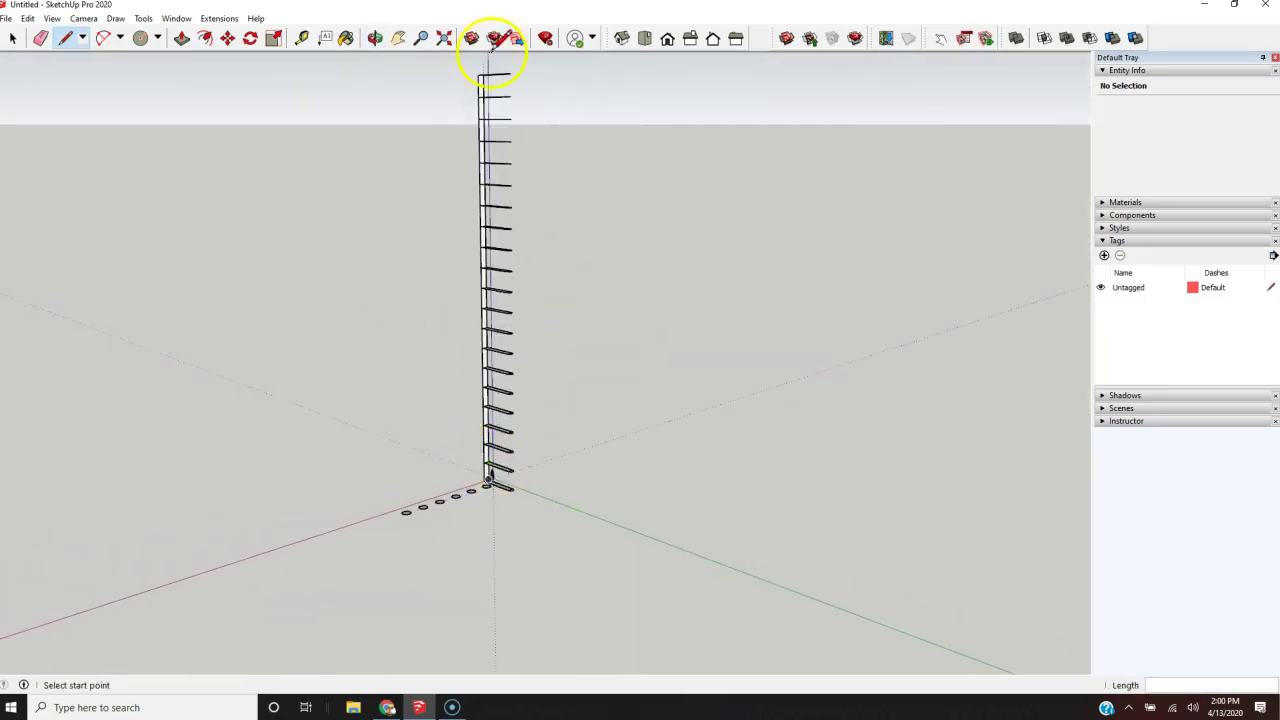
{"action": "scroll", "coordinate": [510, 76], "scroll_direction": "up", "scroll_amount": 10}
{"action": "middle_click_drag", "start_coordinate": [480, 140], "coordinate": [671, 329]}
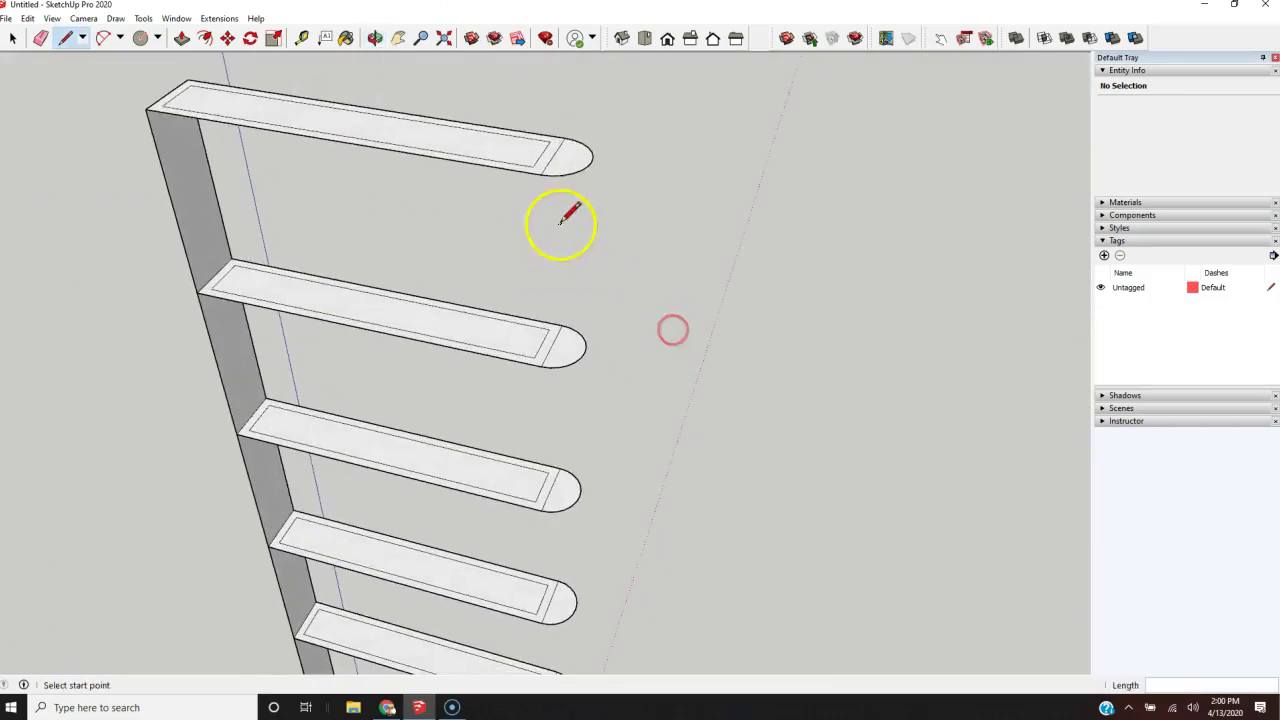
{"action": "left_click", "coordinate": [541, 176]}
{"action": "scroll", "coordinate": [414, 245], "scroll_direction": "down", "scroll_amount": 5}
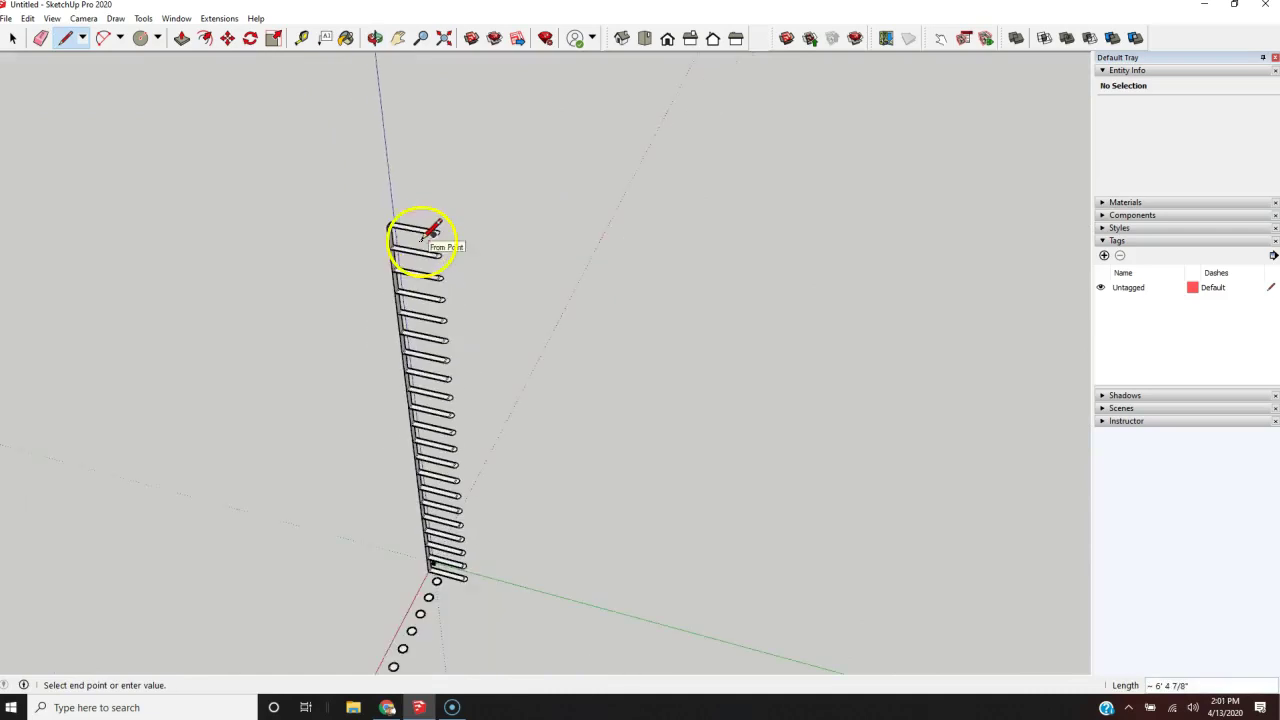
{"action": "scroll", "coordinate": [395, 640], "scroll_direction": "up", "scroll_amount": 10}
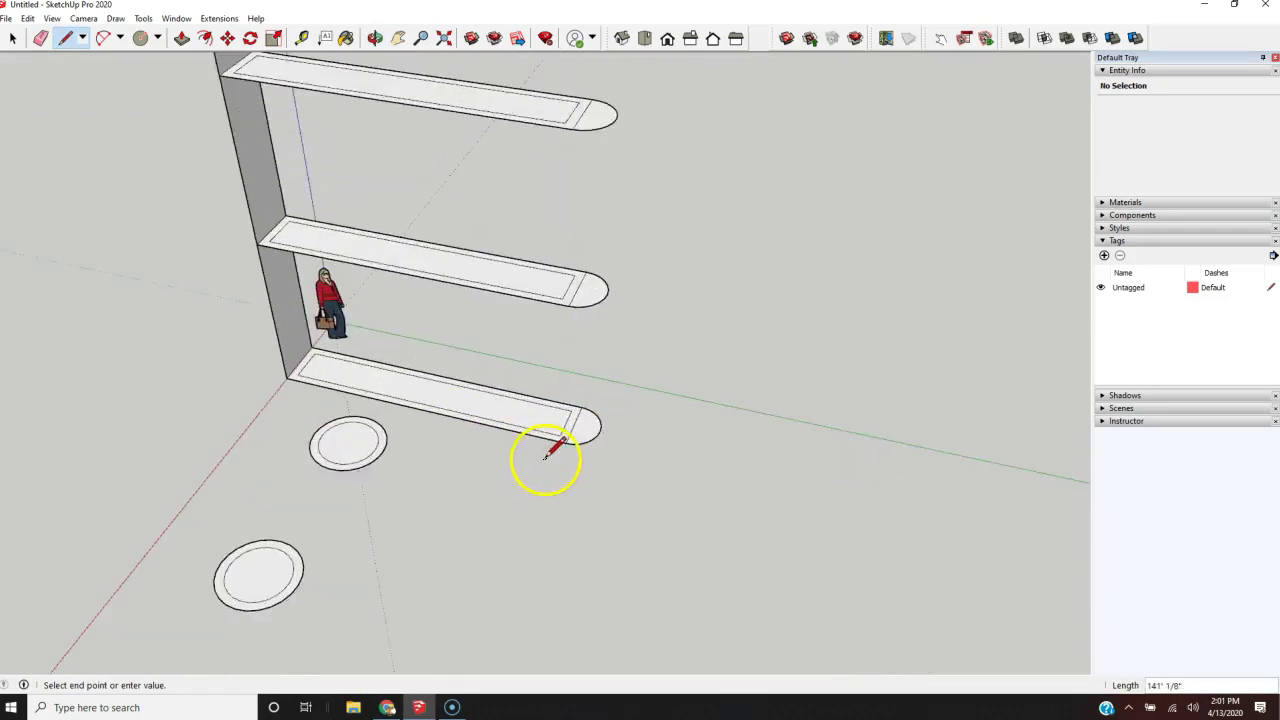
{"action": "left_click", "coordinate": [584, 428]}
- Draw a vertical line between the arc ends of the lowest and topmost strips on the origin side, closing the remaining walls
{"action": "scroll", "coordinate": [580, 429], "scroll_direction": "down", "scroll_amount": 6}
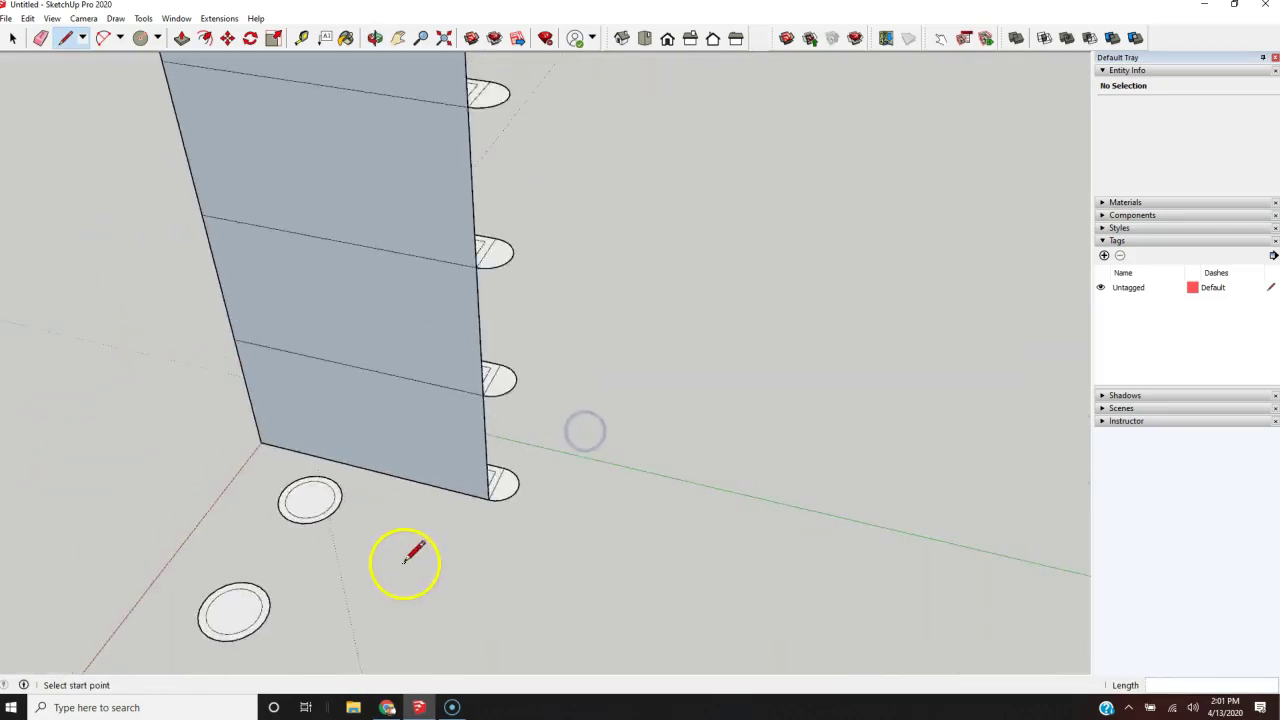
{"action": "middle_click_drag", "start_coordinate": [563, 477], "coordinate": [455, 520]}
{"action": "key", "text": "l"}
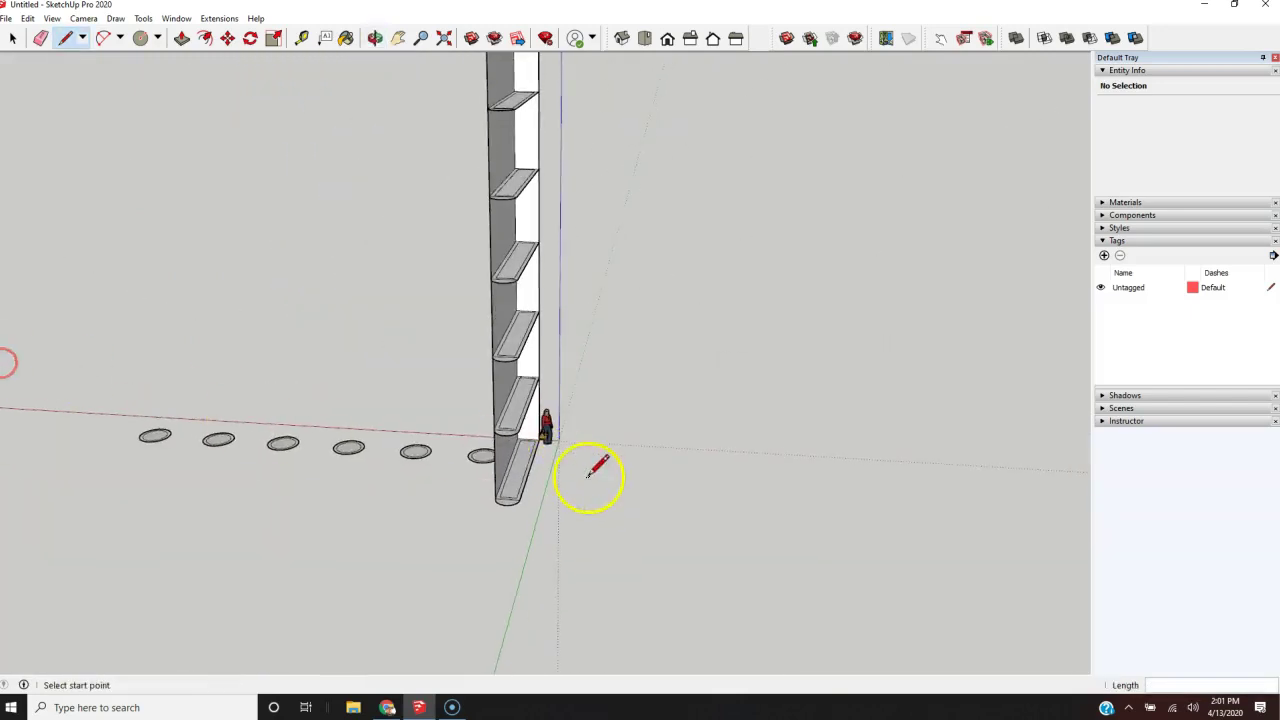
{"action": "left_click", "coordinate": [521, 497]}
{"action": "scroll", "coordinate": [420, 612], "scroll_direction": "down", "scroll_amount": 5}
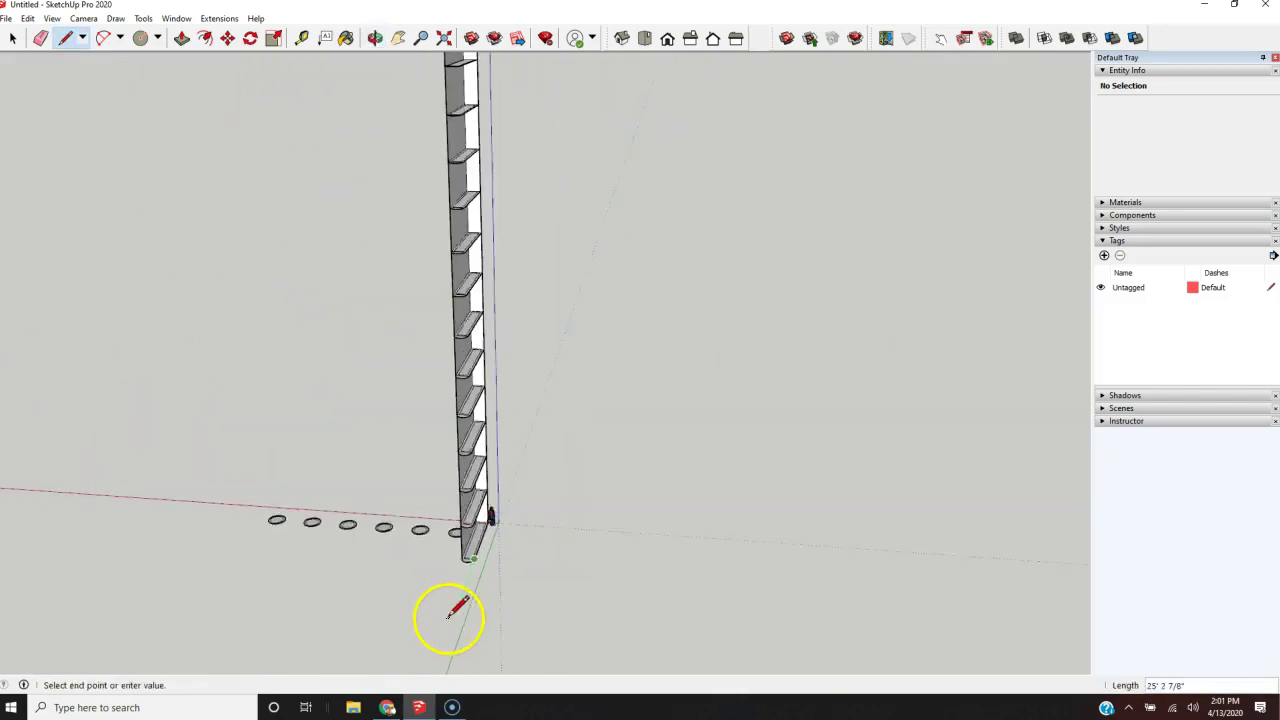
{"action": "scroll", "coordinate": [521, 121], "scroll_direction": "up", "scroll_amount": 10}
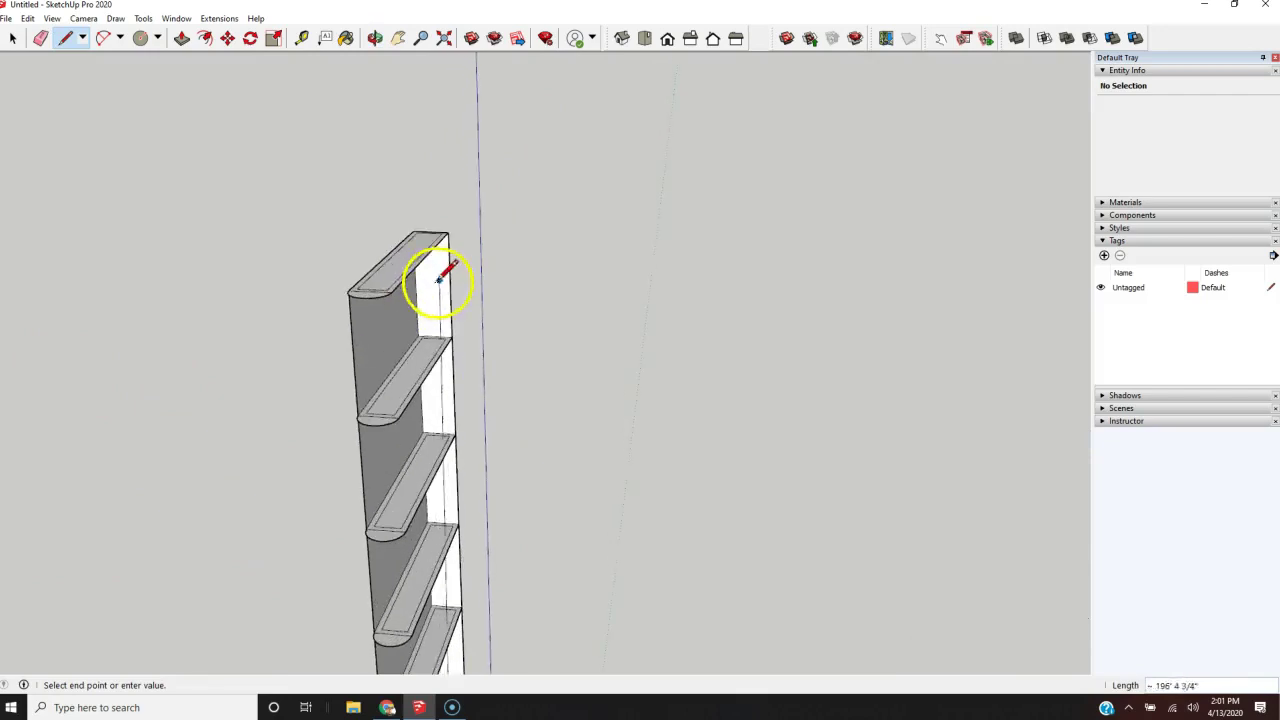
{"action": "left_click", "coordinate": [338, 292]}
- Examine the walled tower of stacked strips from several sides and from above
{"action": "scroll", "coordinate": [389, 214], "scroll_direction": "down", "scroll_amount": 7}
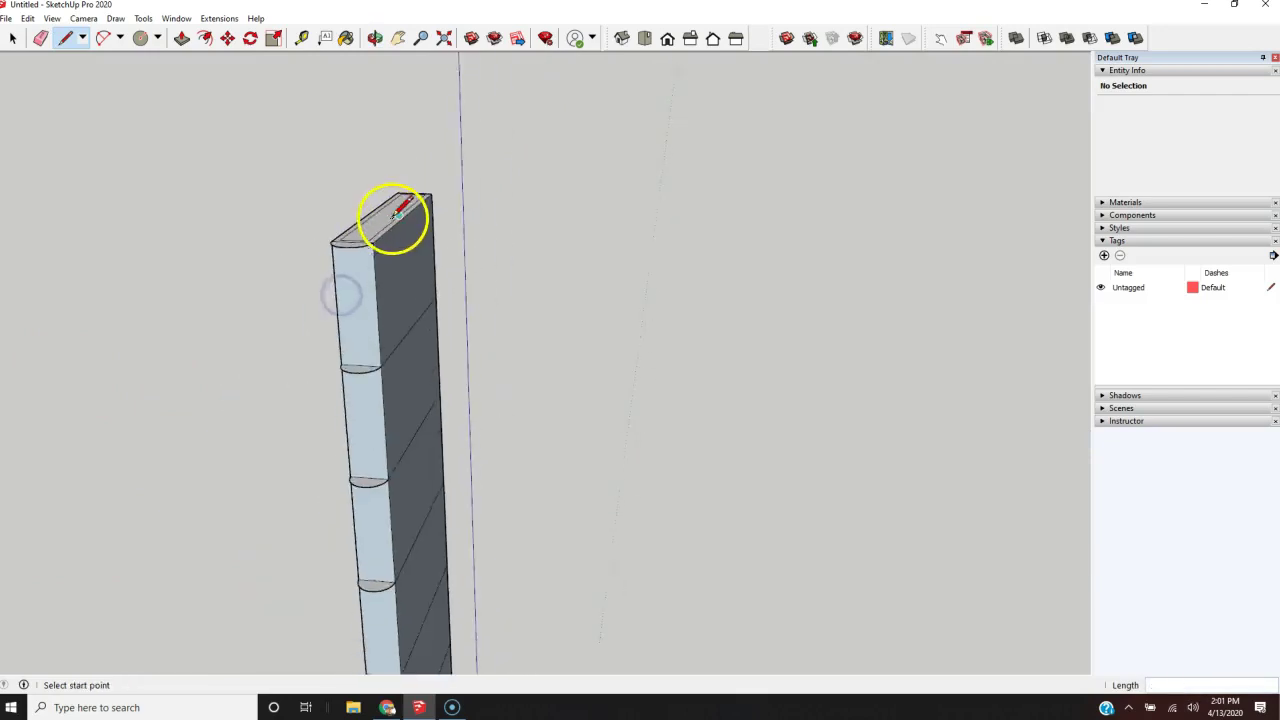
{"action": "mouse_move", "coordinate": [556, 315]}
{"action": "middle_mouse_down"}
{"action": "mouse_move", "coordinate": [309, 243]}
{"action": "mouse_move", "coordinate": [466, 289]}
{"action": "mouse_move", "coordinate": [894, 297]}
{"action": "mouse_move", "coordinate": [1124, 393]}
{"action": "middle_mouse_up"}
{"action": "scroll", "coordinate": [417, 200], "scroll_direction": "down", "scroll_amount": 6}
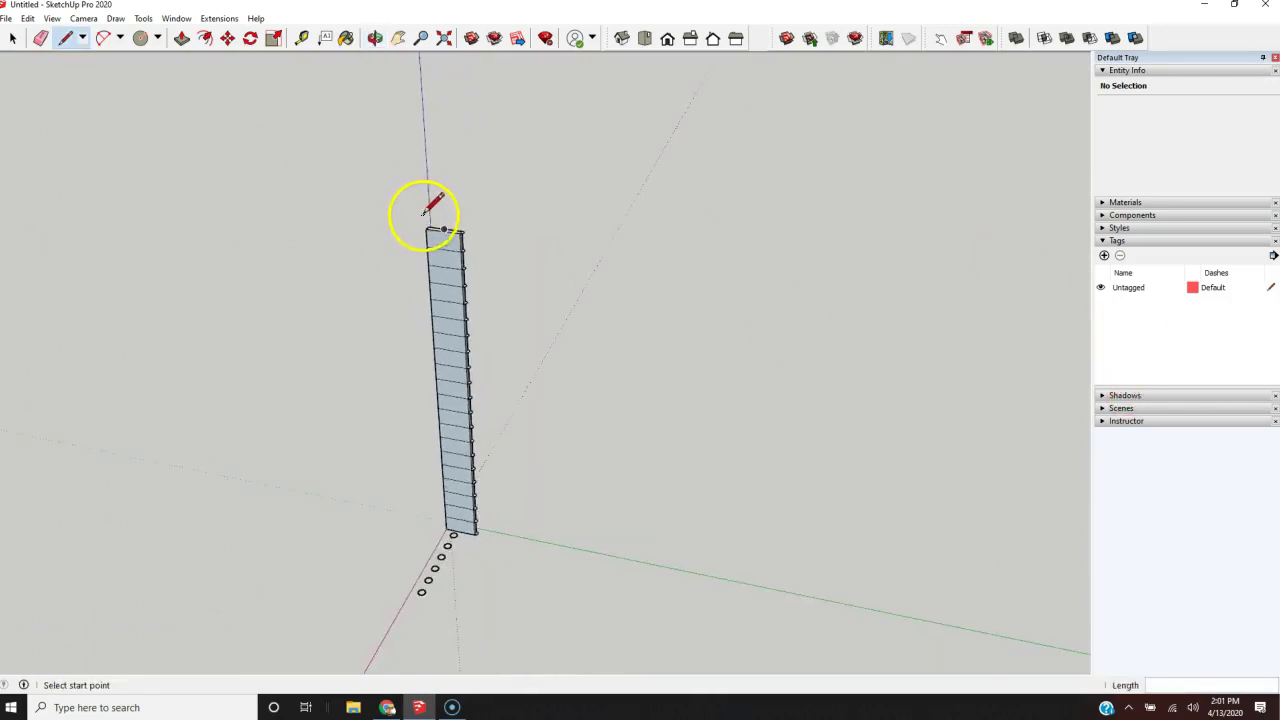
{"action": "scroll", "coordinate": [428, 242], "scroll_direction": "up", "scroll_amount": 7}
{"action": "scroll", "coordinate": [428, 242], "scroll_direction": "down", "scroll_amount": 6}
{"action": "middle_click_drag", "start_coordinate": [271, 229], "coordinate": [984, 481]}
{"action": "scroll", "coordinate": [686, 389], "scroll_direction": "up", "scroll_amount": 4}
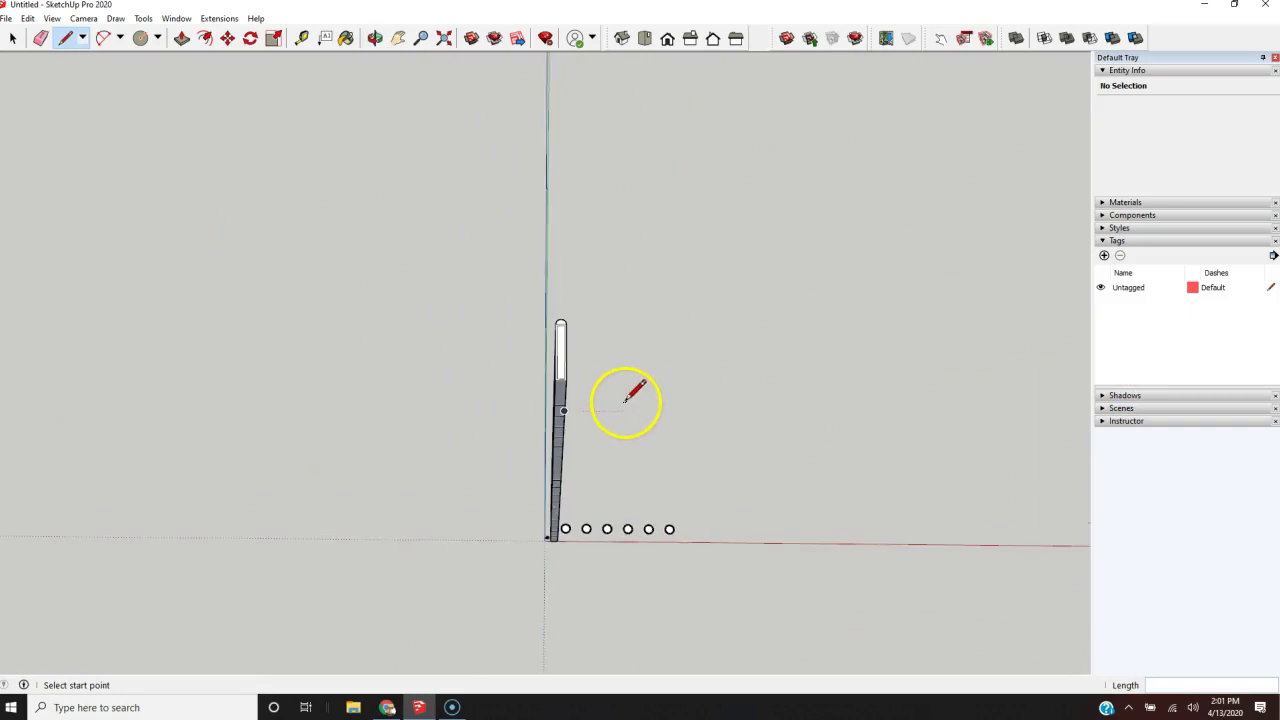
- Select the whole walled tower, leaving the nearest circle and the person figure out of the selection
{"action": "key", "text": "space"}
{"action": "left_click_drag", "start_coordinate": [573, 268], "coordinate": [513, 560]}
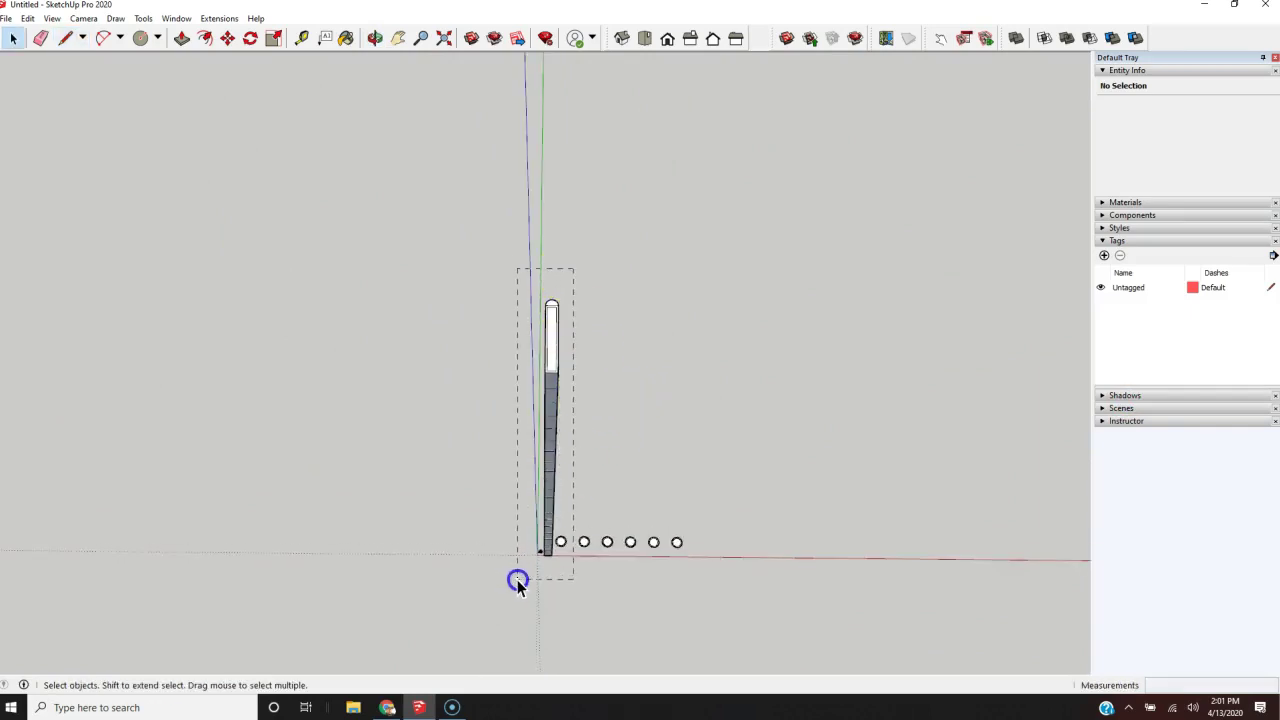
{"action": "left_click_drag", "start_coordinate": [530, 583], "coordinate": [532, 582]}
{"action": "scroll", "coordinate": [566, 569], "scroll_direction": "up", "scroll_amount": 5}
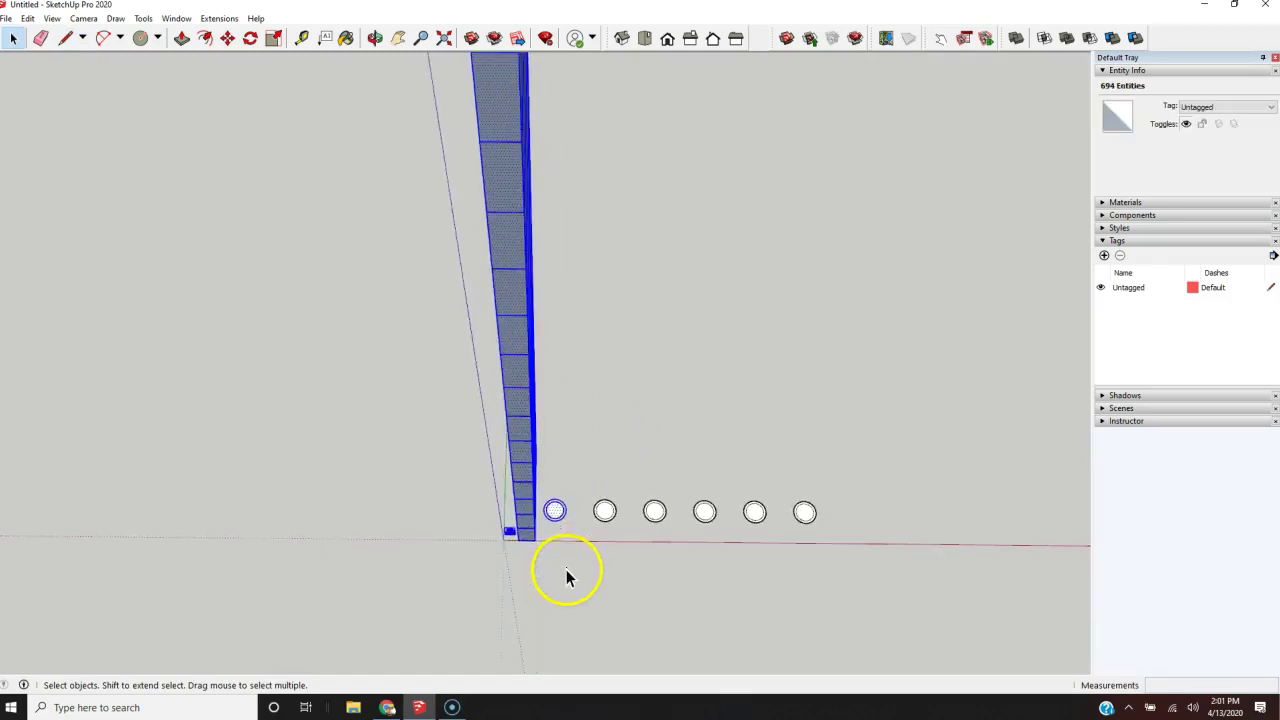
{"action": "scroll", "coordinate": [565, 505], "scroll_direction": "up", "scroll_amount": 2}
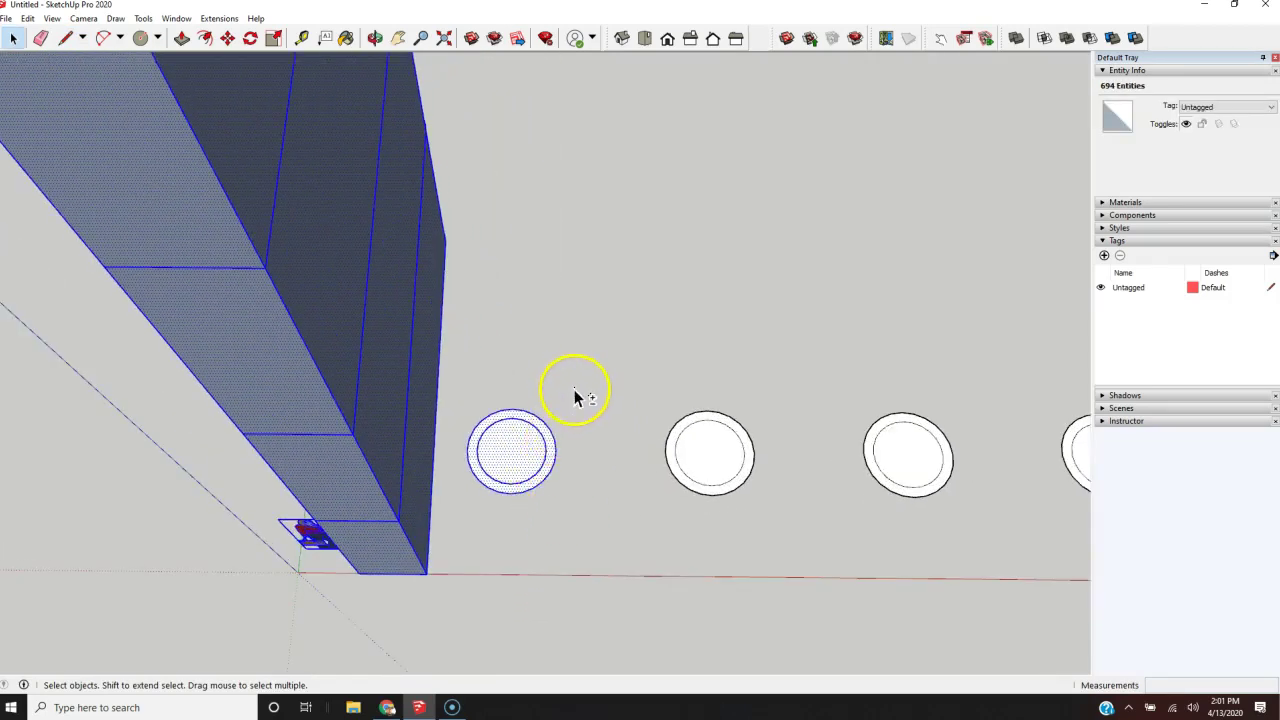
{"action": "left_click_drag", "start_coordinate": [576, 380], "coordinate": [464, 514], "text": "shift"}
{"action": "scroll", "coordinate": [600, 274], "scroll_direction": "down", "scroll_amount": 3}
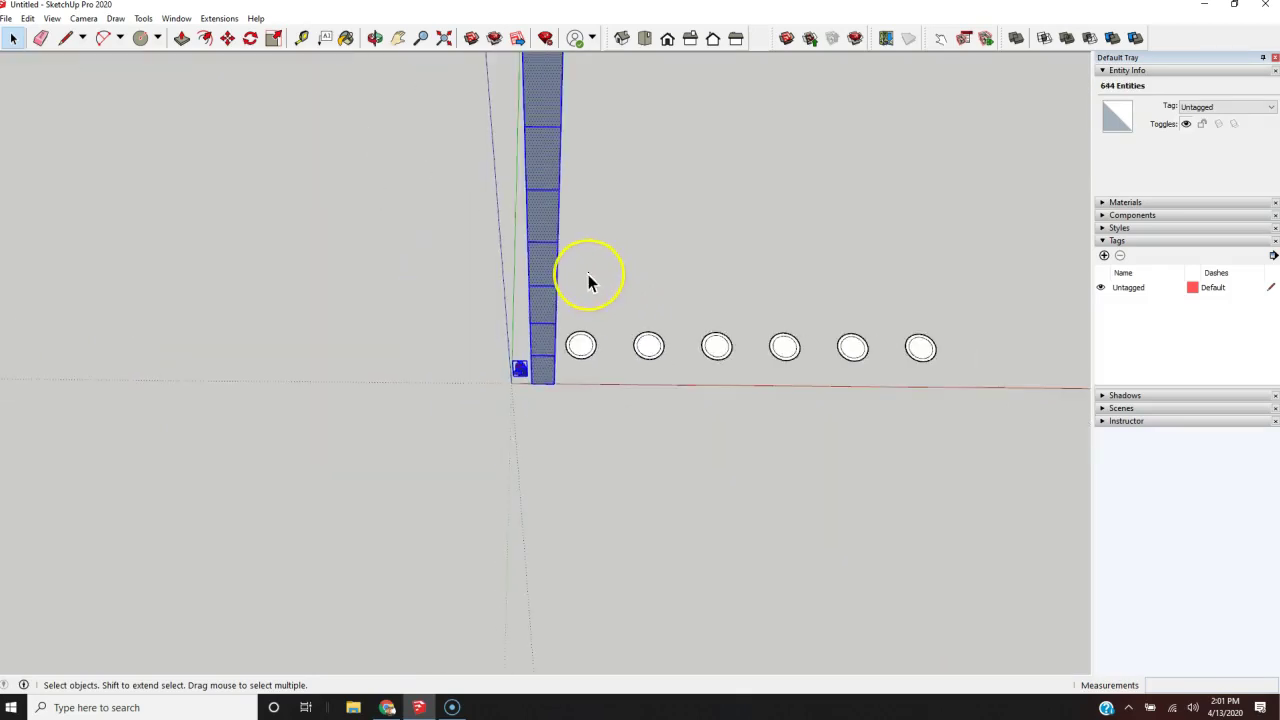
{"action": "scroll", "coordinate": [517, 384], "scroll_direction": "up", "scroll_amount": 5}
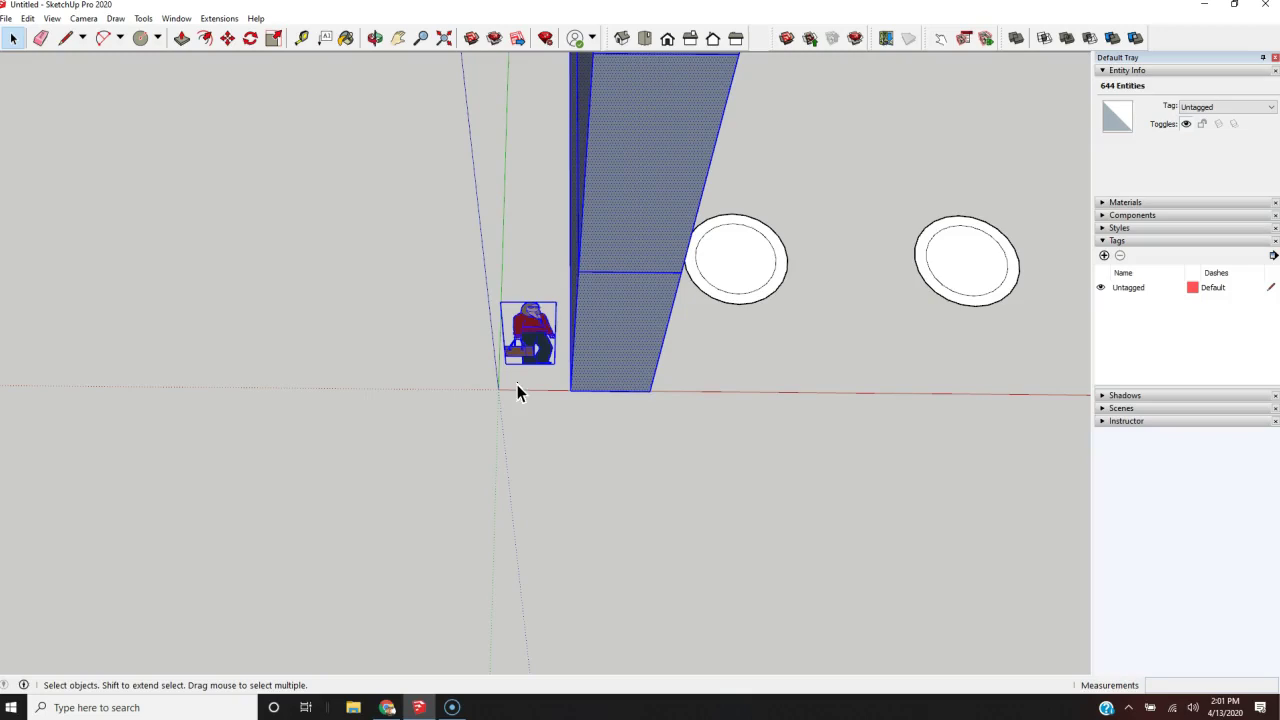
{"action": "left_click_drag", "start_coordinate": [506, 375], "coordinate": [468, 394], "text": "shift"}
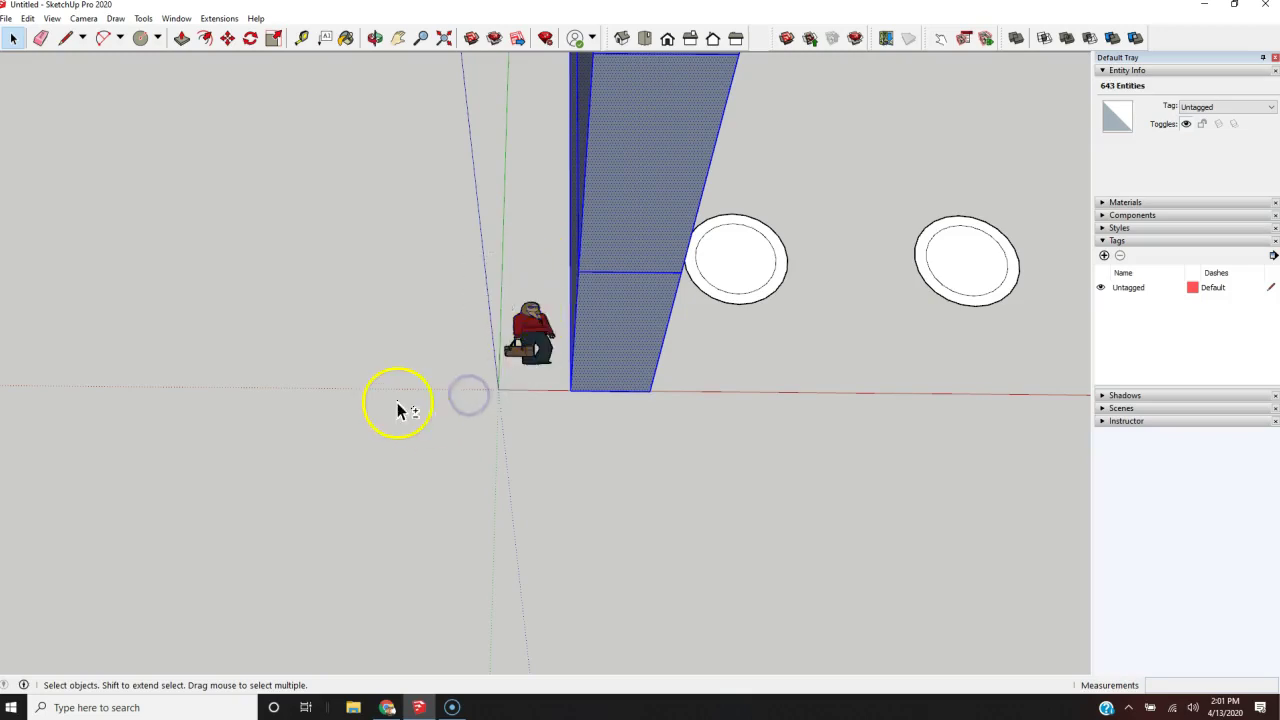
{"action": "scroll", "coordinate": [397, 402], "scroll_direction": "down", "scroll_amount": 4}
- Copy the selected tower edge to edge along the red axis and multiply it into an array of 10 copies
{"action": "key", "text": "m"}
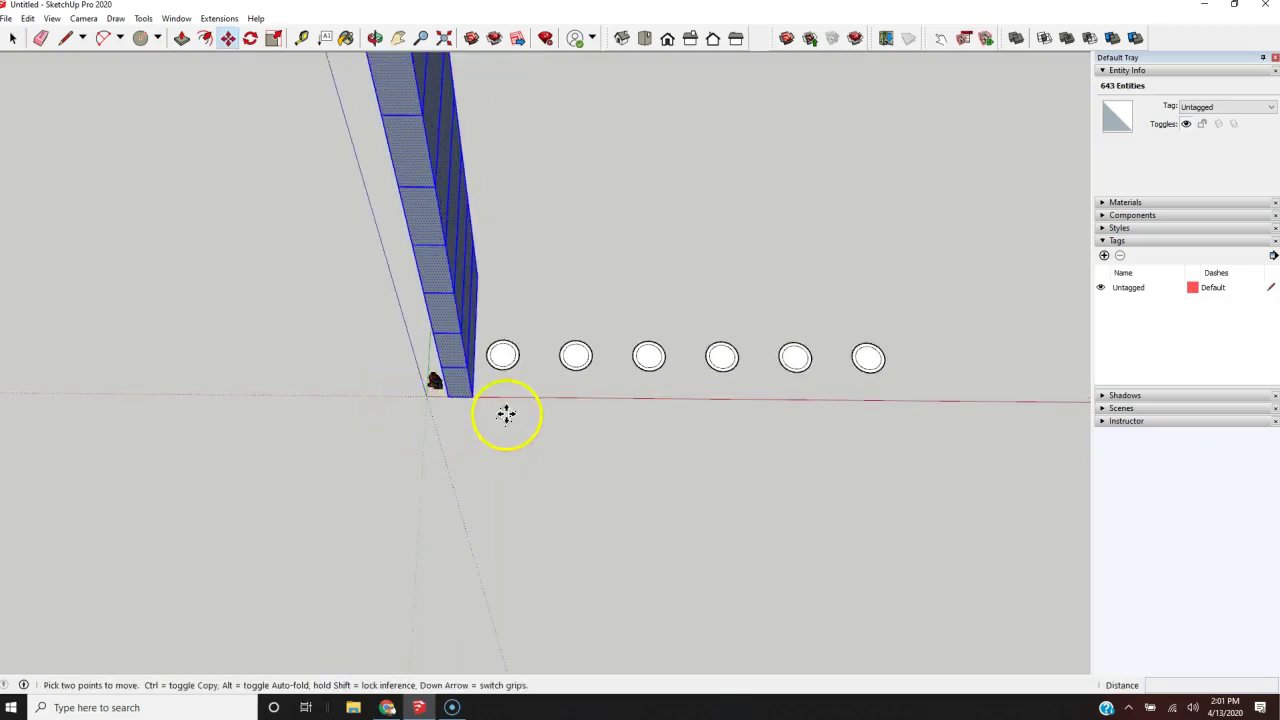
{"action": "left_click", "coordinate": [443, 398]}
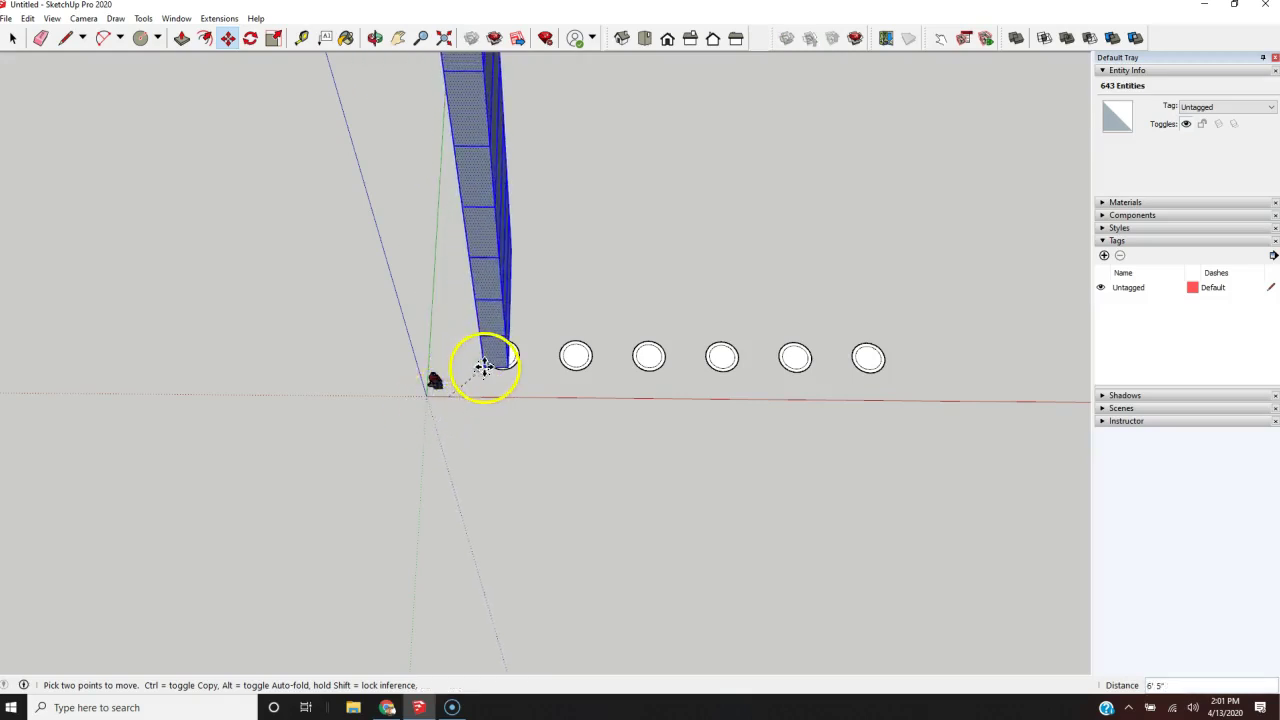
{"action": "key", "text": "ctrl"}
{"action": "left_click", "coordinate": [470, 401]}
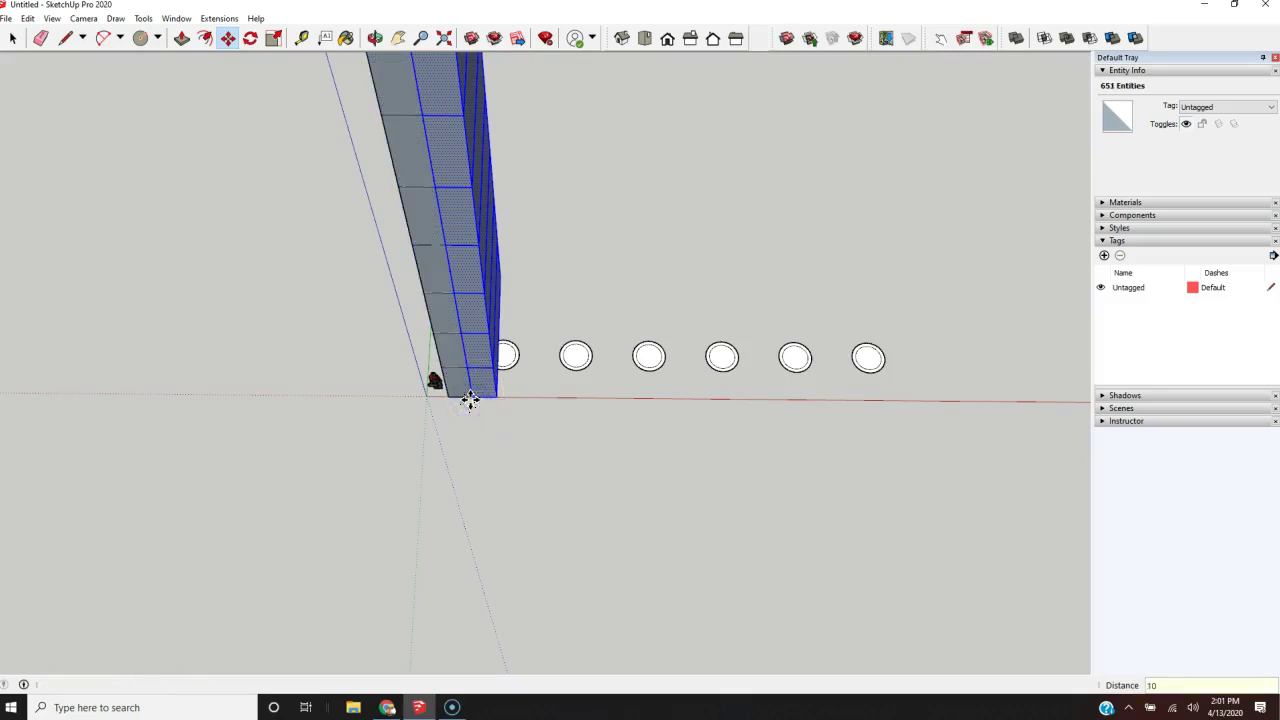
{"action": "key", "text": "Return"}
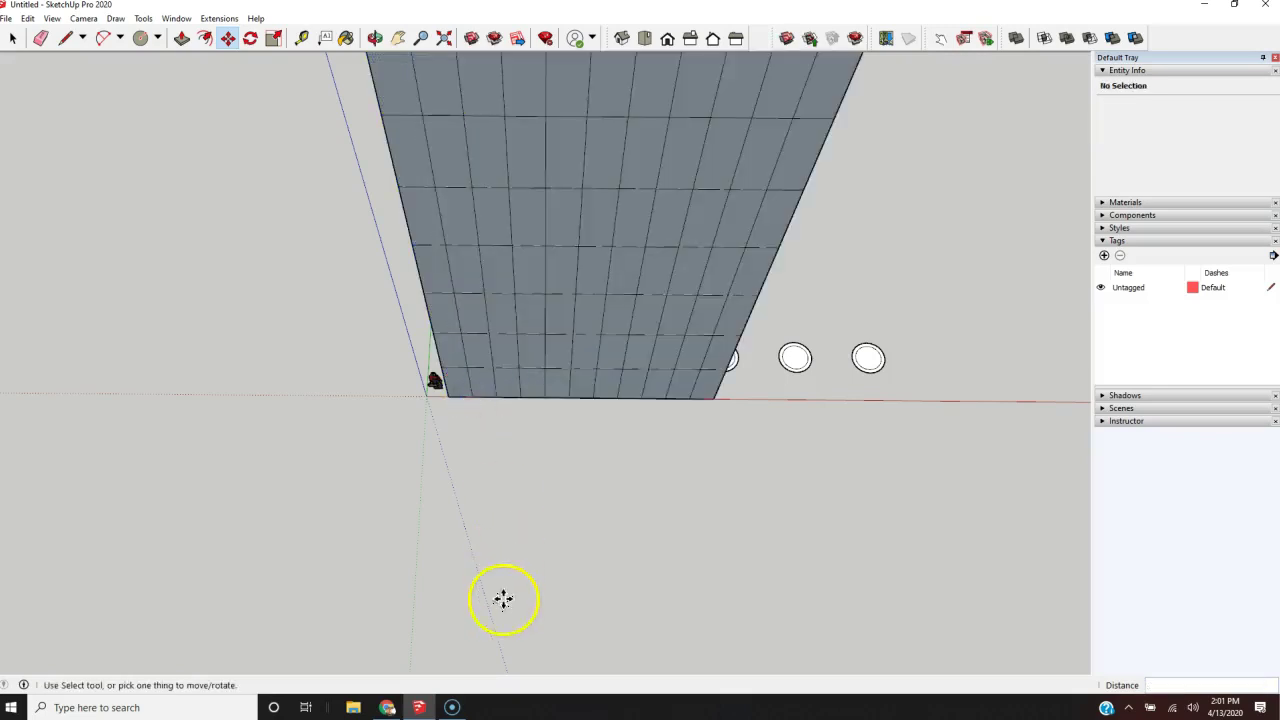
{"action": "scroll", "coordinate": [502, 599], "scroll_direction": "down", "scroll_amount": 5}
{"action": "middle_click_drag", "start_coordinate": [685, 473], "coordinate": [2, 240]}
{"action": "middle_click_drag", "start_coordinate": [709, 363], "coordinate": [1031, 566]}
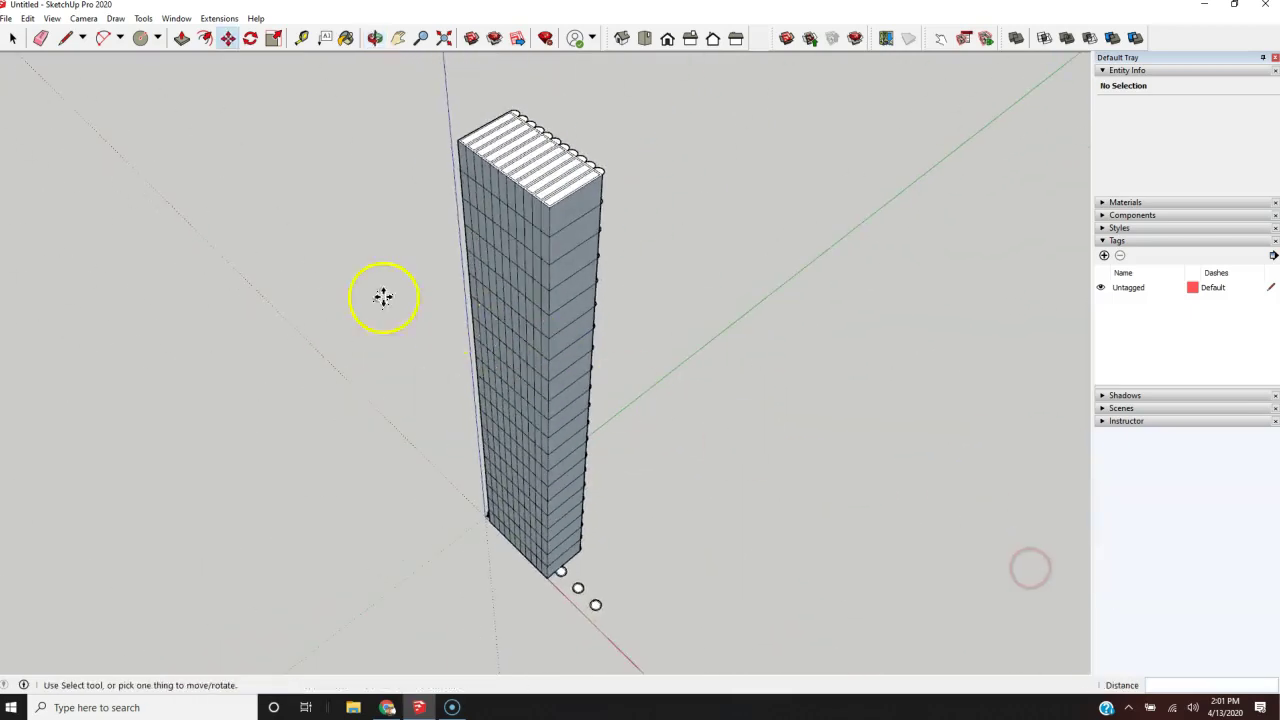
{"action": "scroll", "coordinate": [320, 169], "scroll_direction": "up", "scroll_amount": 3}
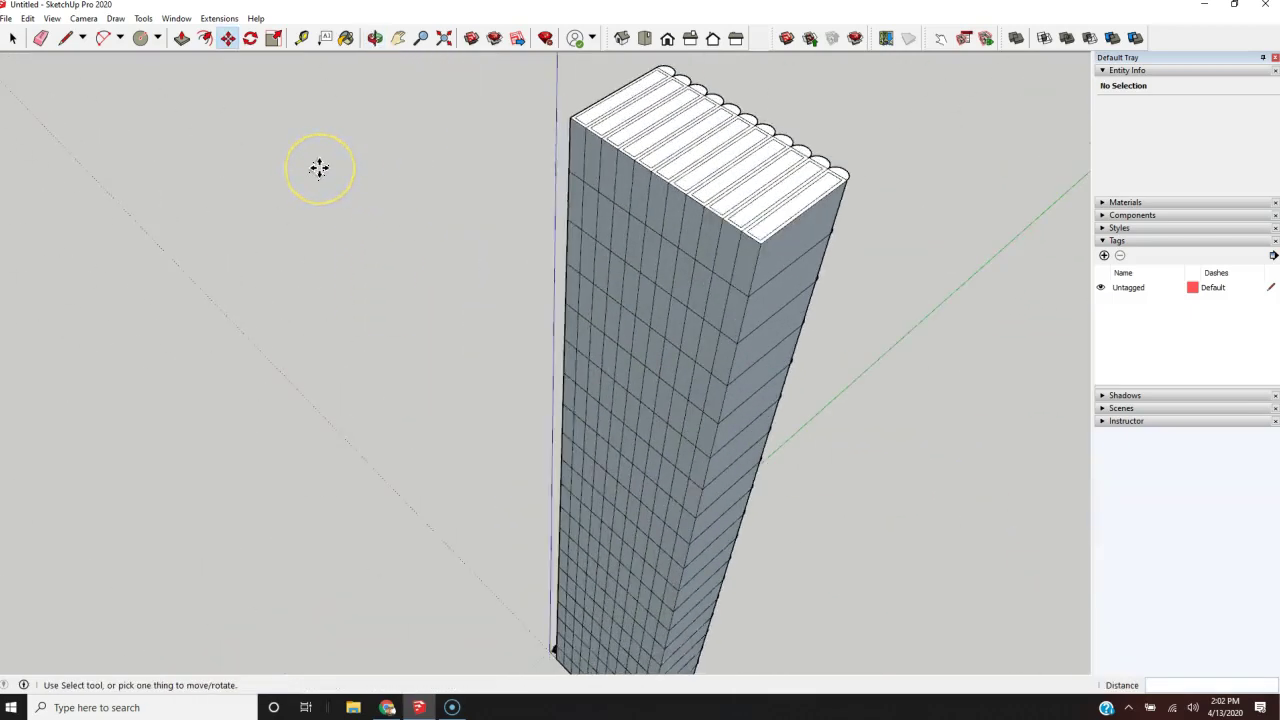
{"action": "scroll", "coordinate": [318, 169], "scroll_direction": "down", "scroll_amount": 5}
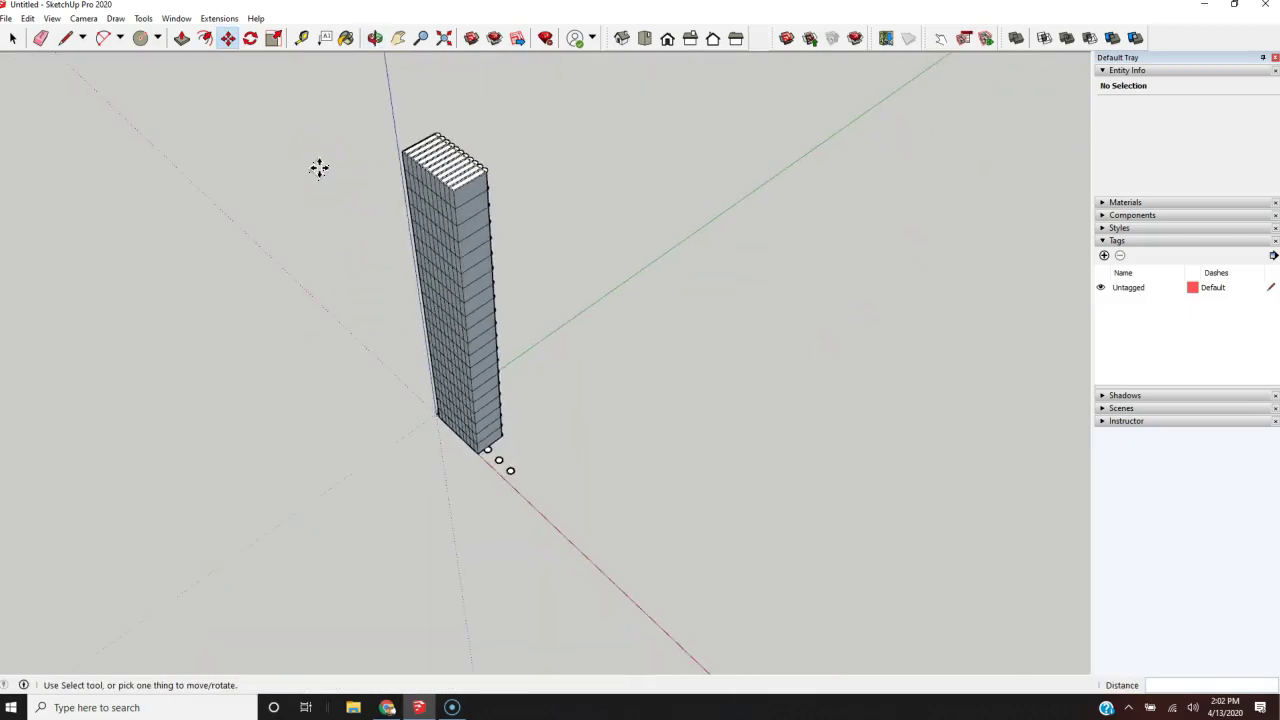
- Draw a square of 15' 4" by 15' 4" with one edge on the red axis, beyond the row of circles
{"action": "left_click", "coordinate": [252, 42]}
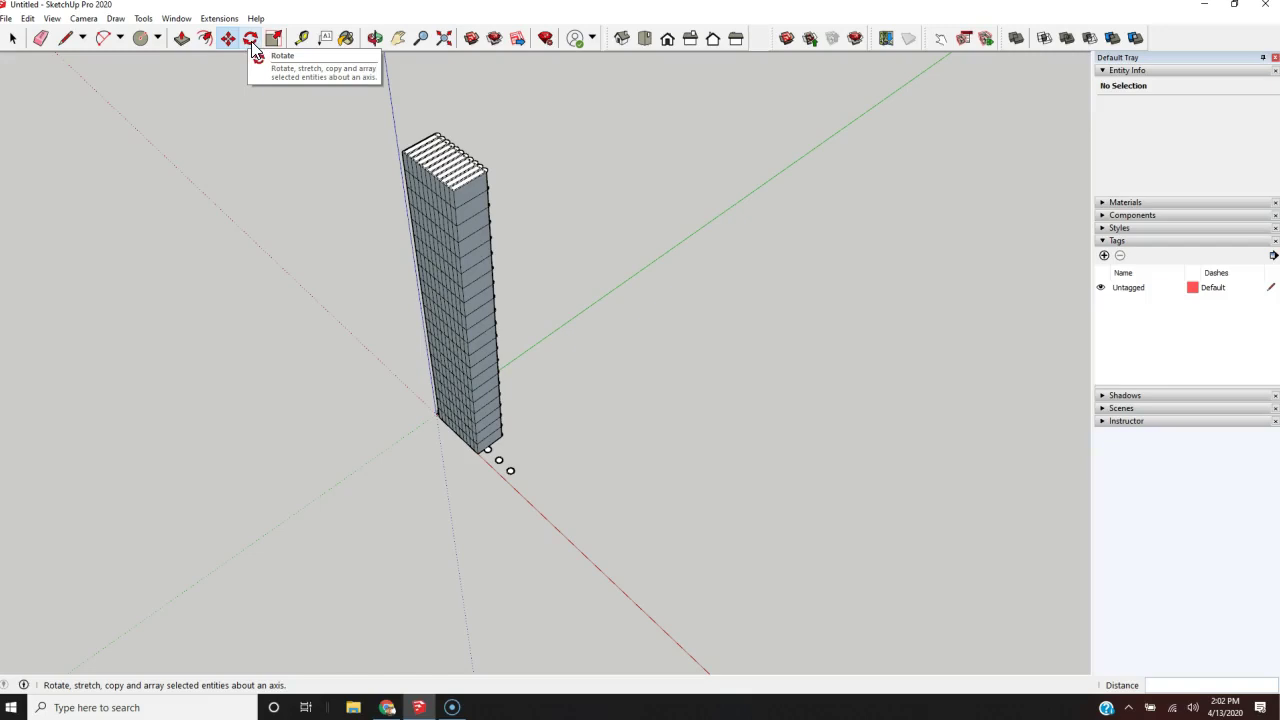
{"action": "left_click", "coordinate": [252, 42]}
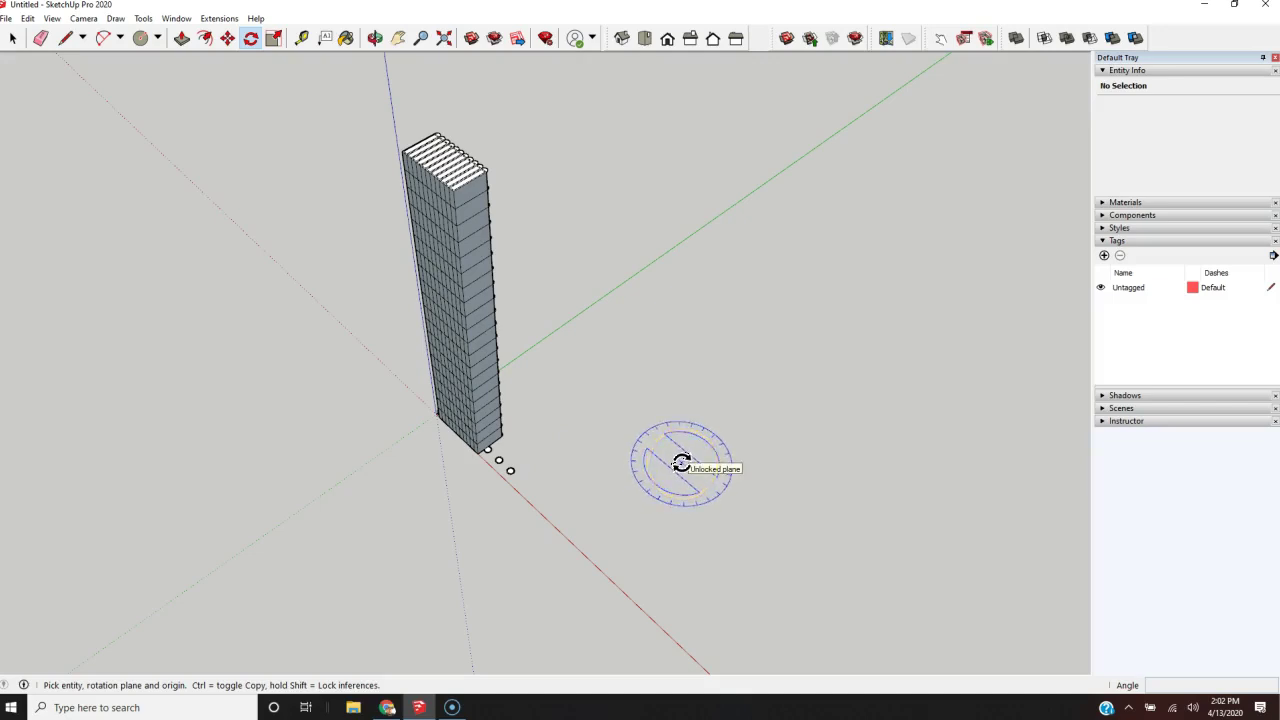
{"action": "key", "text": "r"}
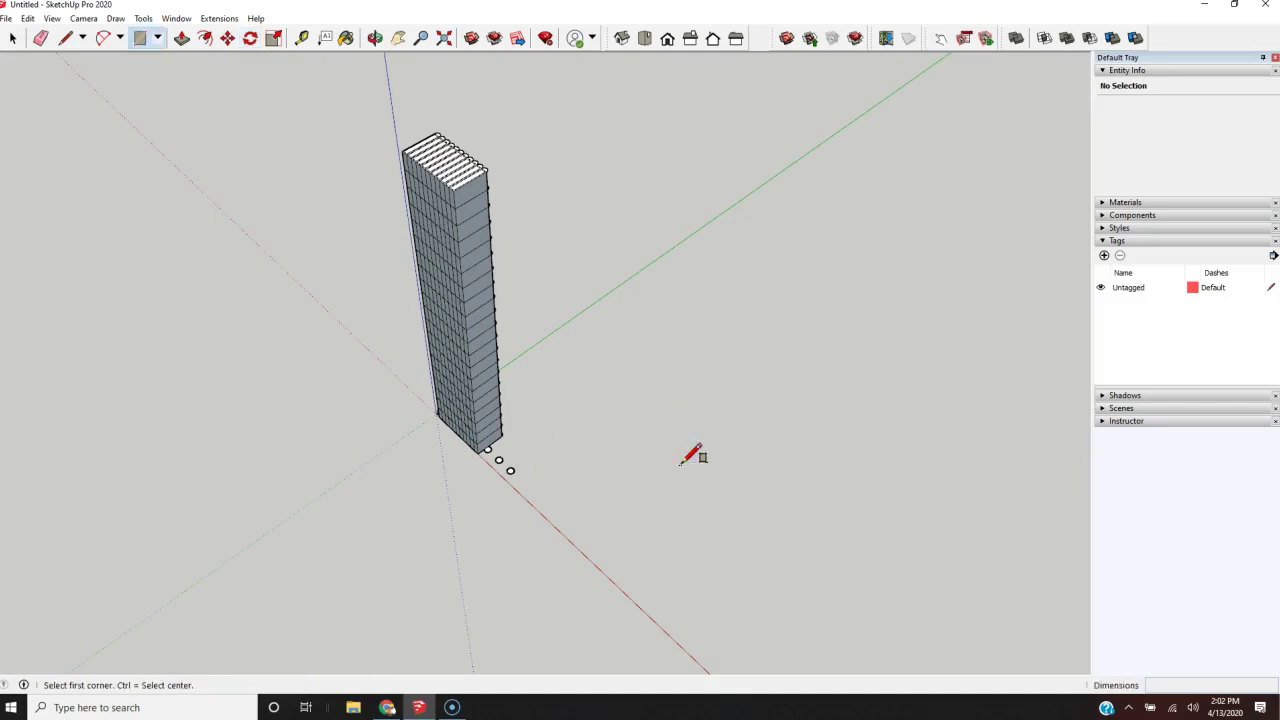
{"action": "left_click", "coordinate": [534, 507]}
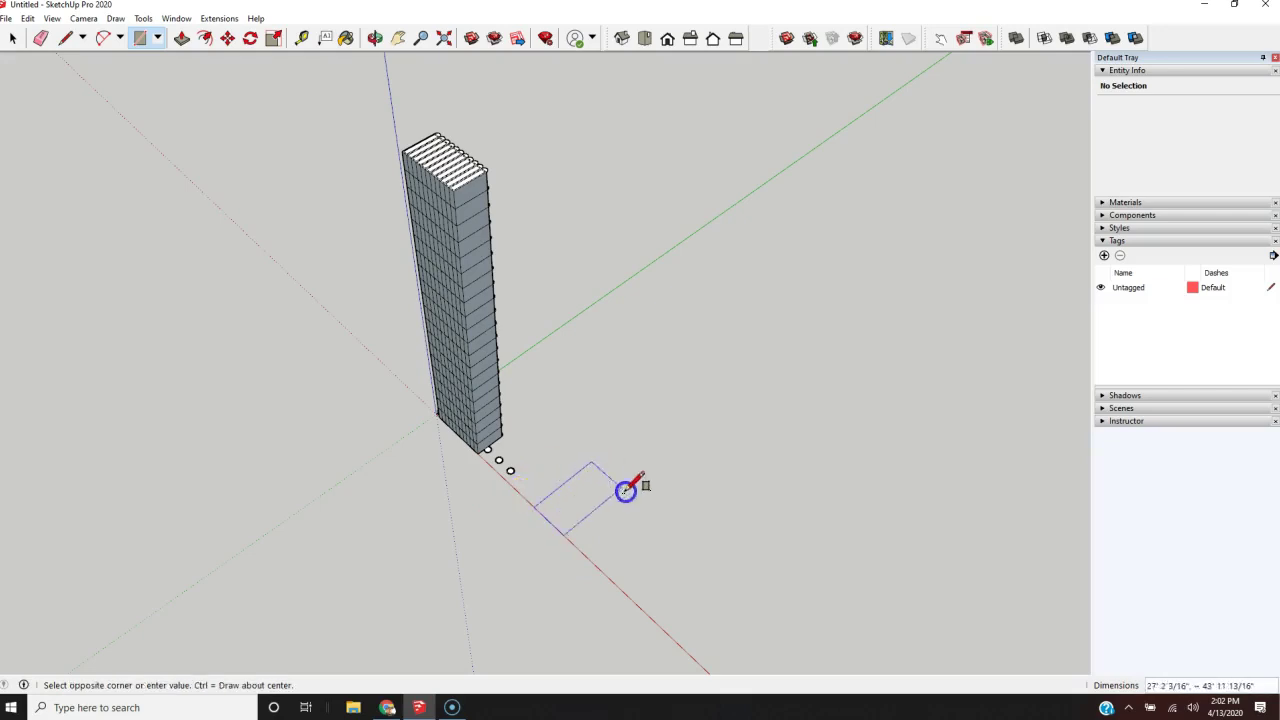
{"action": "left_click", "coordinate": [573, 509]}
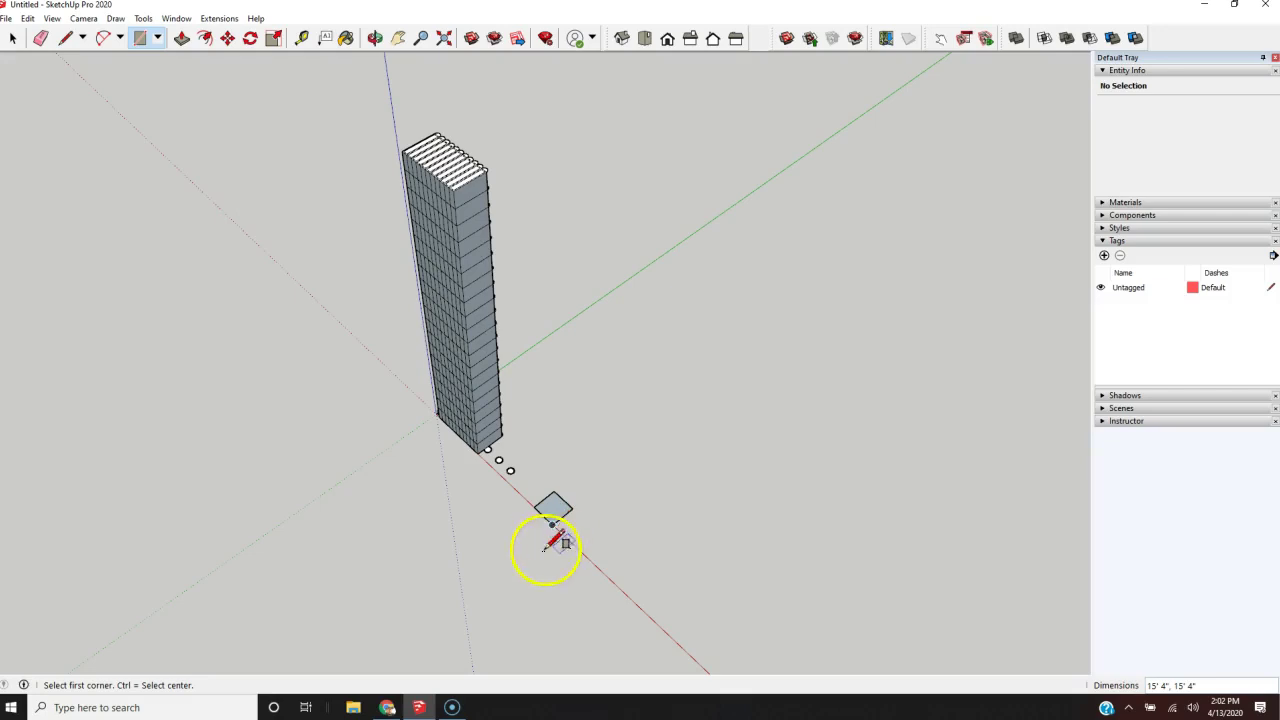
- Push/Pull the new square upwards by about 26 ft to form a box
{"action": "scroll", "coordinate": [551, 540], "scroll_direction": "up", "scroll_amount": 5}
{"action": "key", "text": "p"}
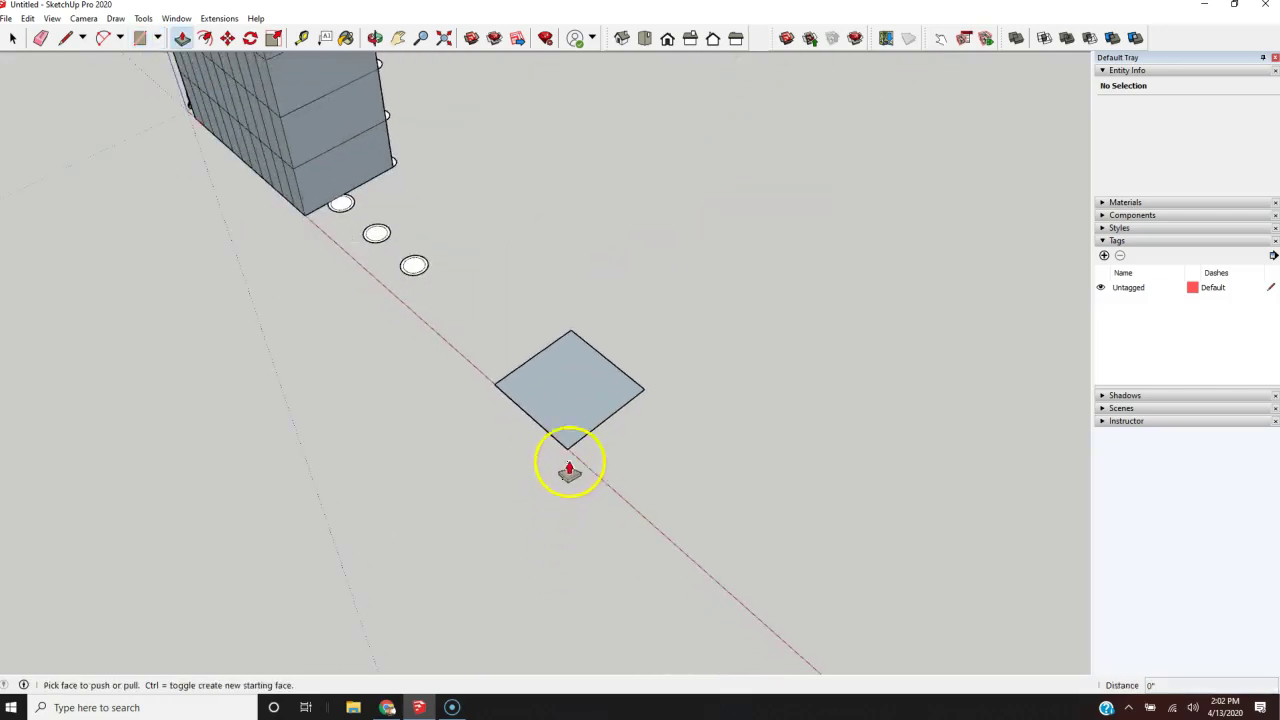
{"action": "left_click", "coordinate": [563, 421]}
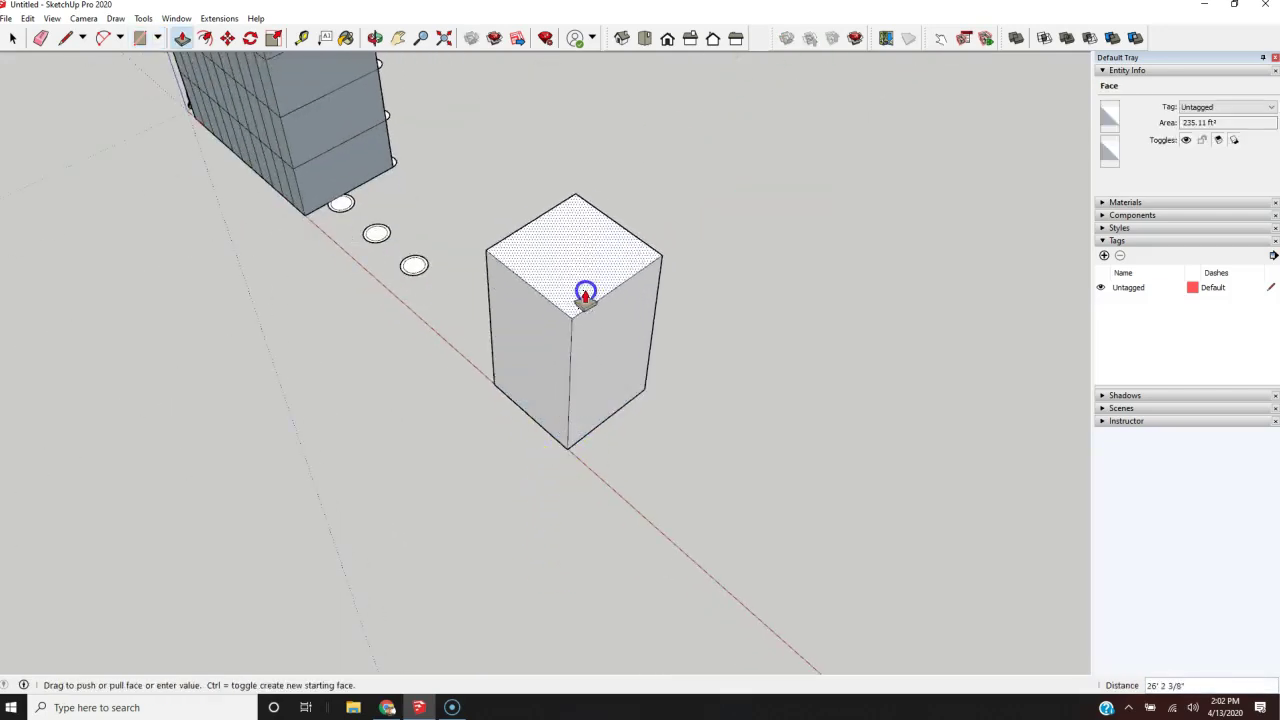
{"action": "left_click", "coordinate": [587, 296]}
{"action": "key", "text": "q"}
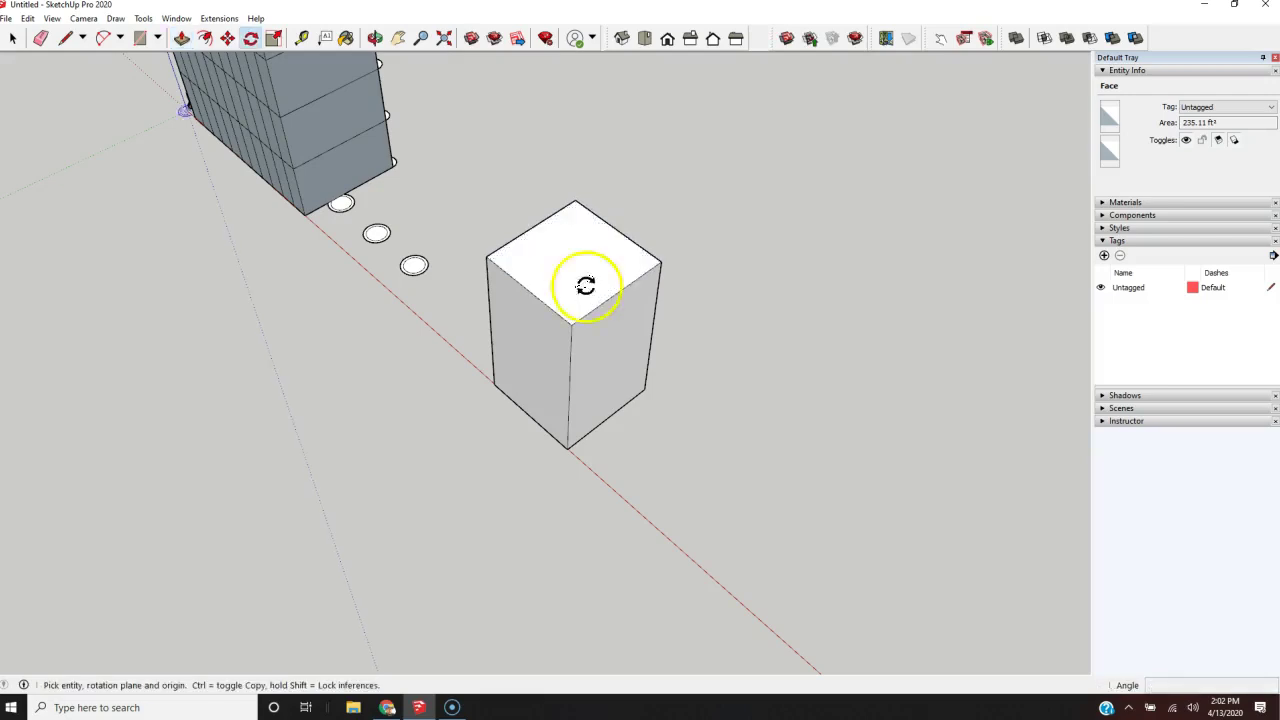
{"action": "middle_click_drag", "start_coordinate": [516, 420], "coordinate": [717, 569]}
{"action": "key", "text": "space"}
{"action": "left_click_drag", "start_coordinate": [737, 321], "coordinate": [529, 480]}
{"action": "middle_click_drag", "start_coordinate": [723, 509], "coordinate": [491, 340]}
{"action": "key", "text": "q"}
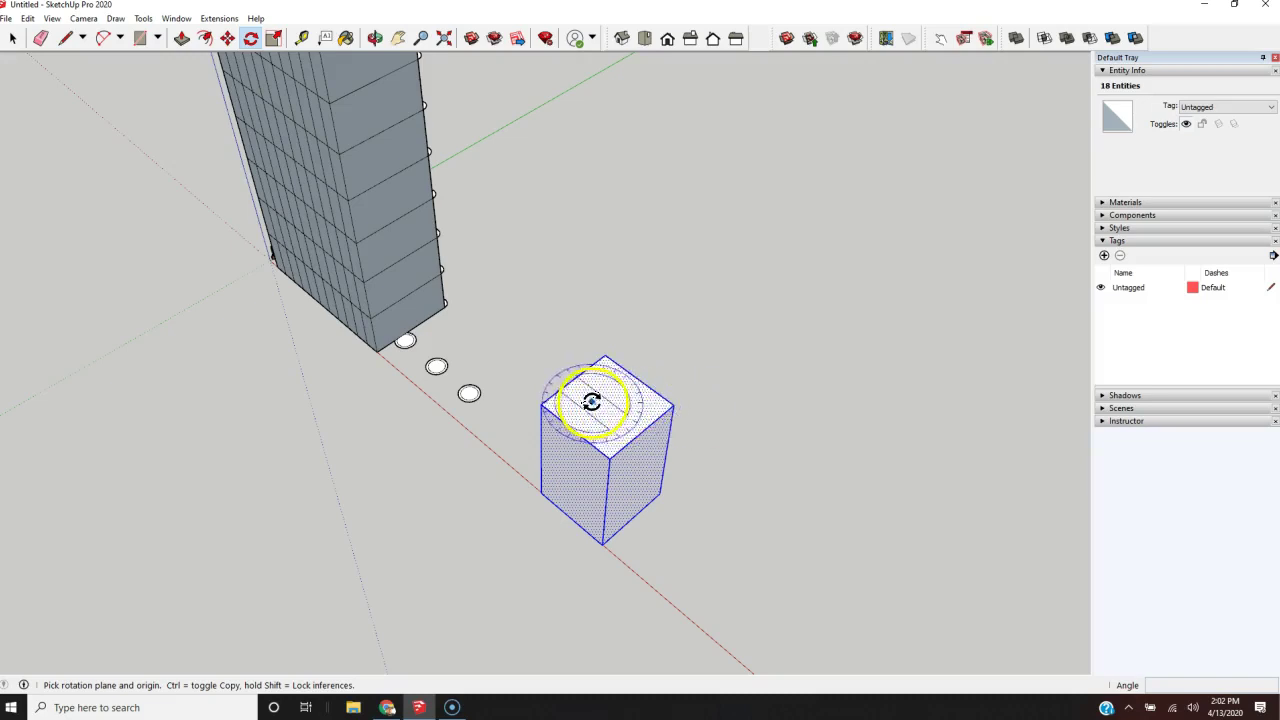
- Draw a diagonal line across the box's top face between two opposite corners
{"action": "key", "text": "l"}
{"action": "left_click", "coordinate": [540, 404]}
{"action": "left_click", "coordinate": [674, 403]}
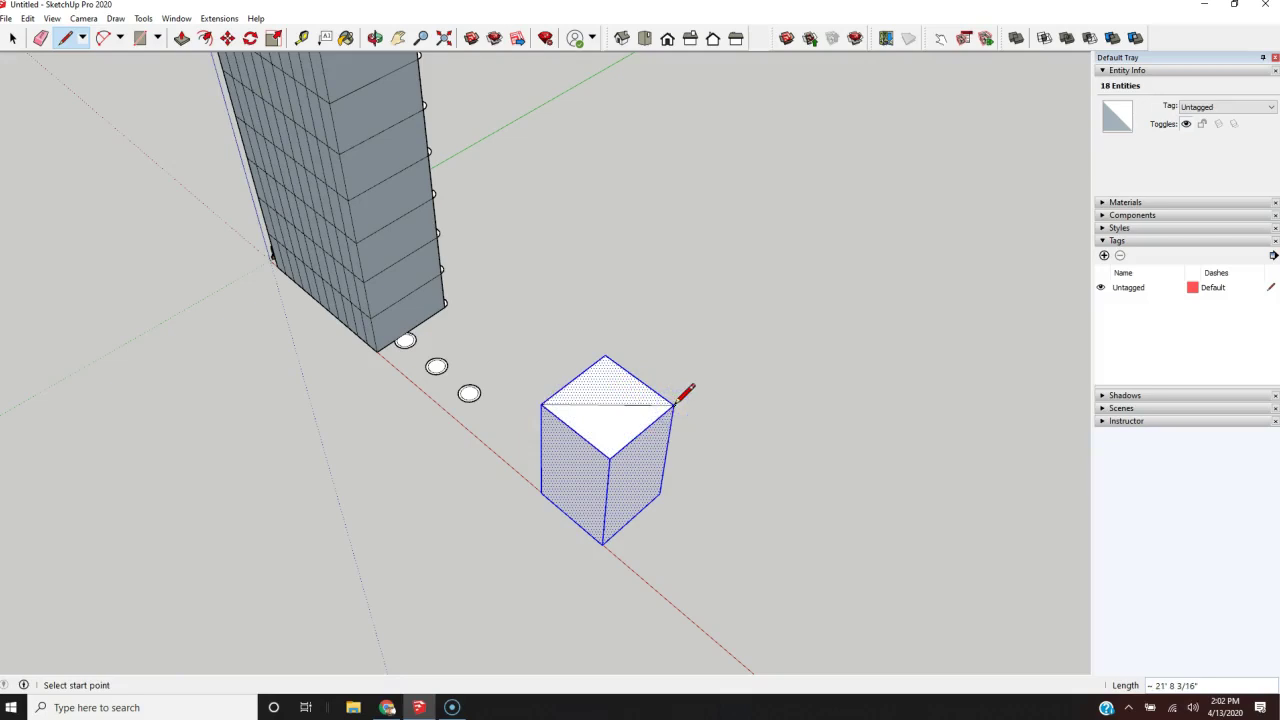
- Select the entire box together with its top diagonal, ready for rotating
{"action": "key", "text": "space"}
{"action": "left_click_drag", "start_coordinate": [749, 320], "coordinate": [526, 574]}
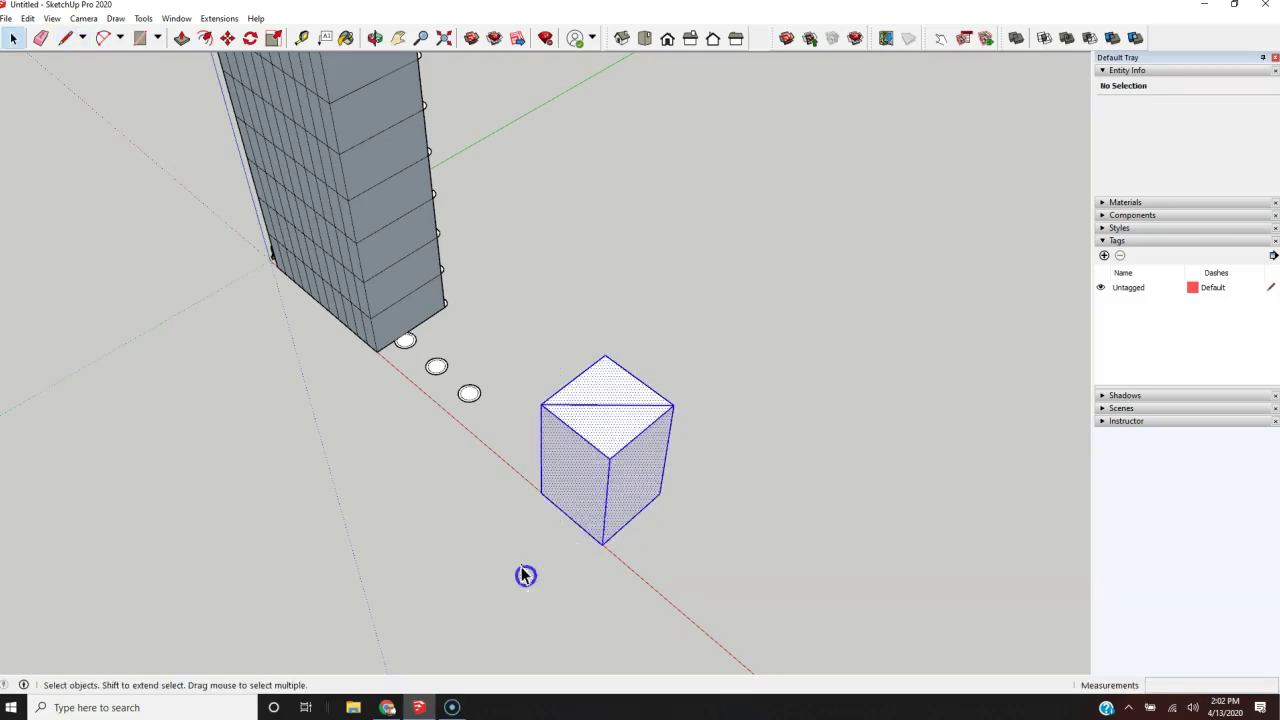
{"action": "middle_click_drag", "start_coordinate": [566, 509], "coordinate": [574, 497]}
{"action": "key", "text": "q"}
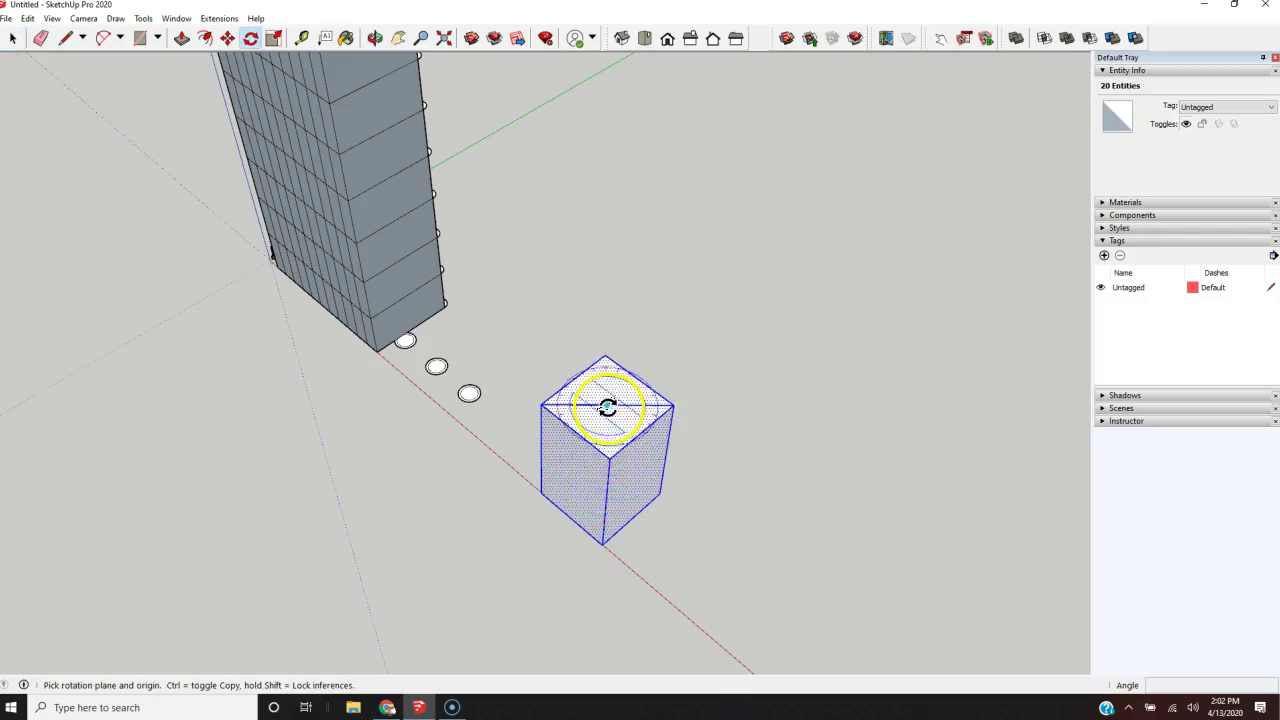
{"action": "left_click_drag", "start_coordinate": [607, 407], "coordinate": [633, 381]}
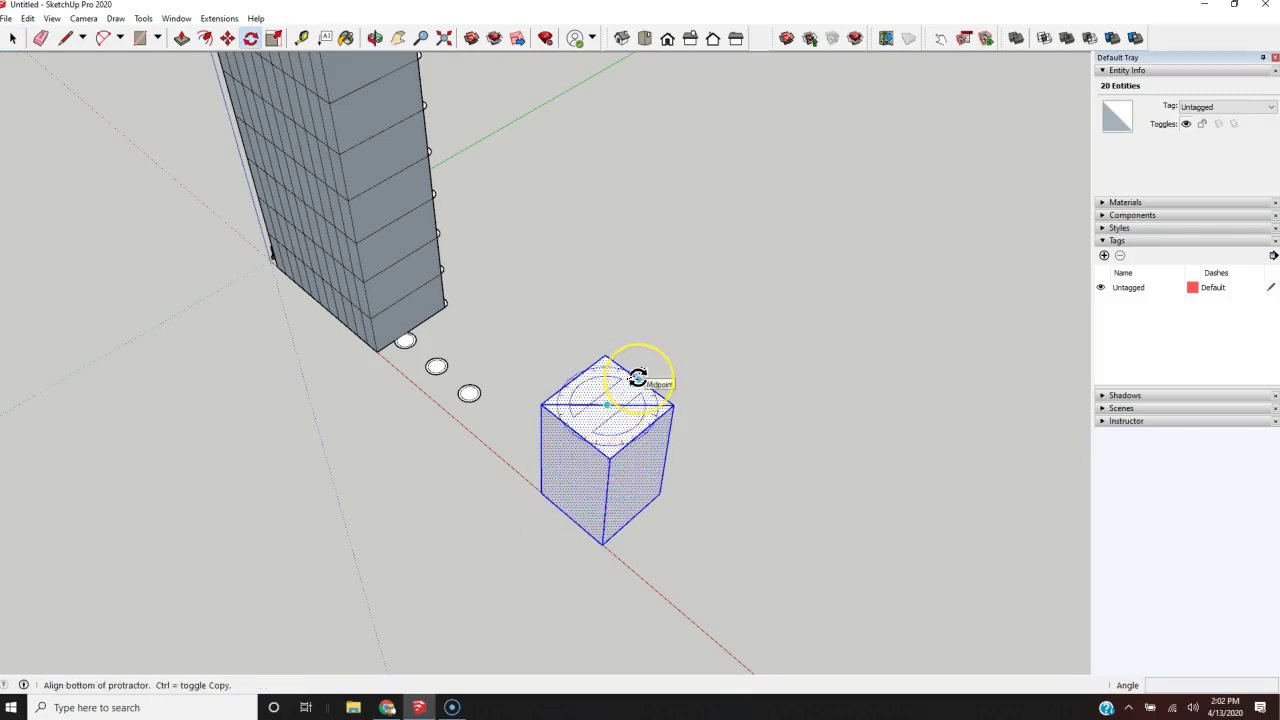
{"action": "left_click", "coordinate": [603, 358]}
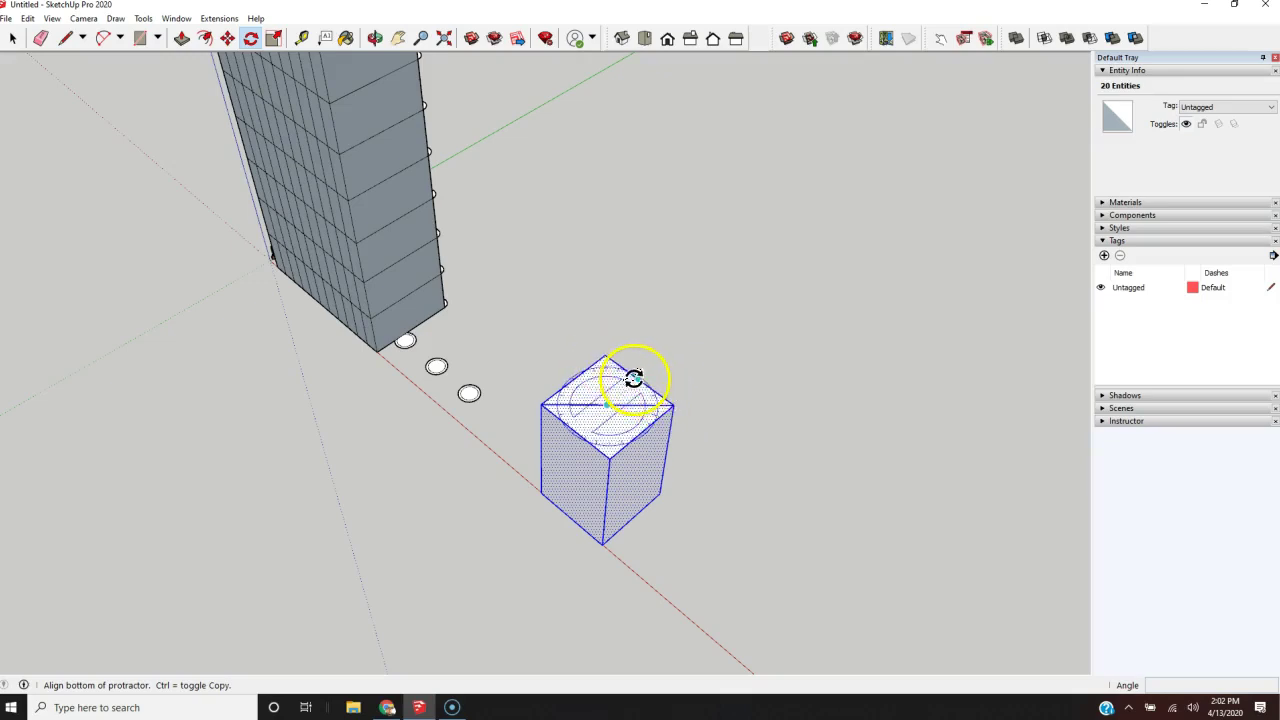
{"action": "left_click", "coordinate": [640, 376]}
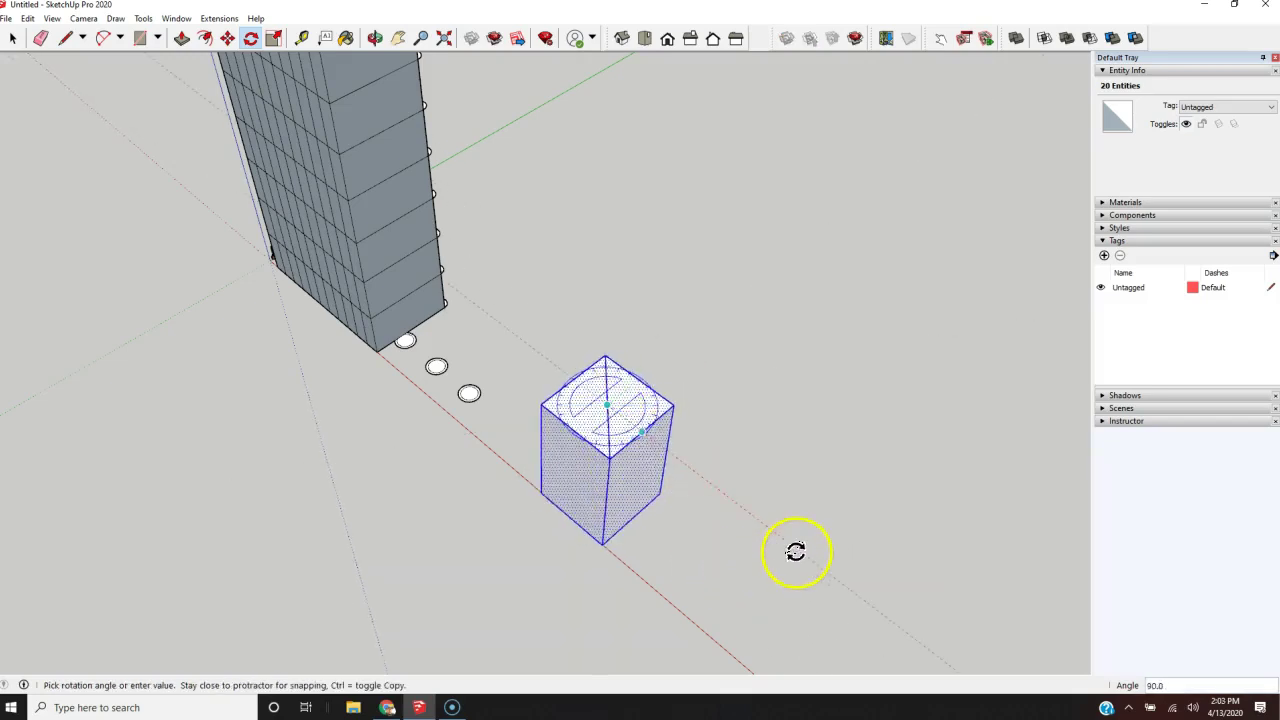
{"action": "left_click_drag", "start_coordinate": [799, 543], "coordinate": [818, 564]}
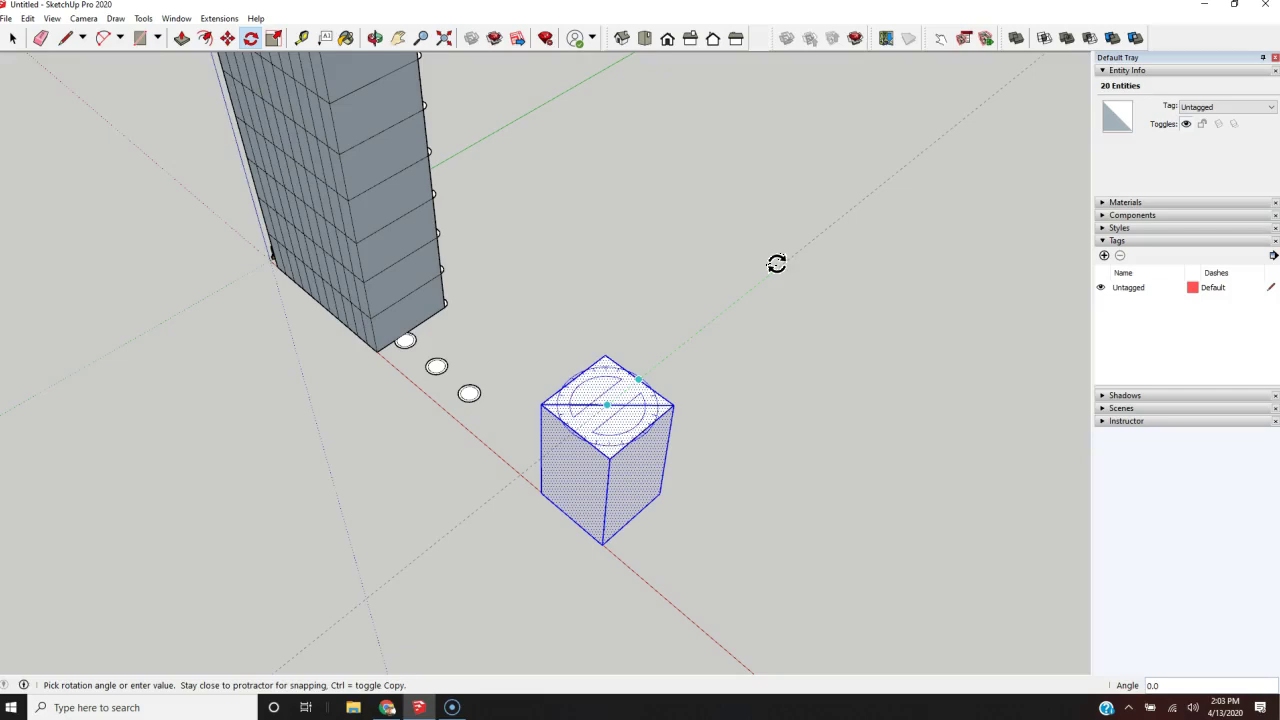
{"action": "key", "text": "Escape"}
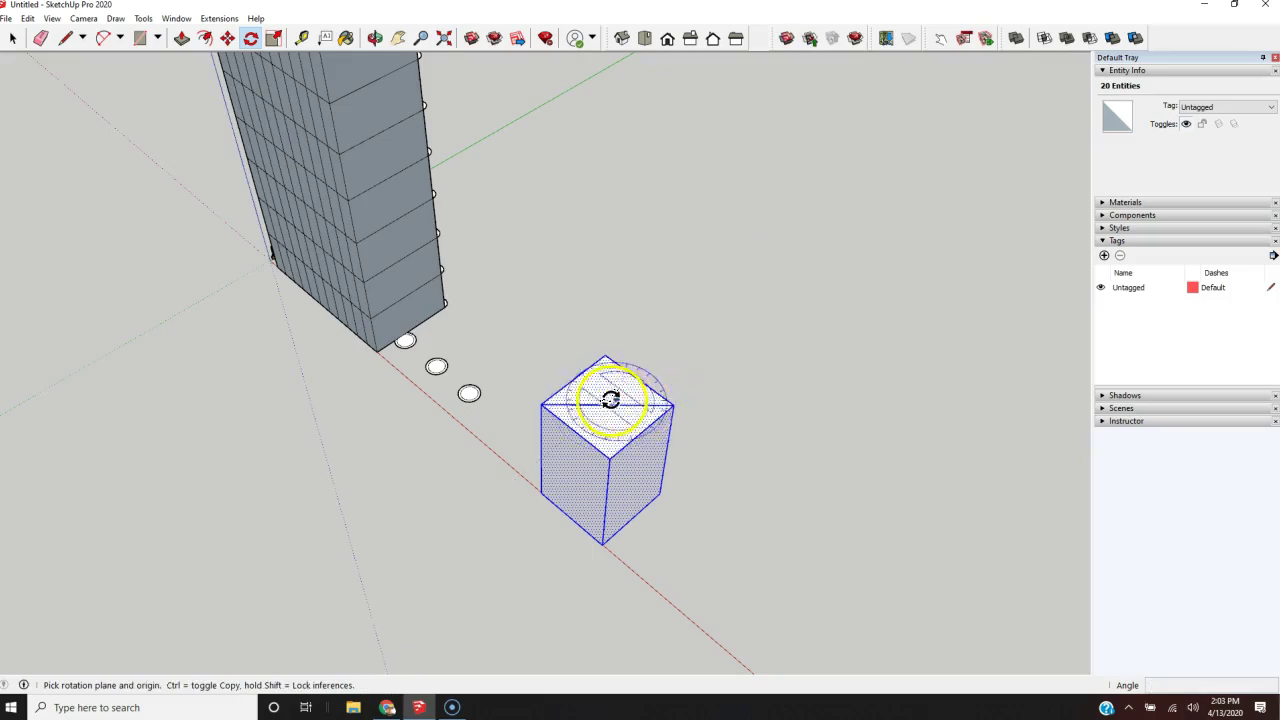
- Rotate the box 45 degrees about the midpoint of its top diagonal, using the diagonal's end corner as reference
{"action": "left_click_drag", "start_coordinate": [606, 405], "coordinate": [678, 403]}
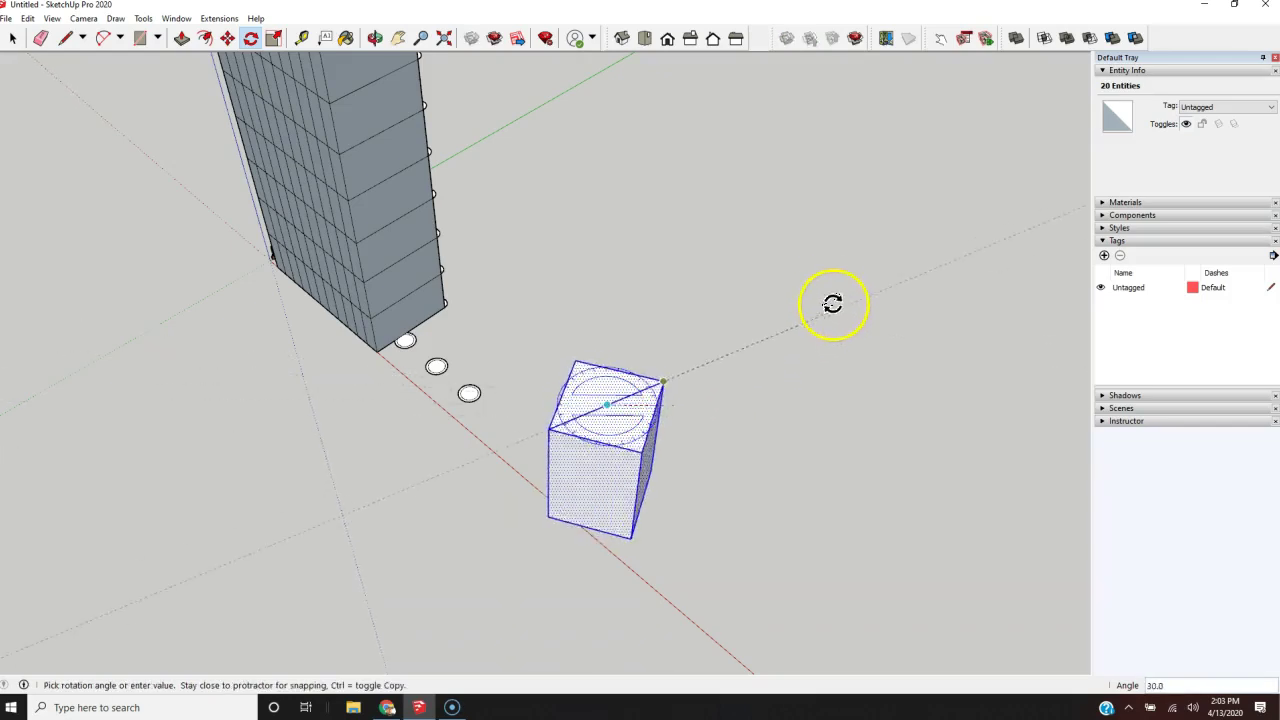
{"action": "left_click", "coordinate": [816, 236]}
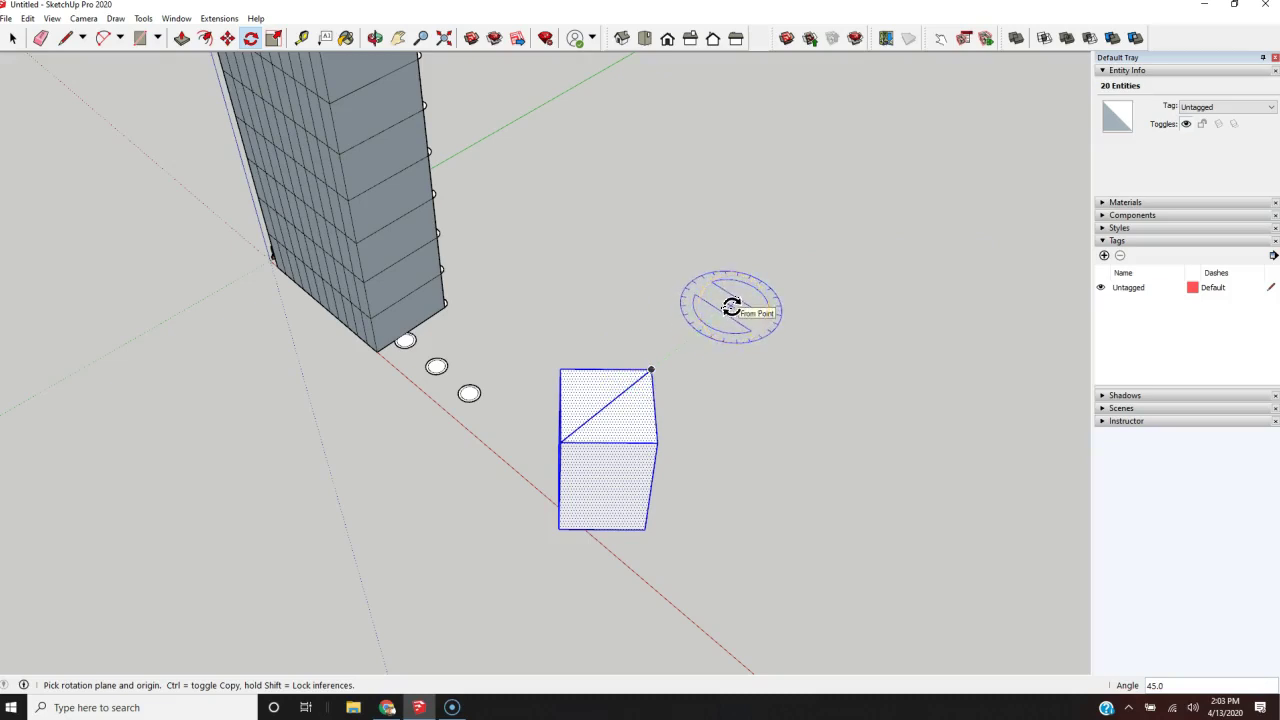
- Rotate-copy the box 45 degrees about a point outside it, in line with its top diagonal, and multiply the copy 10x into a ring
{"action": "left_click", "coordinate": [732, 307]}
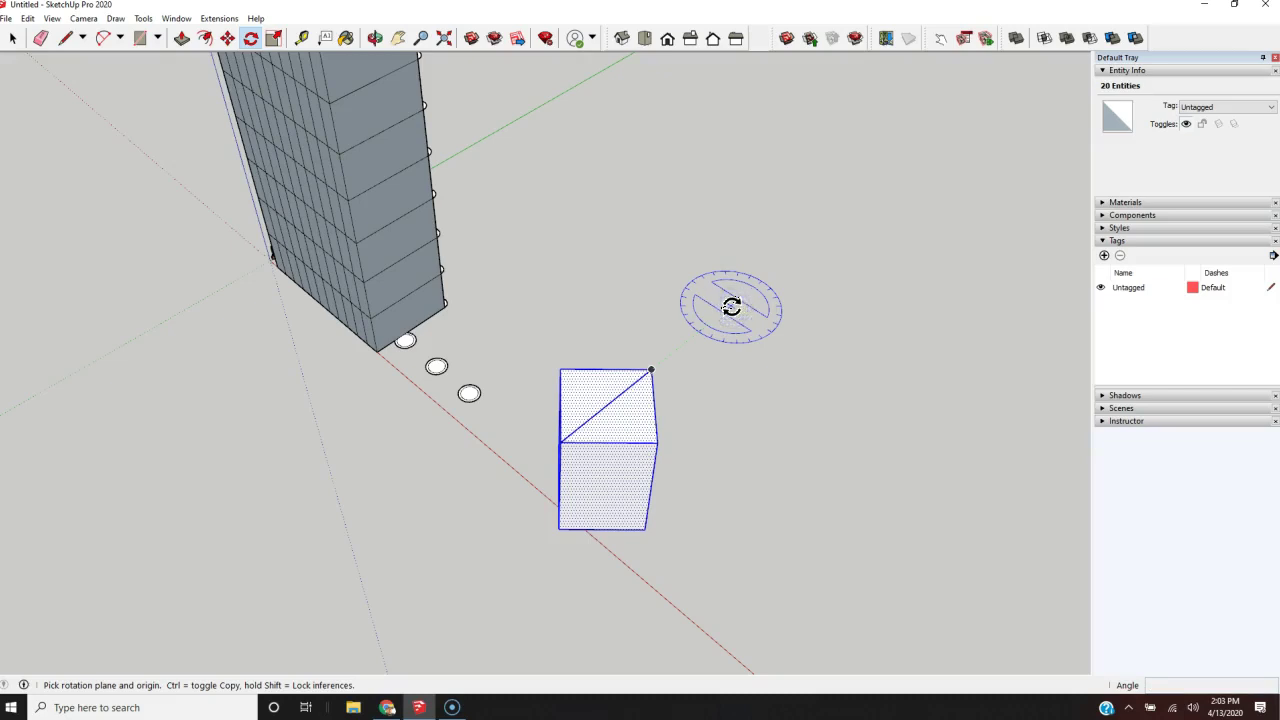
{"action": "left_click", "coordinate": [732, 307]}
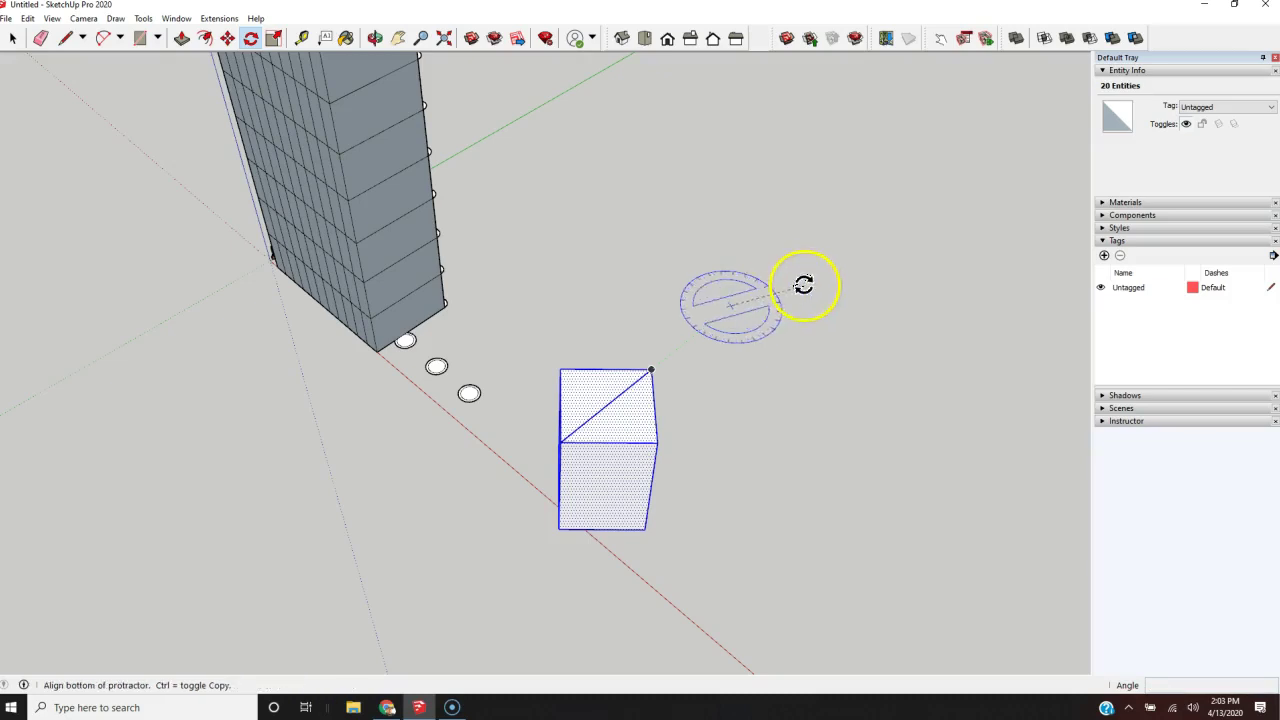
{"action": "left_click", "coordinate": [551, 452]}
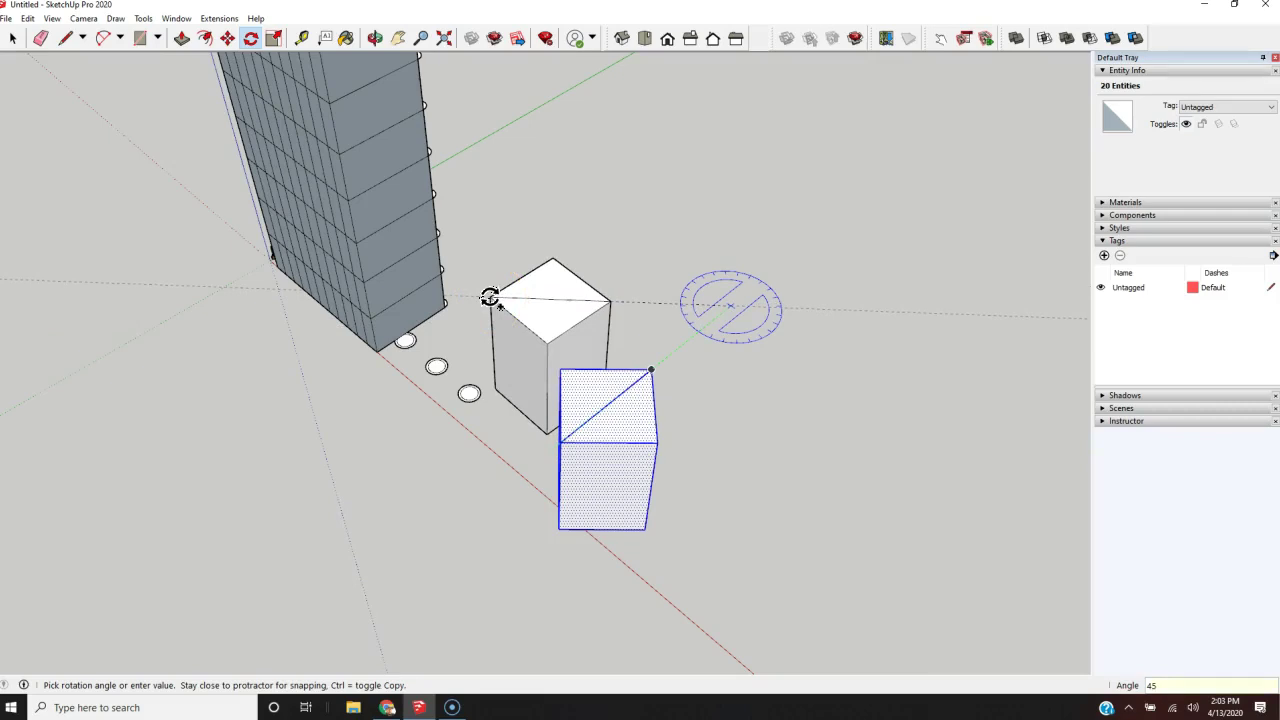
{"action": "key", "text": "Return"}
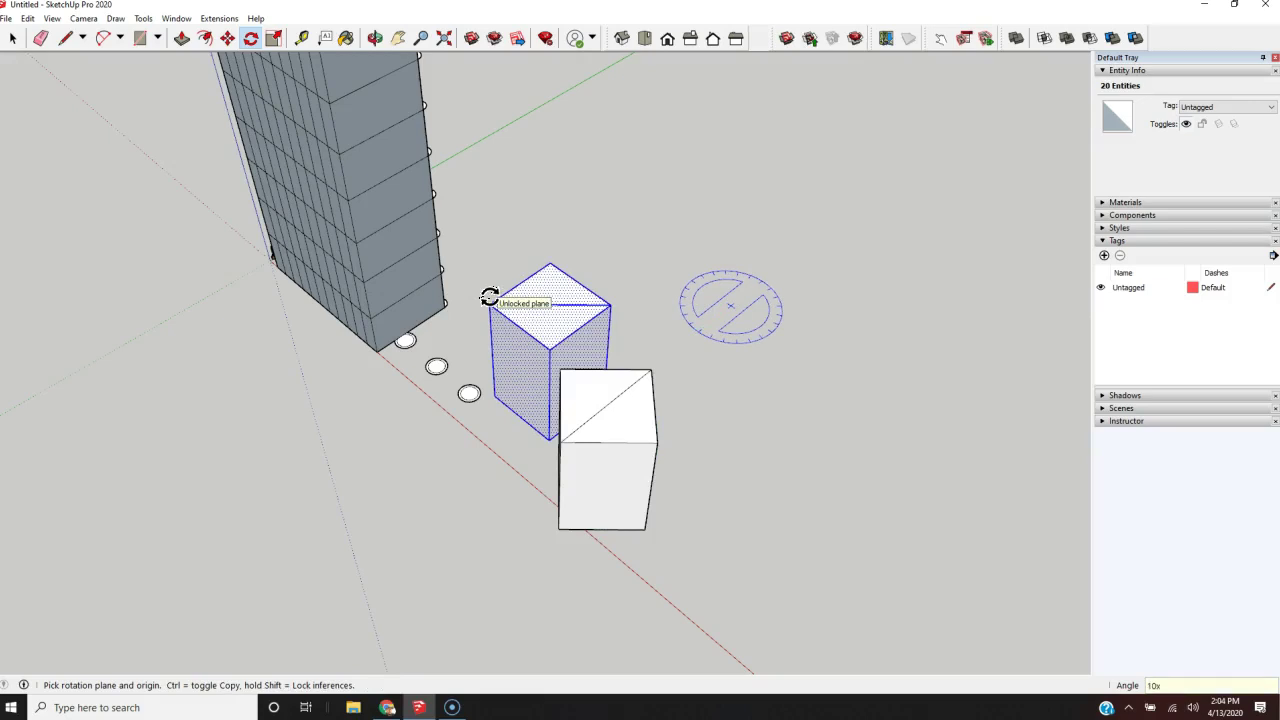
{"action": "type", "text": "10x"}
{"action": "key", "text": "Return"}
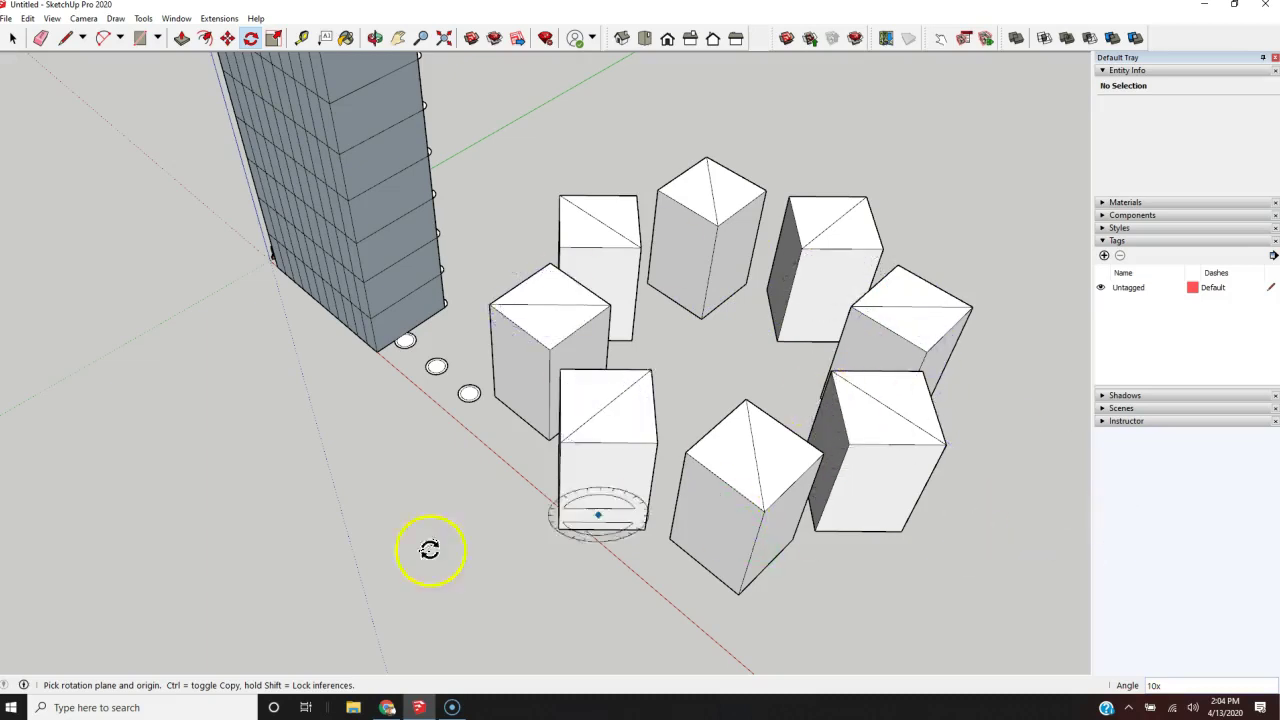
- Examine the ring of rotated box copies beside the tower from several angles
{"action": "scroll", "coordinate": [423, 466], "scroll_direction": "down", "scroll_amount": 2}
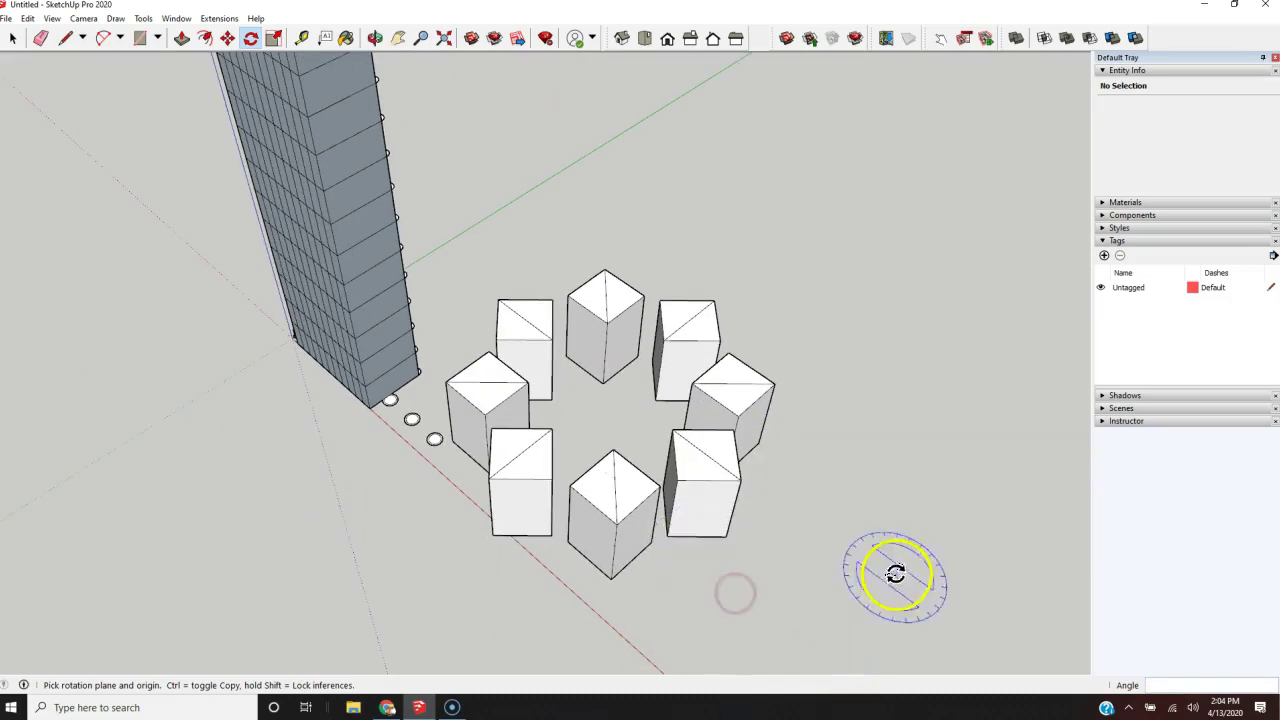
{"action": "middle_click_drag", "start_coordinate": [900, 548], "coordinate": [1112, 483]}
{"action": "key", "text": "space"}
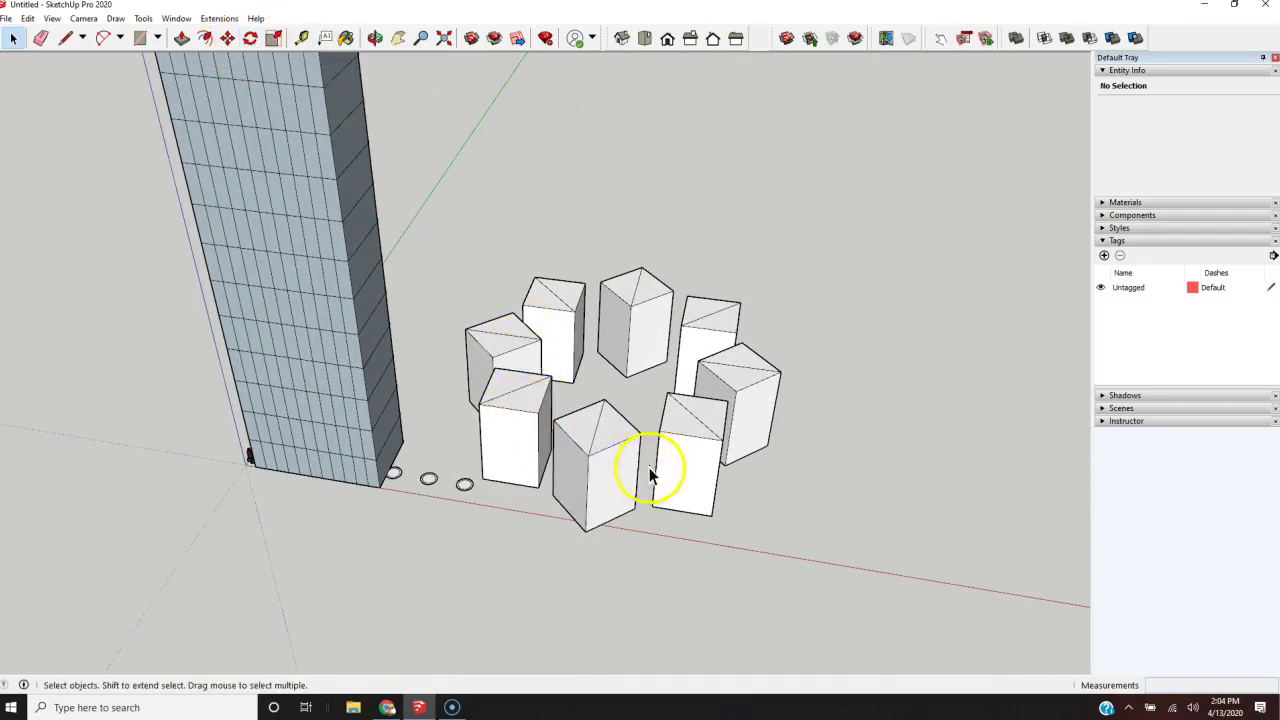
{"action": "middle_click_drag", "start_coordinate": [651, 466], "coordinate": [741, 284]}
{"action": "key", "text": "space"}
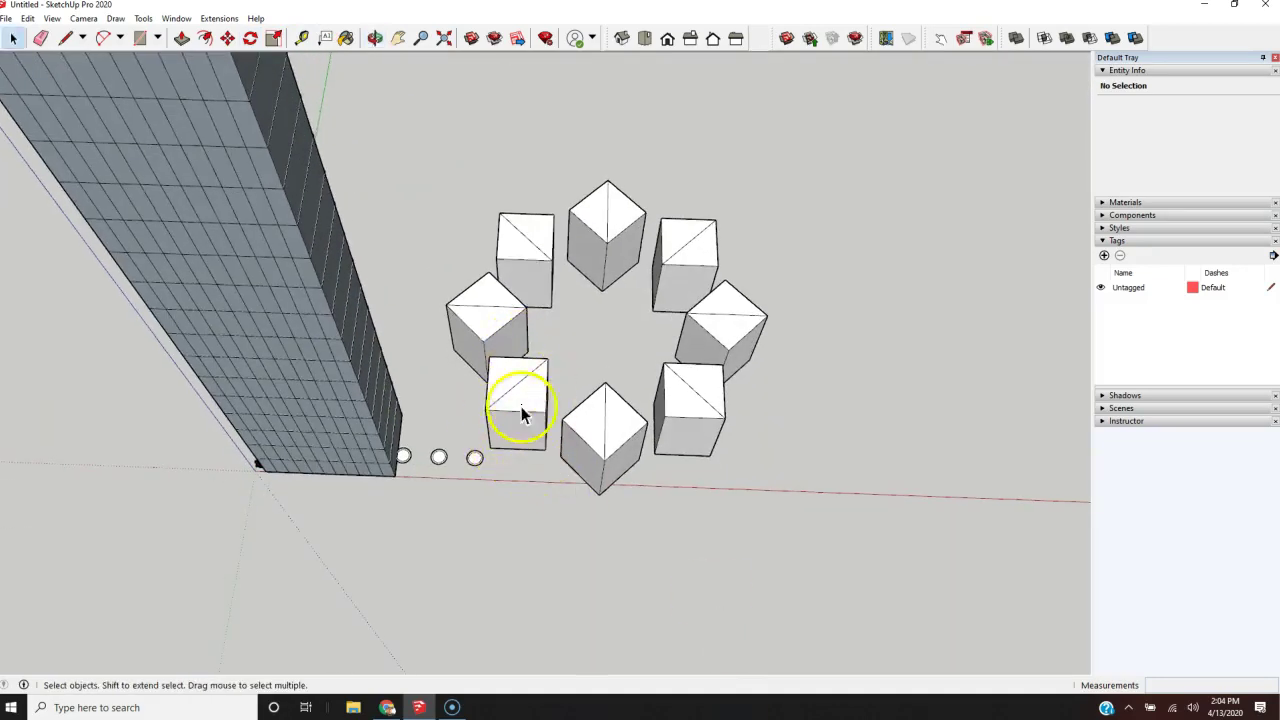
{"action": "scroll", "coordinate": [515, 404], "scroll_direction": "down", "scroll_amount": 2}
{"action": "middle_click_drag", "start_coordinate": [676, 450], "coordinate": [433, 338]}
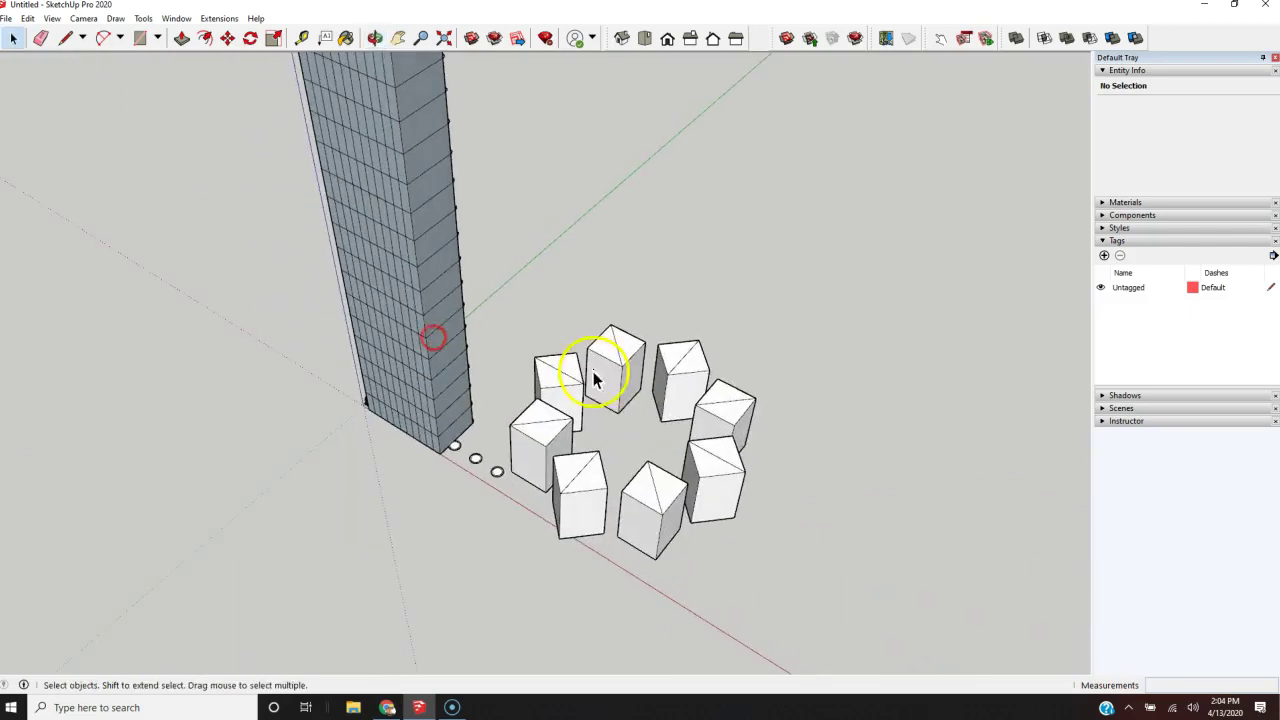
{"action": "scroll", "coordinate": [706, 486], "scroll_direction": "up", "scroll_amount": 4}
{"action": "scroll", "coordinate": [401, 405], "scroll_direction": "down", "scroll_amount": 2}
{"action": "scroll", "coordinate": [507, 473], "scroll_direction": "down", "scroll_amount": 1}
{"action": "mouse_move", "coordinate": [507, 481]}
{"action": "middle_mouse_down"}
{"action": "mouse_move", "coordinate": [557, 514]}
{"action": "mouse_move", "coordinate": [530, 492]}
{"action": "middle_mouse_up"}
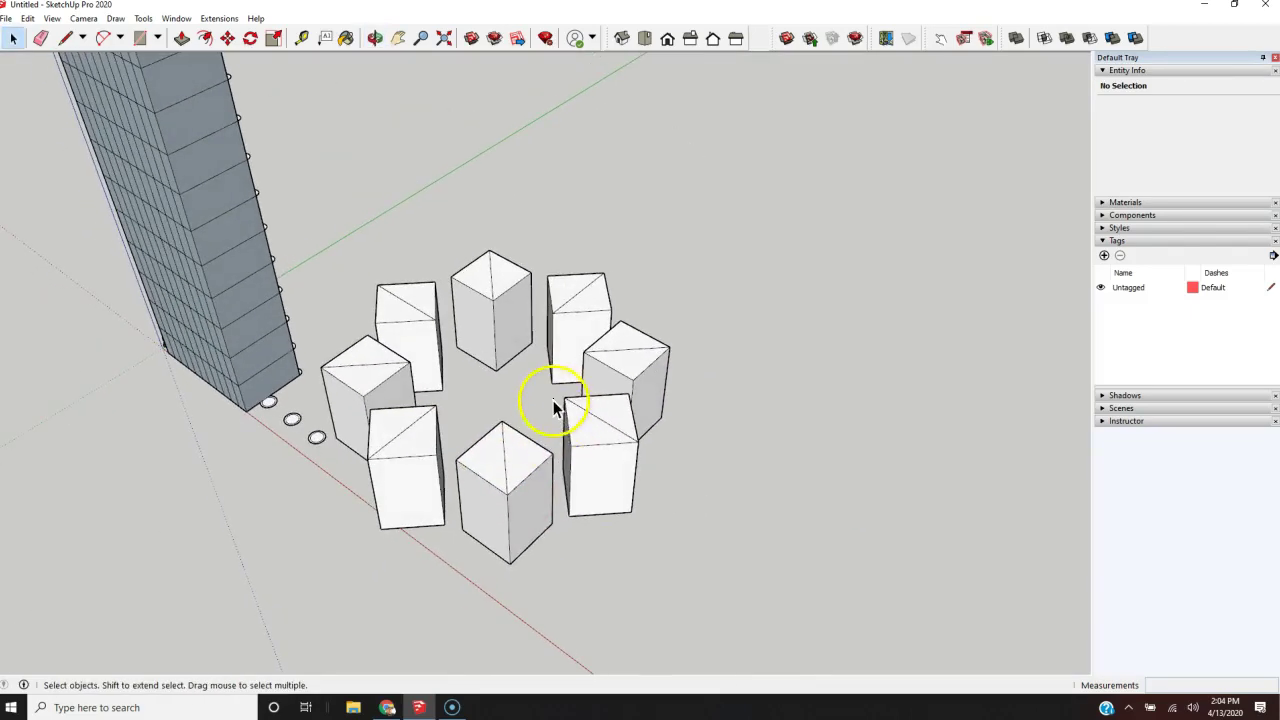
- Select the front box of the ring and rotate it 90 degrees about its top front corner, around the green axis
{"action": "left_click_drag", "start_coordinate": [549, 390], "coordinate": [454, 584]}
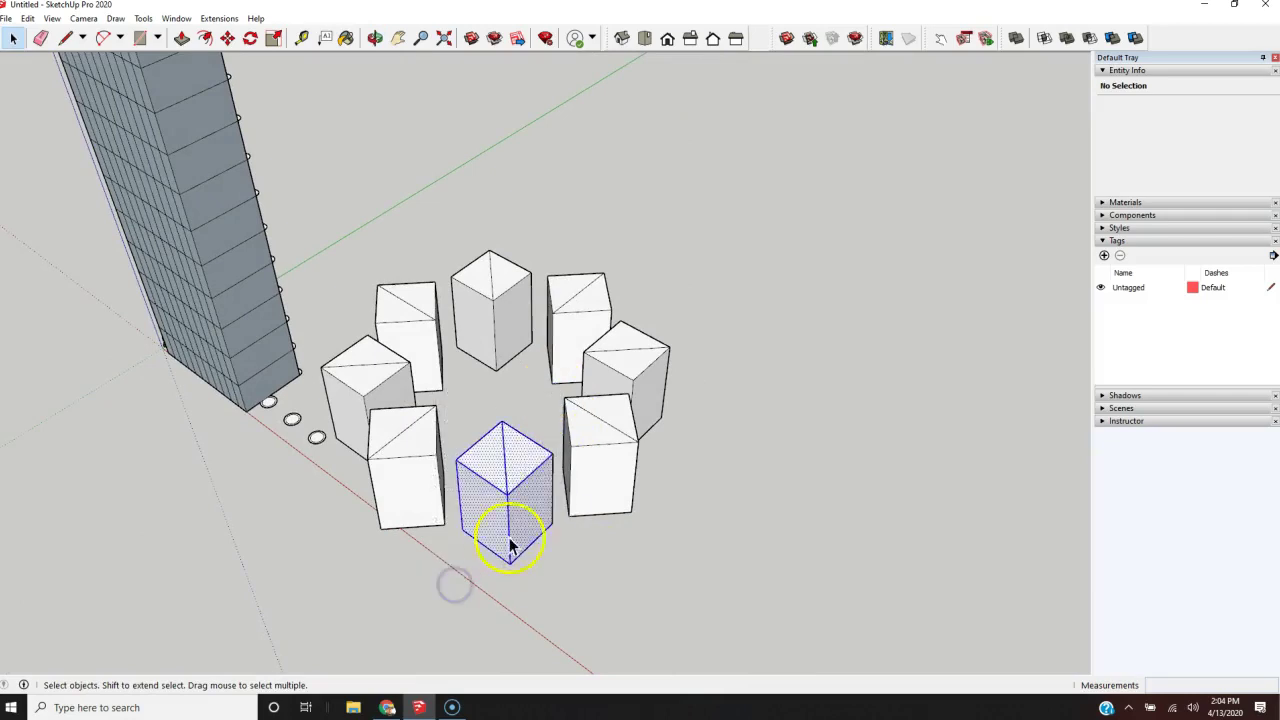
{"action": "left_click", "coordinate": [552, 476], "text": "ctrl"}
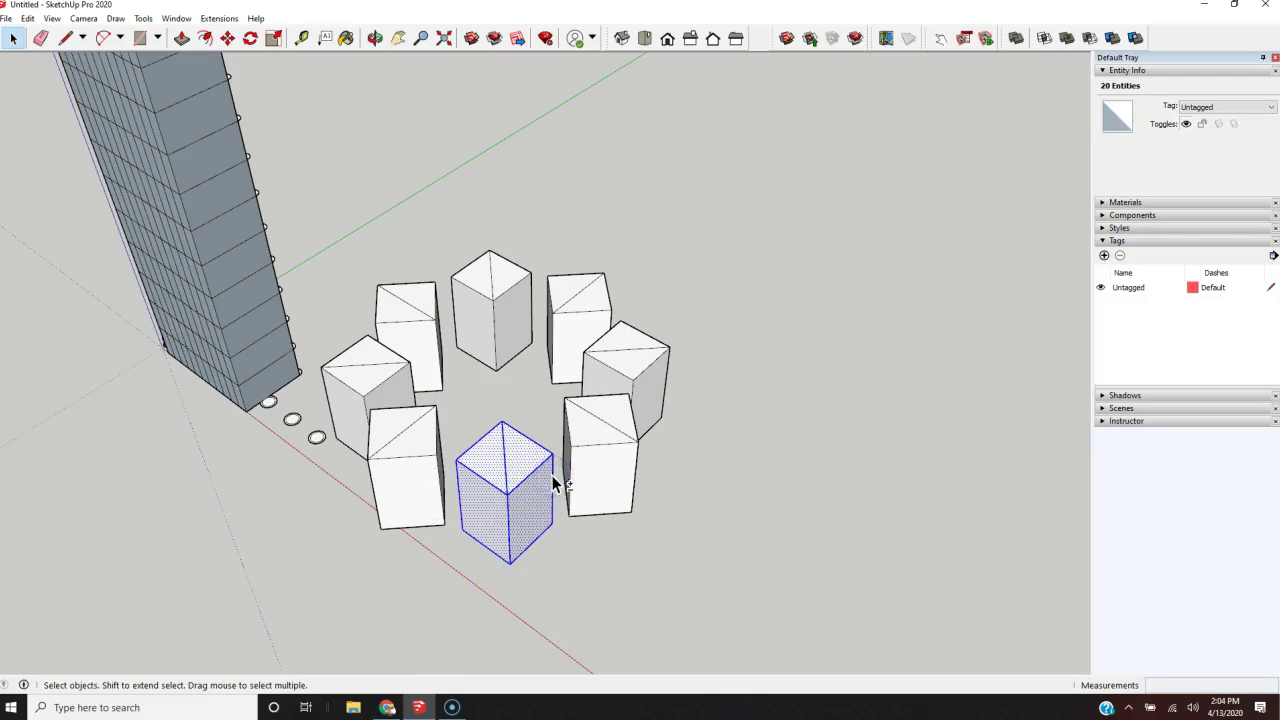
{"action": "middle_click_drag", "start_coordinate": [545, 558], "coordinate": [537, 323]}
{"action": "key", "text": "q"}
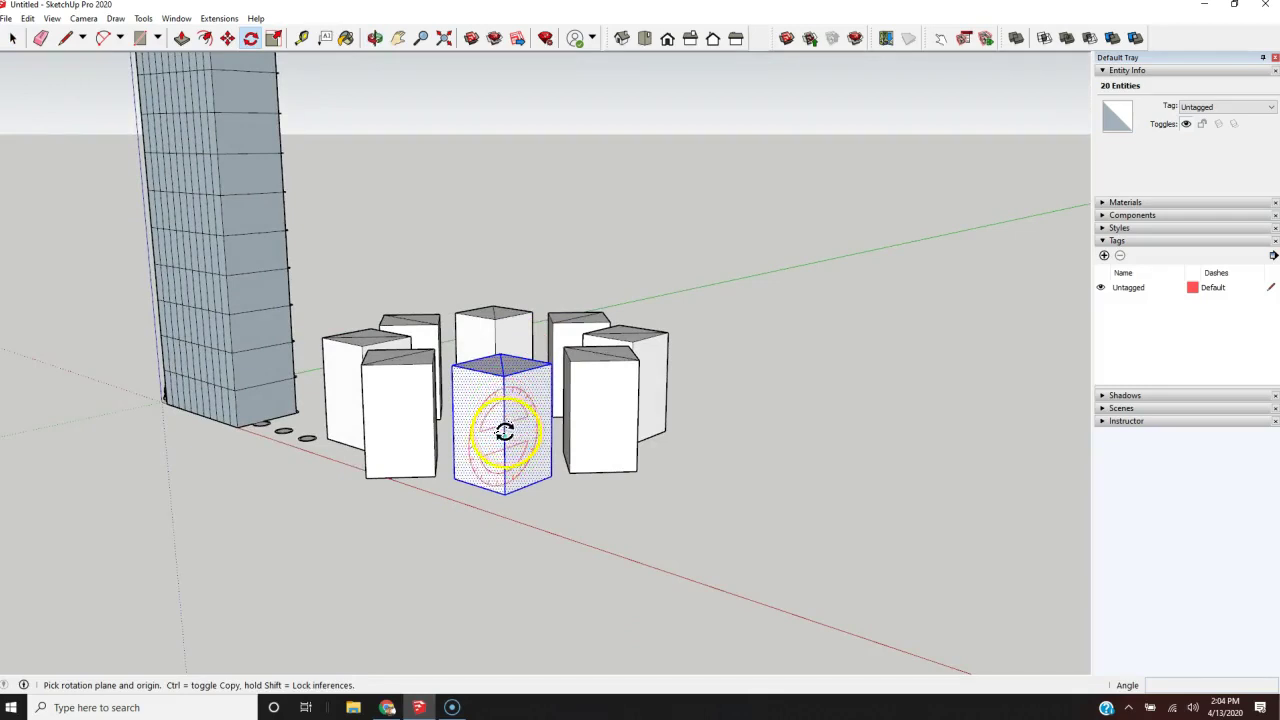
{"action": "left_click", "coordinate": [502, 375]}
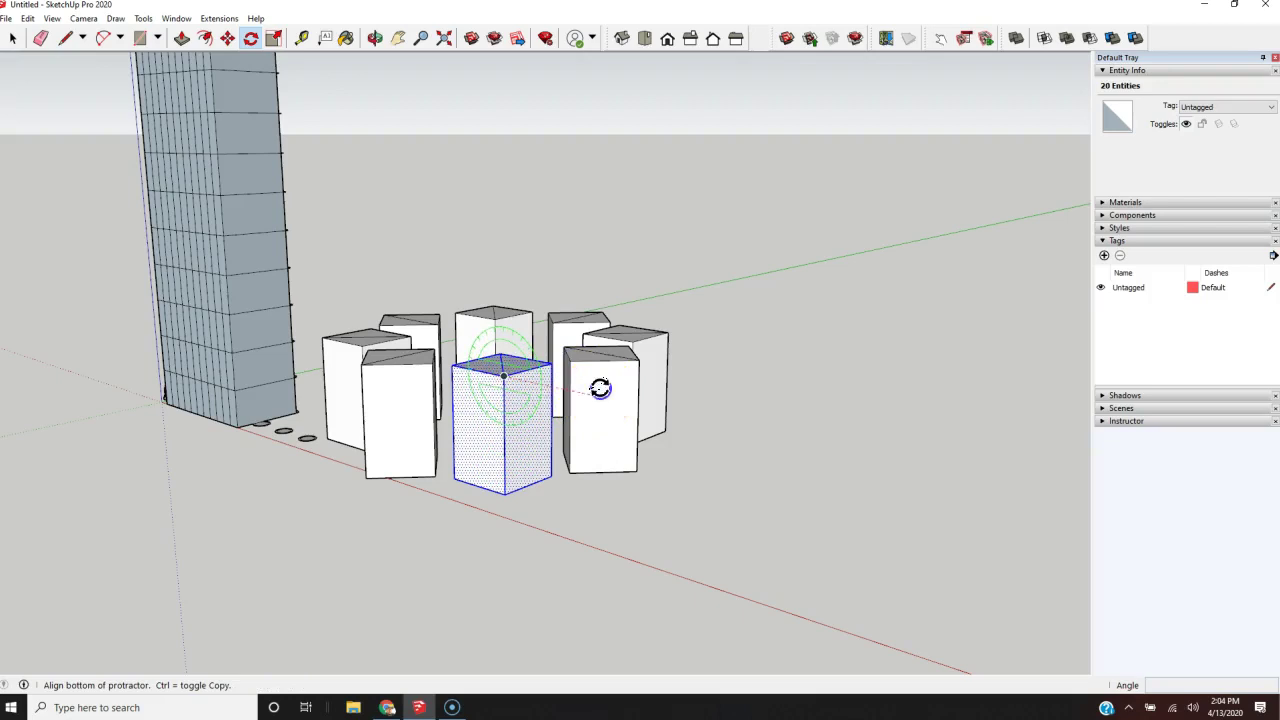
{"action": "left_click", "coordinate": [600, 385]}
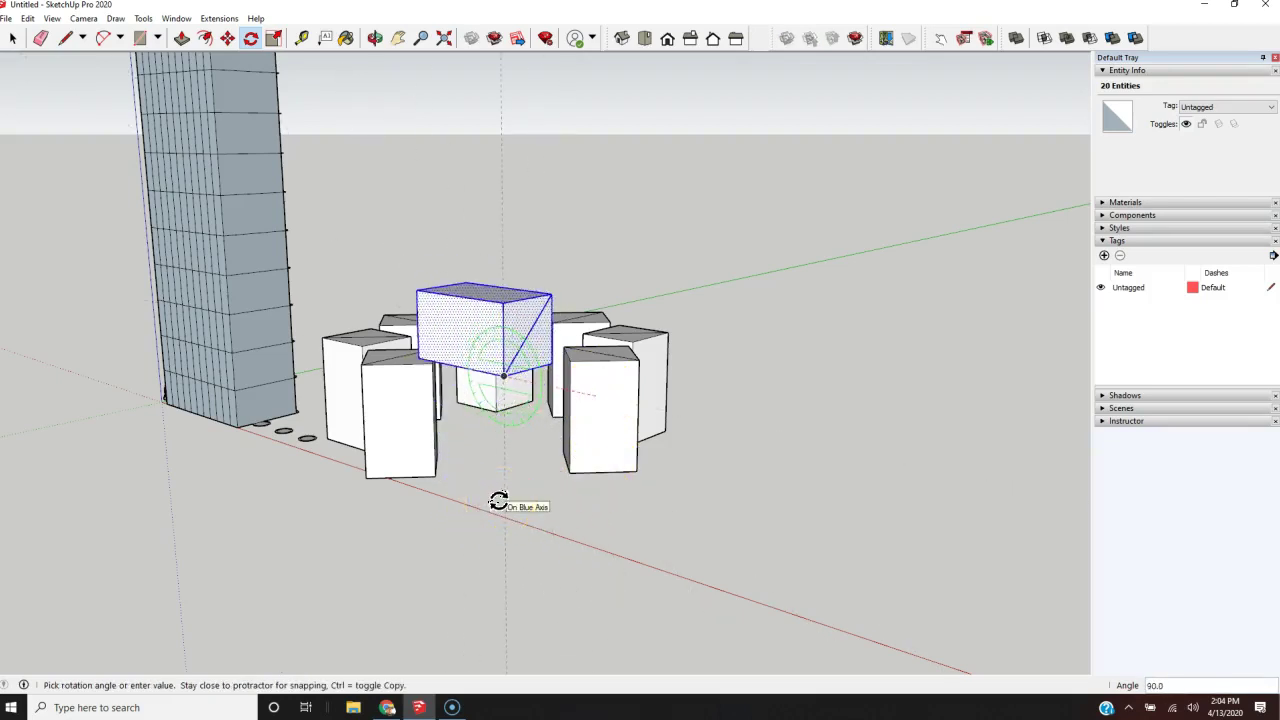
{"action": "left_click", "coordinate": [498, 501]}
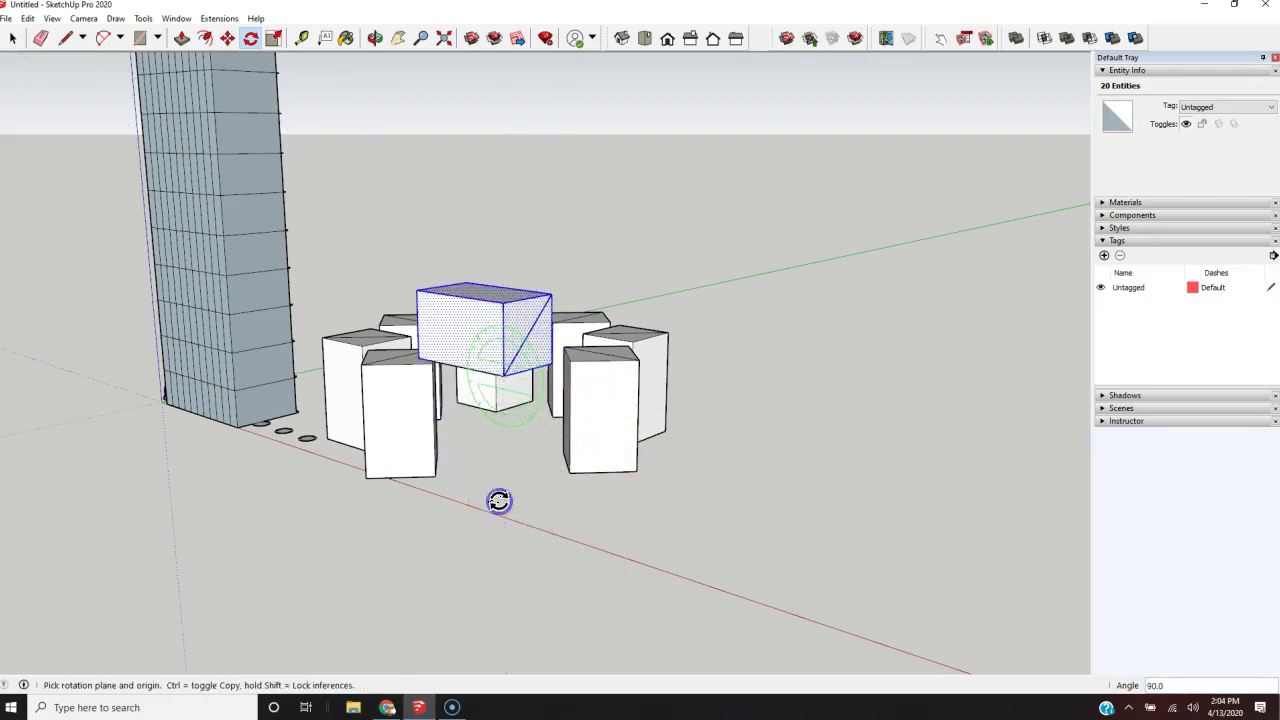
- Try to rotate the tipped box about a point on the neighbouring box's front face
{"action": "left_click", "coordinate": [604, 421]}
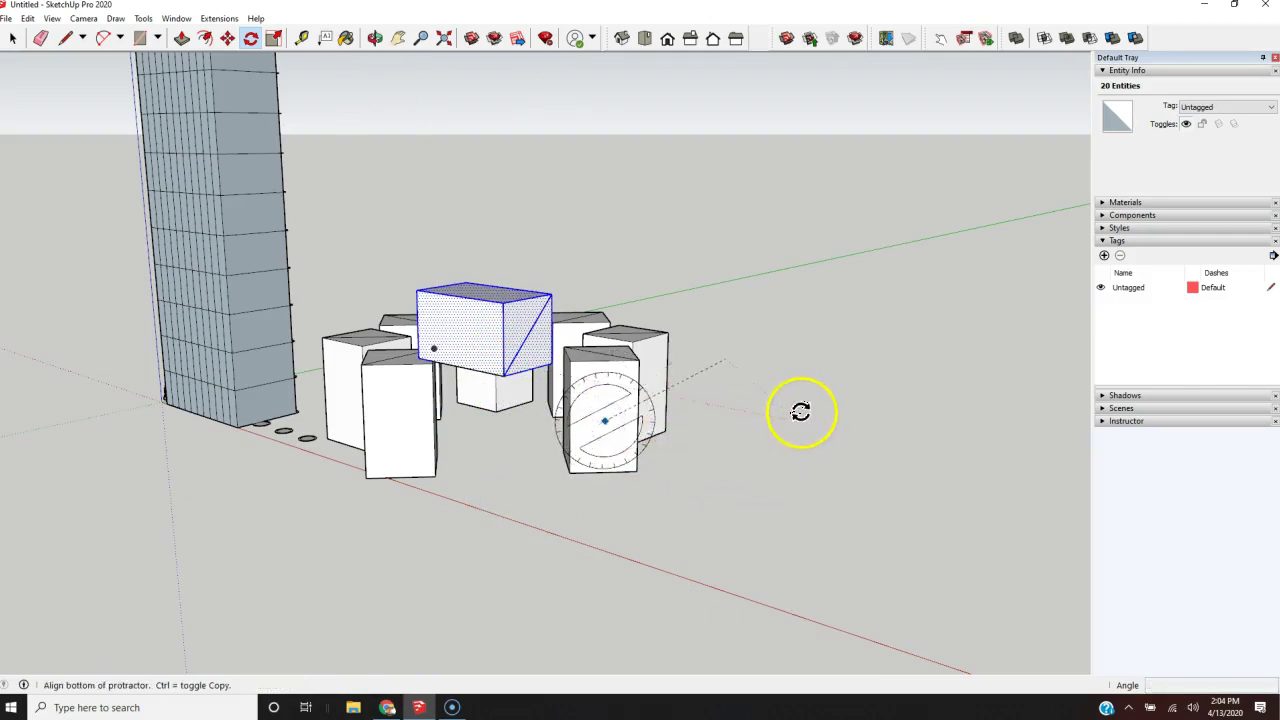
{"action": "left_click", "coordinate": [604, 362]}
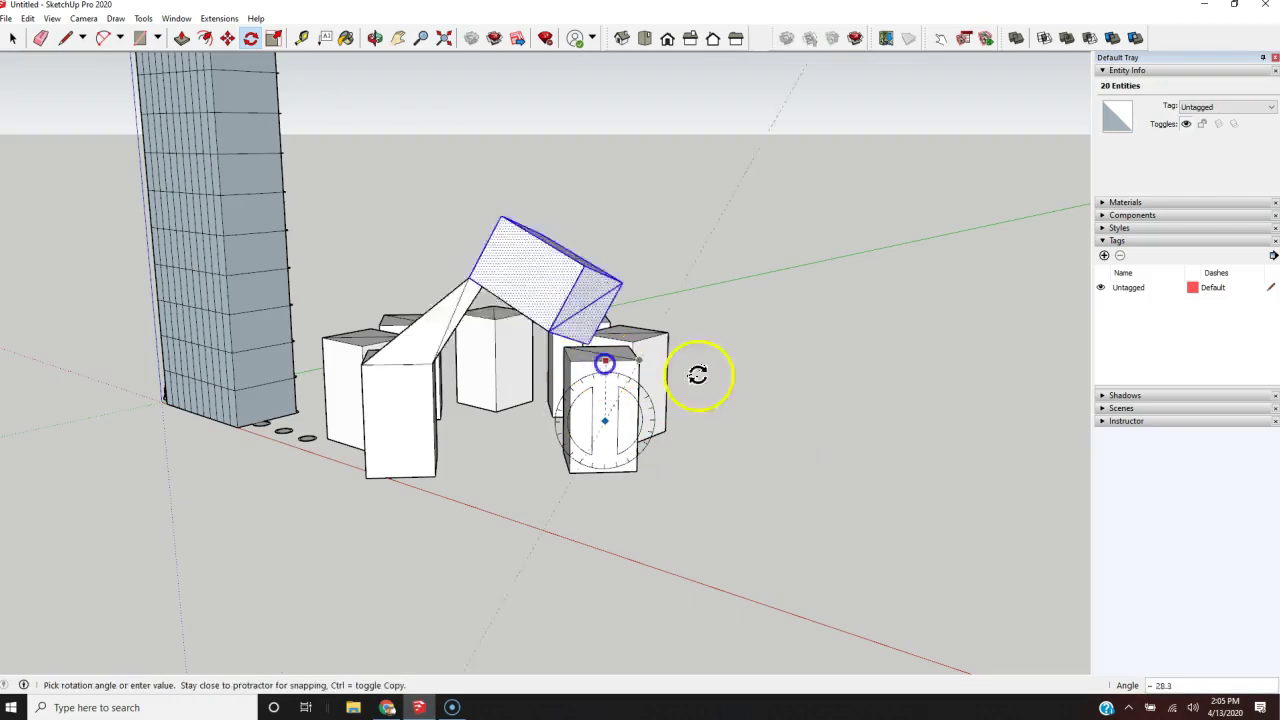
{"action": "left_click", "coordinate": [781, 412]}
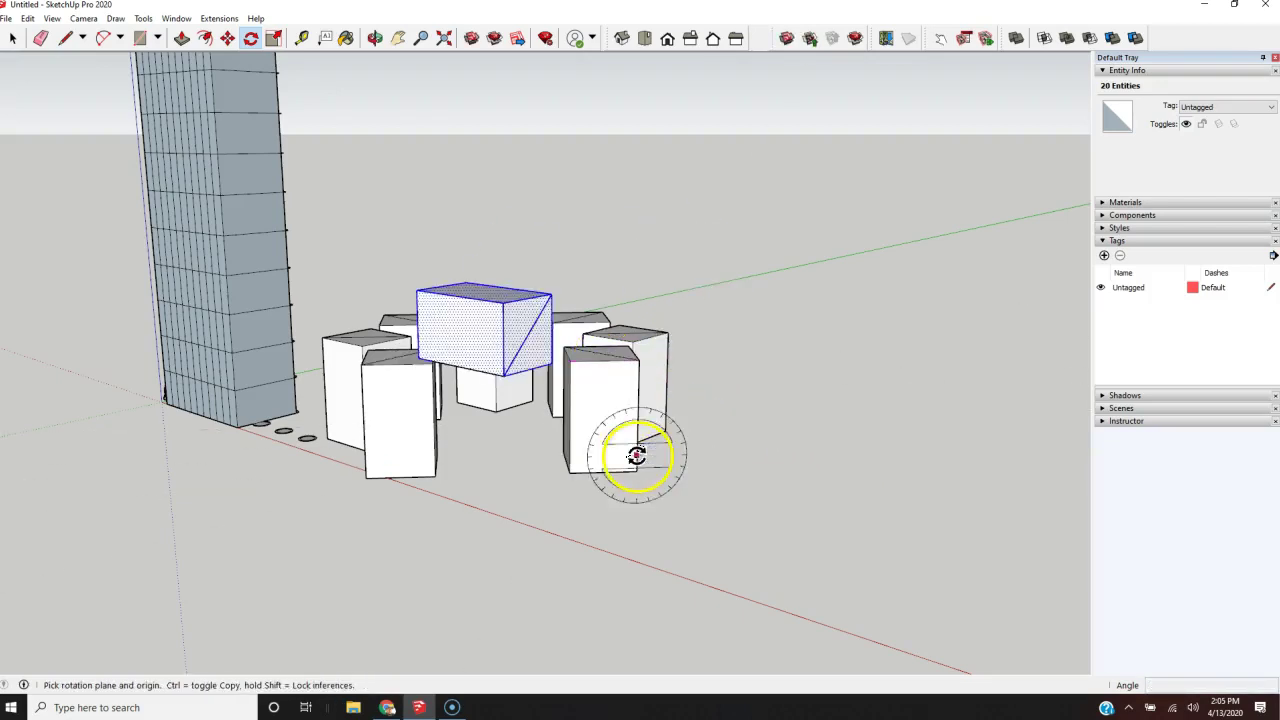
{"action": "key", "text": "space"}
- Undo the 90-degree rotation of the tipped box and clear the face selection
{"action": "left_click", "coordinate": [600, 410]}
{"action": "middle_click_drag", "start_coordinate": [737, 451], "coordinate": [390, 675]}
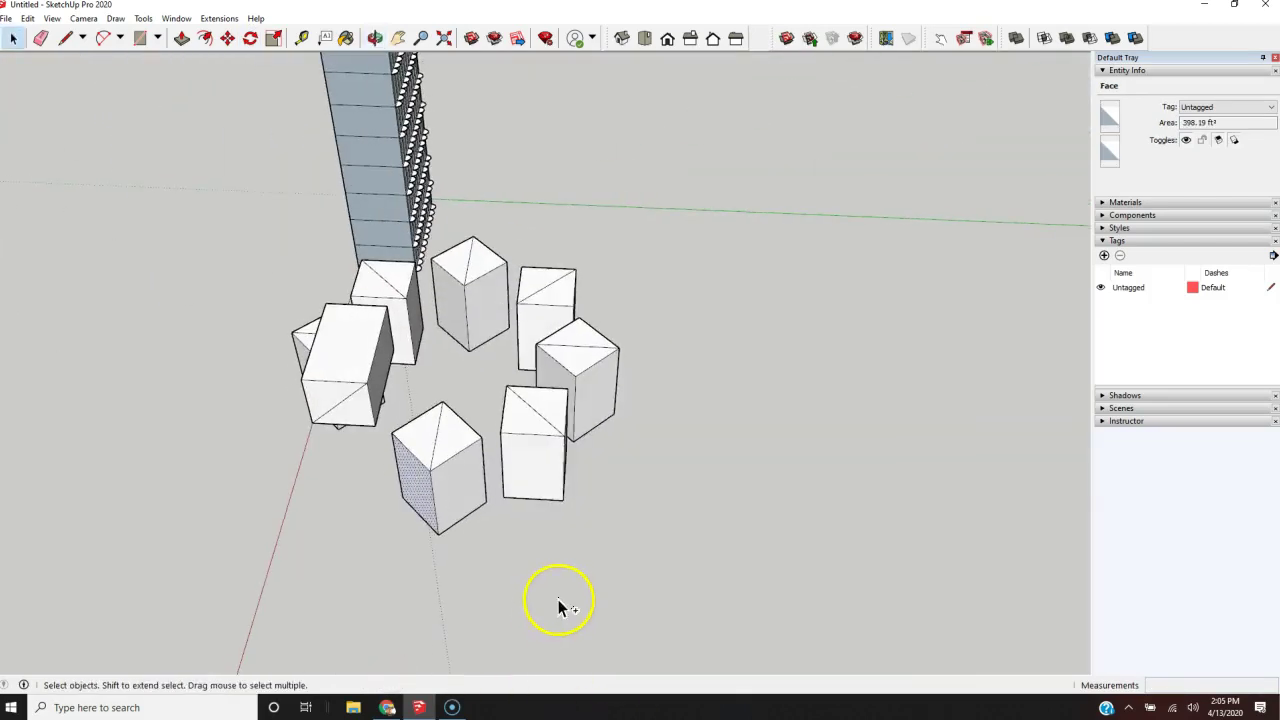
{"action": "key", "text": "ctrl+z"}
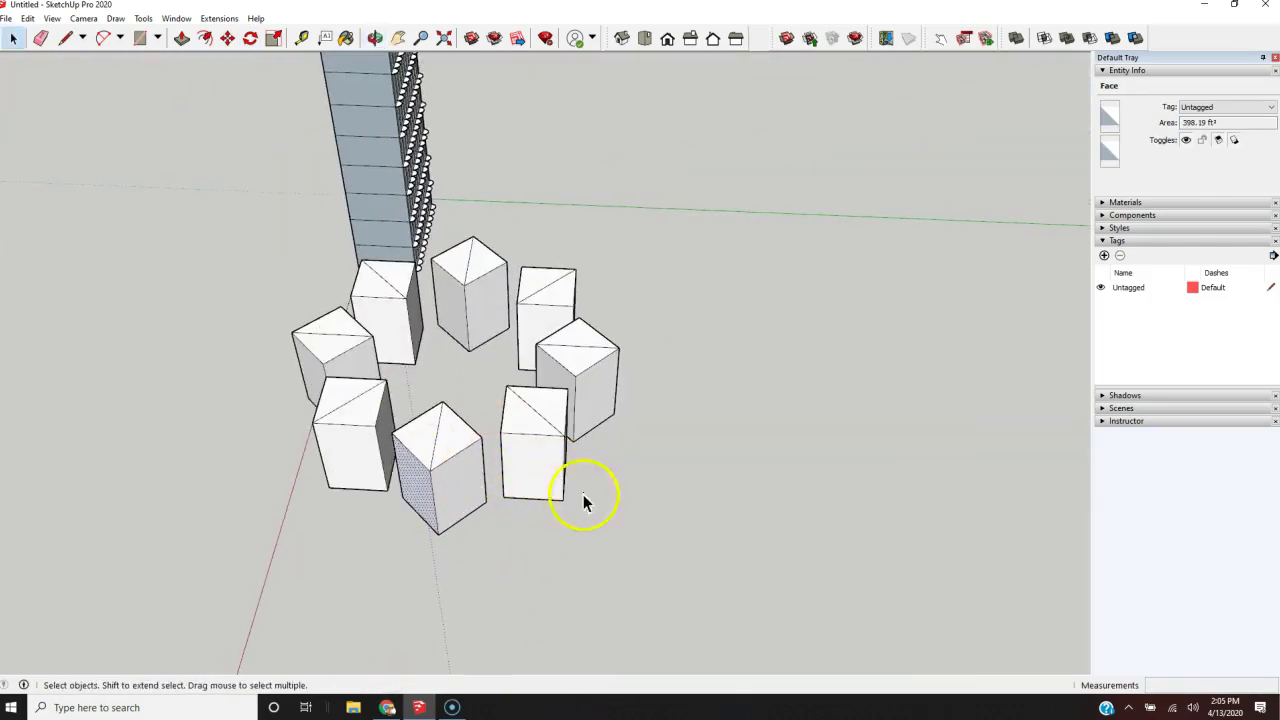
{"action": "left_click", "coordinate": [478, 445]}
- Undo the rotated copies so that only the original box is left next to the tower
{"action": "middle_click_drag", "start_coordinate": [482, 470], "coordinate": [588, 508]}
{"action": "scroll", "coordinate": [367, 343], "scroll_direction": "down", "scroll_amount": 2}
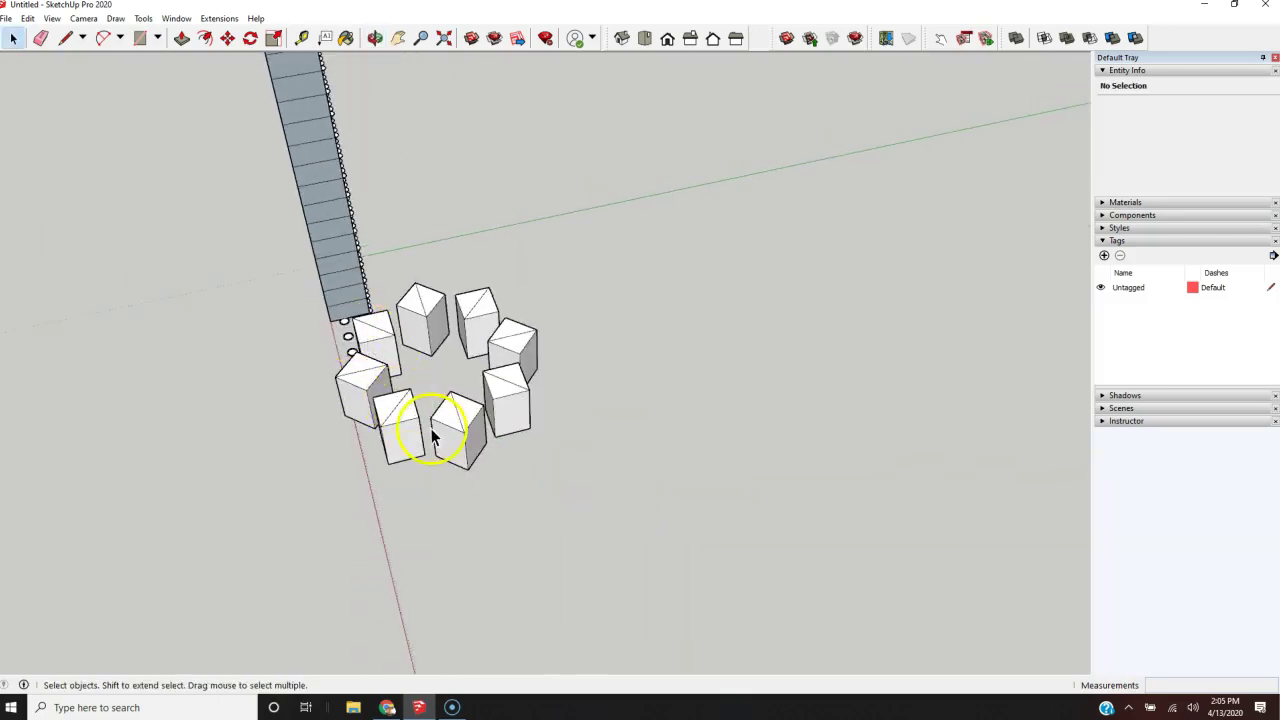
{"action": "middle_click_drag", "start_coordinate": [434, 461], "coordinate": [713, 380]}
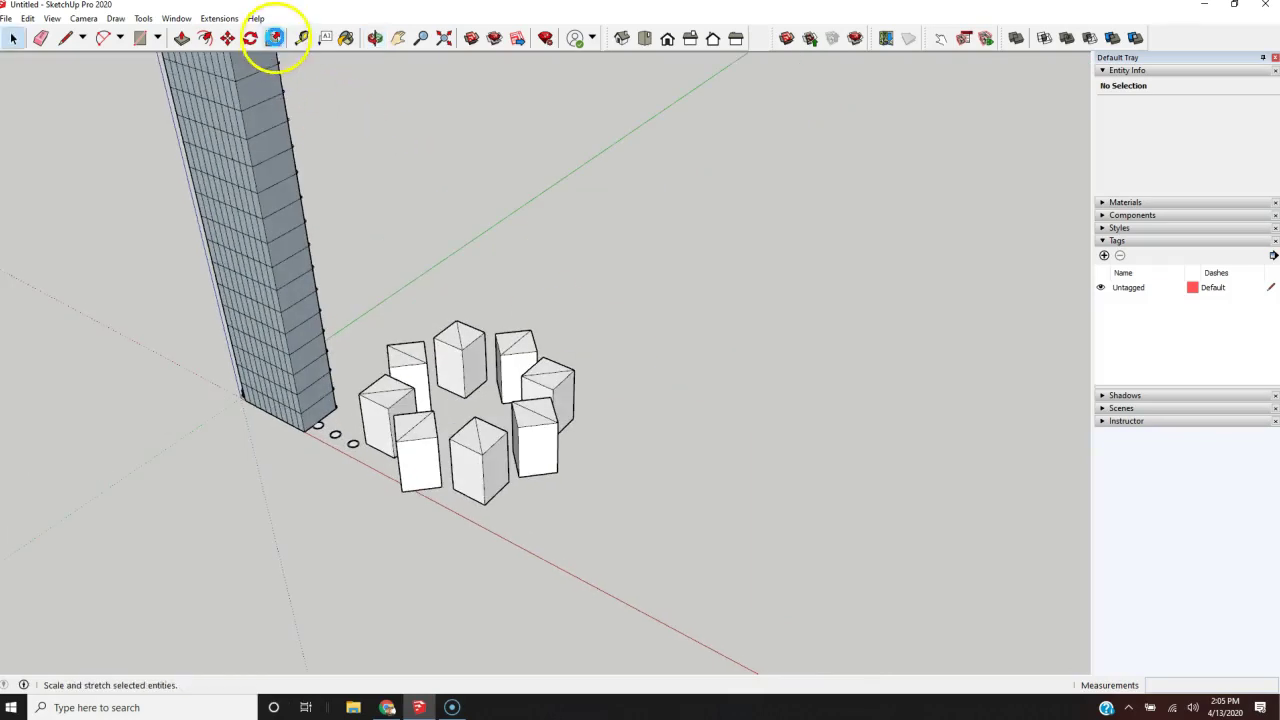
{"action": "key", "text": "space"}
{"action": "scroll", "coordinate": [369, 265], "scroll_direction": "down", "scroll_amount": 1}
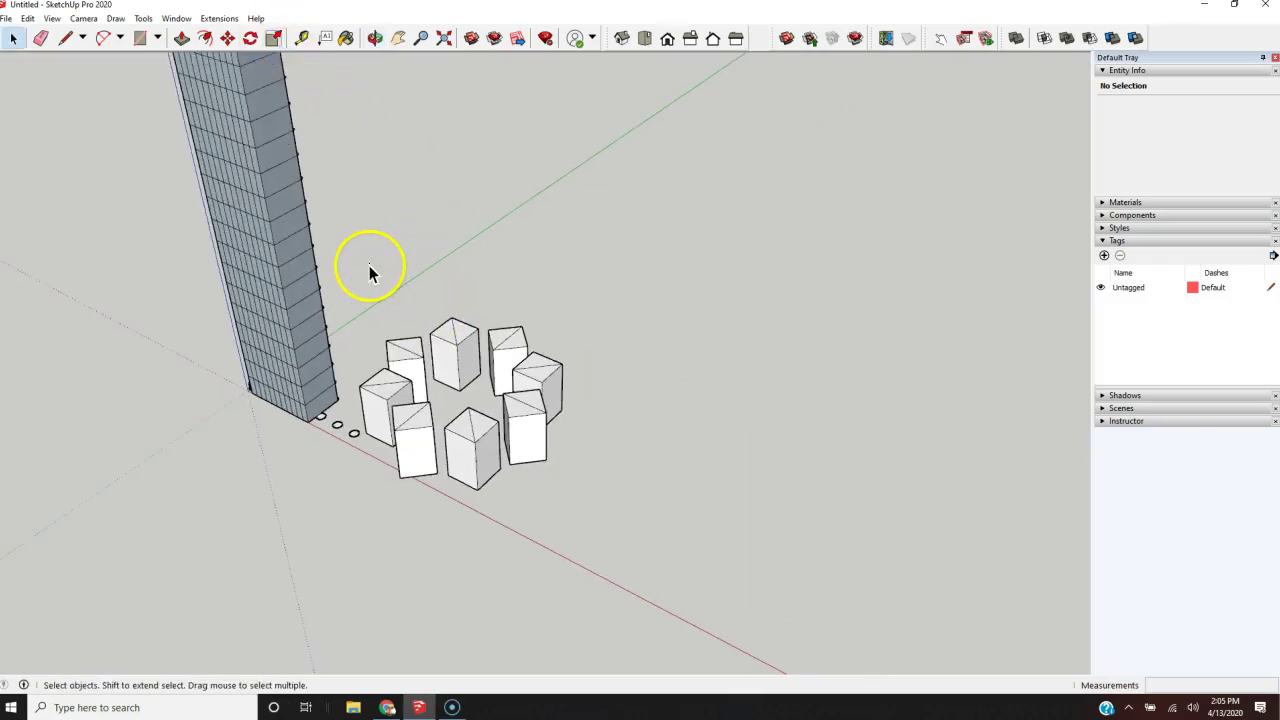
{"action": "key", "text": "ctrl+z"}
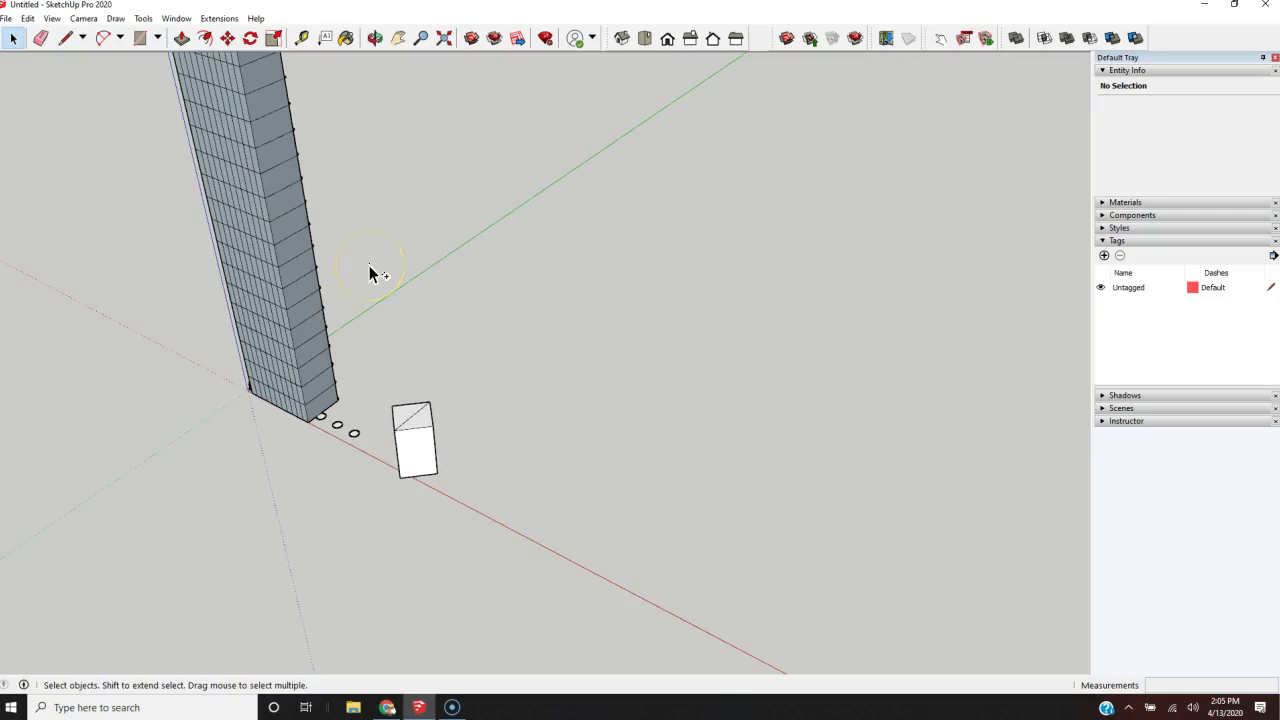
- Select the whole box and scale it much taller, with its footprint scaled by 1.72 in red and 2.50 in green
{"action": "left_click", "coordinate": [274, 40]}
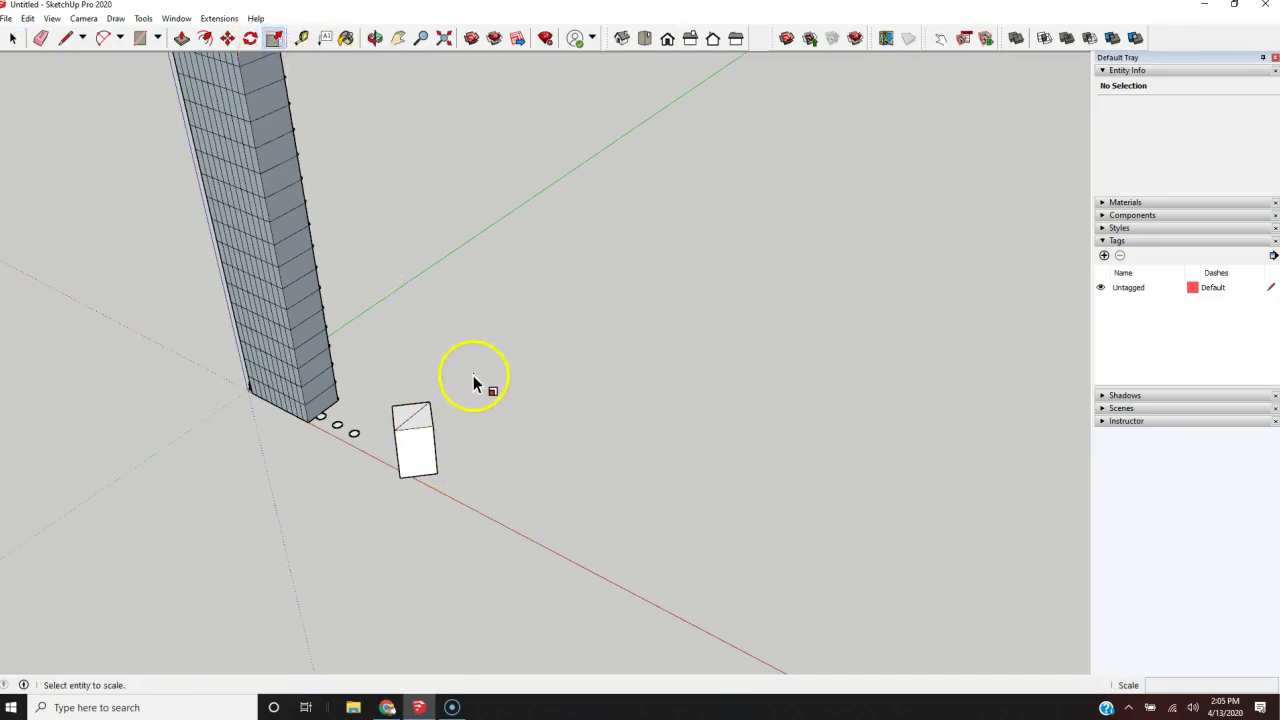
{"action": "key", "text": "space"}
{"action": "left_click_drag", "start_coordinate": [474, 384], "coordinate": [389, 507]}
{"action": "left_click", "coordinate": [273, 40]}
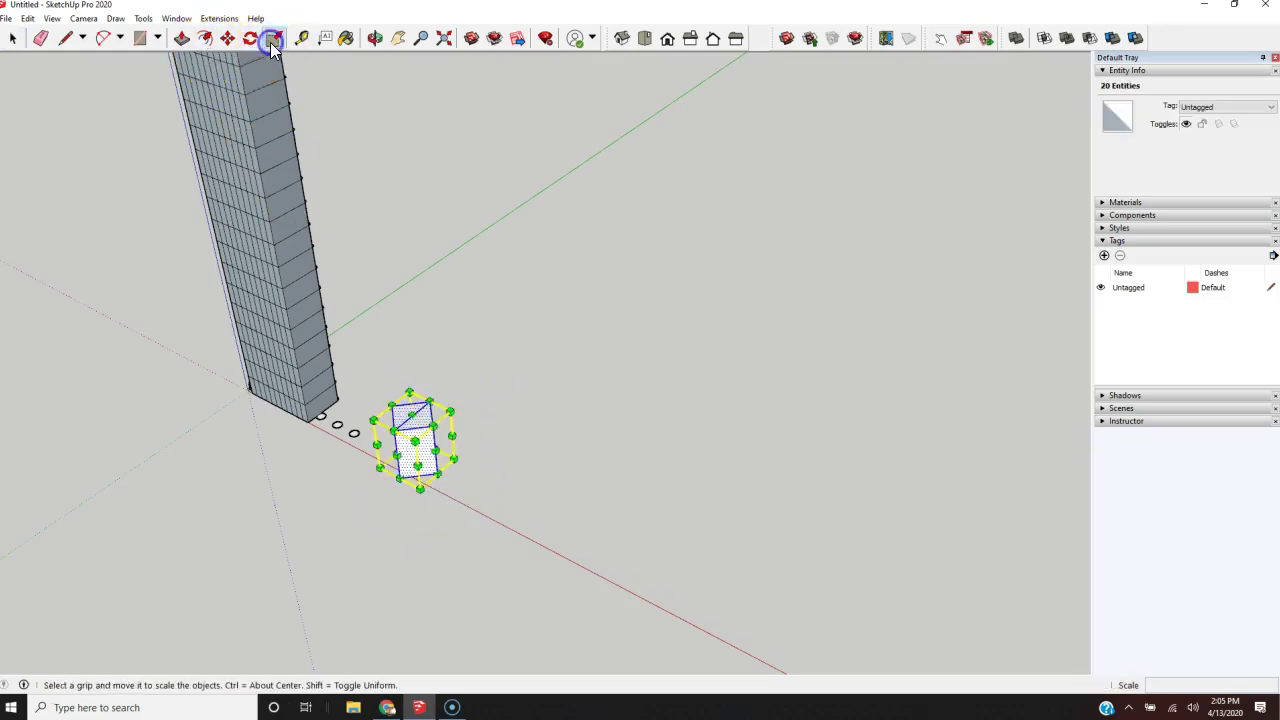
{"action": "left_click_drag", "start_coordinate": [411, 404], "coordinate": [373, 124]}
{"action": "left_click_drag", "start_coordinate": [424, 327], "coordinate": [566, 303]}
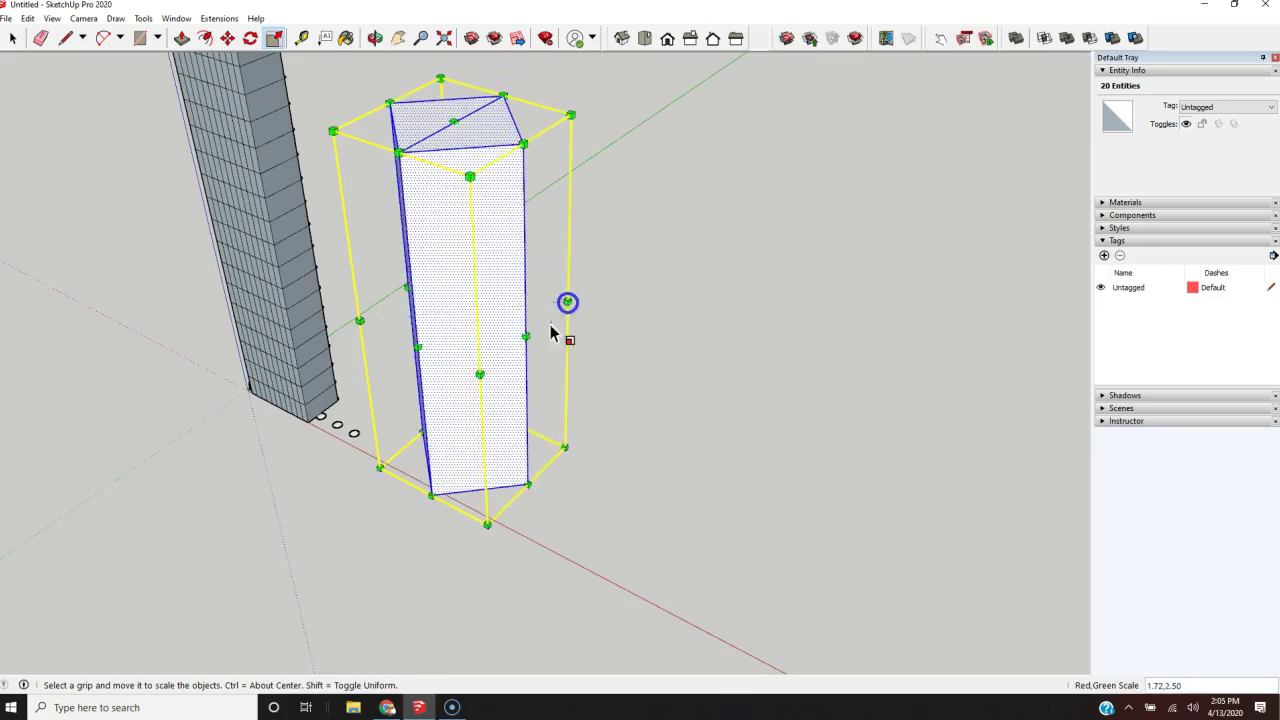
- Scale the enlarged box's height down by its top centre grip
{"action": "key", "text": "o"}
{"action": "left_click_drag", "start_coordinate": [663, 386], "coordinate": [900, 440]}
{"action": "key", "text": "s"}
{"action": "left_click_drag", "start_coordinate": [494, 166], "coordinate": [491, 414]}
- Undo the scaling to return the box to its original size, and deselect it
{"action": "key", "text": "ctrl+z"}
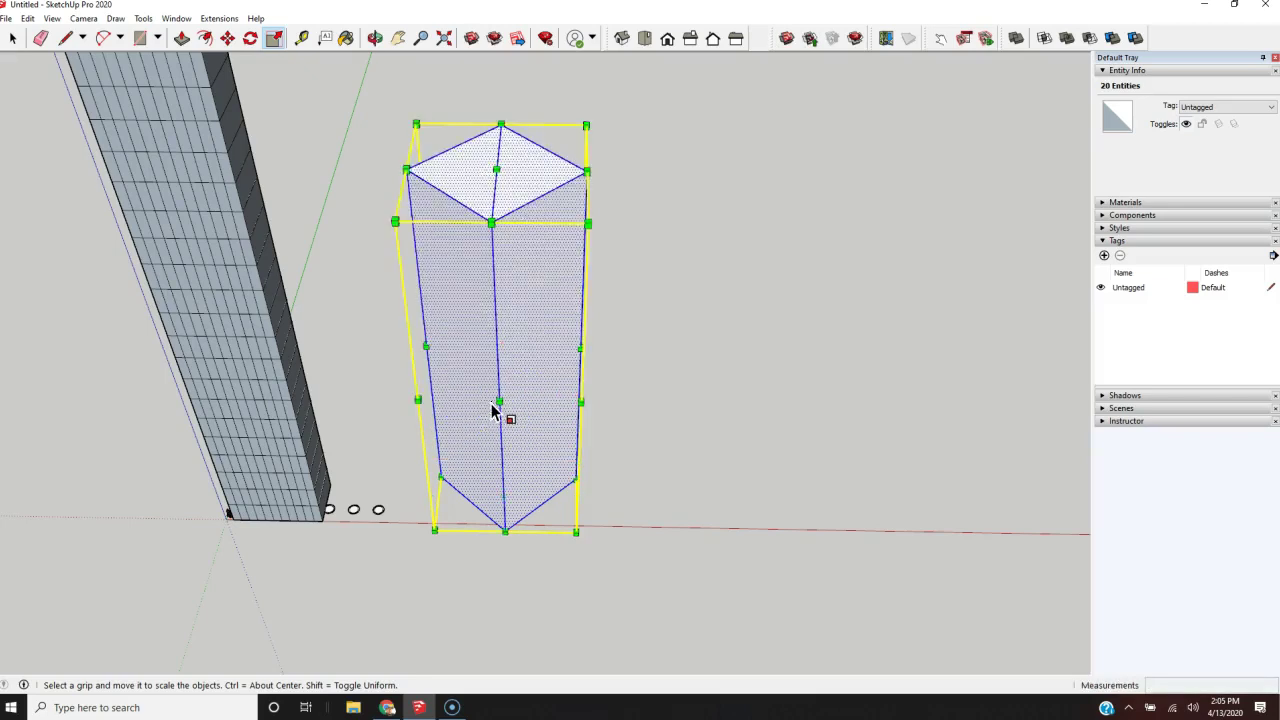
{"action": "key", "text": "ctrl+z"}
{"action": "key", "text": "ctrl+y"}
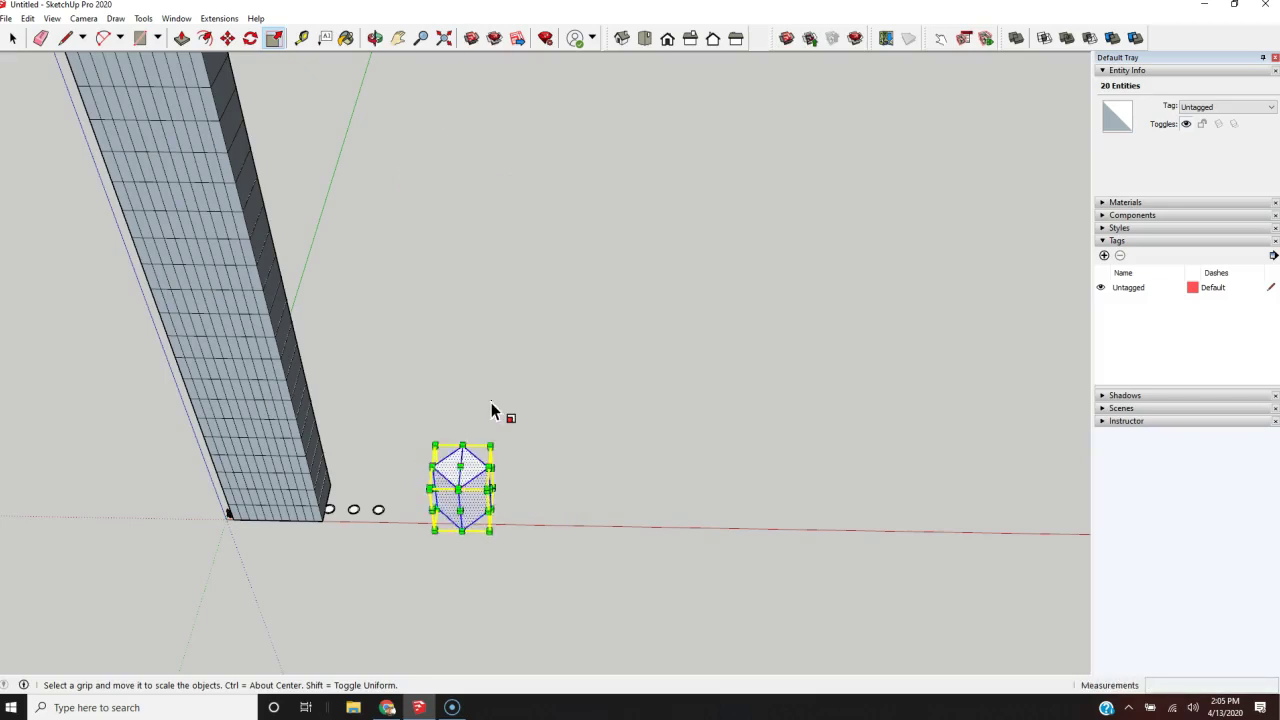
{"action": "left_click", "coordinate": [491, 404]}
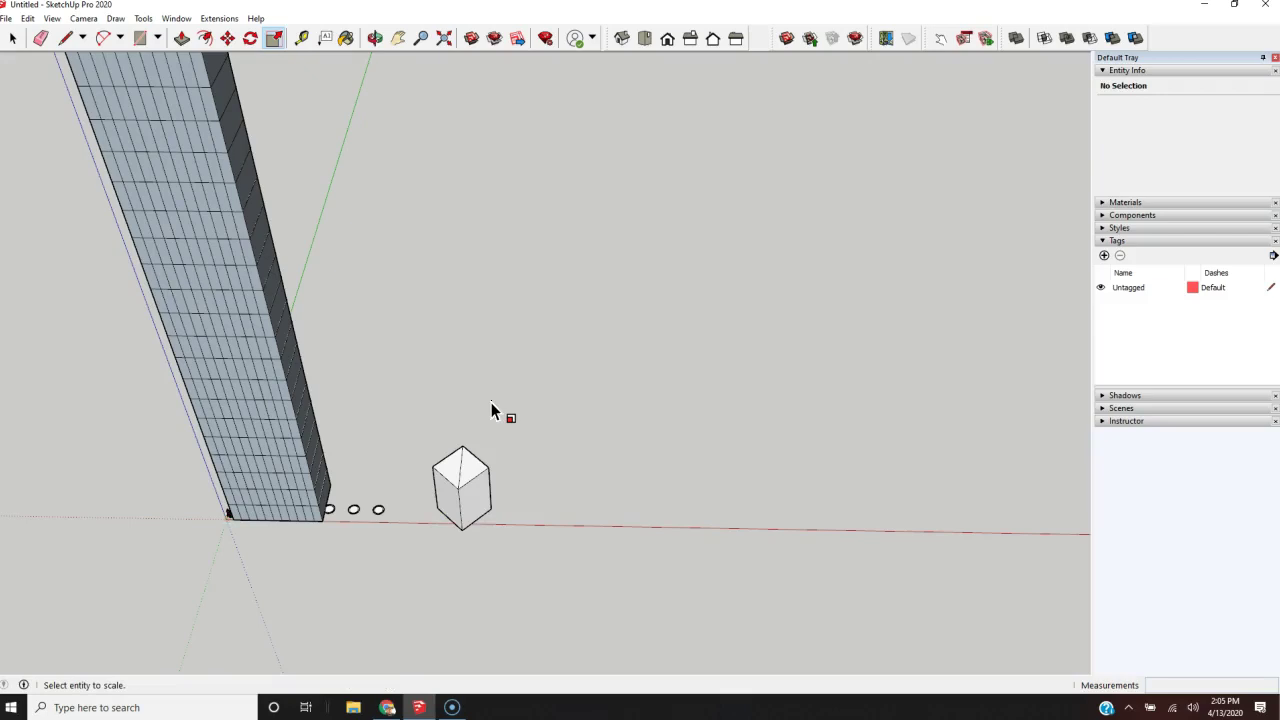
- Use Tape Measure across the box's top face between two opposite corners, creating a guide line through them
{"action": "left_click", "coordinate": [304, 38]}
{"action": "left_click_drag", "start_coordinate": [440, 466], "coordinate": [490, 467]}
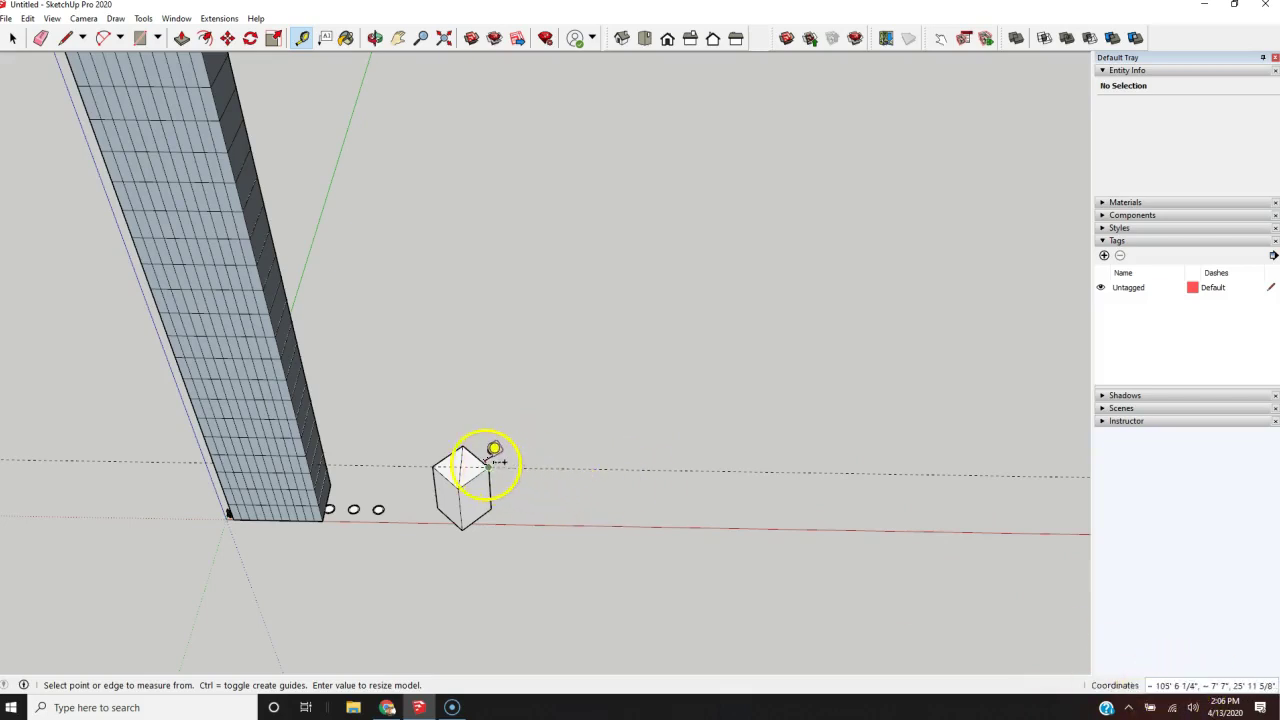
{"action": "left_click", "coordinate": [488, 466]}
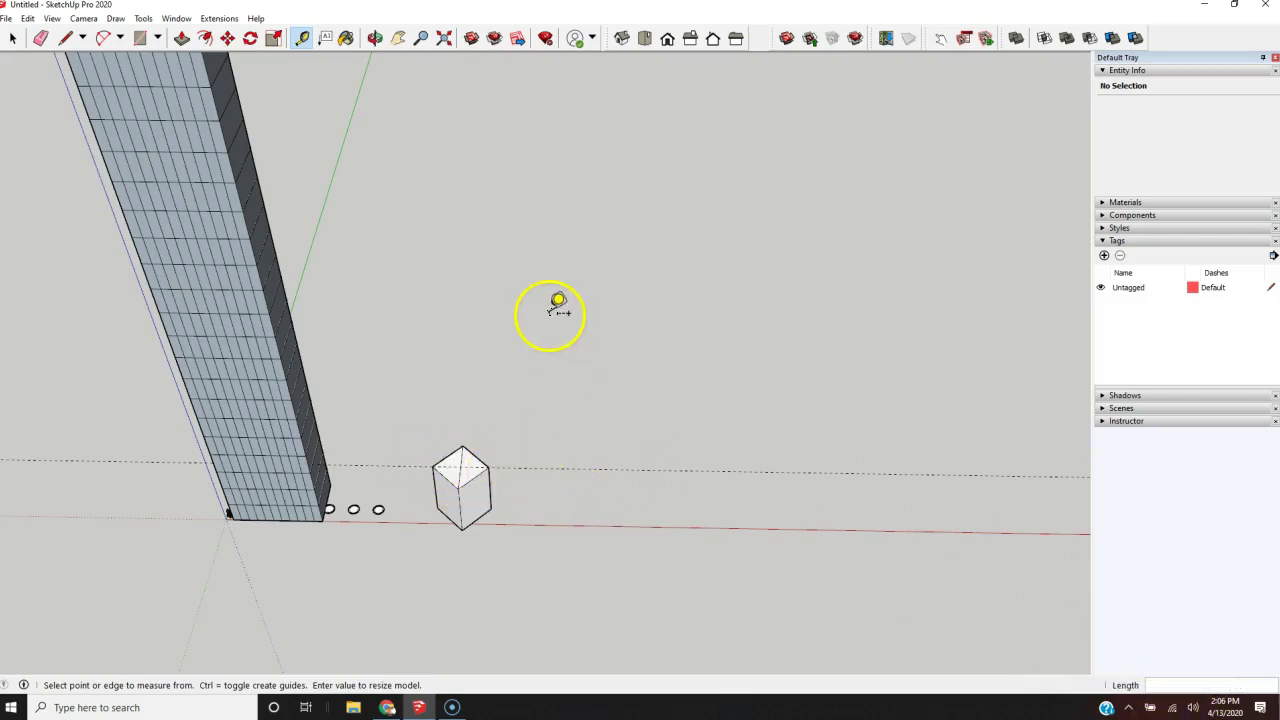
- Paint the box's two visible side faces with Polished Concrete New from the Asphalt and Concrete collection
{"action": "left_click", "coordinate": [346, 42]}
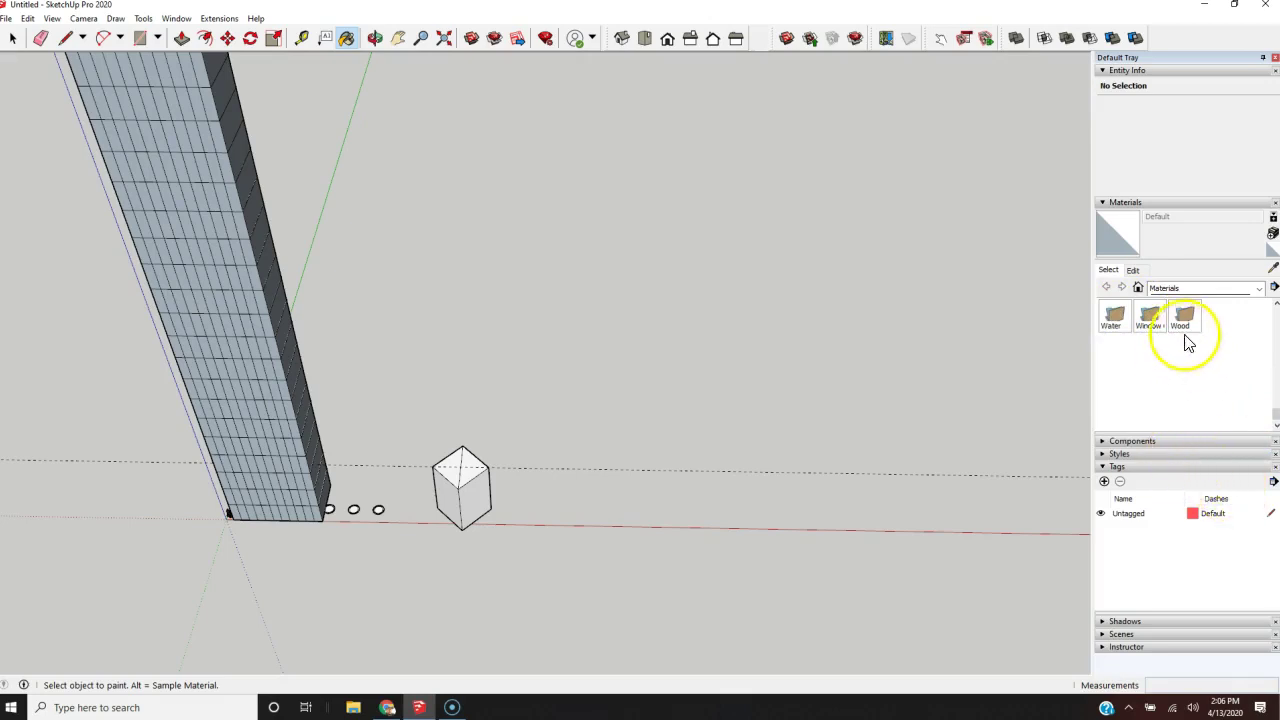
{"action": "left_click", "coordinate": [1260, 288]}
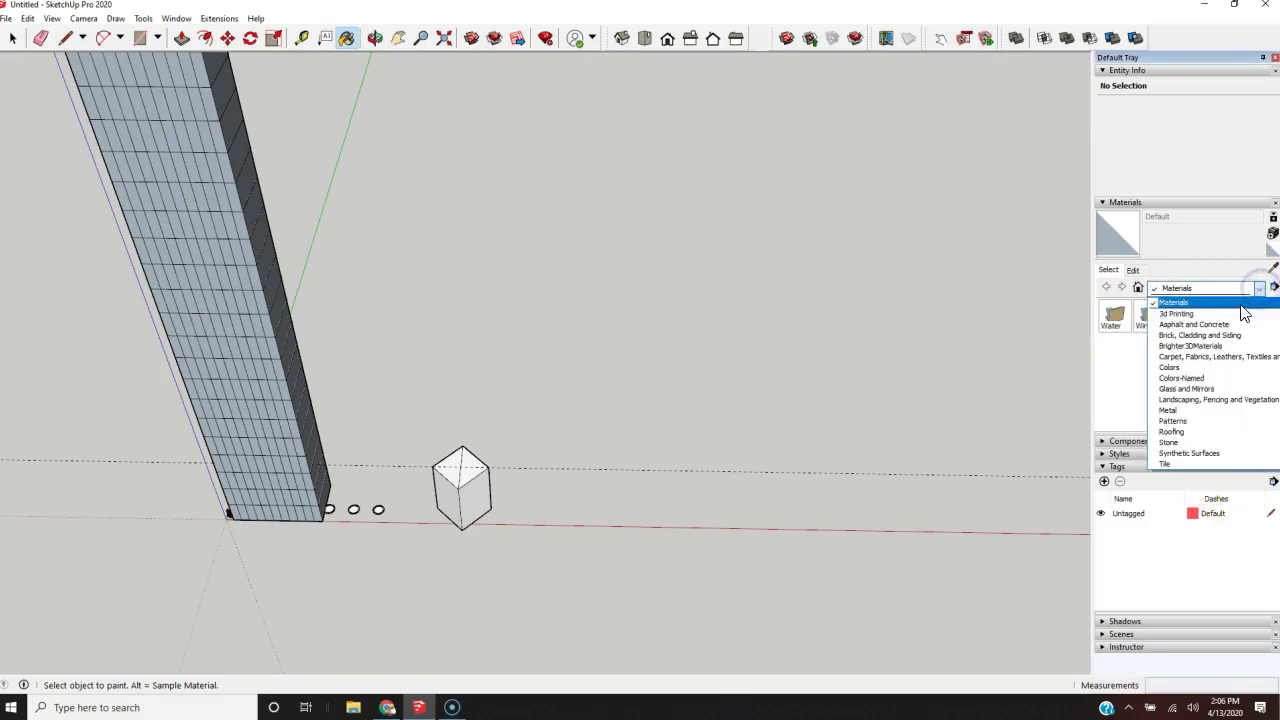
{"action": "left_click", "coordinate": [1243, 324]}
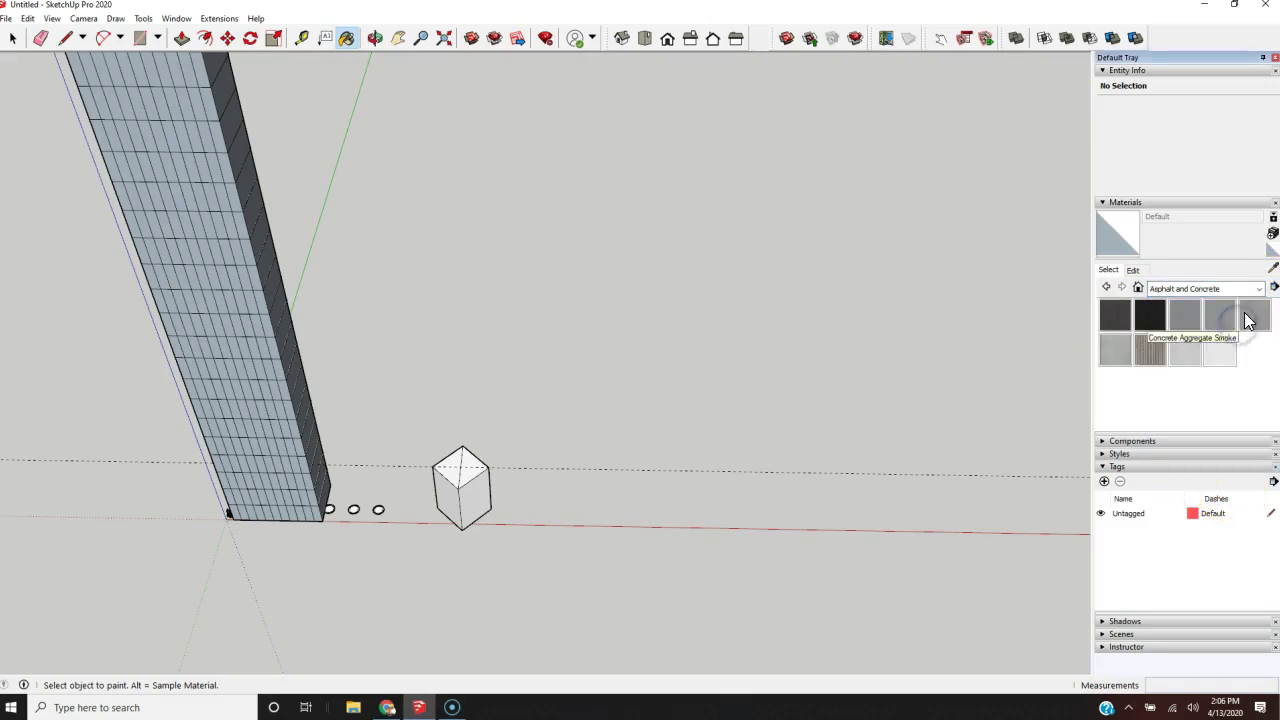
{"action": "left_click", "coordinate": [1188, 352]}
{"action": "left_click", "coordinate": [455, 490]}
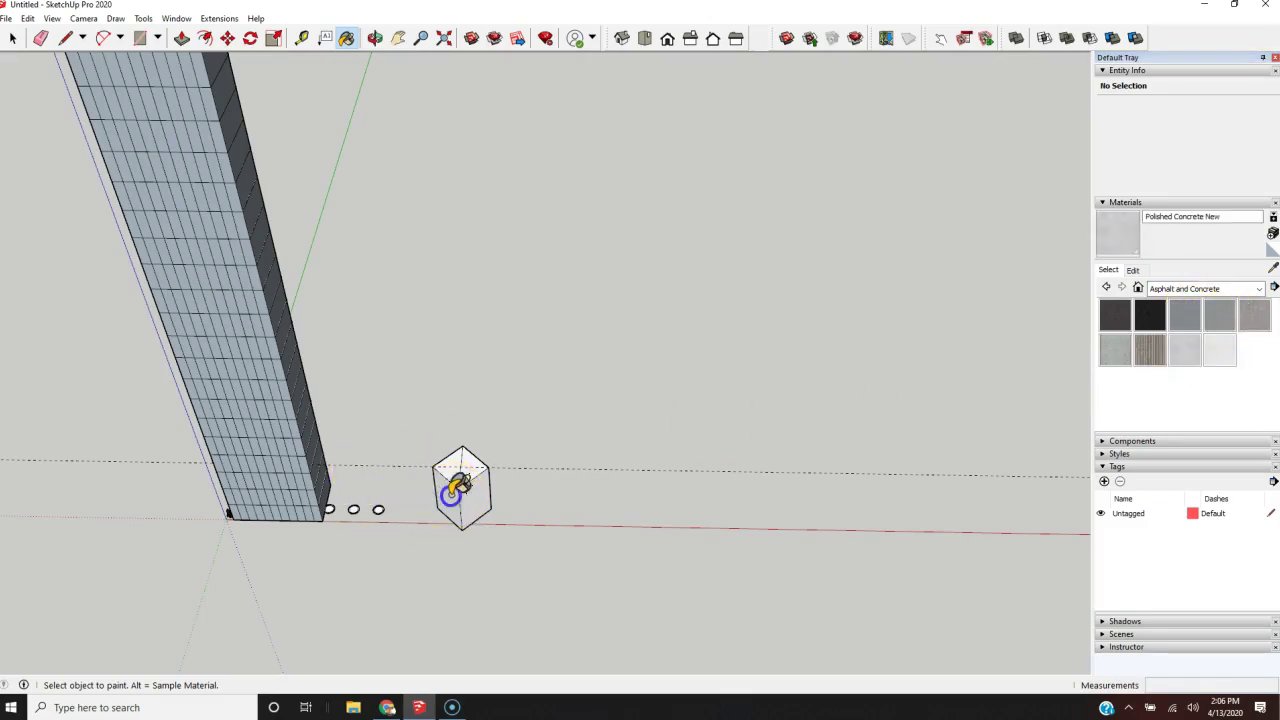
{"action": "left_click", "coordinate": [483, 495]}
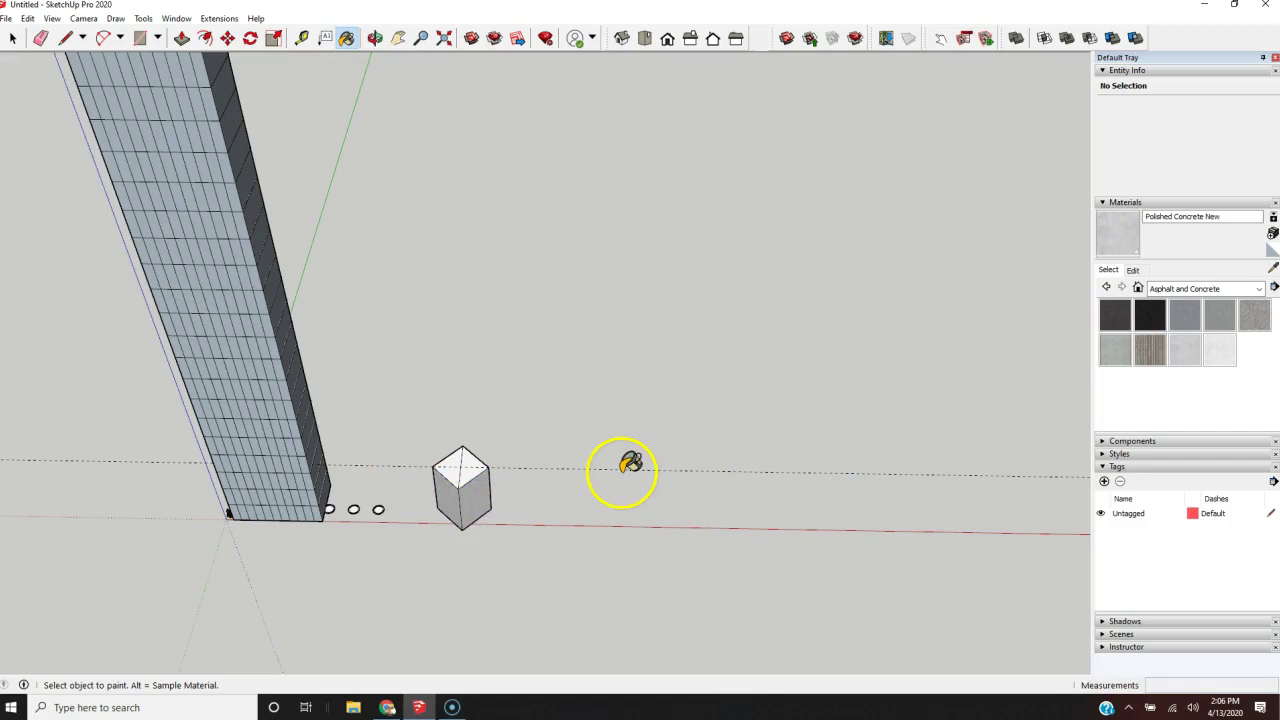
- Repaint the box's side faces with the Concrete Scored Jointless material
{"action": "left_click", "coordinate": [1150, 349]}
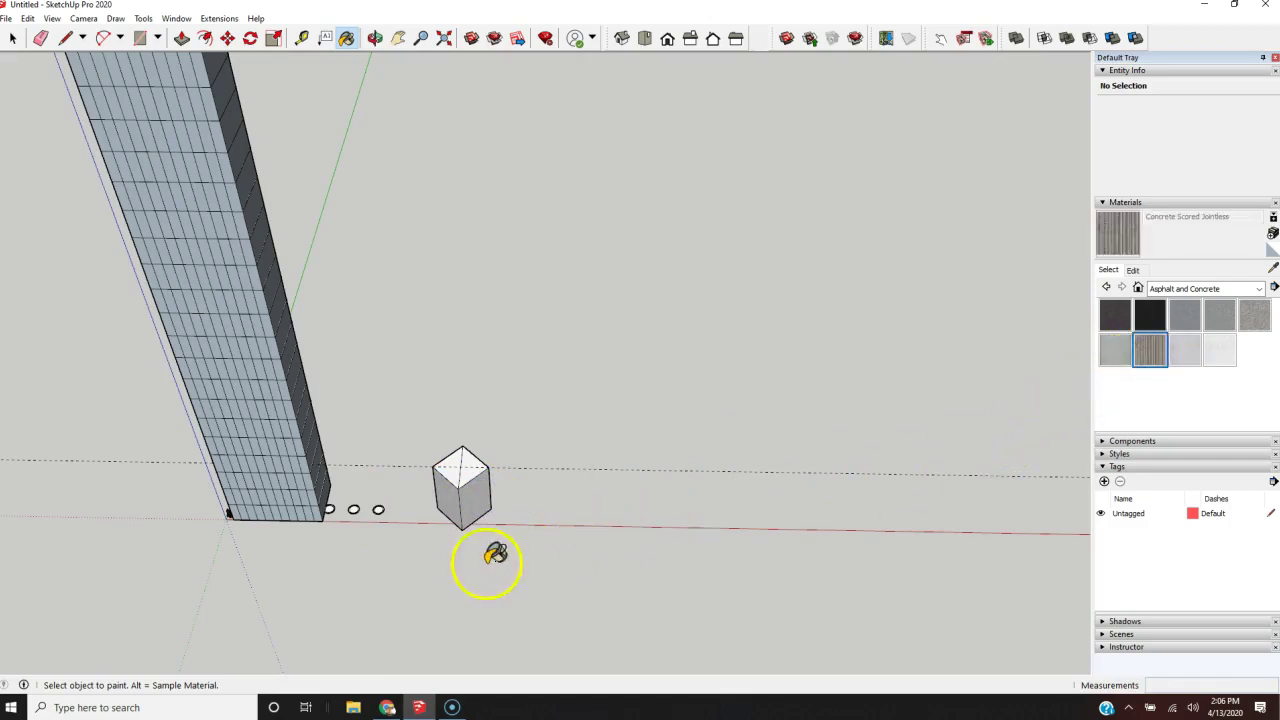
{"action": "scroll", "coordinate": [496, 555], "scroll_direction": "up", "scroll_amount": 3}
{"action": "left_click", "coordinate": [502, 443]}
{"action": "middle_click_drag", "start_coordinate": [500, 480], "coordinate": [517, 226]}
{"action": "scroll", "coordinate": [434, 449], "scroll_direction": "up", "scroll_amount": 4}
{"action": "middle_click_drag", "start_coordinate": [565, 450], "coordinate": [551, 631]}
{"action": "scroll", "coordinate": [383, 514], "scroll_direction": "down", "scroll_amount": 3}
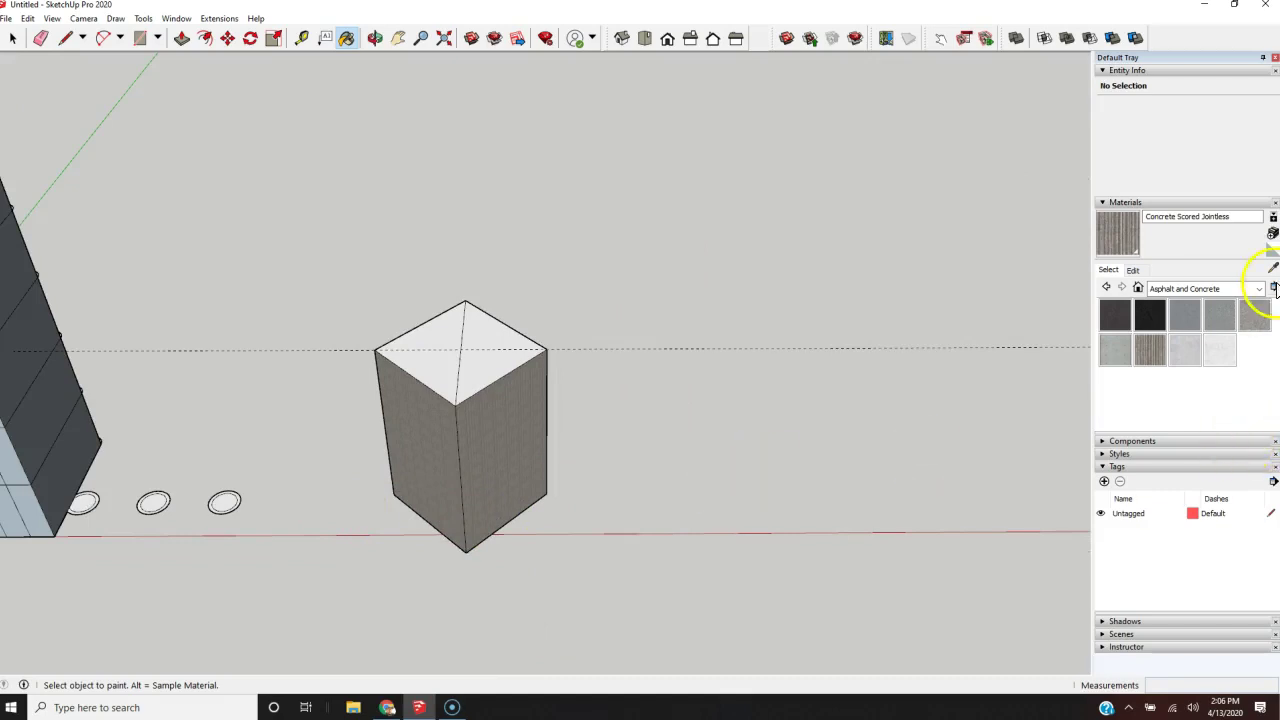
- Paint the box's two visible side faces white with Color M00 from the Colors collection
{"action": "left_click", "coordinate": [1258, 290]}
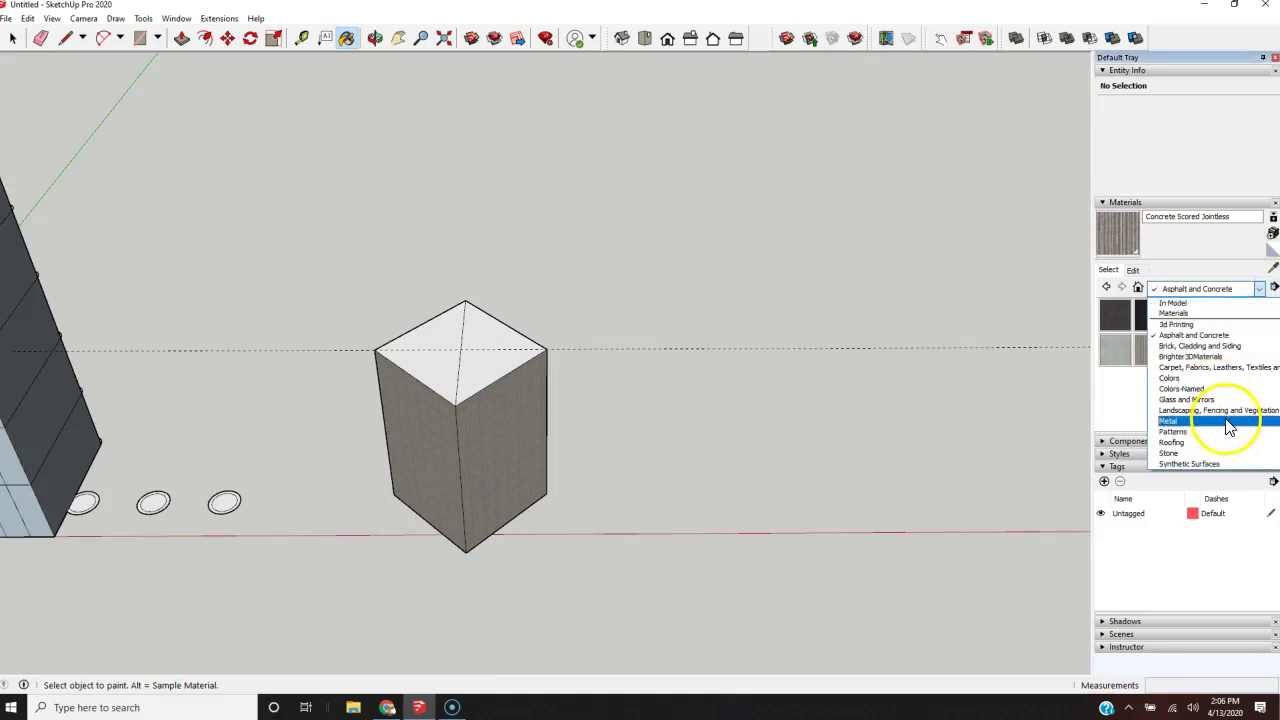
{"action": "scroll", "coordinate": [1224, 400], "scroll_direction": "down", "scroll_amount": 2}
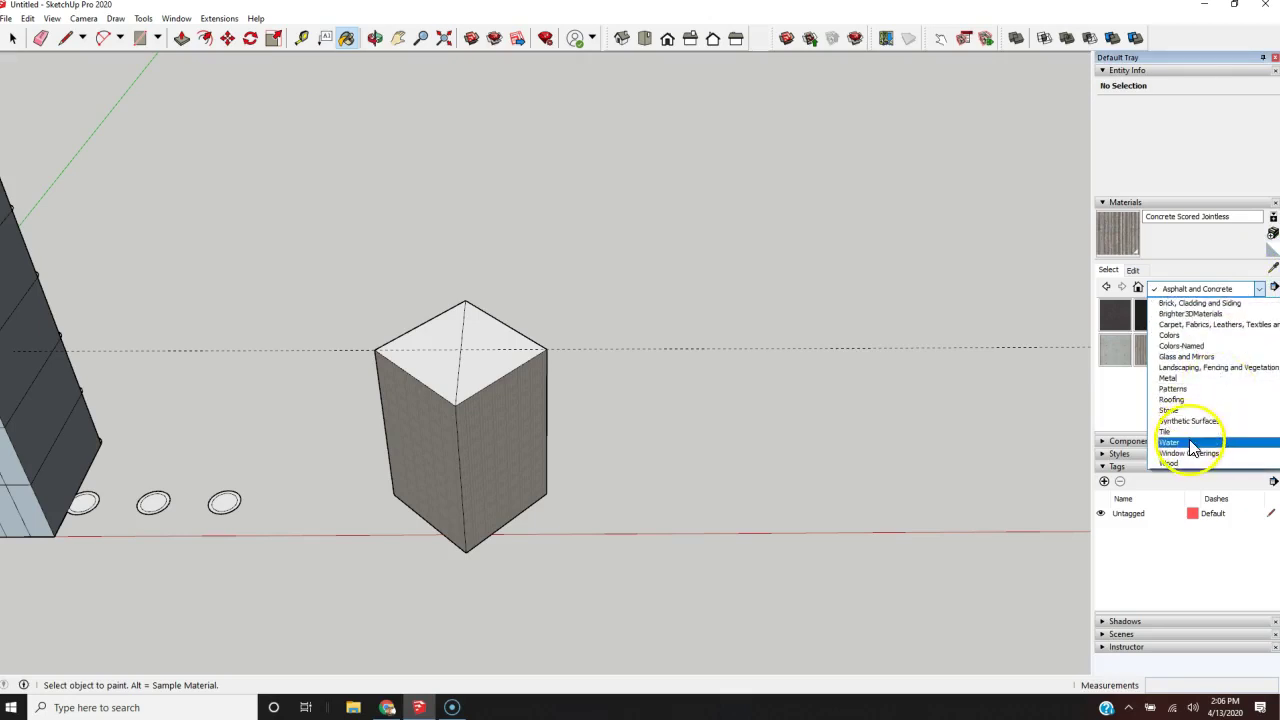
{"action": "left_click", "coordinate": [1188, 336]}
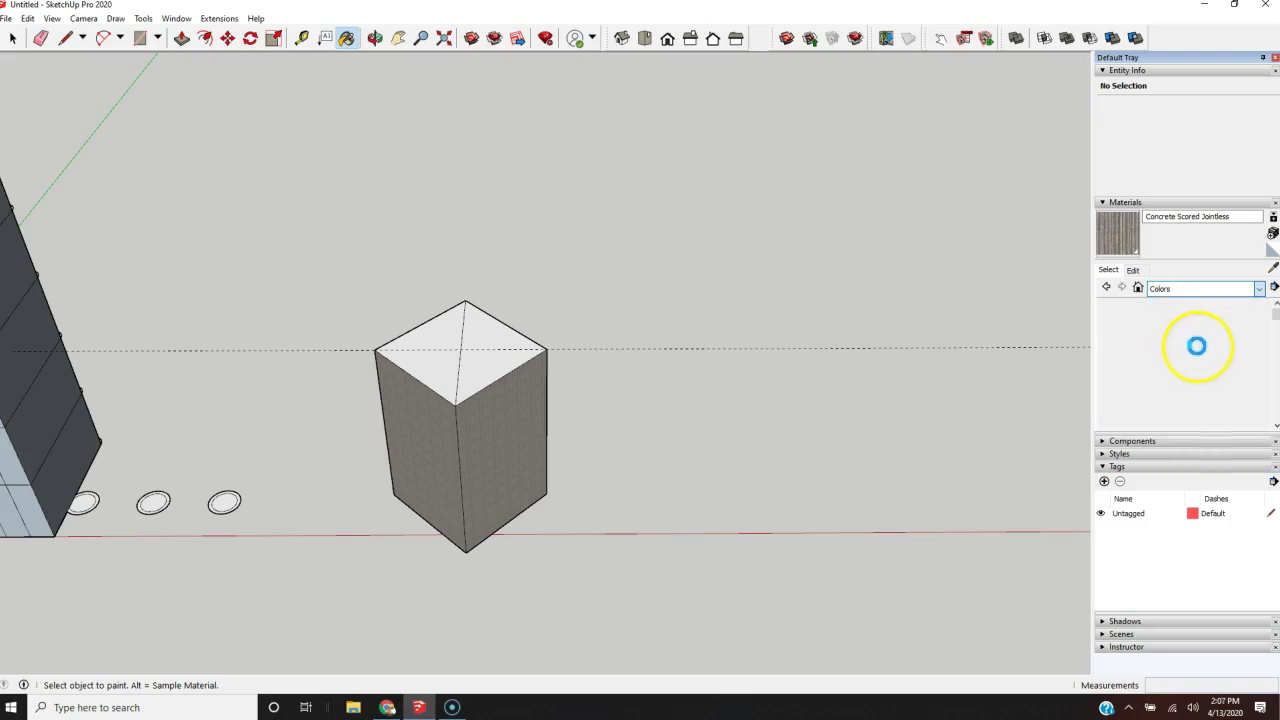
{"action": "scroll", "coordinate": [1198, 360], "scroll_direction": "down", "scroll_amount": 2}
{"action": "scroll", "coordinate": [1199, 365], "scroll_direction": "down", "scroll_amount": 3}
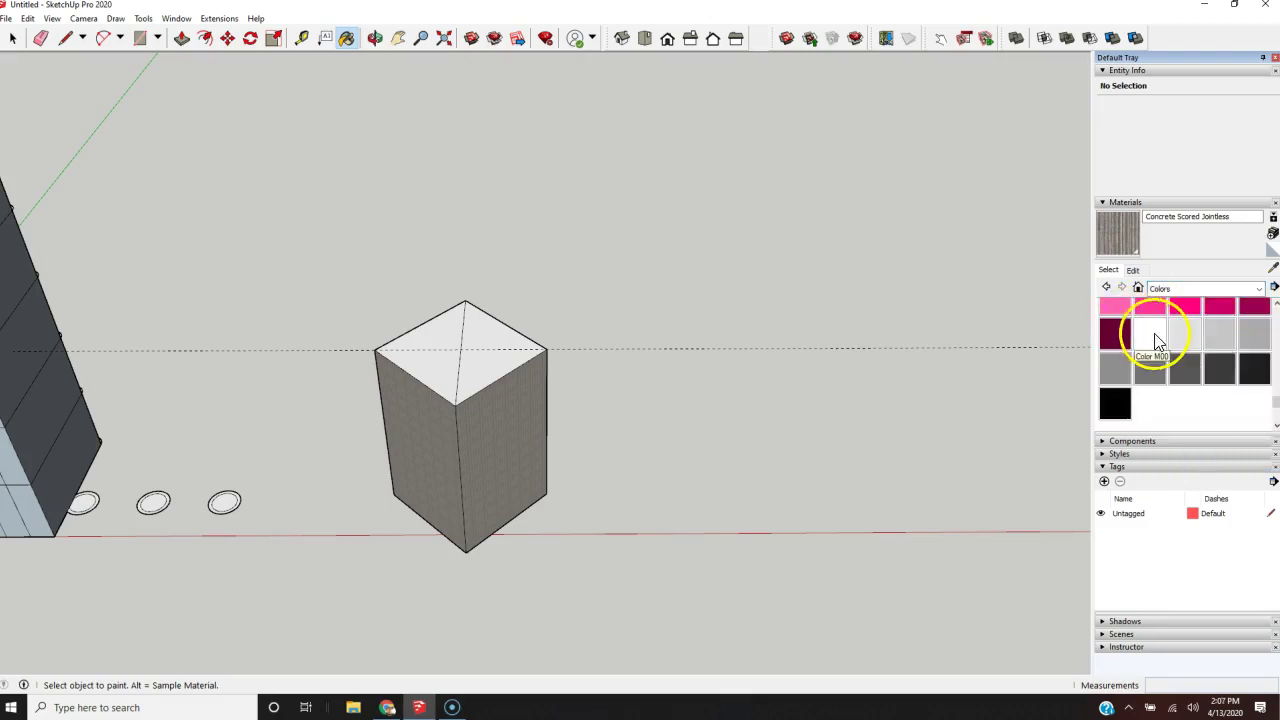
{"action": "left_click", "coordinate": [1150, 335]}
{"action": "left_click", "coordinate": [486, 489]}
{"action": "left_click", "coordinate": [429, 457]}
{"action": "mouse_move", "coordinate": [629, 520]}
{"action": "middle_mouse_down"}
{"action": "mouse_move", "coordinate": [762, 498]}
{"action": "mouse_move", "coordinate": [1086, 391]}
{"action": "mouse_move", "coordinate": [497, 491]}
{"action": "mouse_move", "coordinate": [531, 460]}
{"action": "mouse_move", "coordinate": [758, 504]}
{"action": "mouse_move", "coordinate": [320, 457]}
{"action": "mouse_move", "coordinate": [548, 617]}
{"action": "middle_mouse_up"}
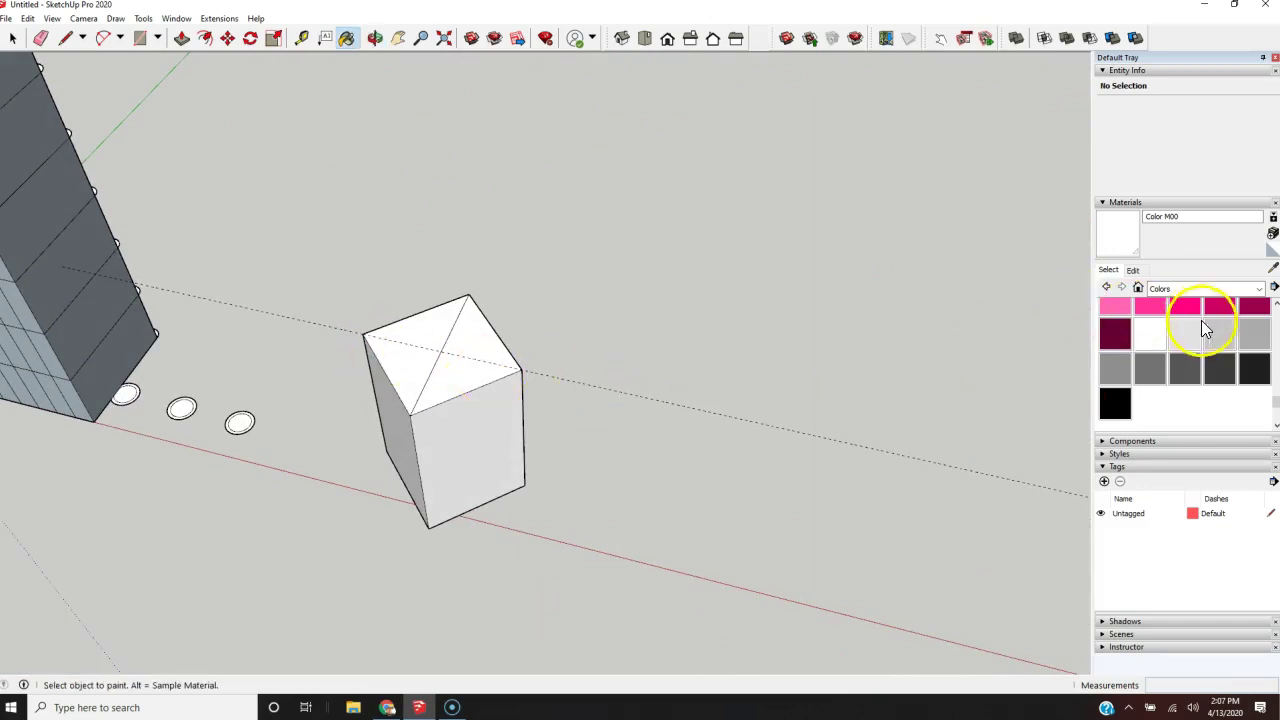
- Browse the Brighter3DMaterials Brdfs, Brick, Cladding and Siding, and Metal material collections
{"action": "left_click", "coordinate": [1259, 289]}
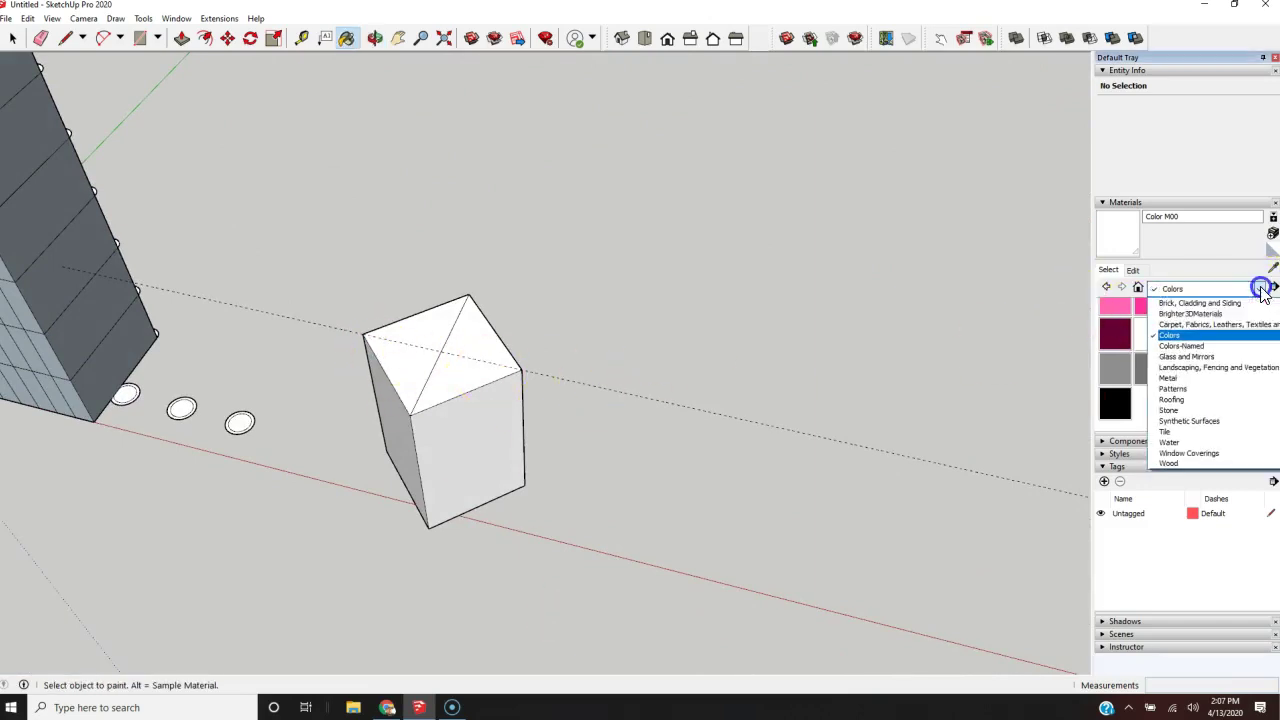
{"action": "left_click", "coordinate": [1200, 310]}
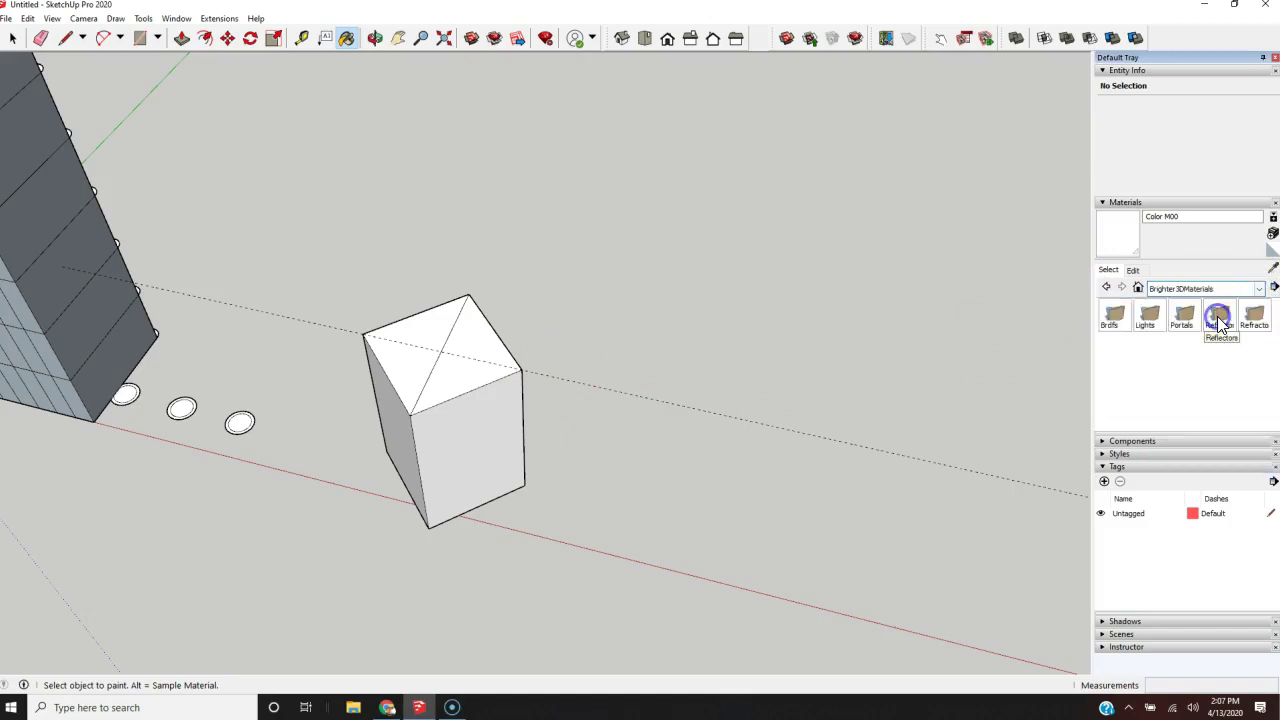
{"action": "left_click", "coordinate": [1123, 316]}
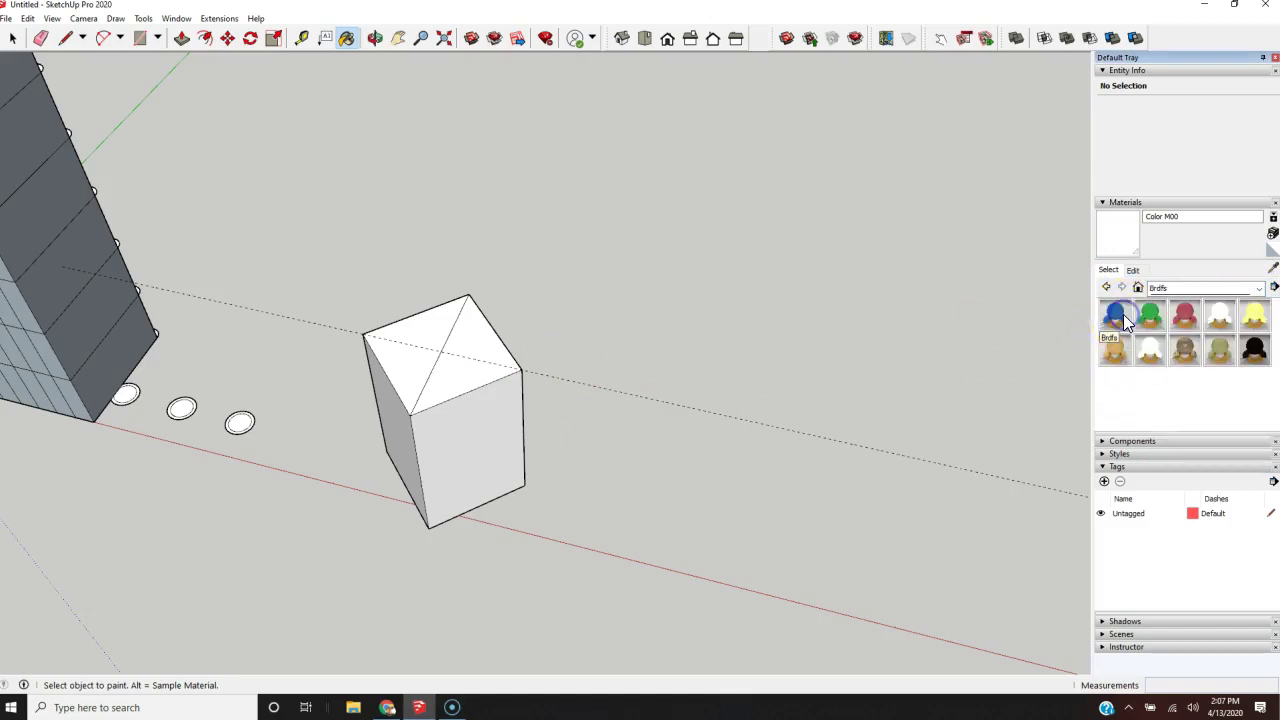
{"action": "left_click", "coordinate": [1260, 289]}
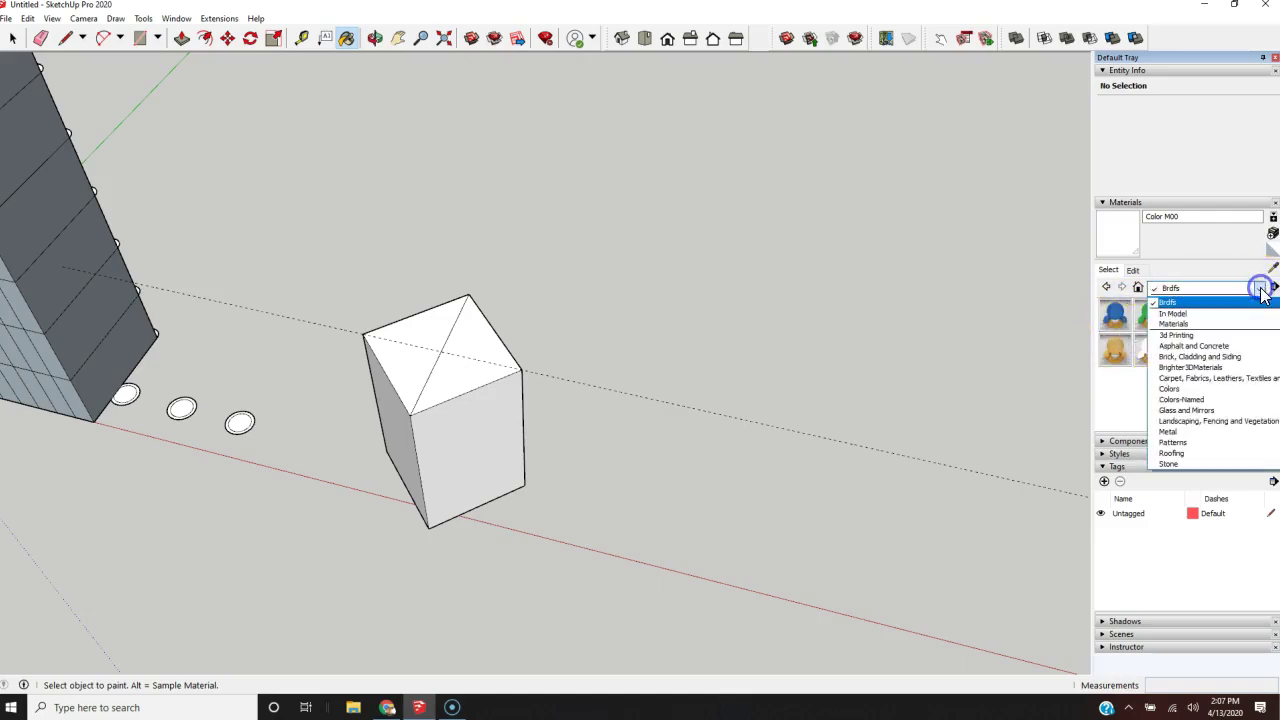
{"action": "left_click", "coordinate": [1241, 360]}
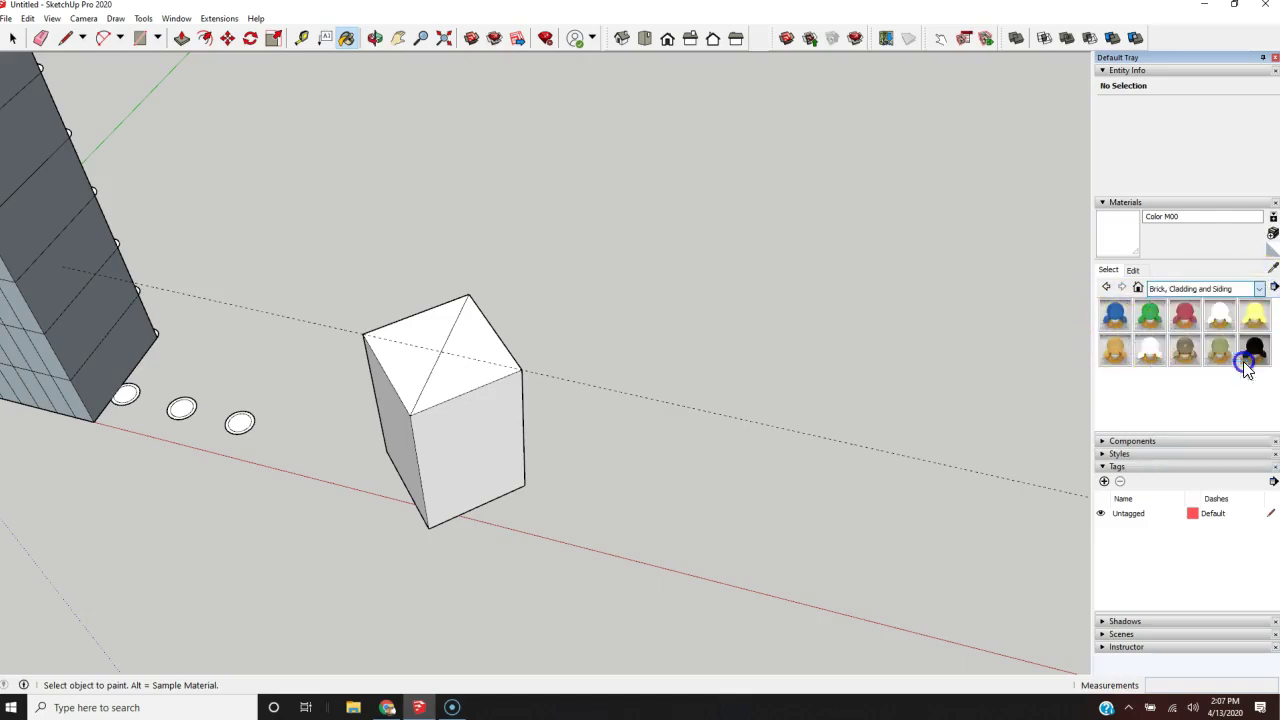
{"action": "scroll", "coordinate": [1212, 418], "scroll_direction": "down", "scroll_amount": 2}
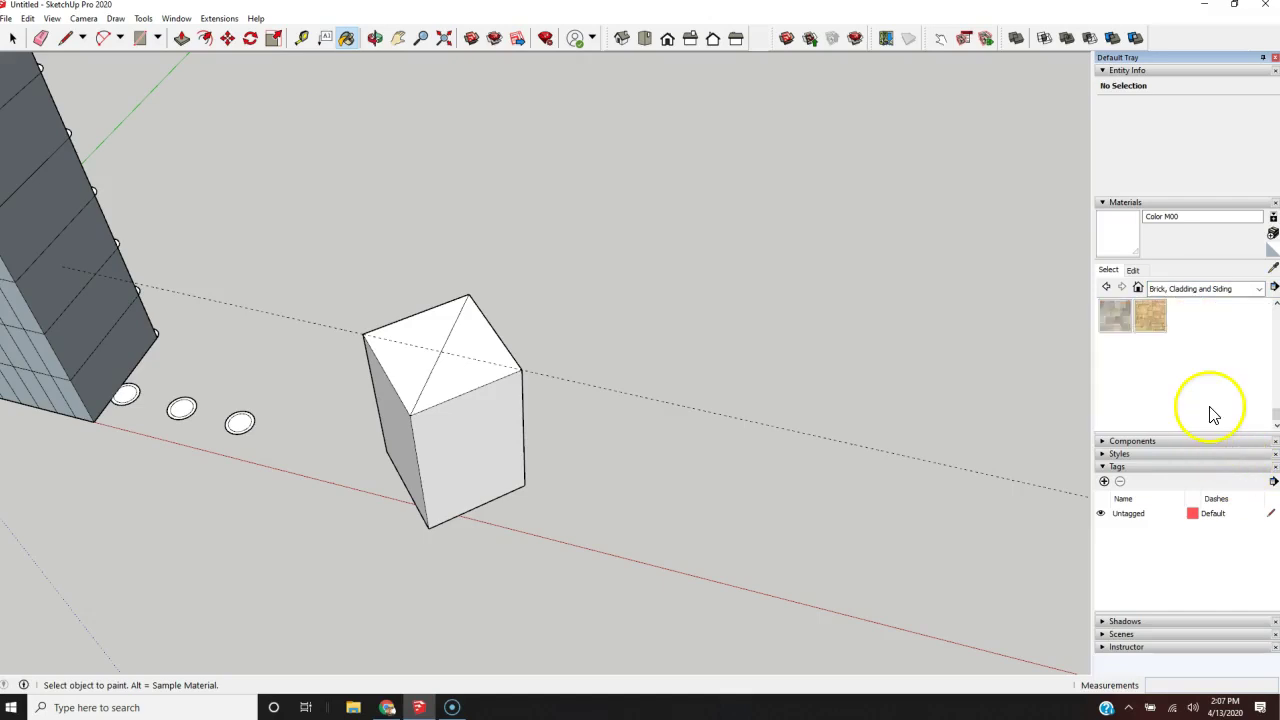
{"action": "scroll", "coordinate": [1204, 402], "scroll_direction": "up", "scroll_amount": 2}
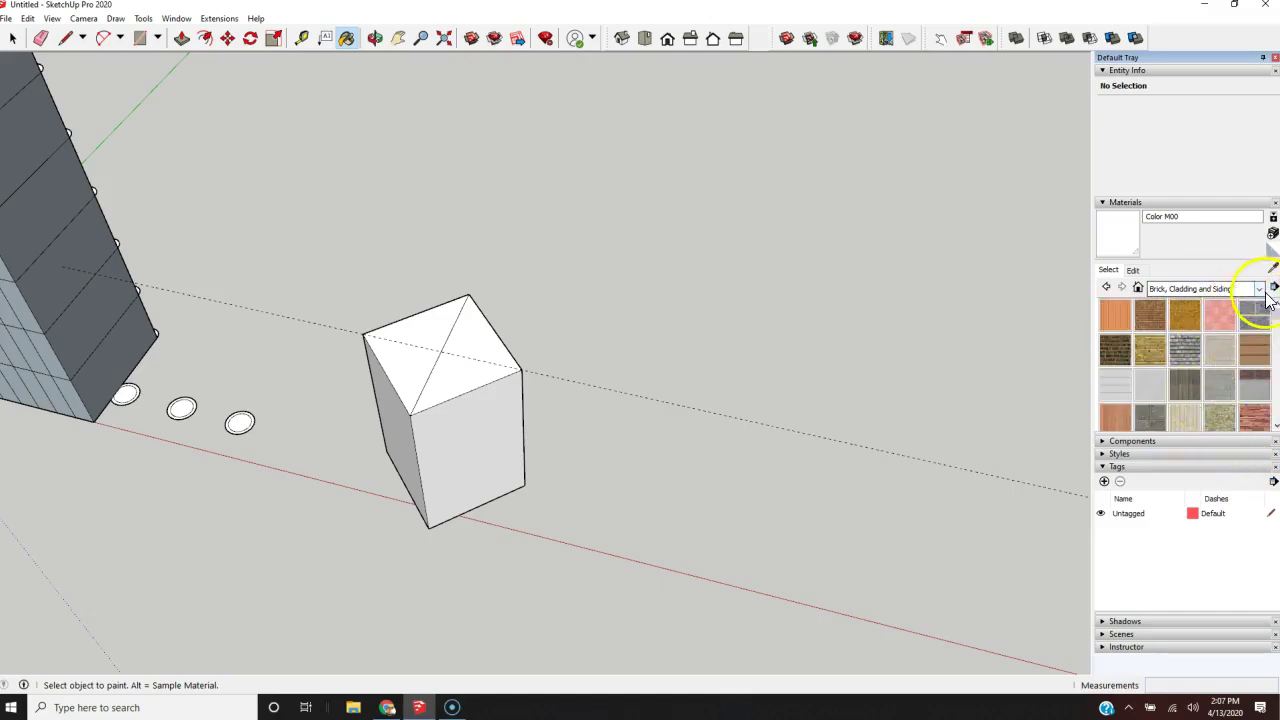
{"action": "left_click", "coordinate": [1259, 289]}
{"action": "left_click", "coordinate": [1217, 378]}
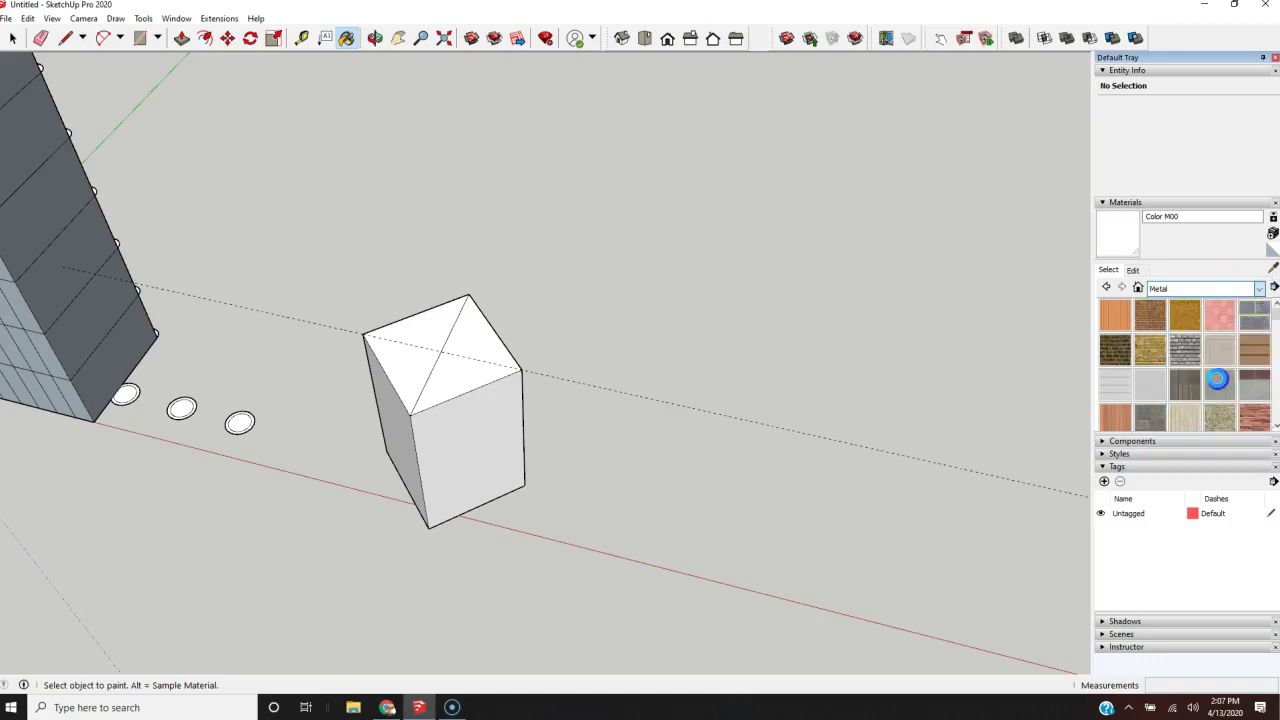
- Paint a front corner panel near the tower's top with Translucent Glass Blue from the Glass and Mirrors collection
{"action": "left_click", "coordinate": [1259, 289]}
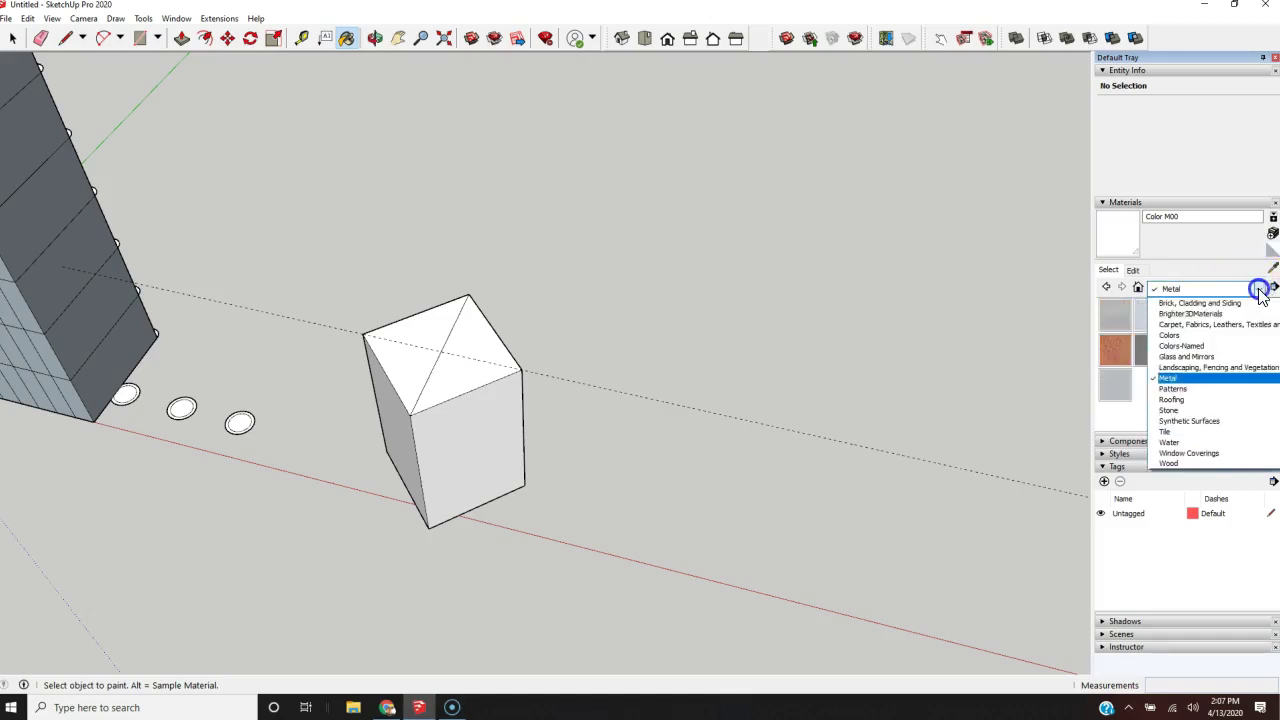
{"action": "left_click", "coordinate": [1225, 360]}
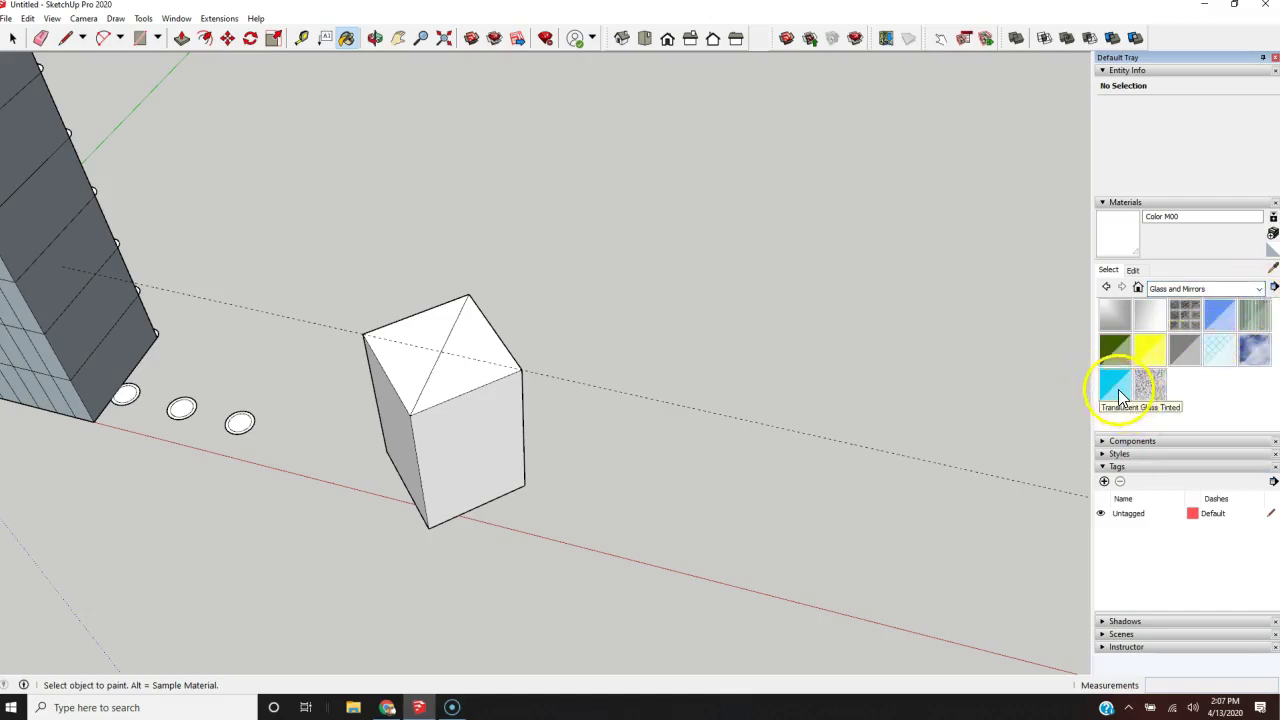
{"action": "left_click", "coordinate": [1215, 315]}
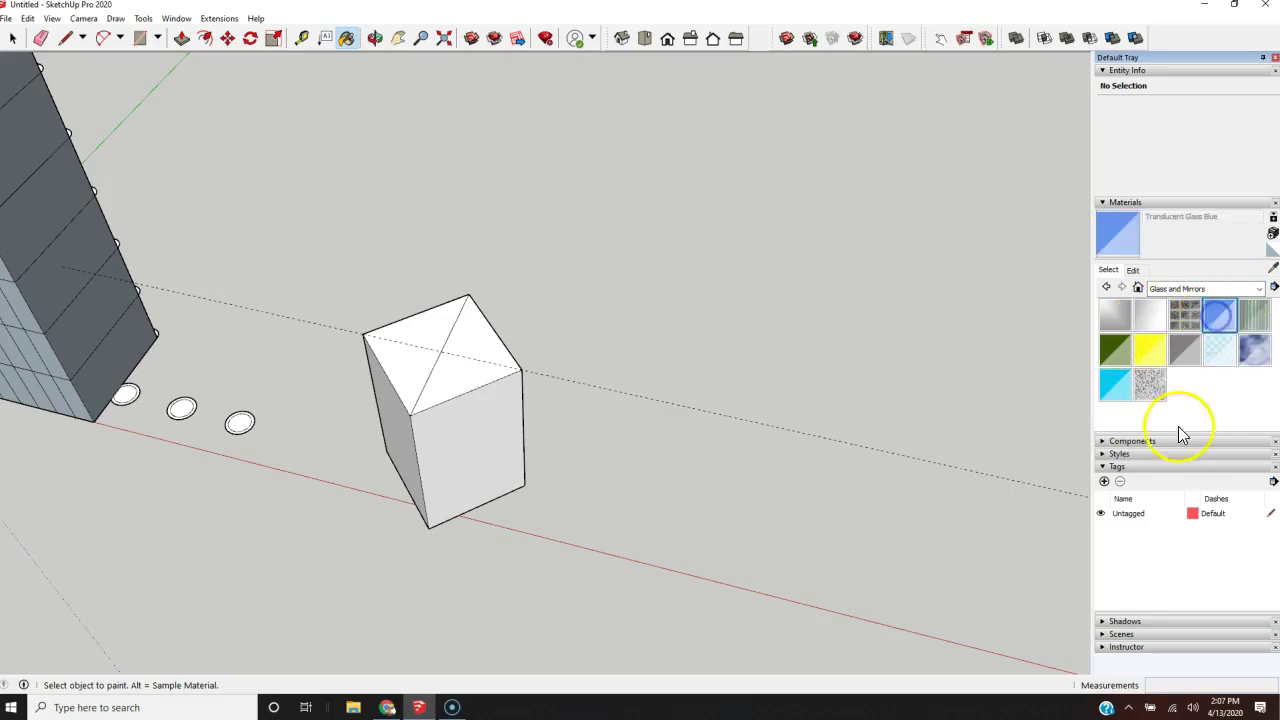
{"action": "scroll", "coordinate": [620, 405], "scroll_direction": "down", "scroll_amount": 5}
{"action": "scroll", "coordinate": [517, 380], "scroll_direction": "down", "scroll_amount": 3}
{"action": "scroll", "coordinate": [548, 322], "scroll_direction": "up", "scroll_amount": 5}
{"action": "middle_click_drag", "start_coordinate": [634, 380], "coordinate": [654, 274]}
{"action": "left_click", "coordinate": [632, 166]}
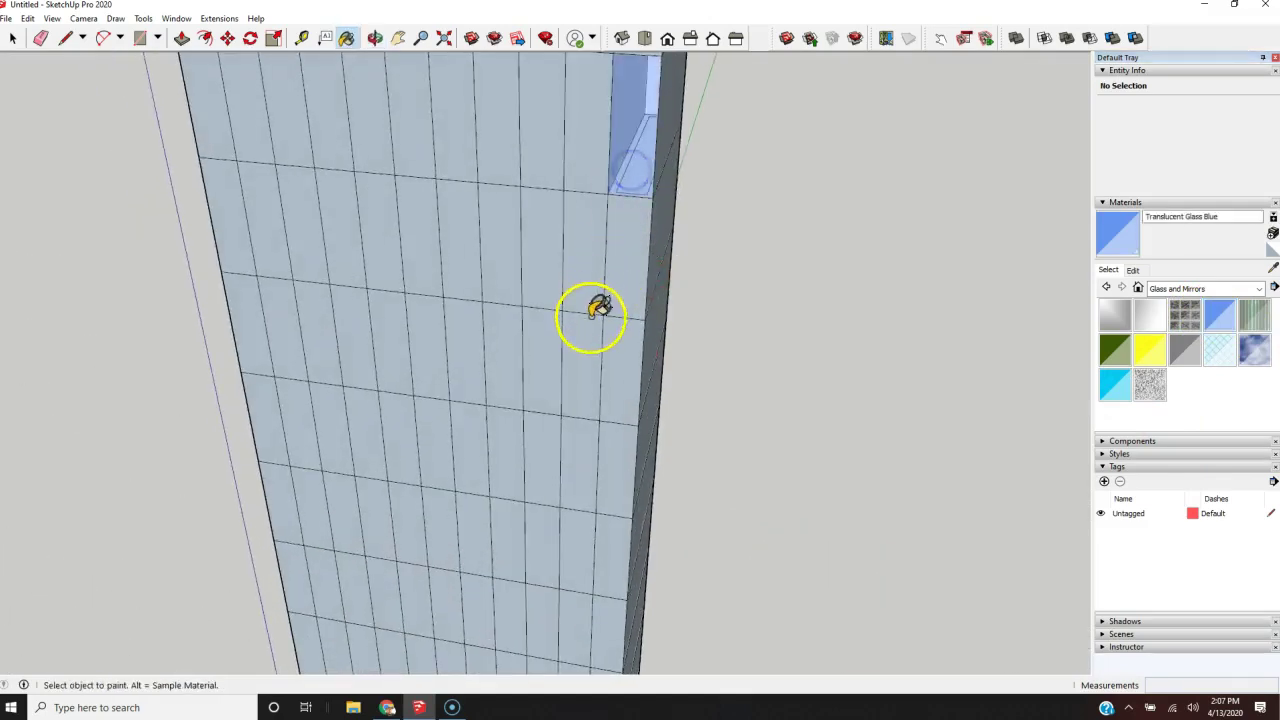
- Extend Translucent Glass Blue to the adjoining side panel and neighbouring front panels on the same storey of the tower
{"action": "scroll", "coordinate": [592, 265], "scroll_direction": "down", "scroll_amount": 2}
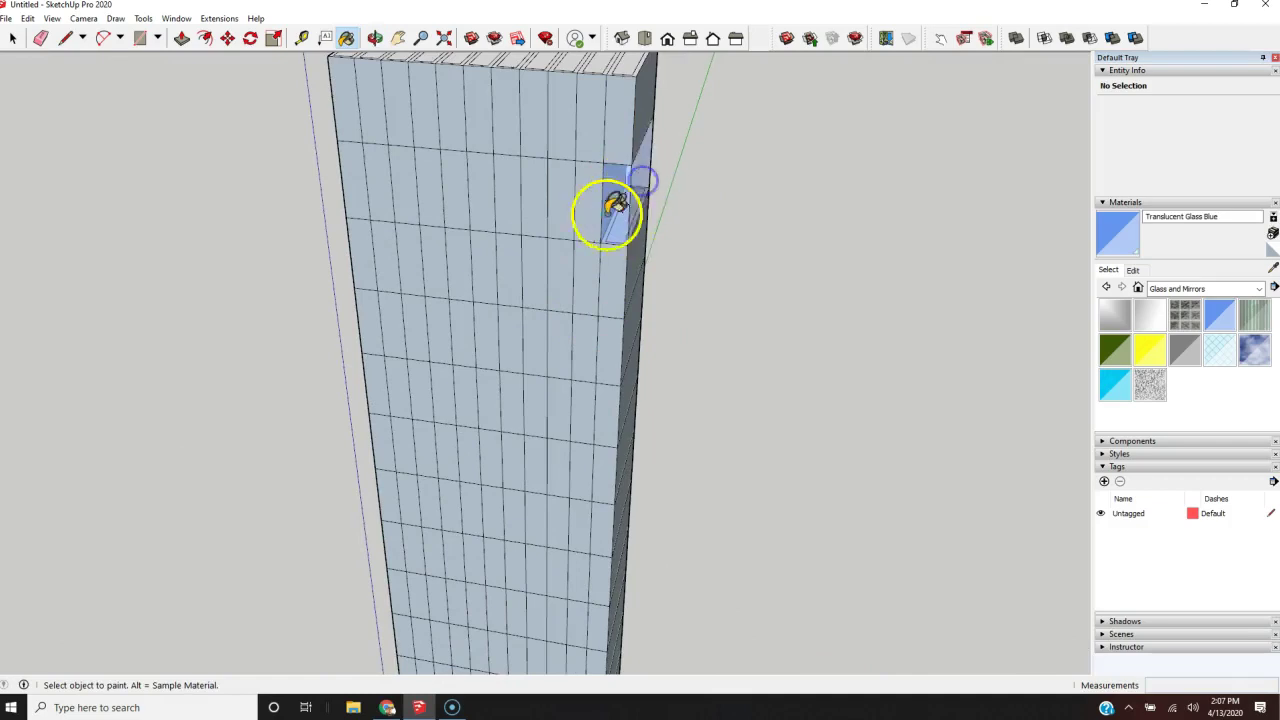
{"action": "middle_click_drag", "start_coordinate": [696, 233], "coordinate": [425, 201]}
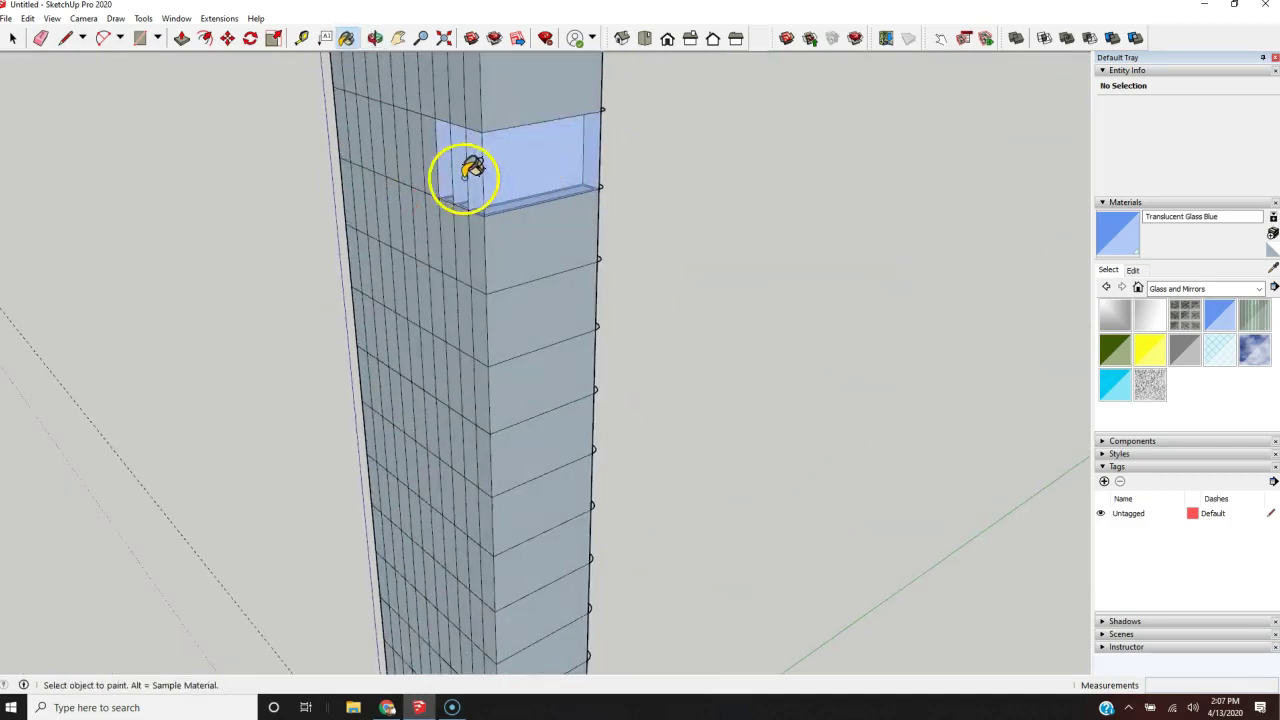
{"action": "scroll", "coordinate": [480, 180], "scroll_direction": "up", "scroll_amount": 6}
{"action": "scroll", "coordinate": [729, 217], "scroll_direction": "up", "scroll_amount": 6}
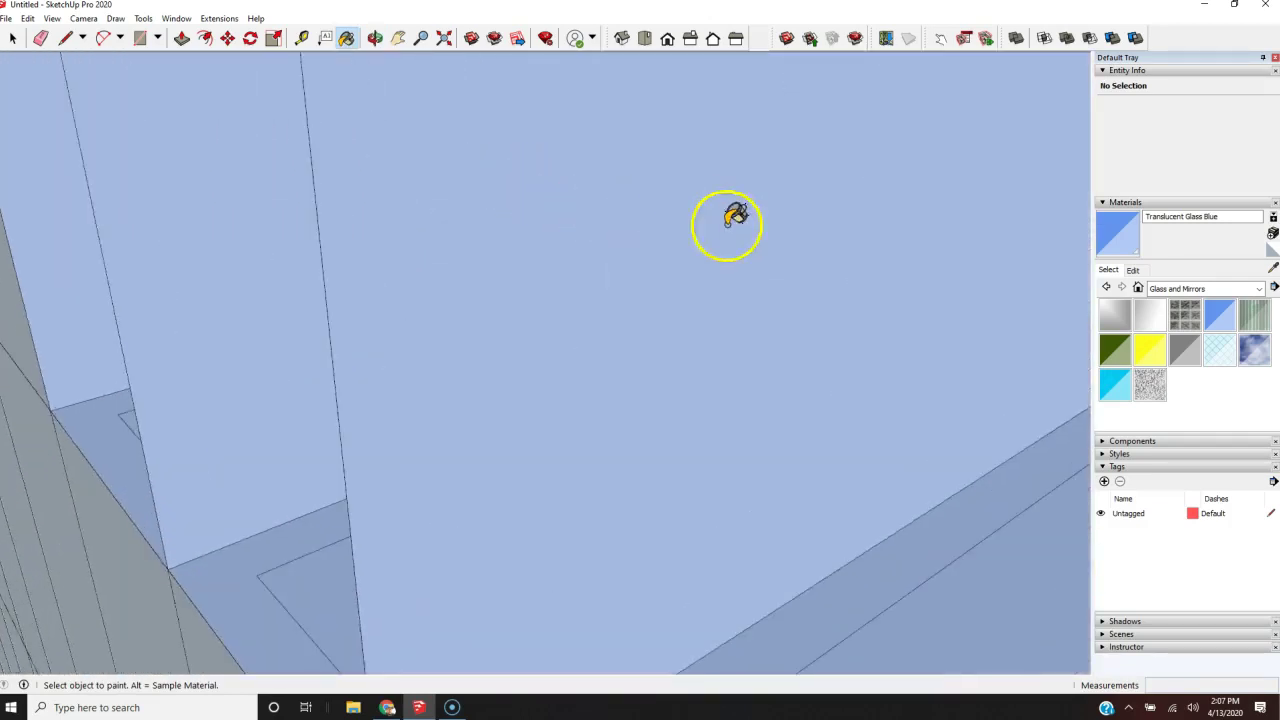
{"action": "scroll", "coordinate": [760, 235], "scroll_direction": "down", "scroll_amount": 6}
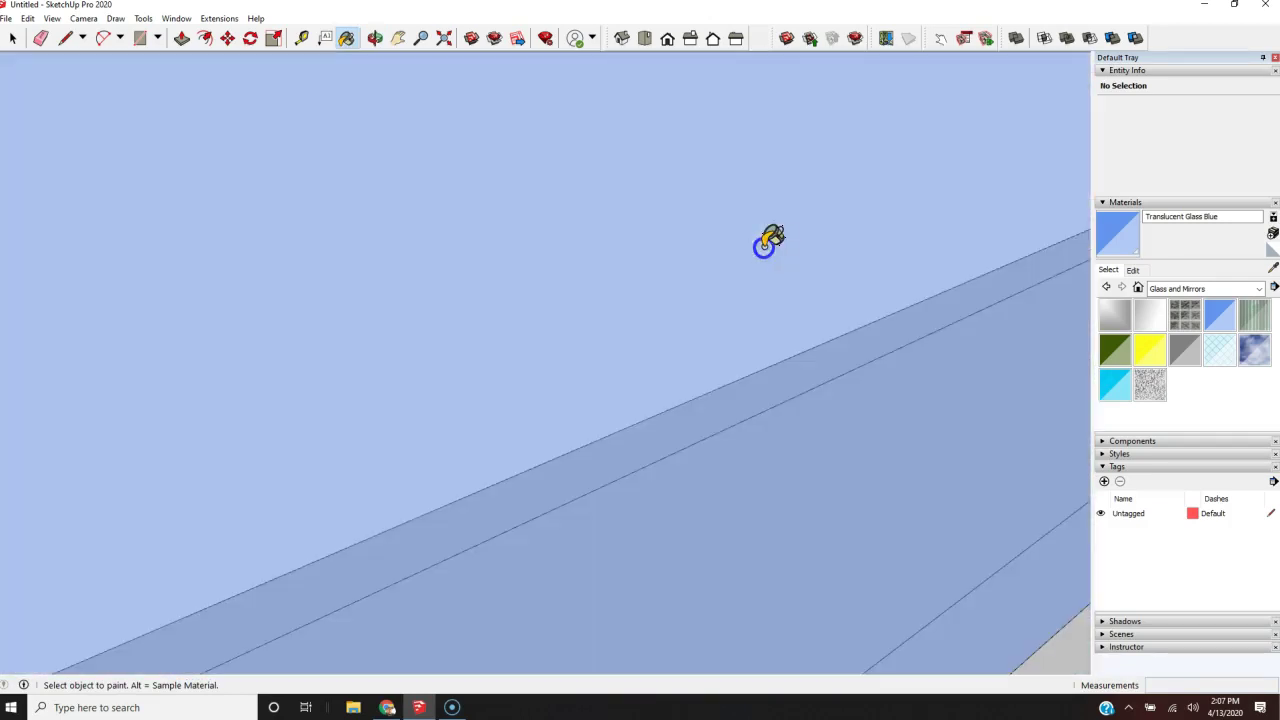
{"action": "scroll", "coordinate": [779, 241], "scroll_direction": "down", "scroll_amount": 5}
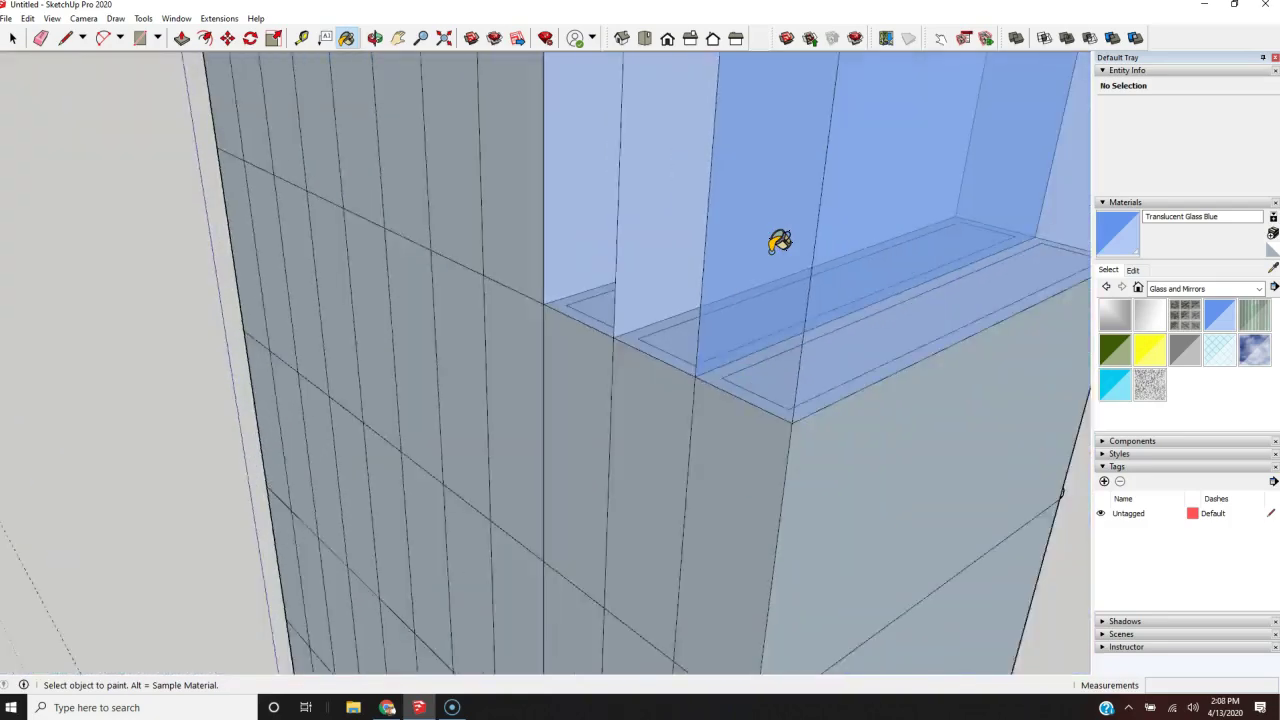
- Undo the Translucent Glass Blue painting on the tower panels
{"action": "middle_click_drag", "start_coordinate": [880, 331], "coordinate": [958, 364]}
{"action": "scroll", "coordinate": [719, 334], "scroll_direction": "down", "scroll_amount": 3}
{"action": "scroll", "coordinate": [719, 334], "scroll_direction": "down", "scroll_amount": 4}
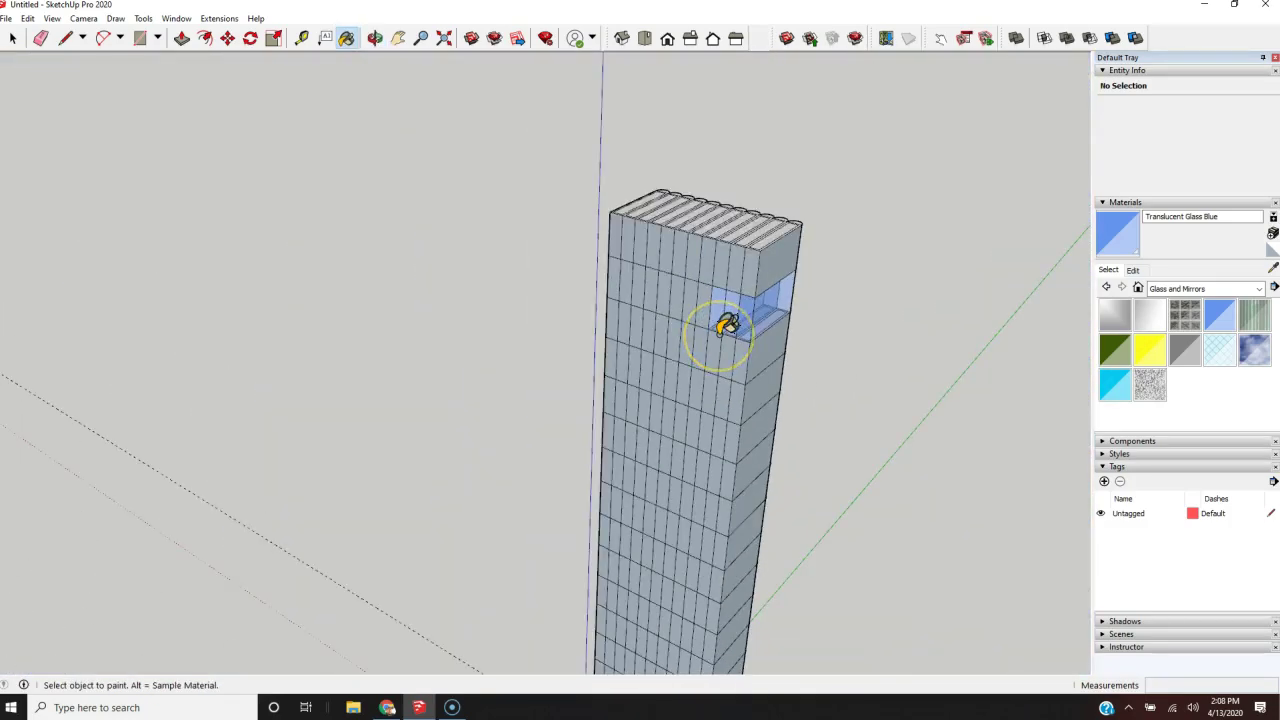
{"action": "scroll", "coordinate": [729, 323], "scroll_direction": "up", "scroll_amount": 2}
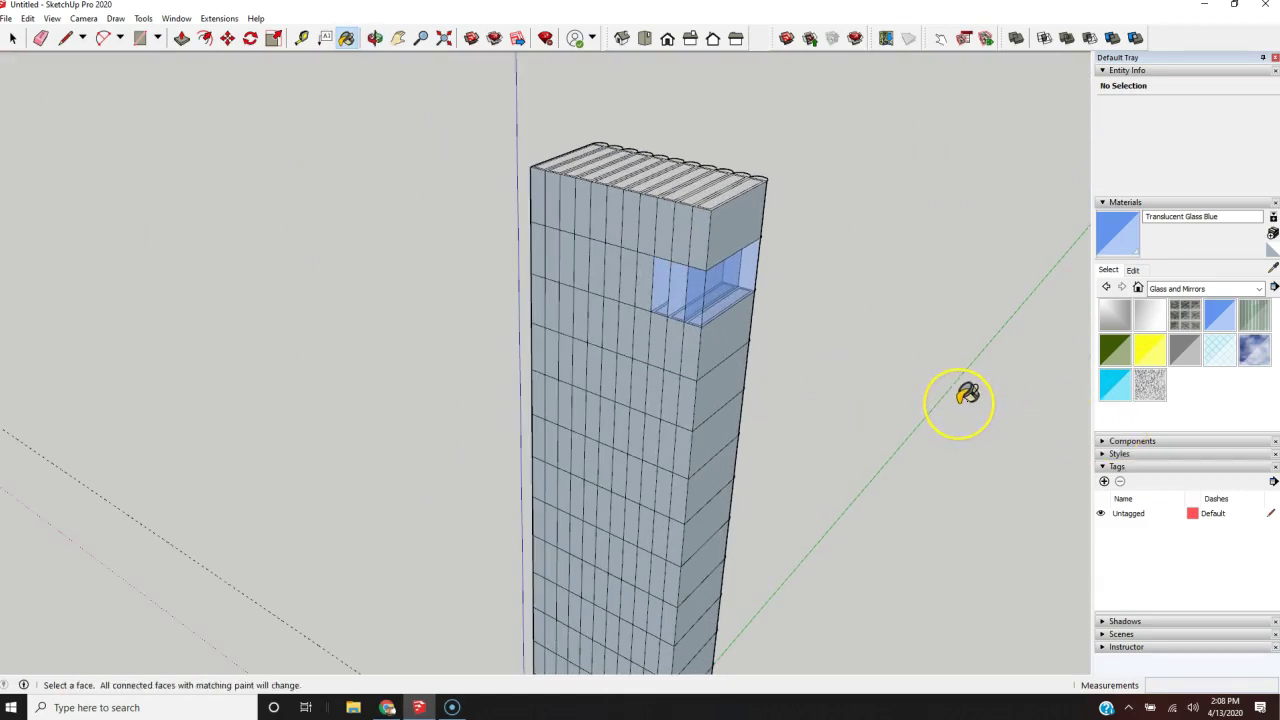
{"action": "key", "text": "ctrl+z"}
{"action": "key", "text": "ctrl+z"}
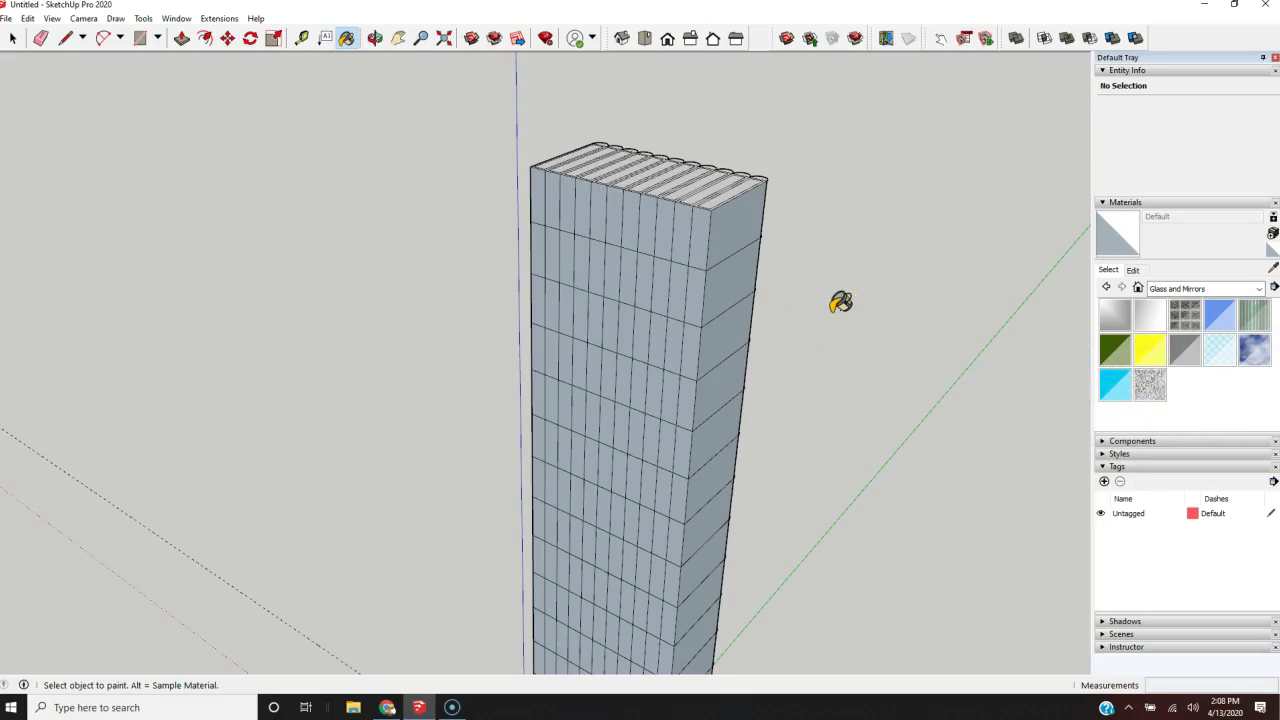
- Use Orbit and Pan to examine the tower from its top to its base and move across to the white box
{"action": "left_click", "coordinate": [376, 40]}
{"action": "mouse_move", "coordinate": [360, 223]}
{"action": "left_mouse_down"}
{"action": "mouse_move", "coordinate": [646, 271]}
{"action": "mouse_move", "coordinate": [200, 195]}
{"action": "mouse_move", "coordinate": [706, 229]}
{"action": "mouse_move", "coordinate": [391, 249]}
{"action": "mouse_move", "coordinate": [700, 251]}
{"action": "mouse_move", "coordinate": [568, 271]}
{"action": "mouse_move", "coordinate": [420, 214]}
{"action": "mouse_move", "coordinate": [843, 249]}
{"action": "mouse_move", "coordinate": [903, 200]}
{"action": "mouse_move", "coordinate": [500, 360]}
{"action": "mouse_move", "coordinate": [540, 300]}
{"action": "left_mouse_up"}
{"action": "key", "text": "b"}
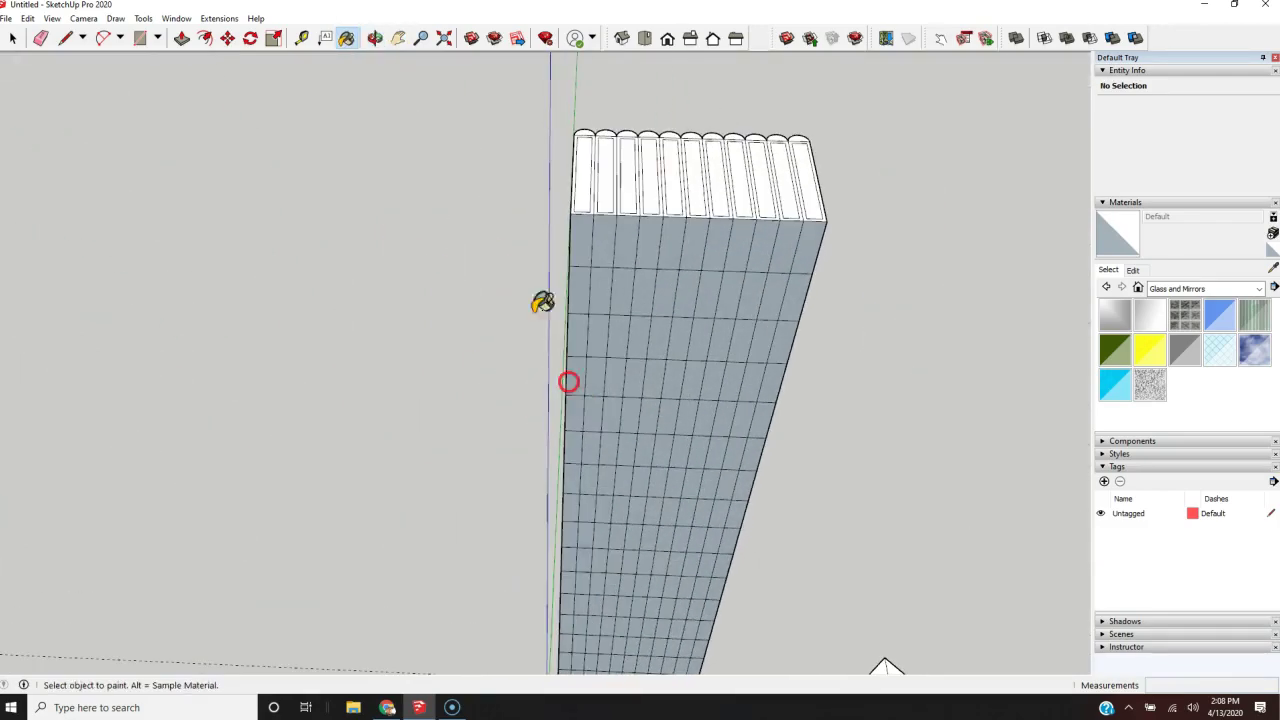
{"action": "left_click", "coordinate": [400, 40]}
{"action": "left_click_drag", "start_coordinate": [657, 386], "coordinate": [548, 110]}
{"action": "left_click_drag", "start_coordinate": [571, 586], "coordinate": [639, 531]}
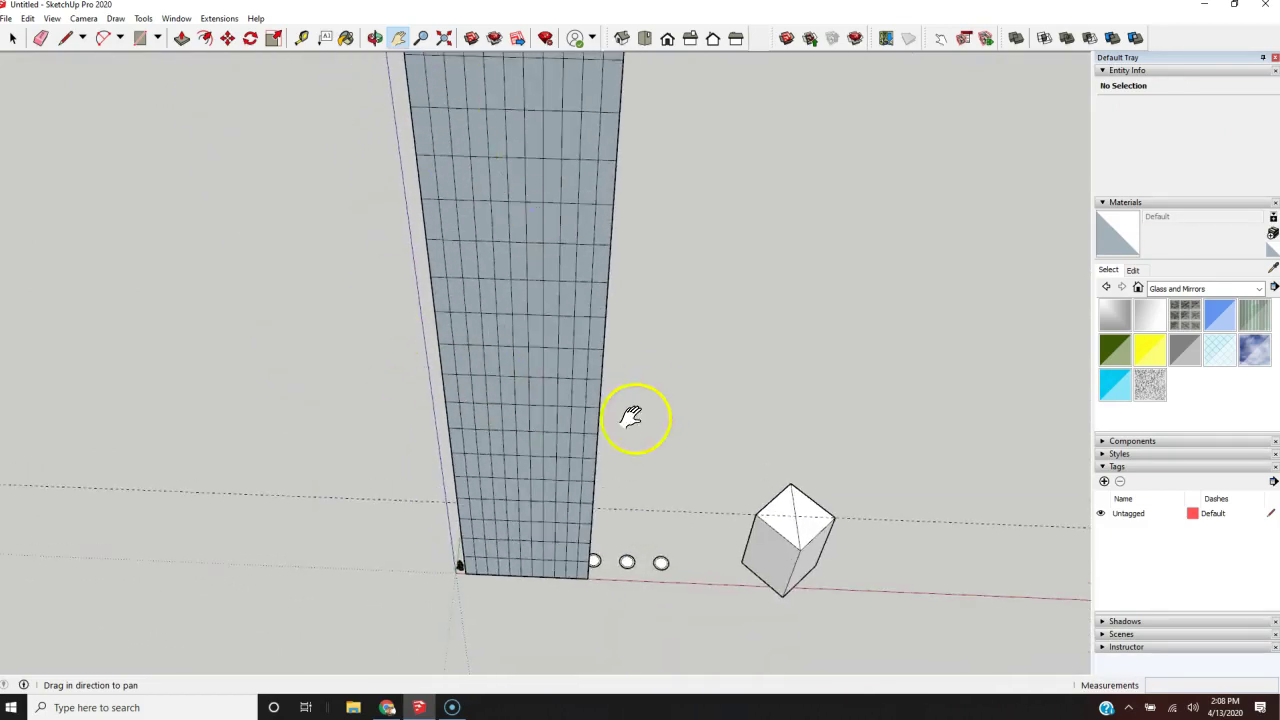
{"action": "scroll", "coordinate": [597, 434], "scroll_direction": "down", "scroll_amount": 5}
{"action": "scroll", "coordinate": [594, 434], "scroll_direction": "up", "scroll_amount": 7}
{"action": "left_click_drag", "start_coordinate": [795, 385], "coordinate": [451, 286]}
{"action": "left_click_drag", "start_coordinate": [877, 431], "coordinate": [704, 467]}
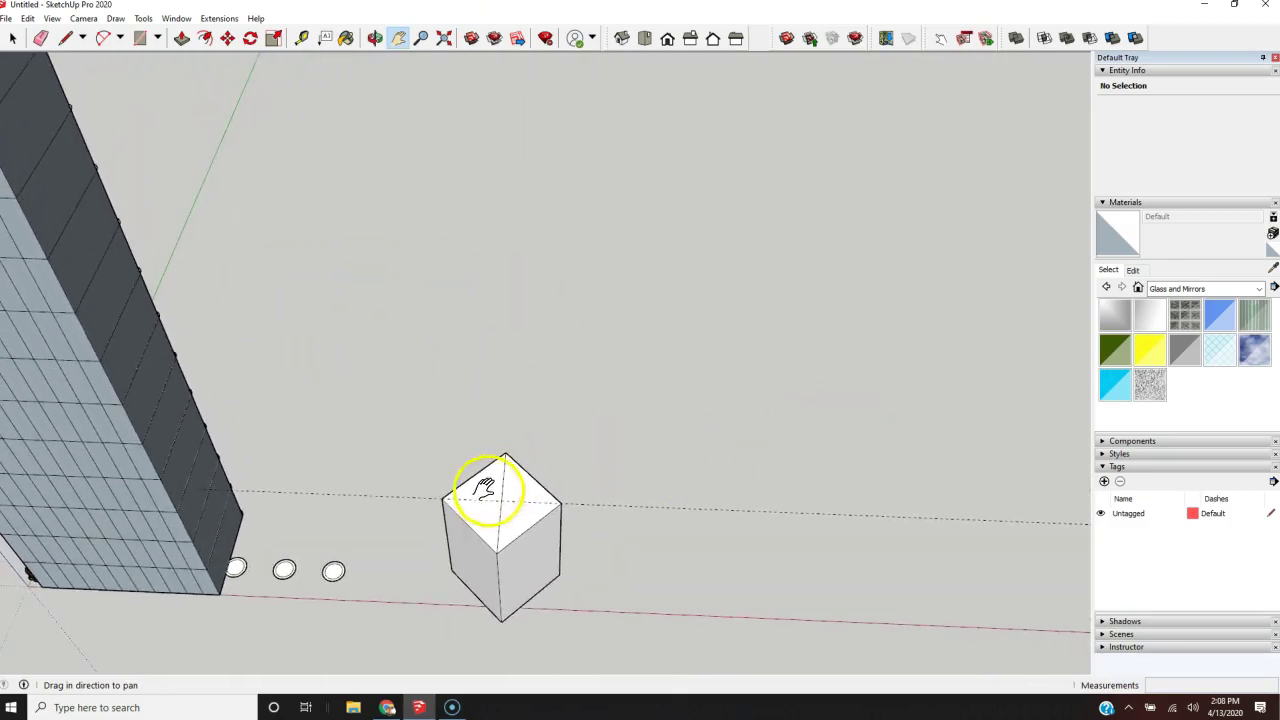
- Pan the view around the tower base and white box, and zoom out to show the whole model
{"action": "left_click_drag", "start_coordinate": [840, 446], "coordinate": [1136, 378]}
{"action": "left_click_drag", "start_coordinate": [538, 490], "coordinate": [484, 141]}
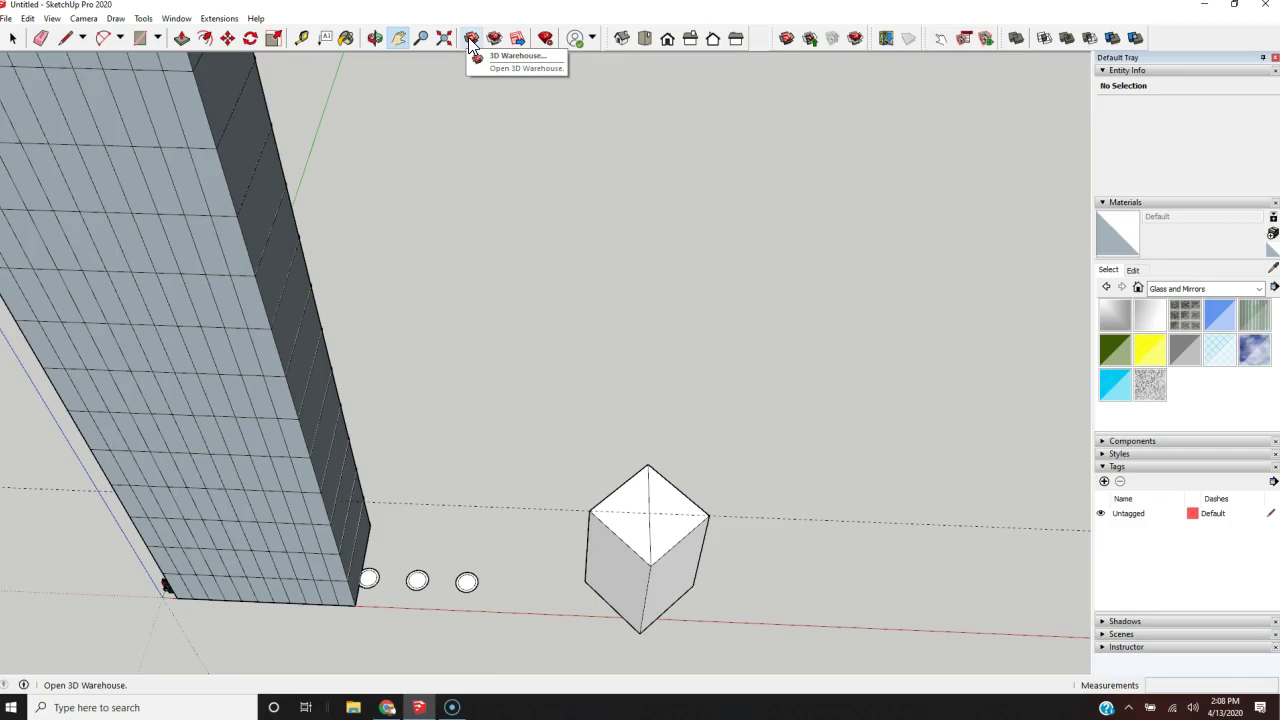
{"action": "left_click", "coordinate": [496, 40]}
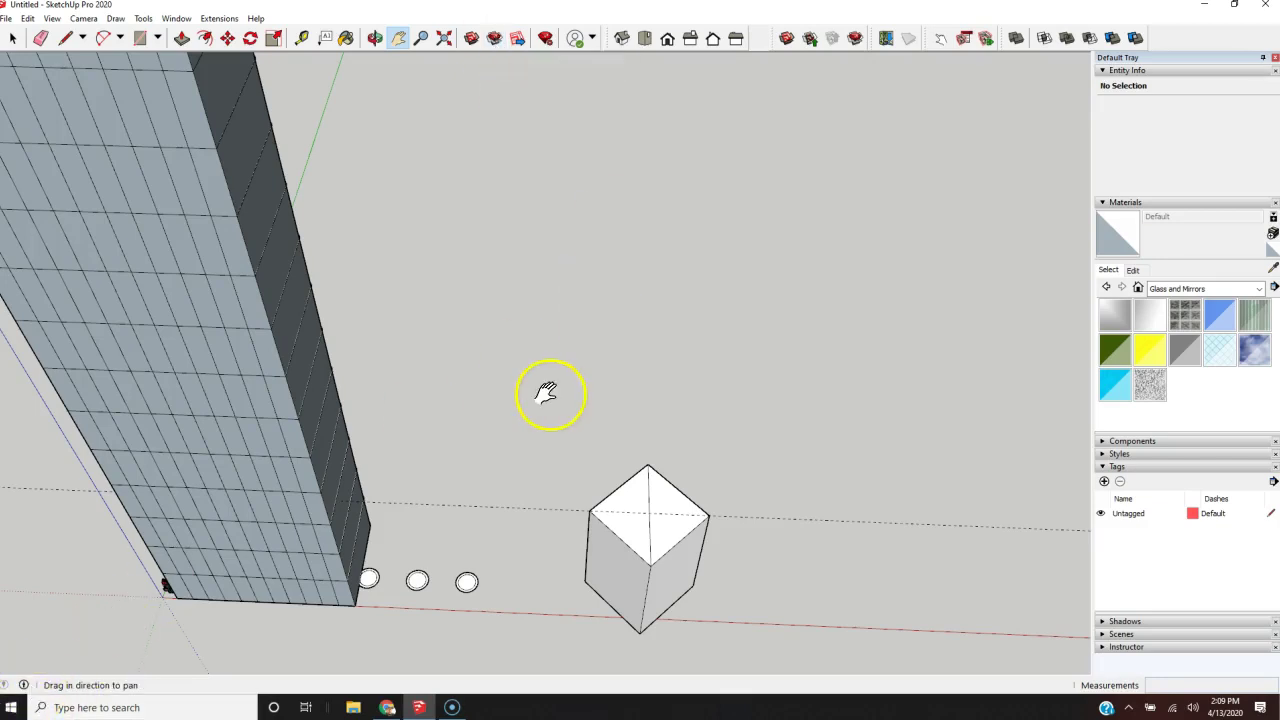
{"action": "scroll", "coordinate": [555, 495], "scroll_direction": "down", "scroll_amount": 2}
{"action": "scroll", "coordinate": [597, 437], "scroll_direction": "down", "scroll_amount": 2}
{"action": "scroll", "coordinate": [613, 428], "scroll_direction": "down", "scroll_amount": 2}
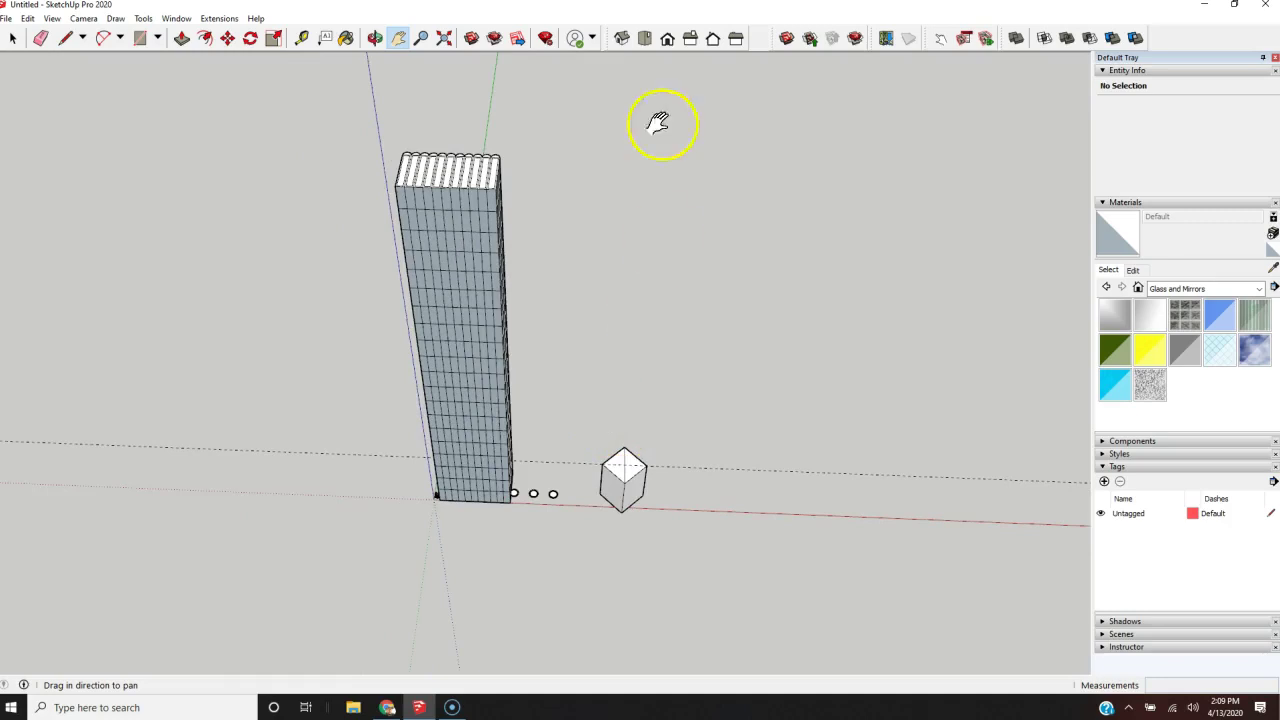
- View the model in the isometric, top, front, right, back and left standard views, and orbit to an elevated angle
{"action": "left_click", "coordinate": [621, 40]}
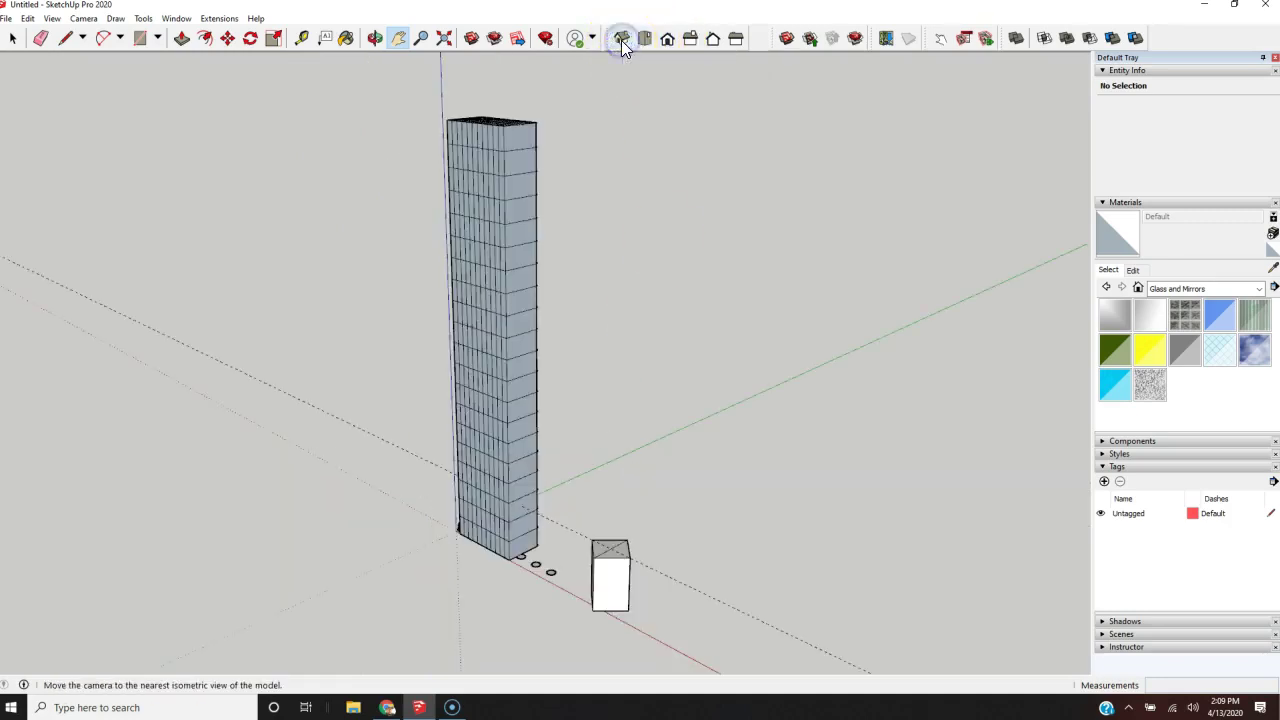
{"action": "left_click", "coordinate": [647, 40]}
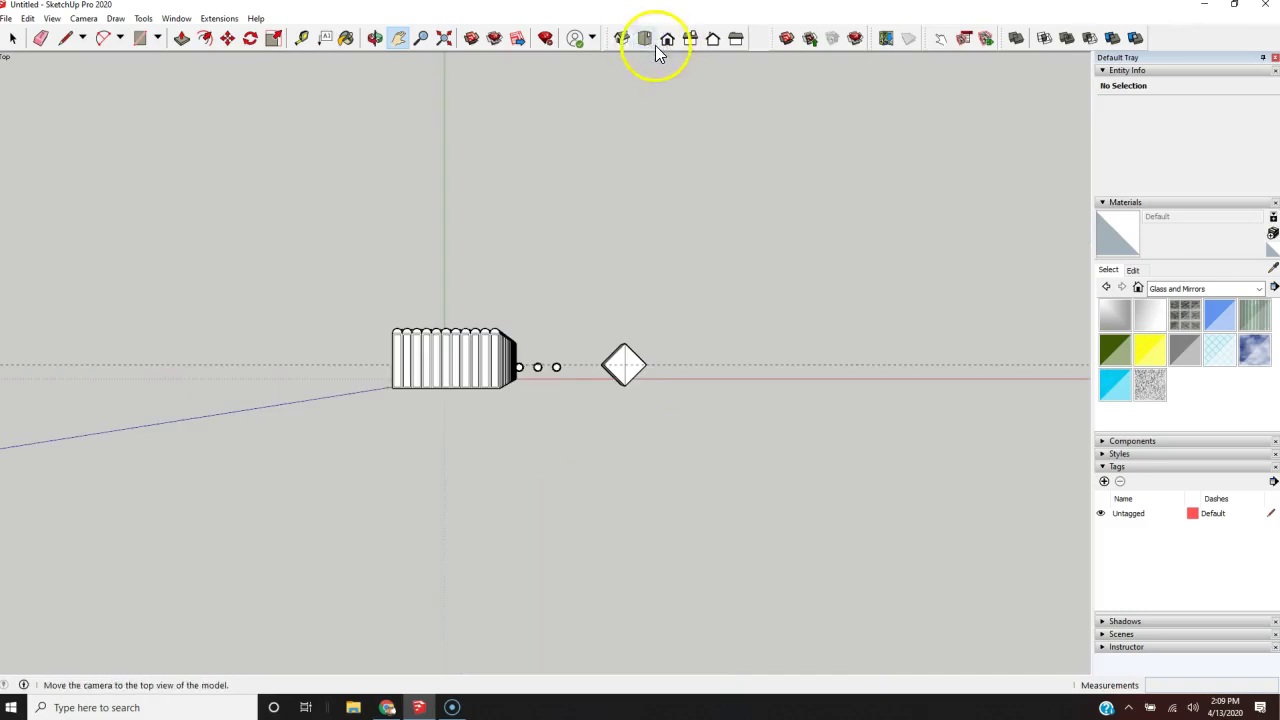
{"action": "left_click", "coordinate": [667, 40]}
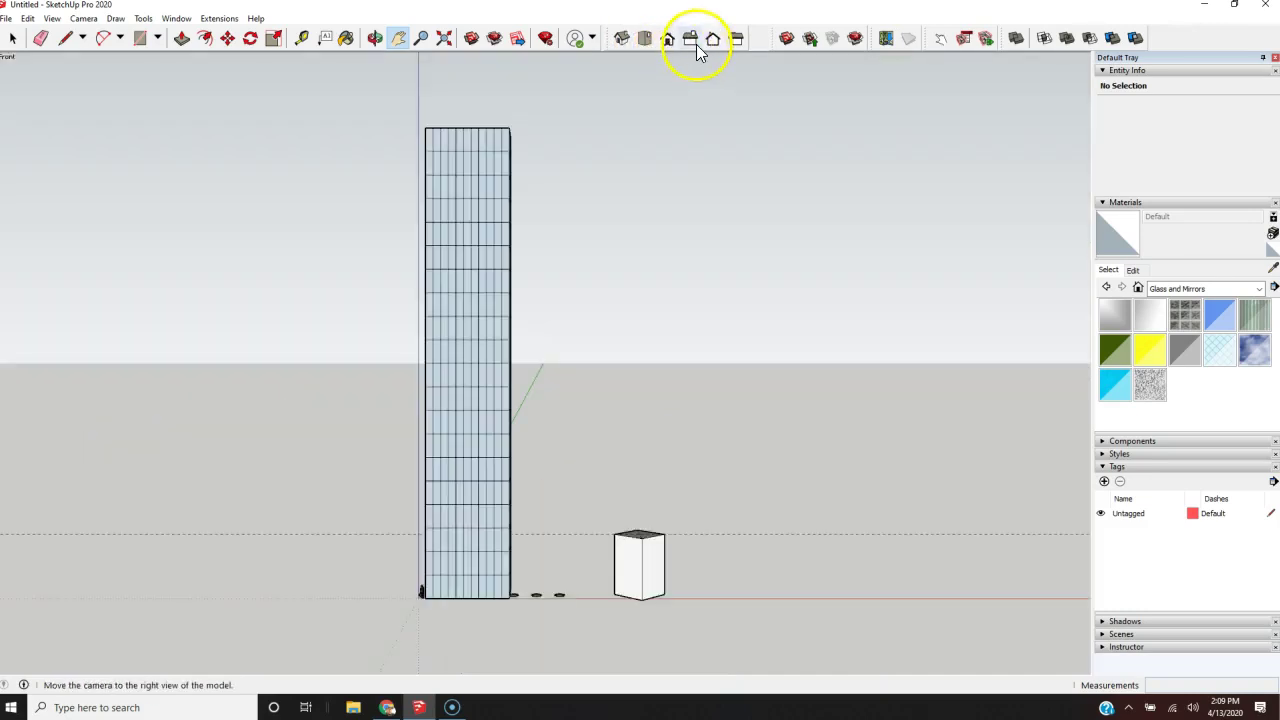
{"action": "left_click", "coordinate": [692, 42]}
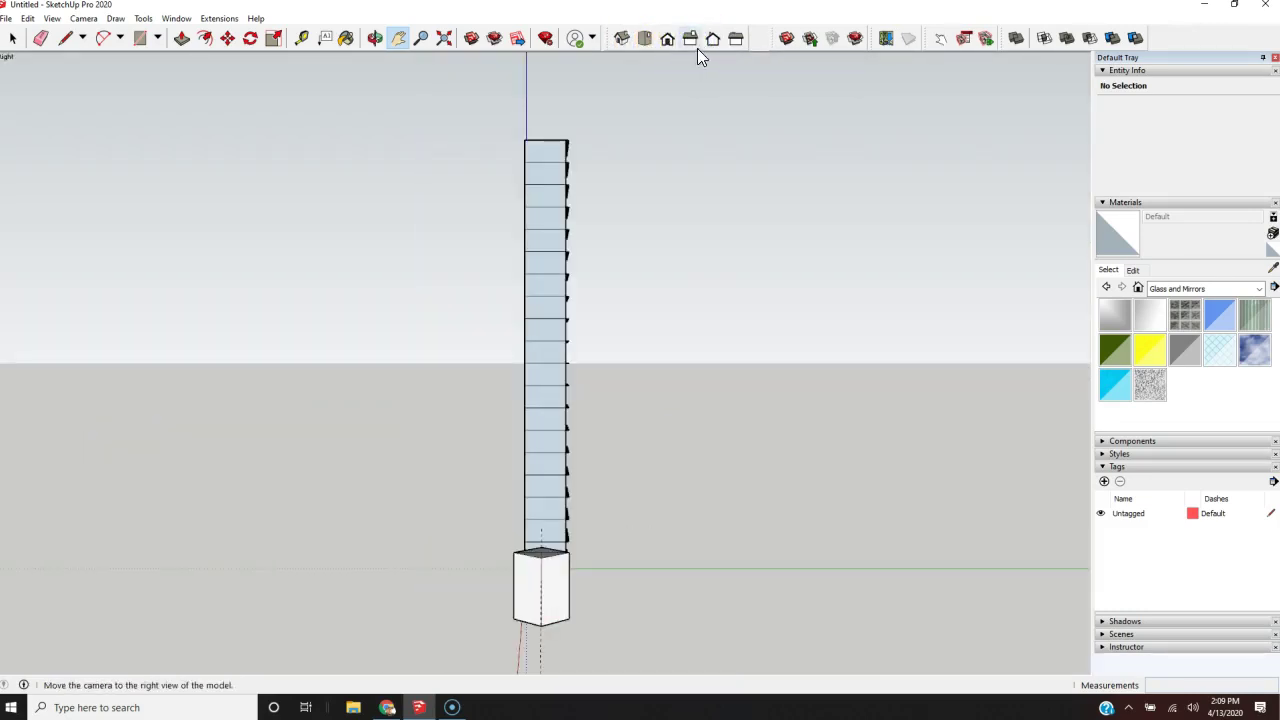
{"action": "left_click", "coordinate": [714, 40]}
{"action": "left_click", "coordinate": [737, 44]}
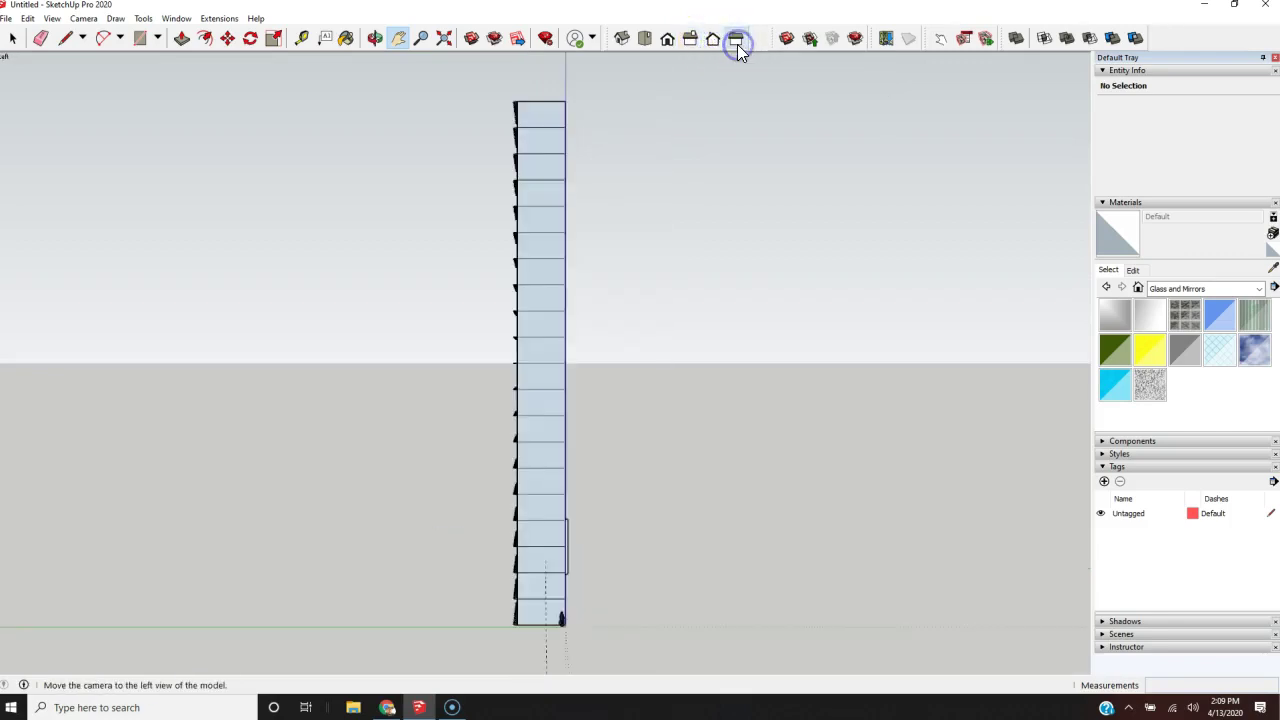
{"action": "middle_click_drag", "start_coordinate": [446, 258], "coordinate": [466, 397]}
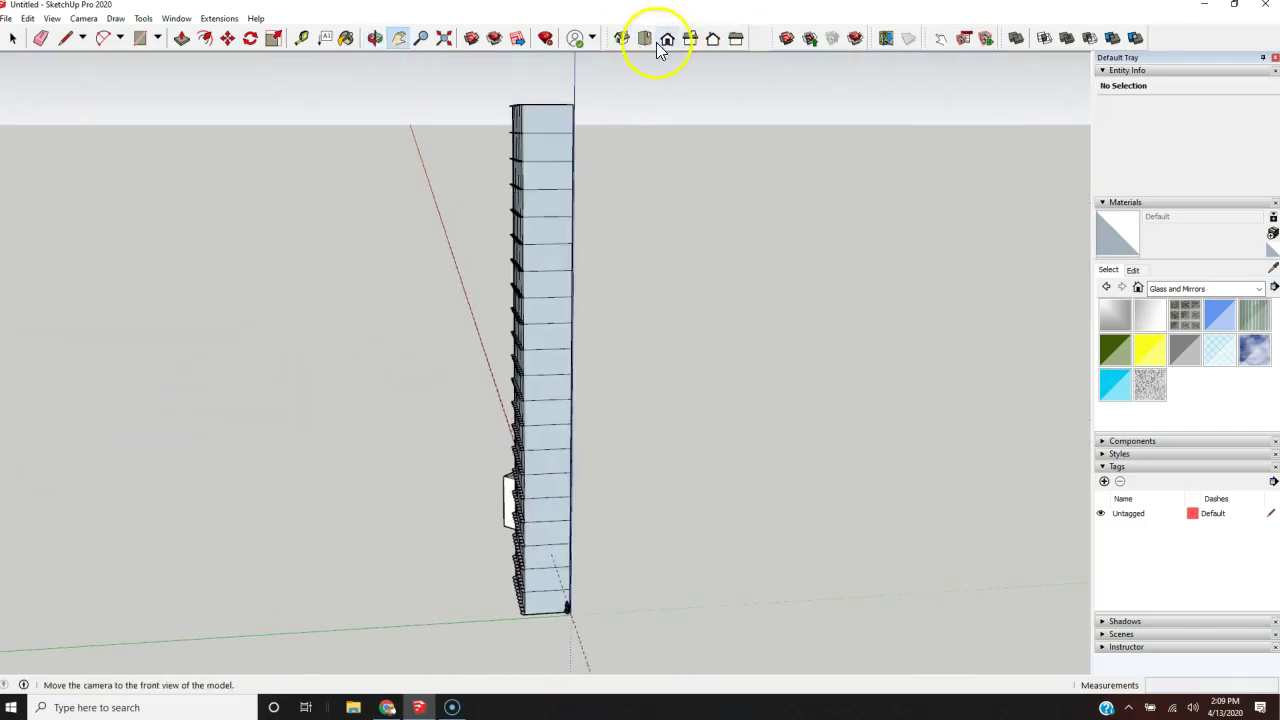